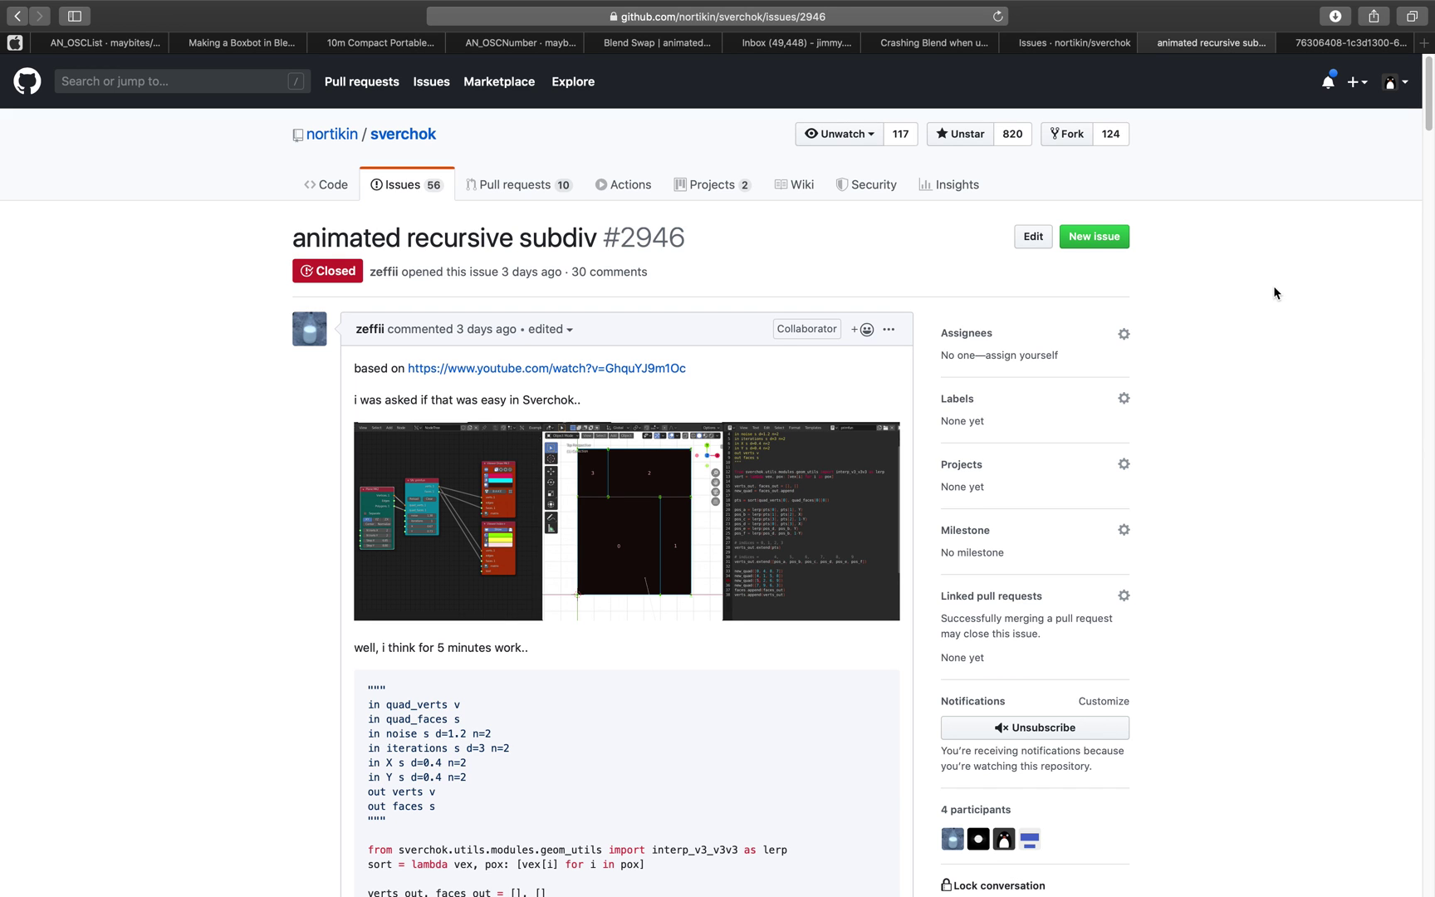
Switch to Blender and enlarge the Sverchok node editor above the 3D viewport.
key(ctrl+Left)
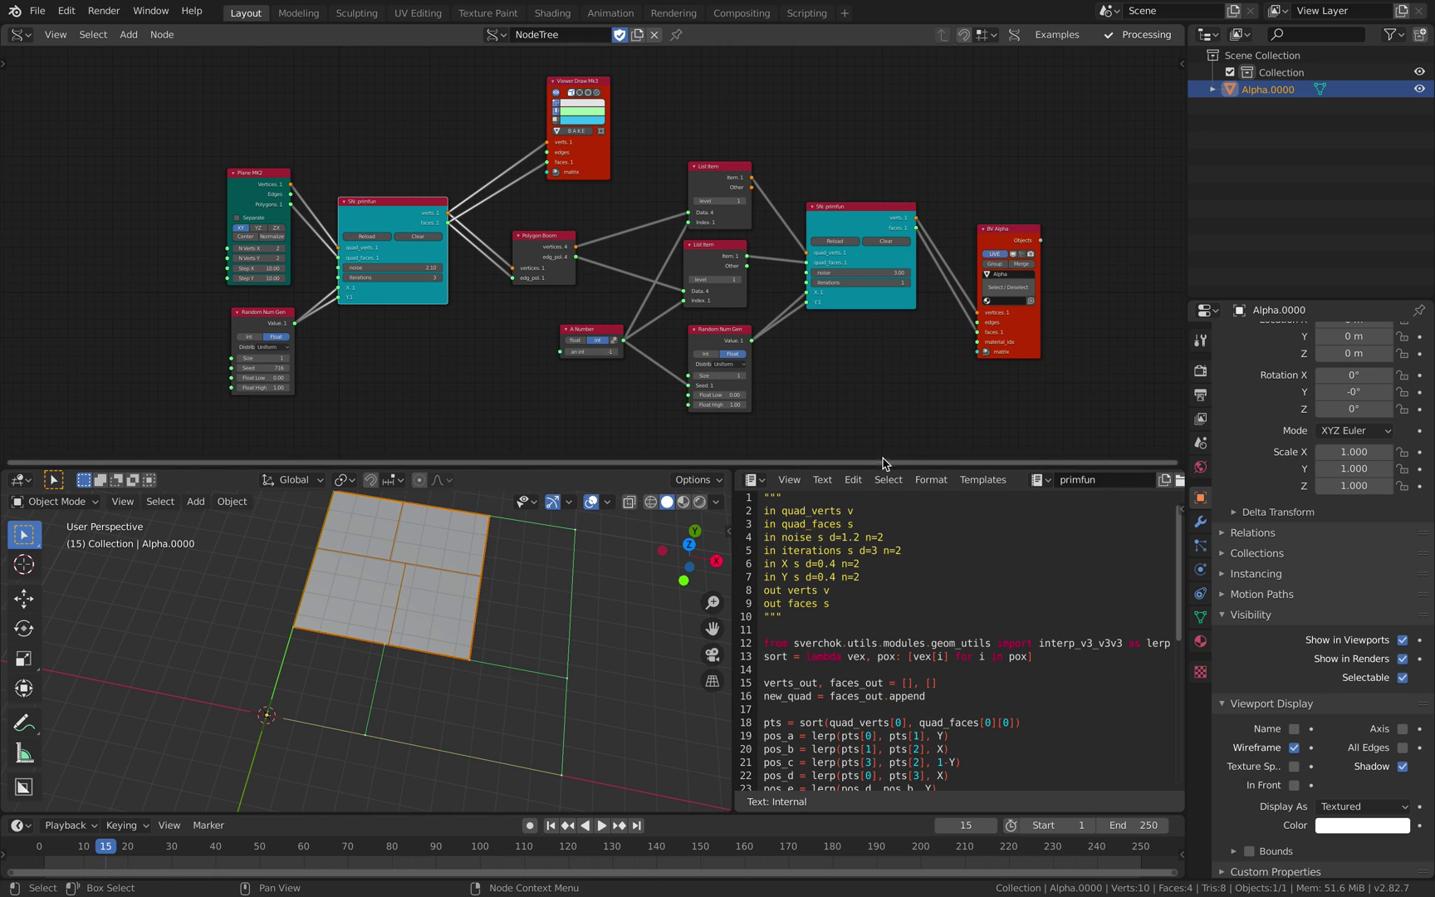
drag(883, 468, 882, 480)
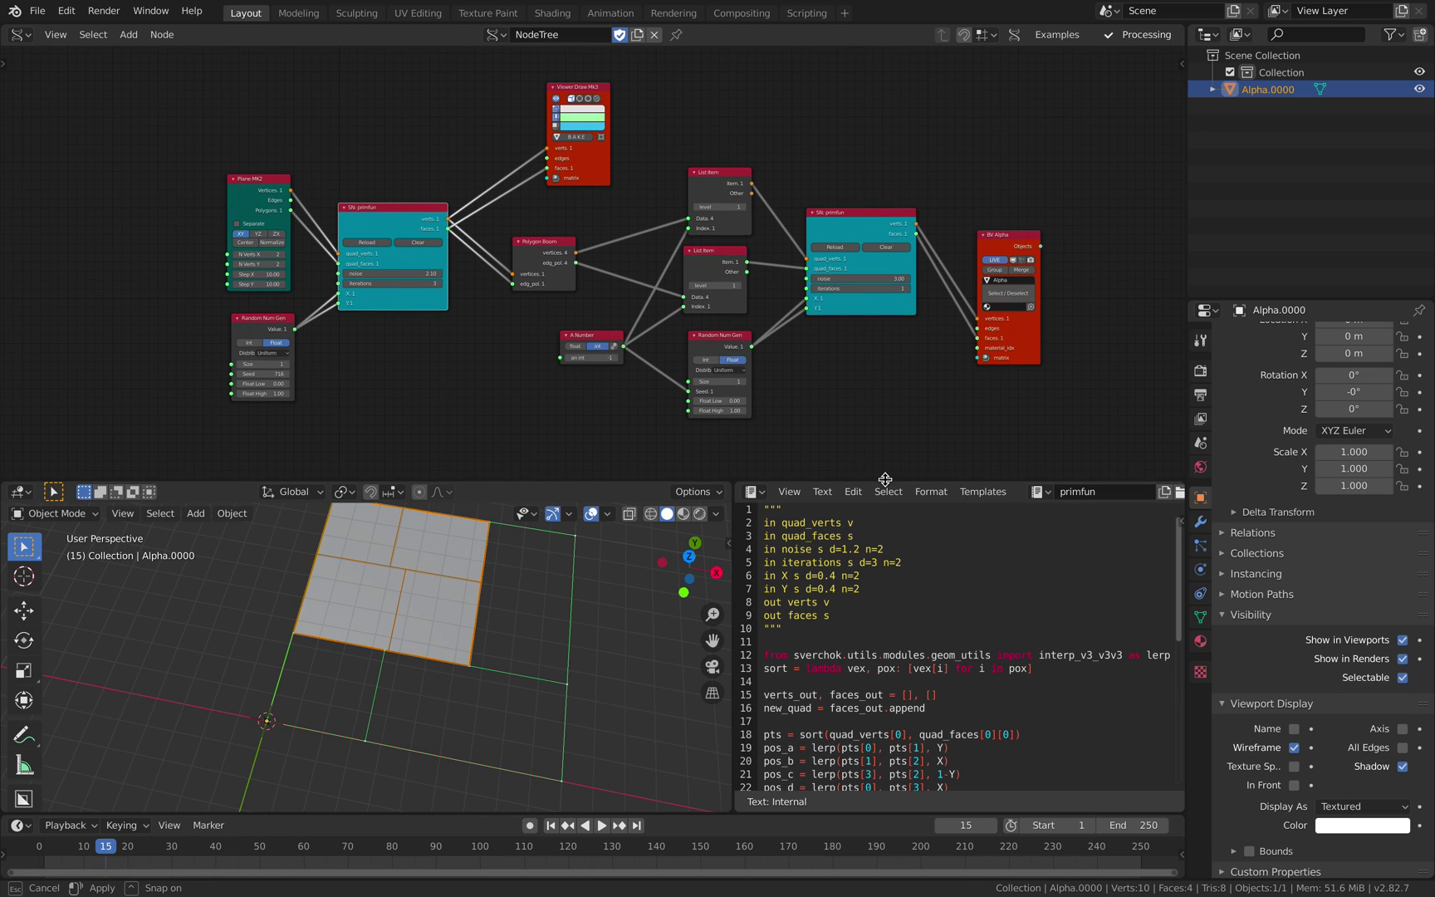
scroll(766, 343, up, 2)
scroll(774, 340, down, 1)
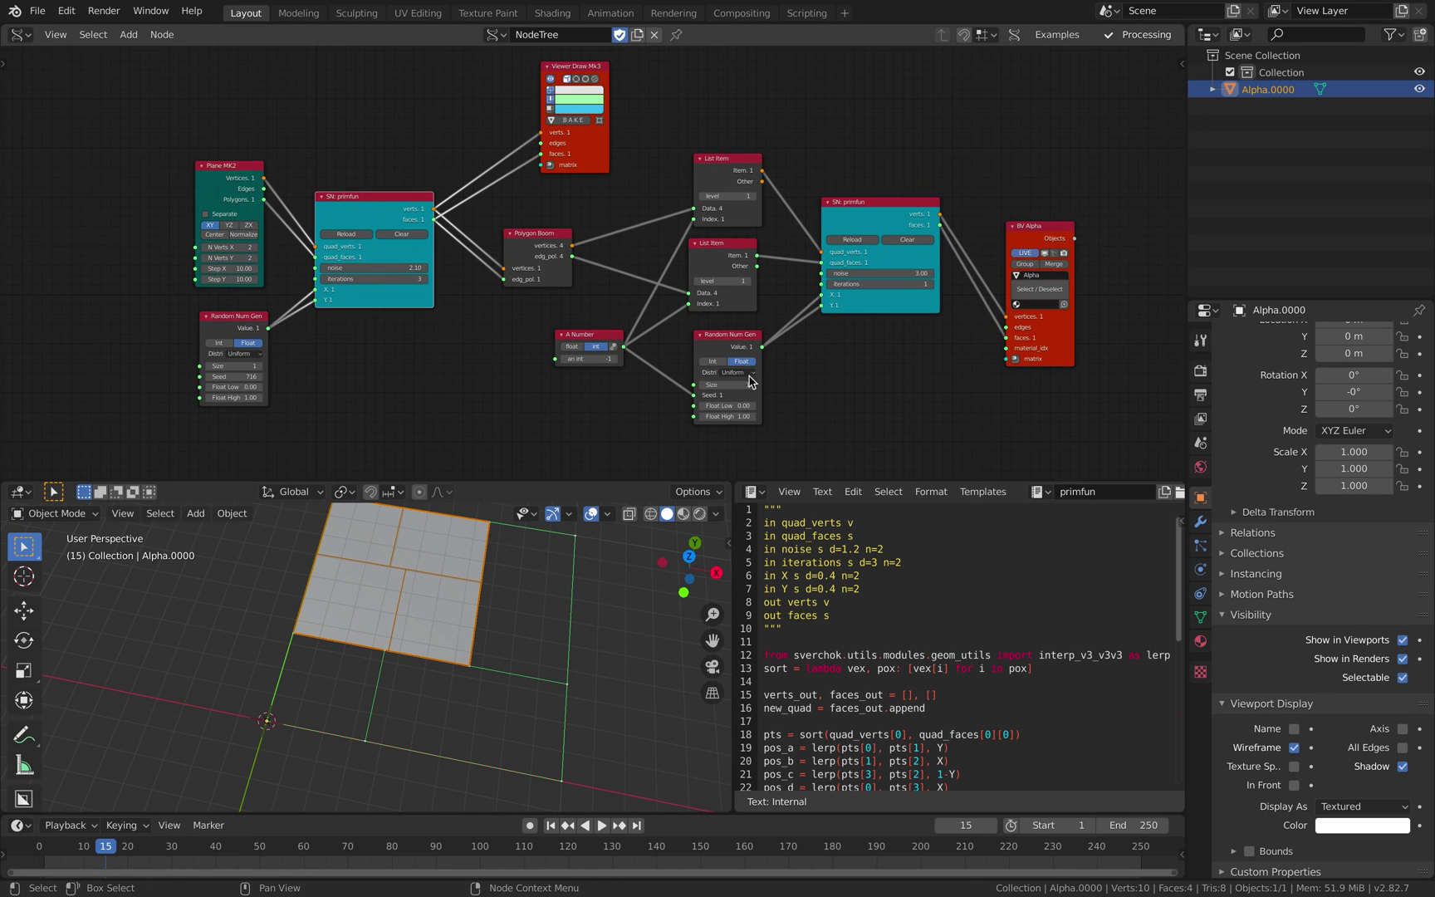
Annotate a large freehand square, a small triangle and an irregular polygon in the viewport beside the subdivided mesh.
middle_drag(465, 598, 503, 565)
mouse_move(340, 553)
middle_down()
mouse_move(343, 657)
mouse_move(329, 669)
mouse_move(450, 671)
middle_up()
key(d)
mouse_move(135, 614)
mouse_down()
mouse_move(137, 665)
mouse_move(186, 739)
mouse_move(274, 659)
mouse_move(215, 607)
mouse_up()
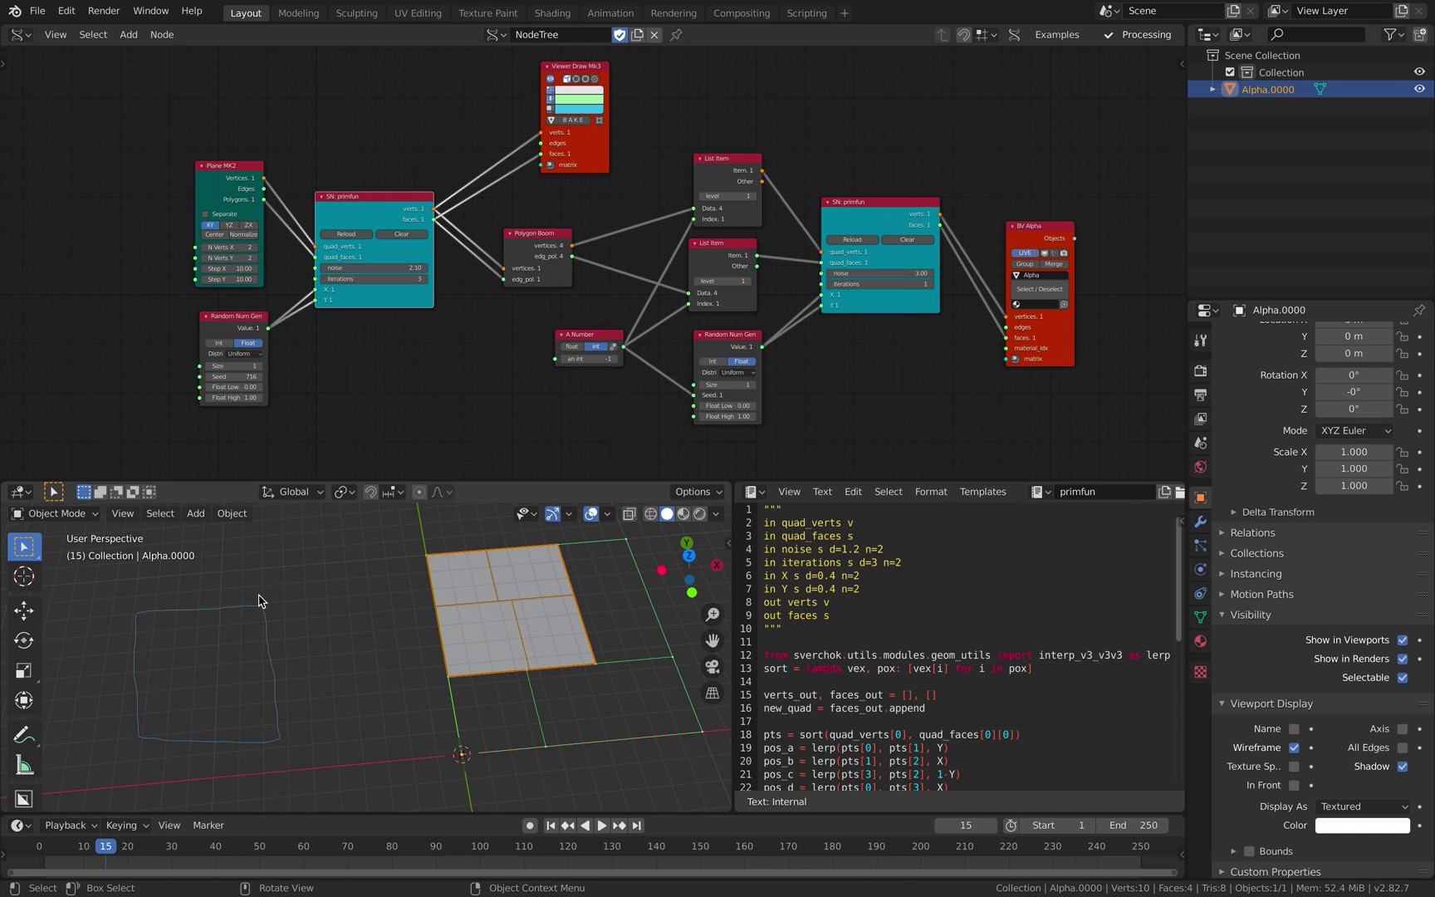
drag(207, 593, 268, 589)
drag(308, 537, 280, 551)
Divide the annotated square into four cells with one horizontal line and two offset vertical lines above and below it.
shift+middle_drag(192, 647, 205, 638)
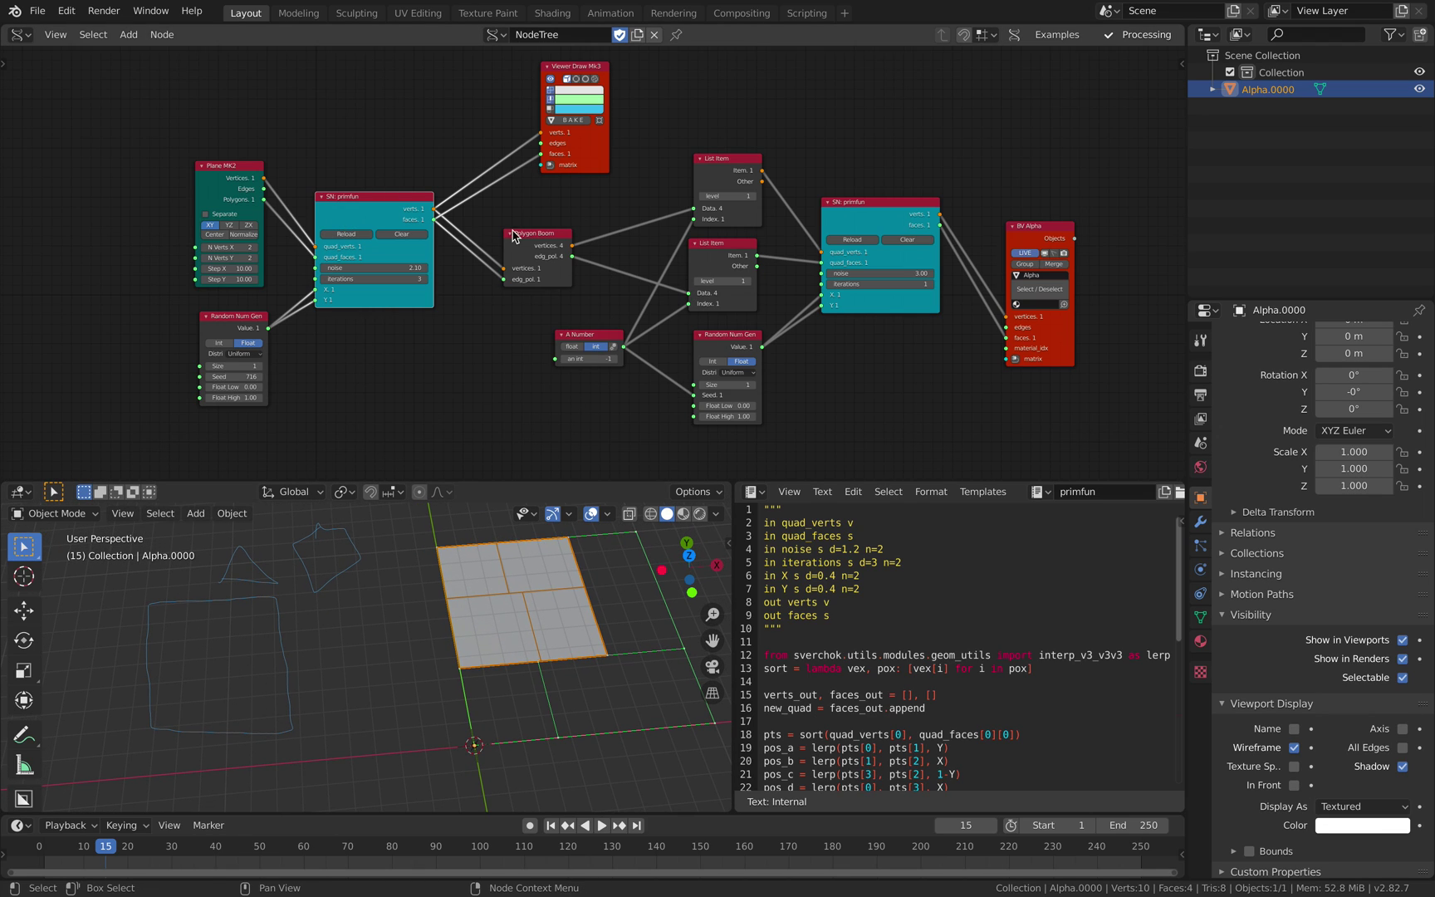
mouse_move(162, 663)
mouse_down()
mouse_move(260, 665)
mouse_move(196, 729)
mouse_up()
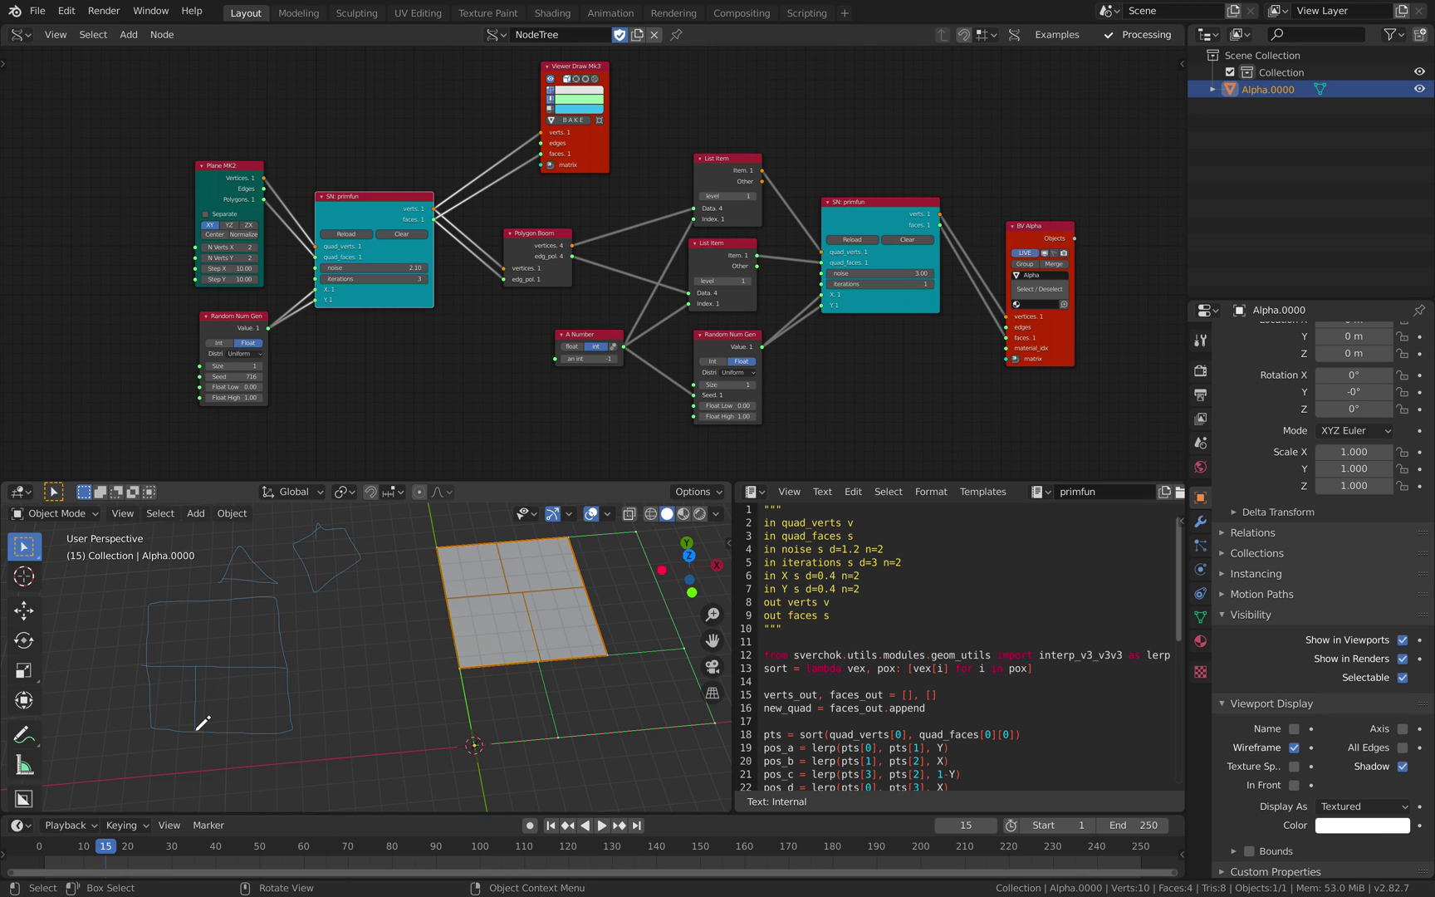
drag(233, 604, 242, 656)
shift+middle_drag(199, 660, 298, 631)
scroll(308, 628, up, 2)
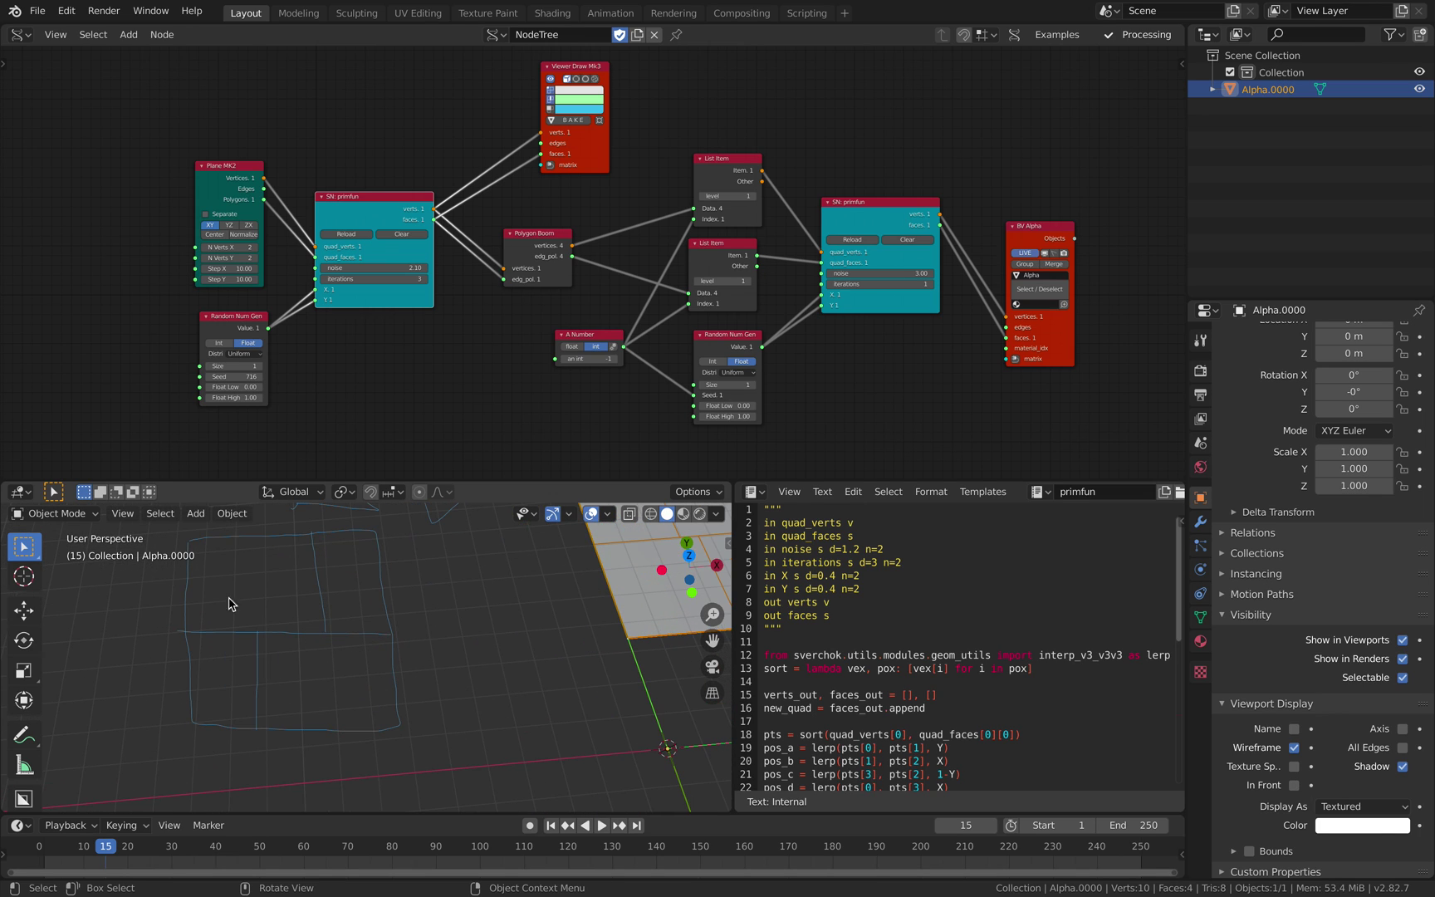
Annotate an irregular four-sided shape beside the divided square and split it with crossing lines.
shift+middle_drag(91, 599, 215, 633)
mouse_move(149, 715)
mouse_down()
mouse_move(234, 576)
mouse_move(139, 598)
mouse_up()
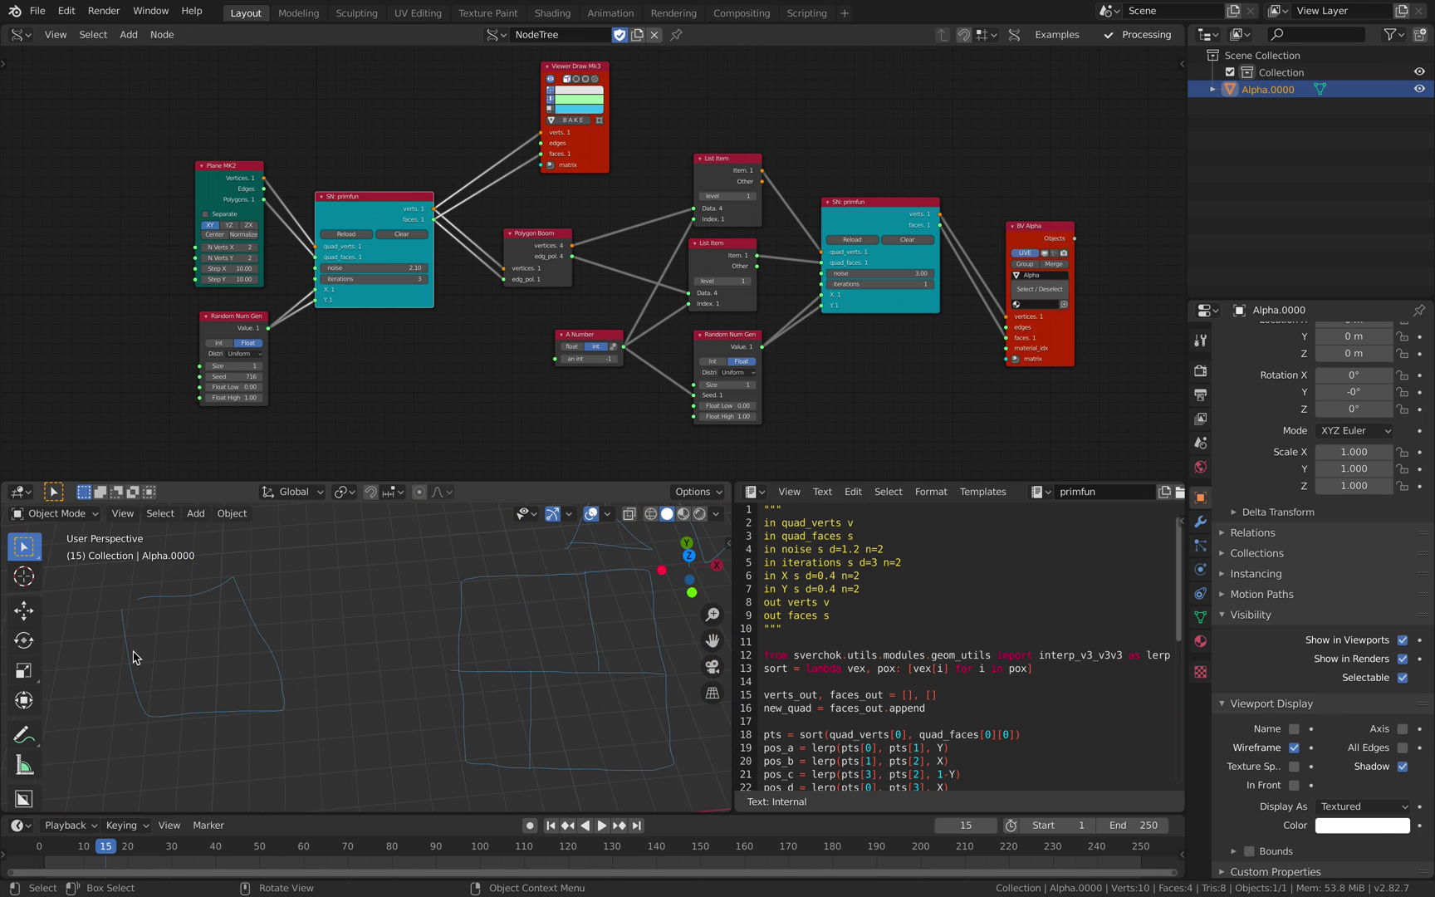
drag(131, 654, 254, 648)
drag(176, 596, 212, 691)
Subdivide the annotated square's upper-left and lower-right cells with horizontal lines and offset vertical lines.
shift+middle_drag(344, 636, 255, 609)
shift+middle_drag(389, 617, 317, 607)
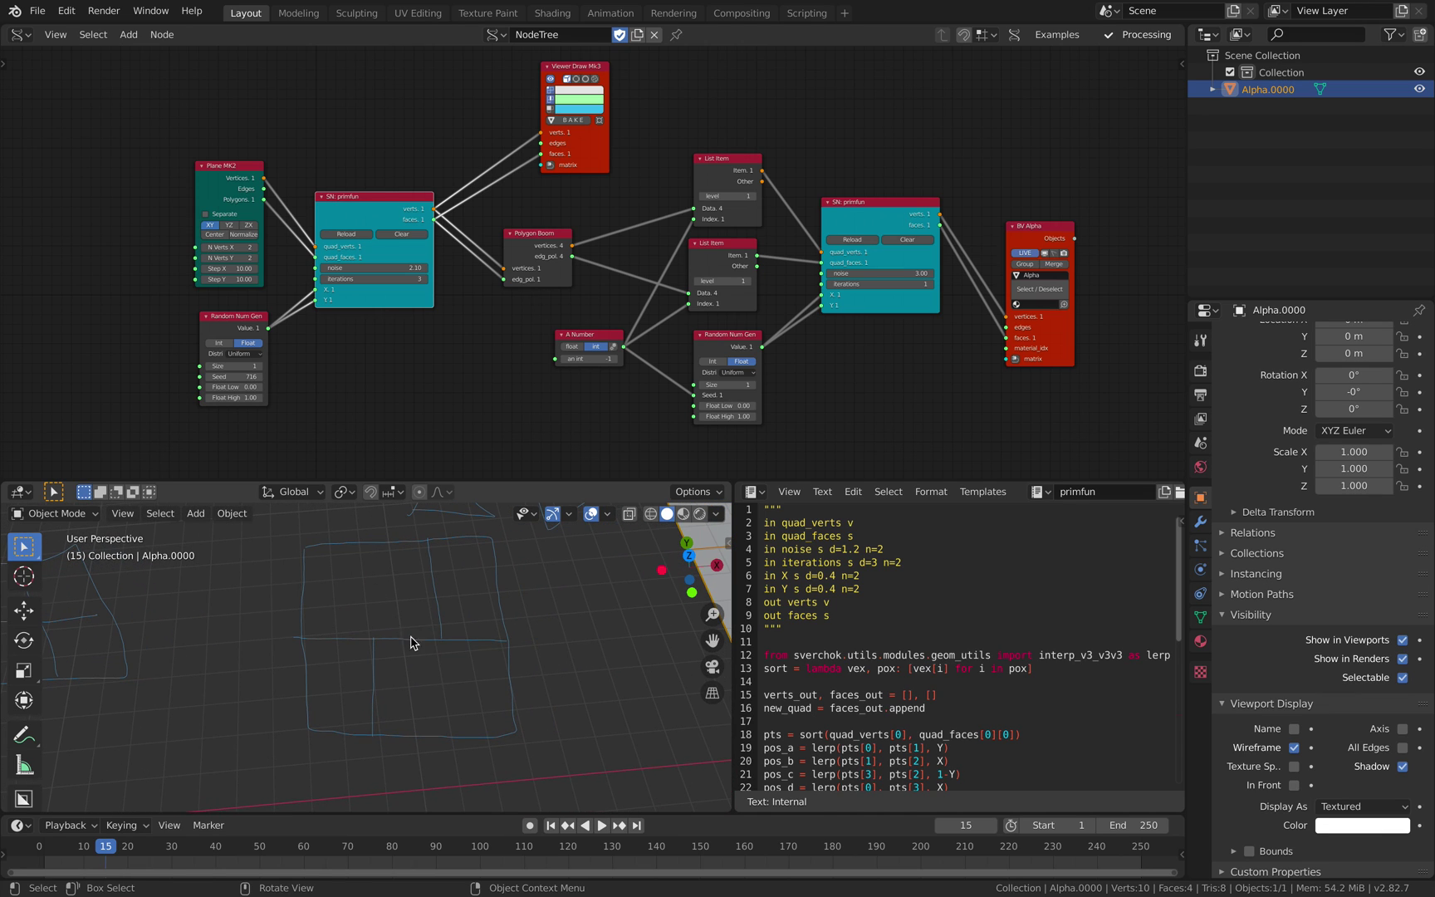
scroll(417, 663, up, 1)
shift+middle_drag(349, 546, 367, 607)
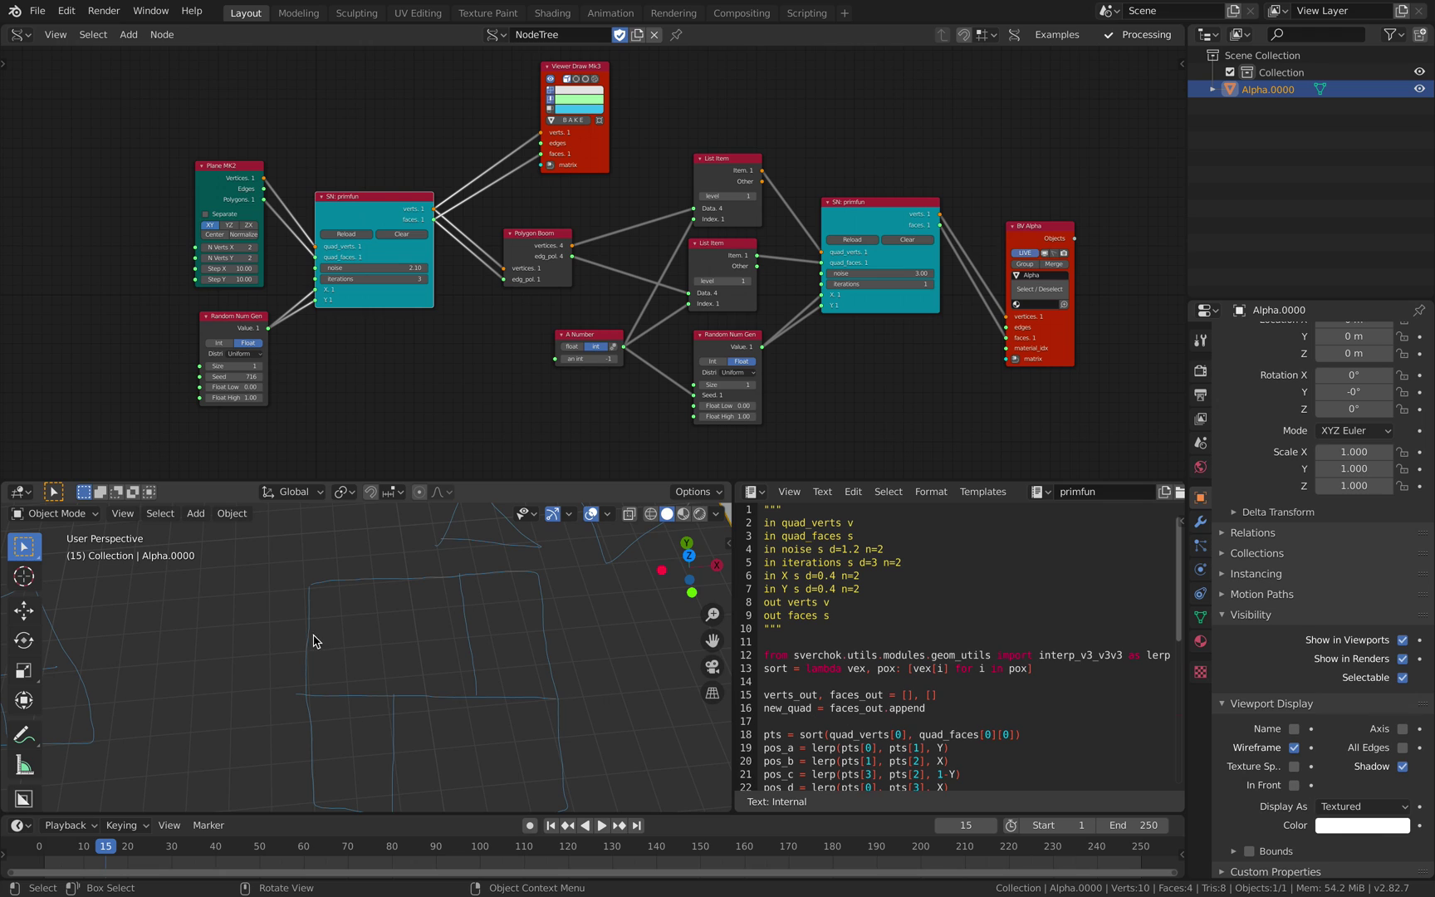
drag(311, 637, 471, 637)
shift+middle_drag(457, 687, 374, 654)
drag(317, 692, 432, 689)
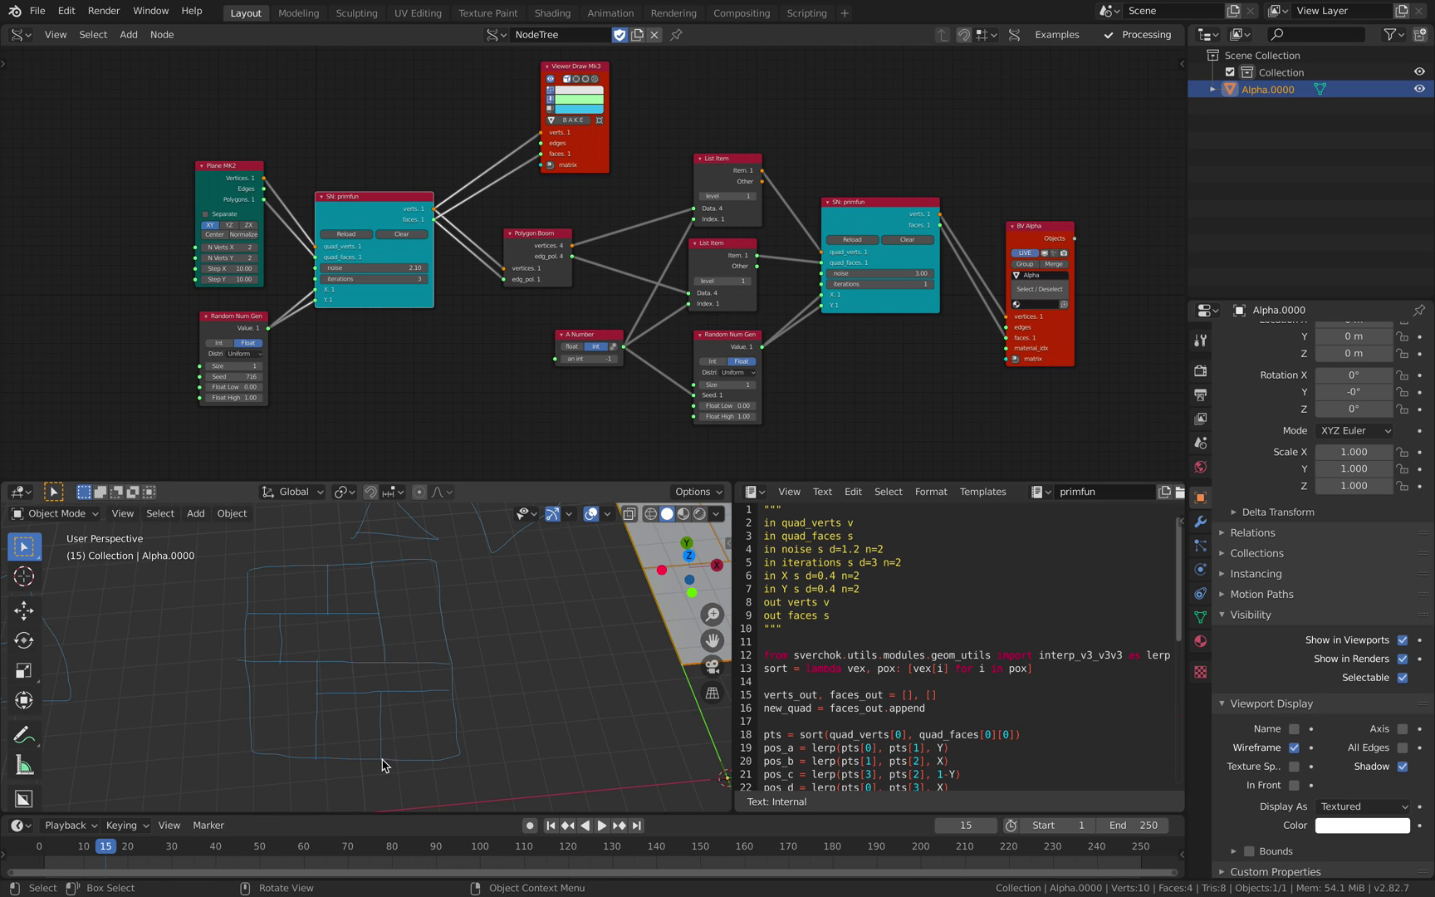
Subdivide the annotated square's smaller cells again with finer horizontal and vertical strokes to illustrate recursion.
scroll(384, 730, up, 3)
drag(383, 728, 455, 728)
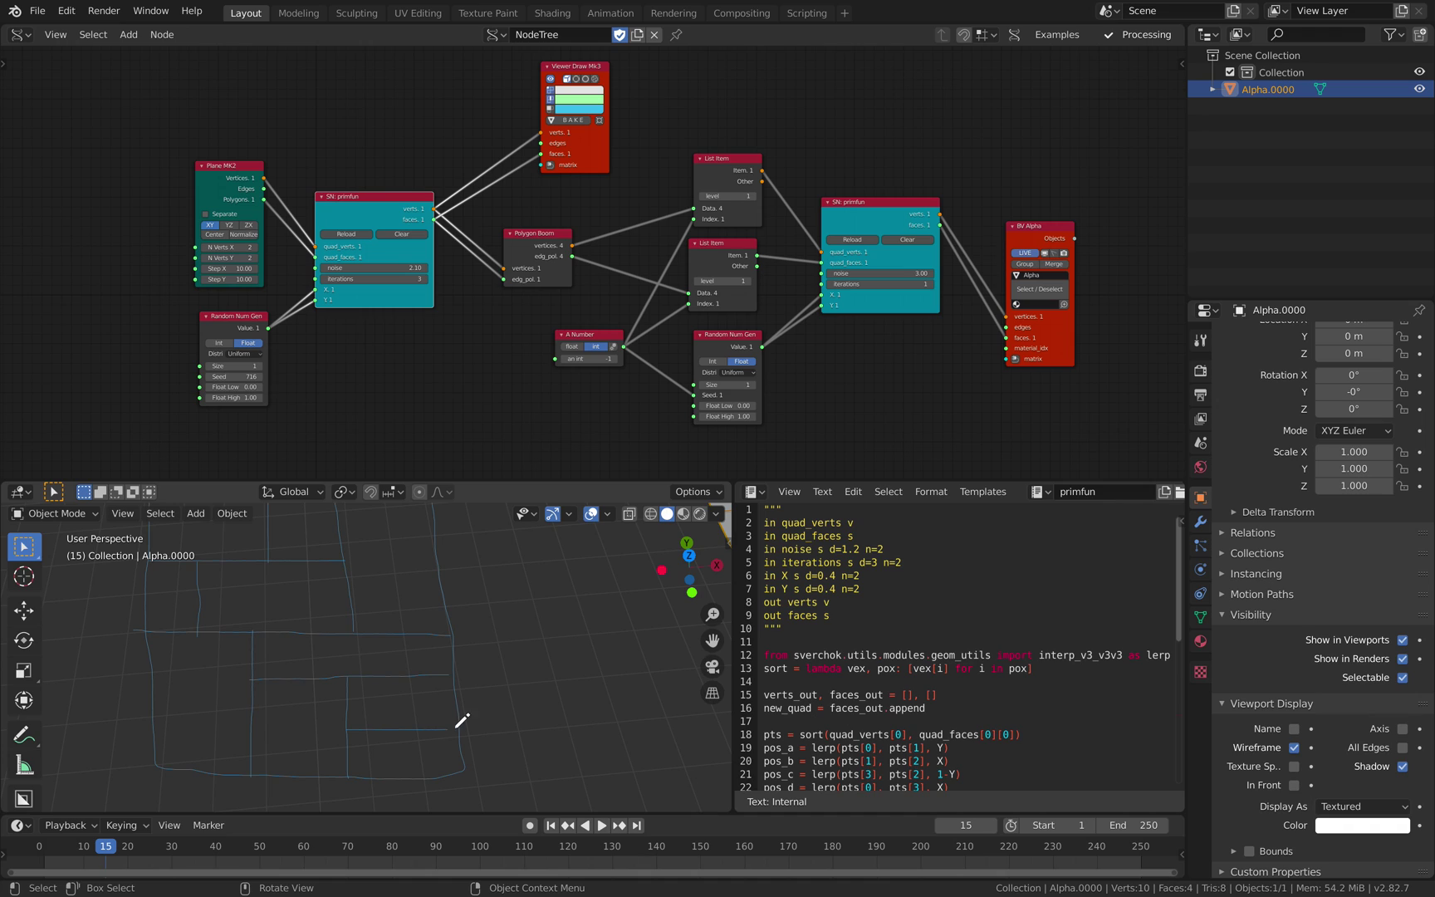
drag(411, 679, 411, 721)
middle_drag(410, 721, 411, 666)
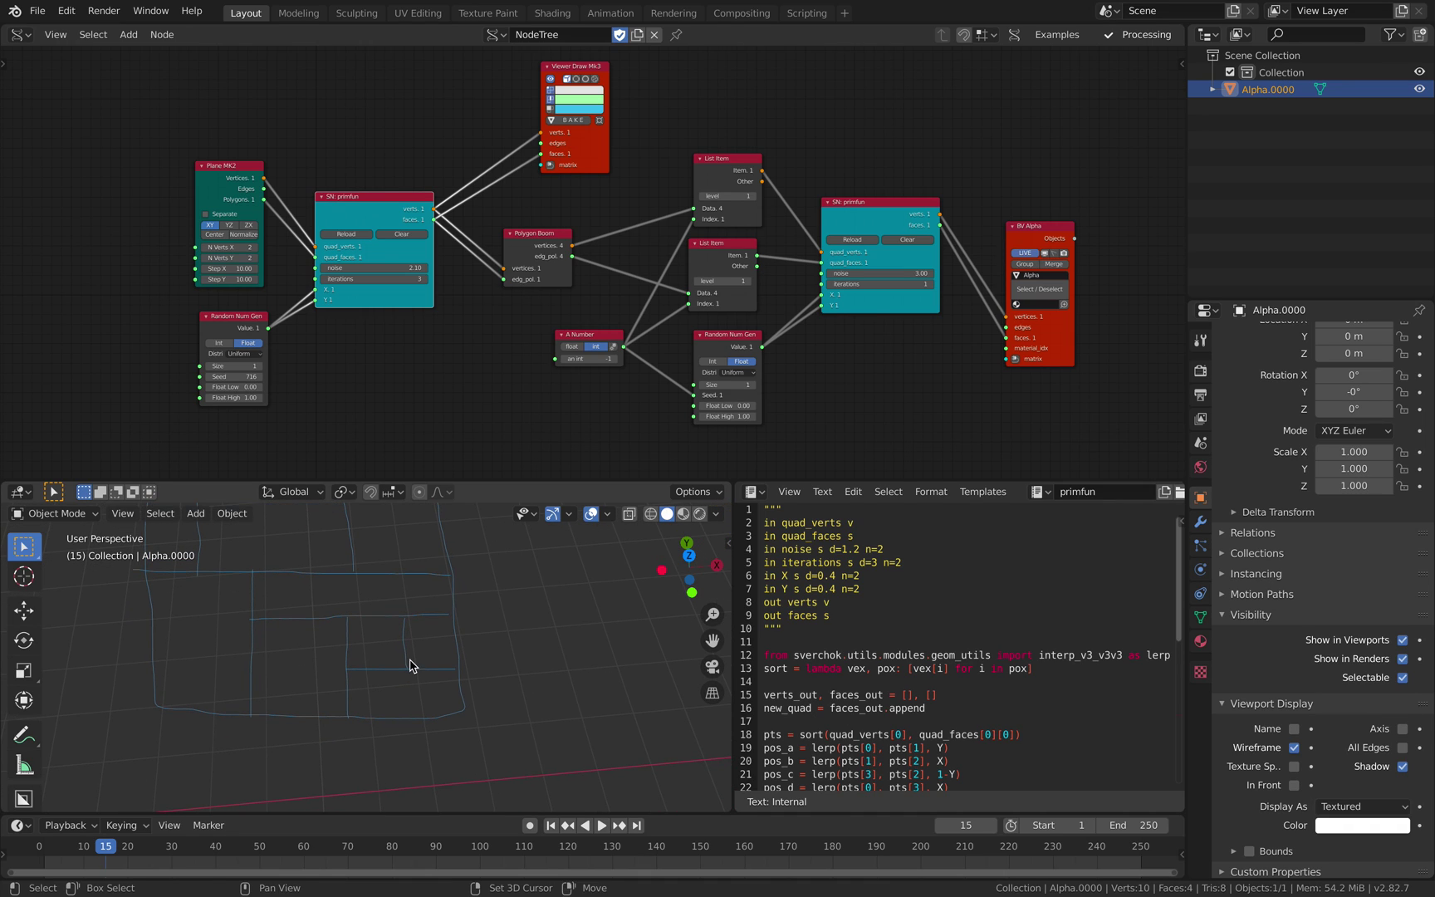
mouse_move(381, 669)
mouse_down()
mouse_move(381, 721)
mouse_move(384, 695)
mouse_up()
drag(253, 647, 344, 647)
scroll(349, 603, up, 4)
mouse_move(370, 575)
mouse_down()
mouse_move(370, 663)
mouse_move(279, 625)
mouse_up()
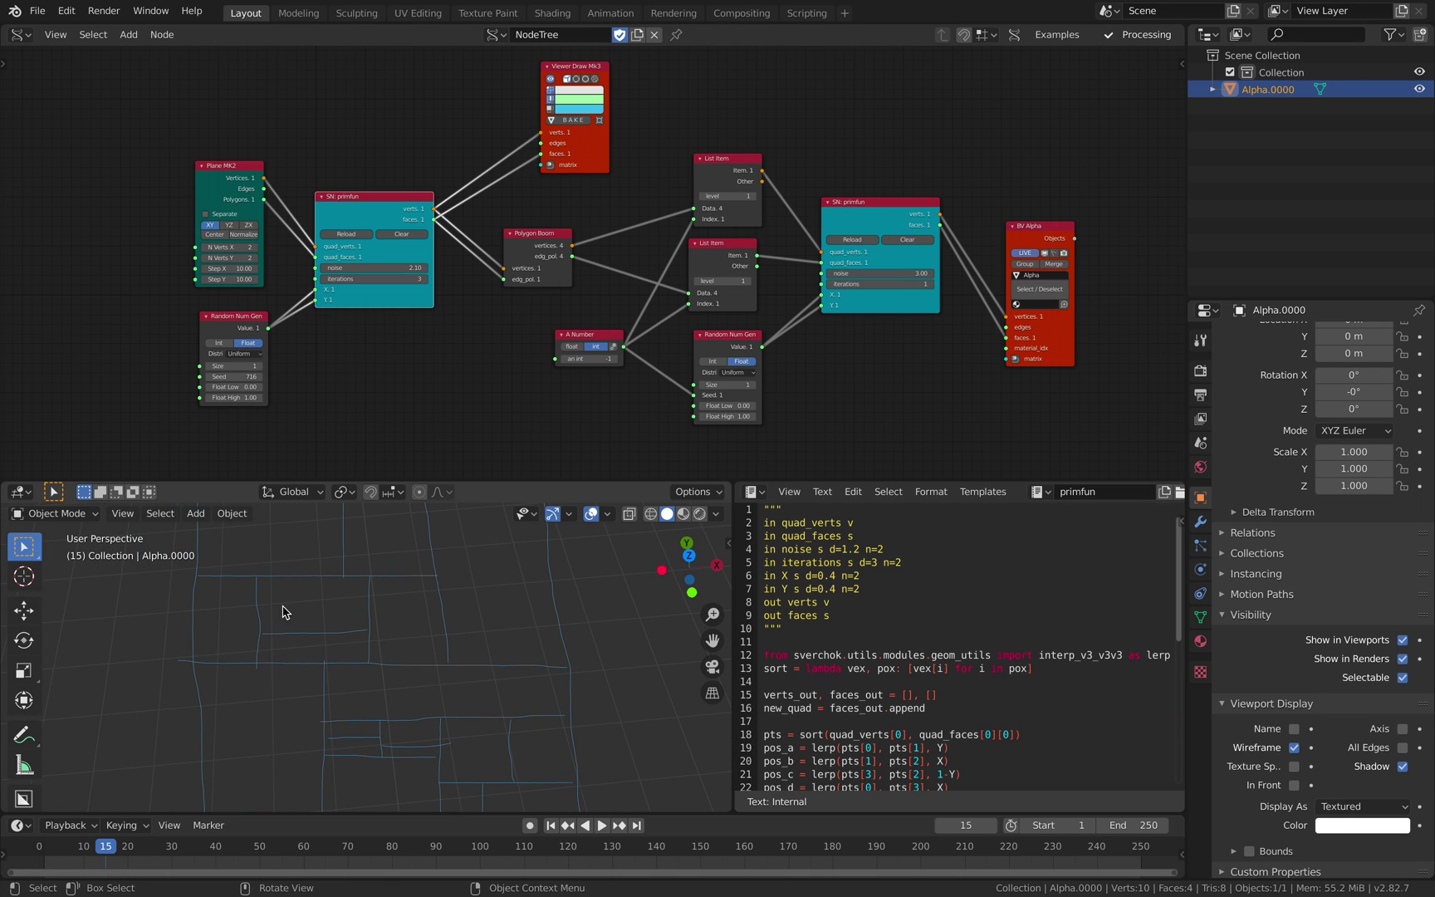
scroll(323, 646, down, 4)
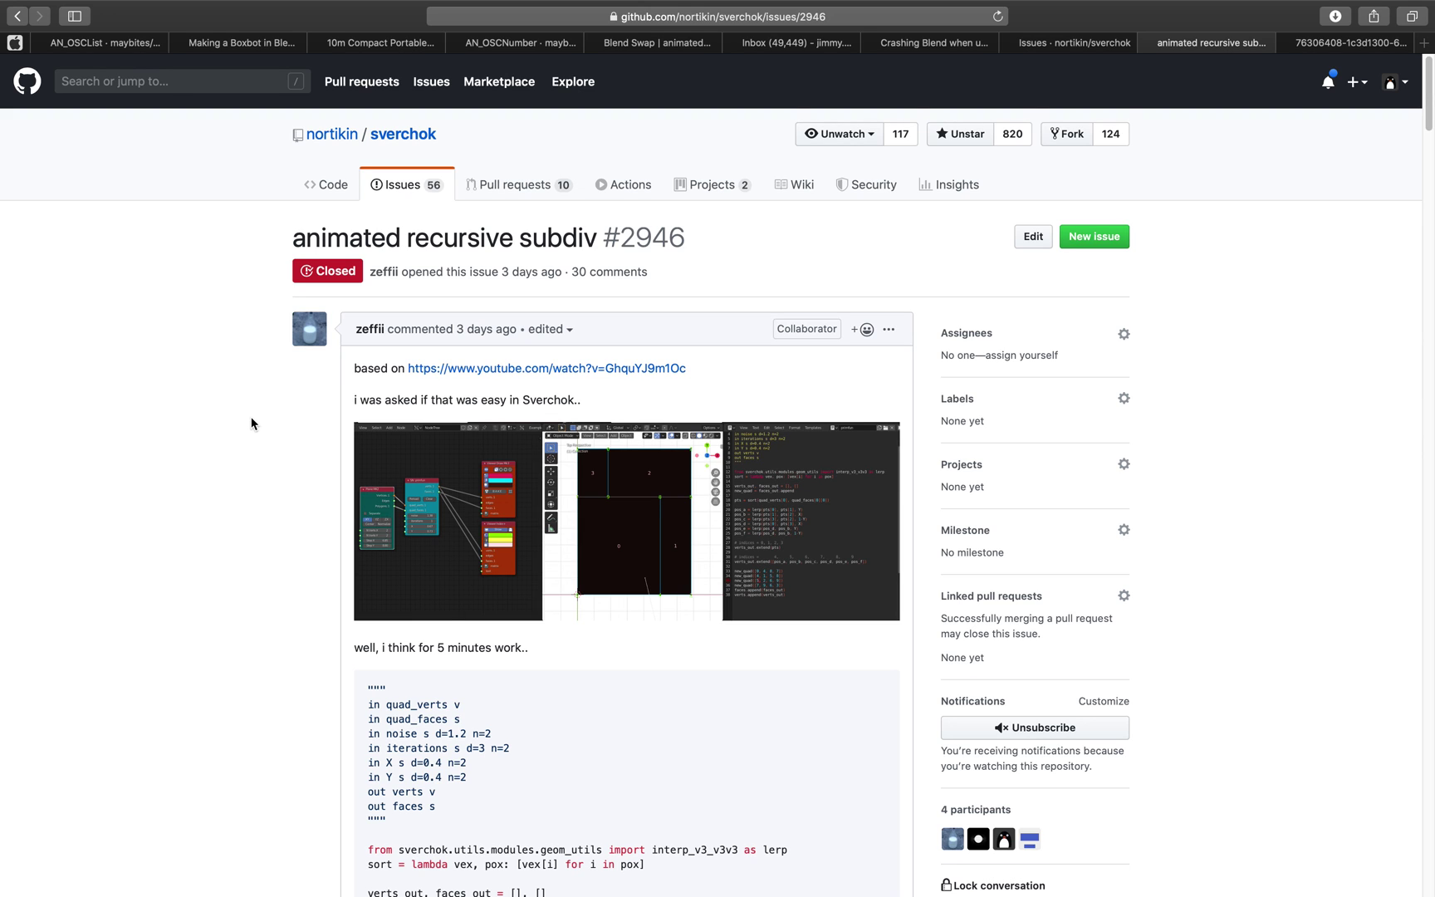
Switch to the browser and view the primfun node screenshot from the "animated recursive subdiv" issue at full size.
scroll(251, 424, down, 2)
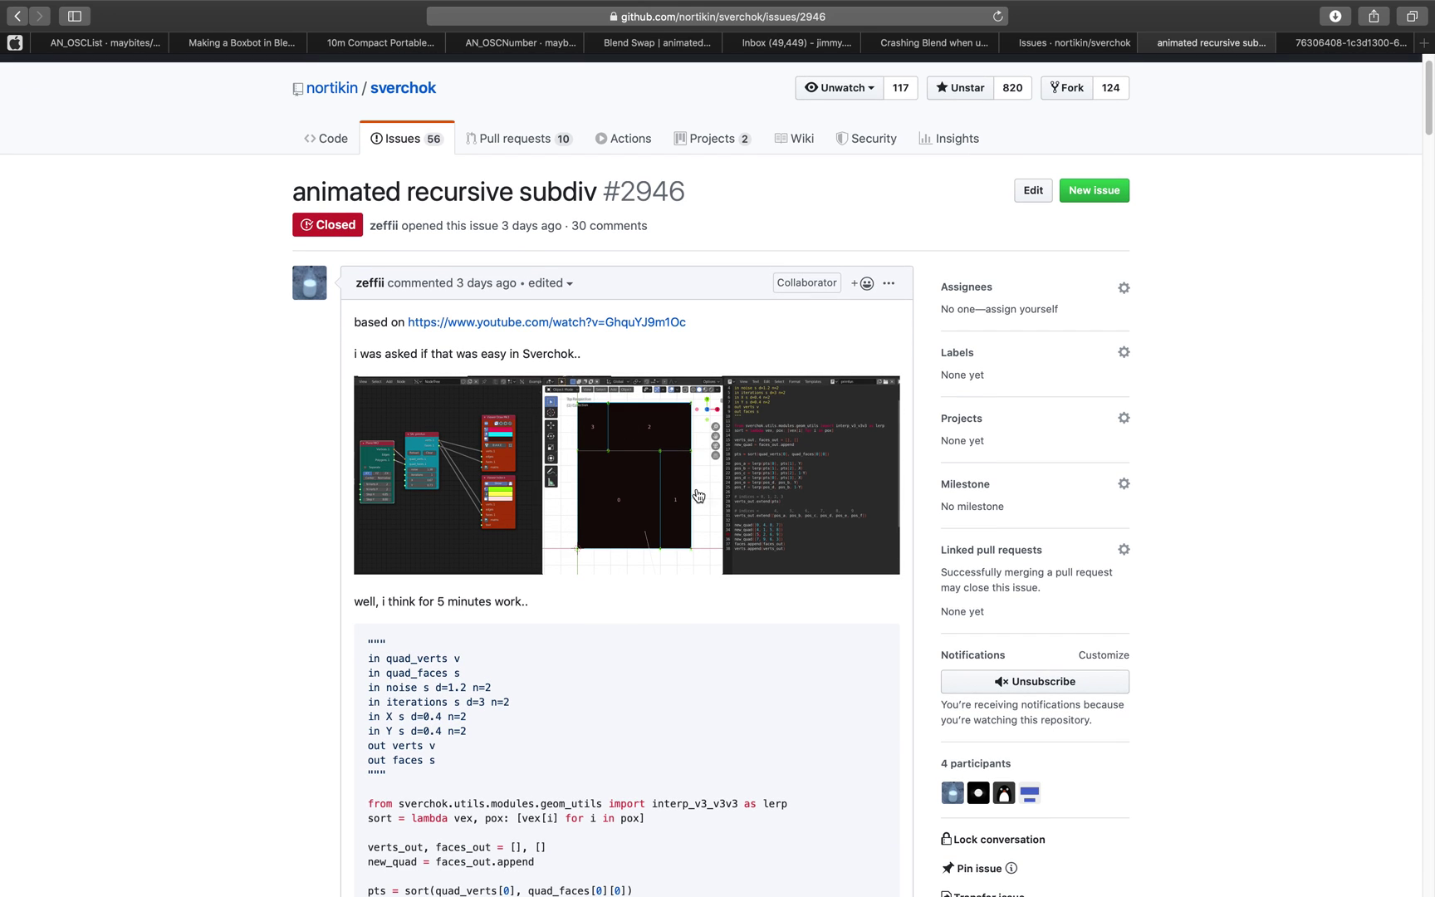
click(1321, 45)
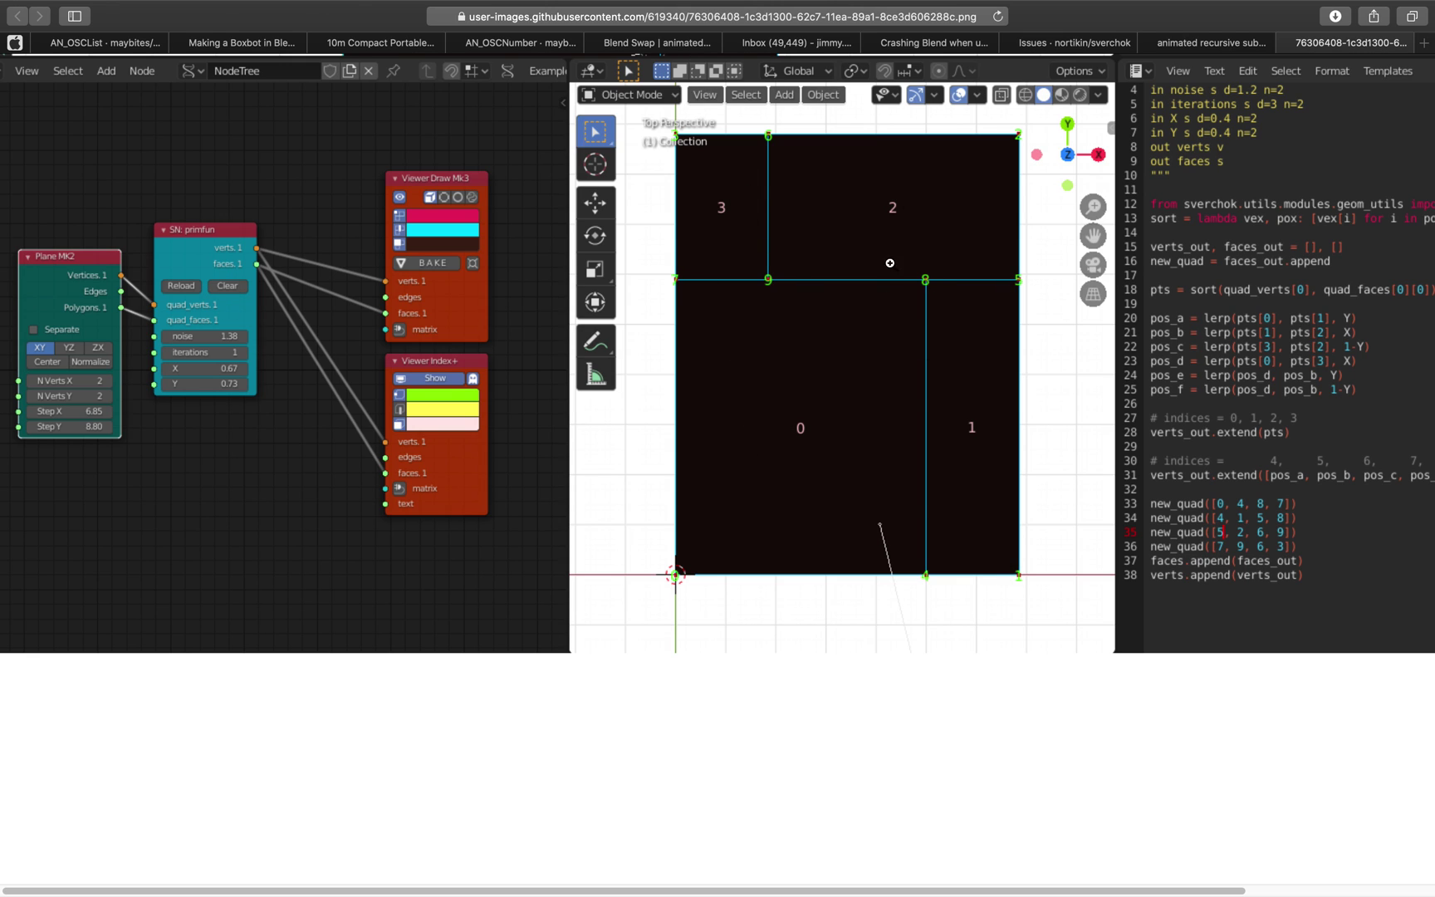
click(1213, 42)
Open the nested monad screenshot from the "In 5 more minutes..." comment, examine it and return to the issue page.
scroll(807, 638, down, 10)
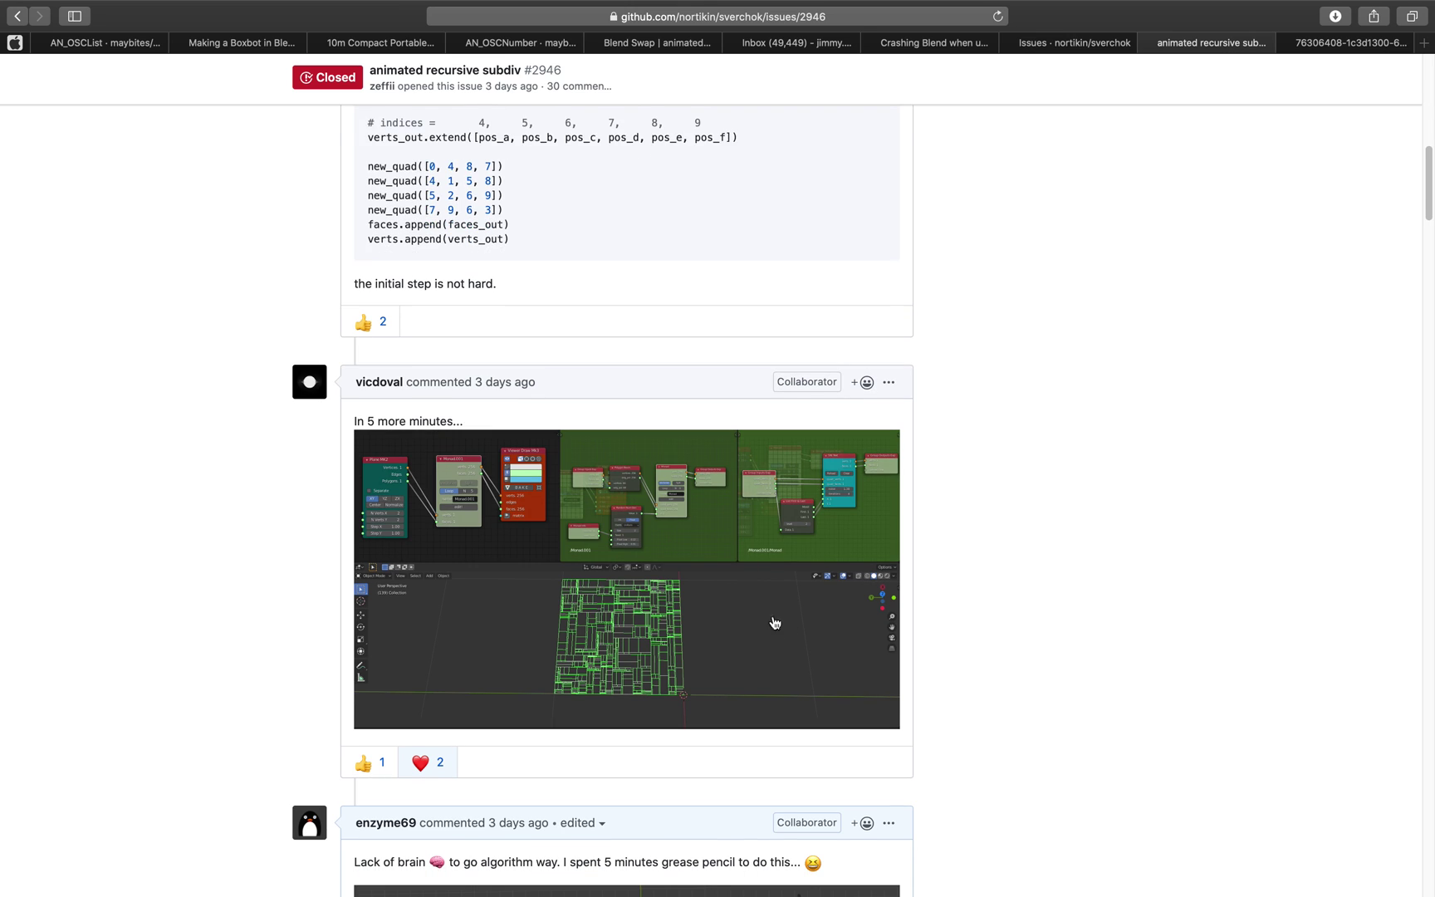
scroll(774, 623, down, 5)
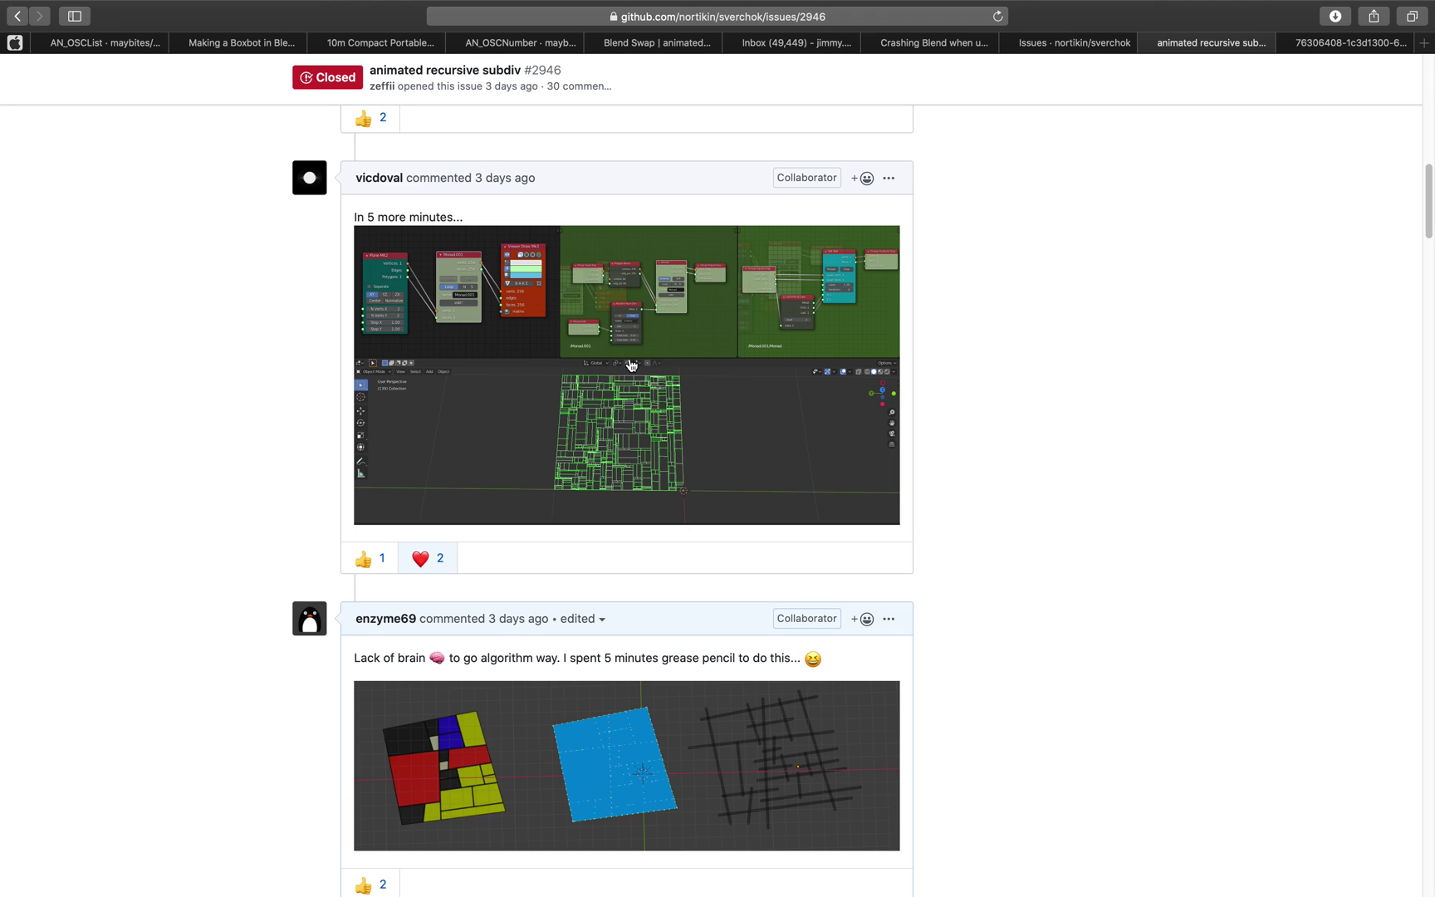
click(650, 286)
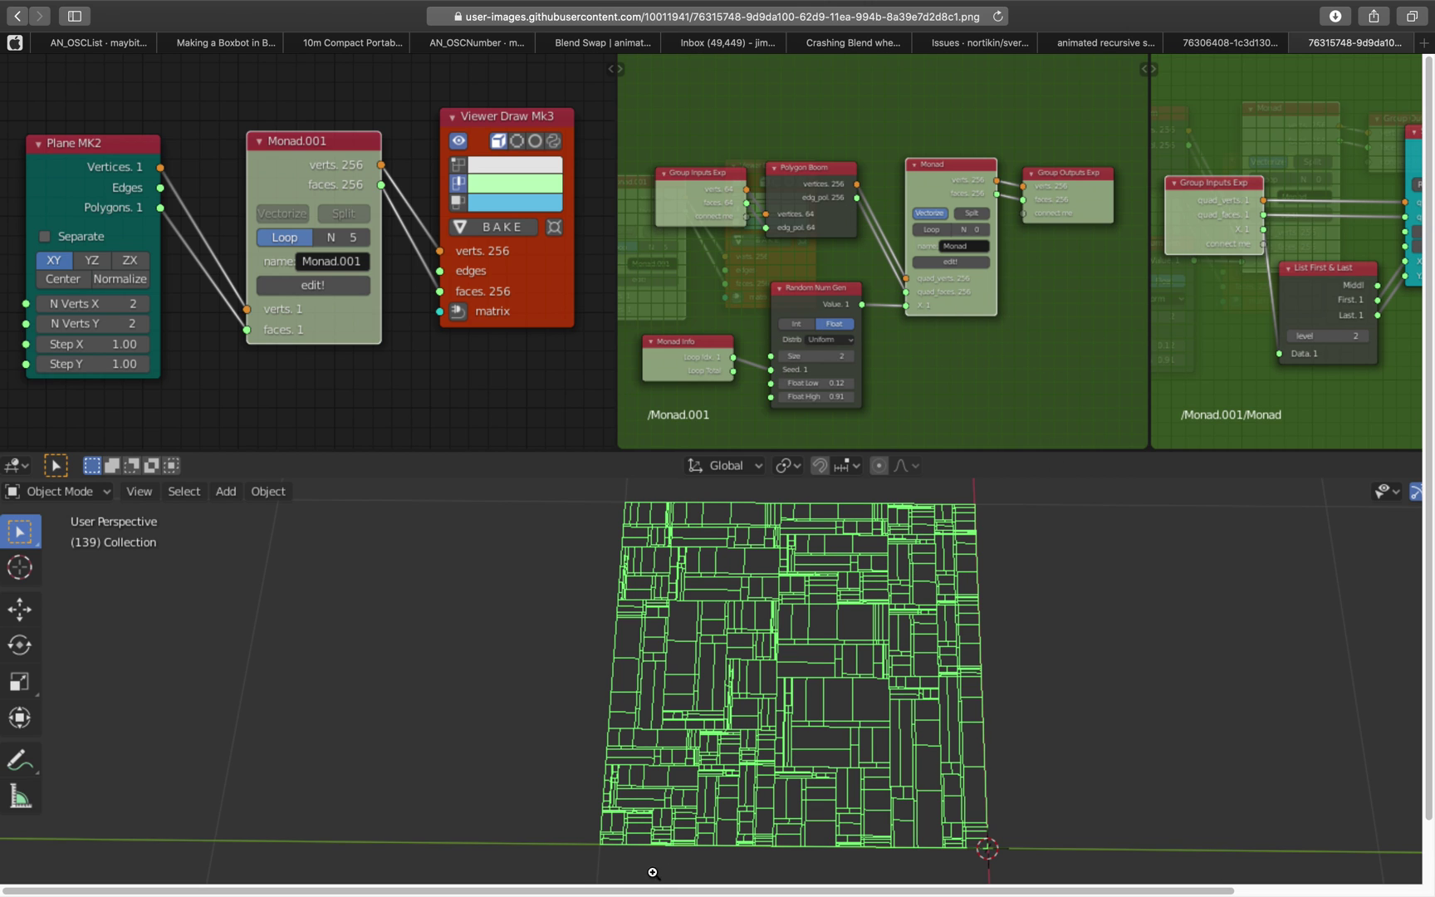
scroll(656, 872, right, 3)
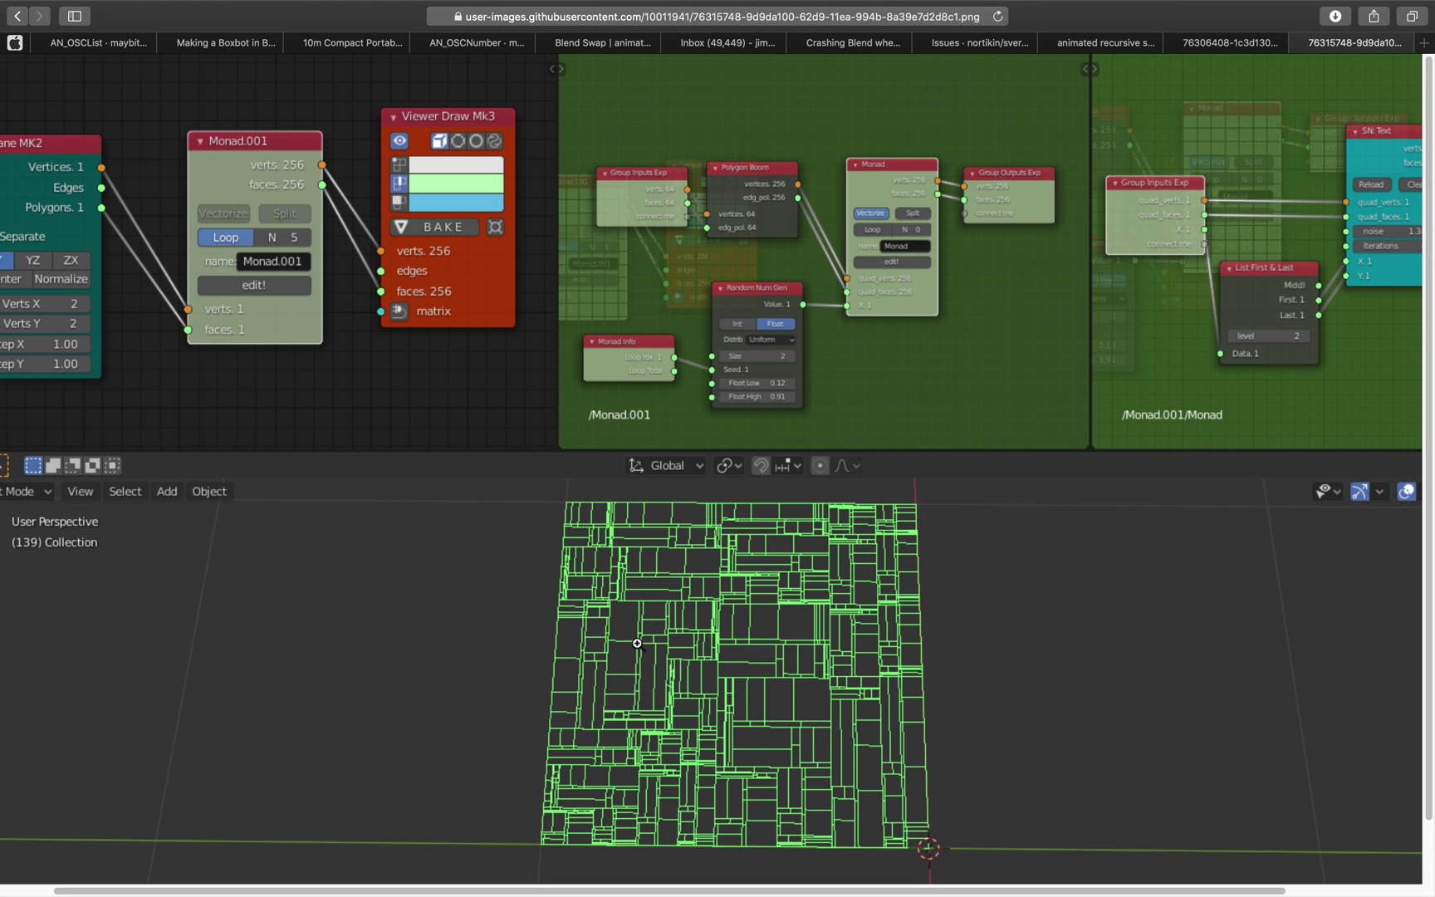
click(1215, 44)
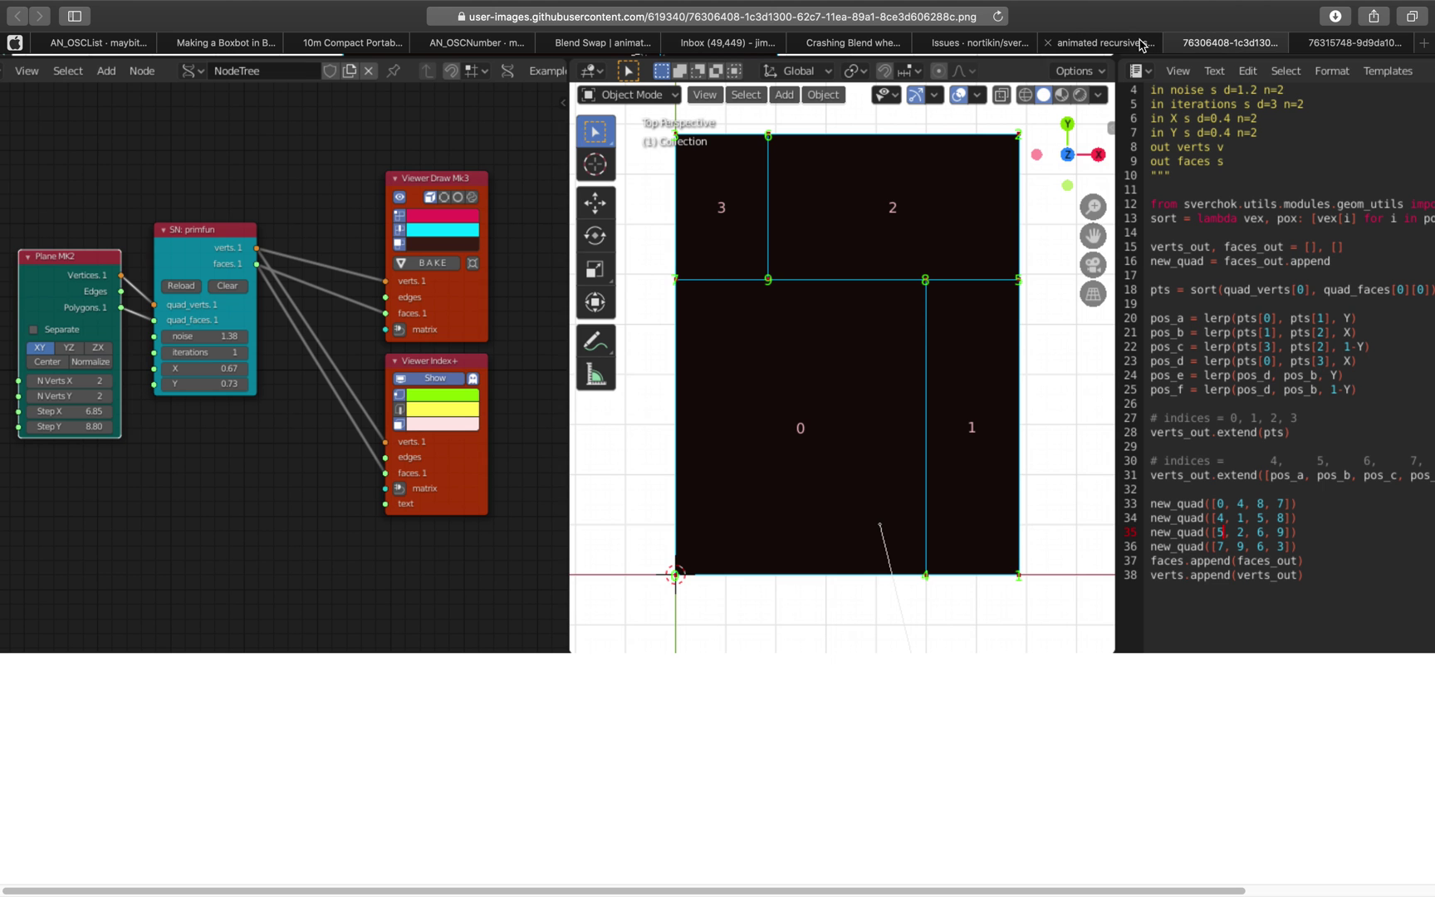
click(1137, 43)
Read through the issue's remaining comments, examining the grease pencil example, the shared node setups and the error logs.
scroll(776, 482, down, 4)
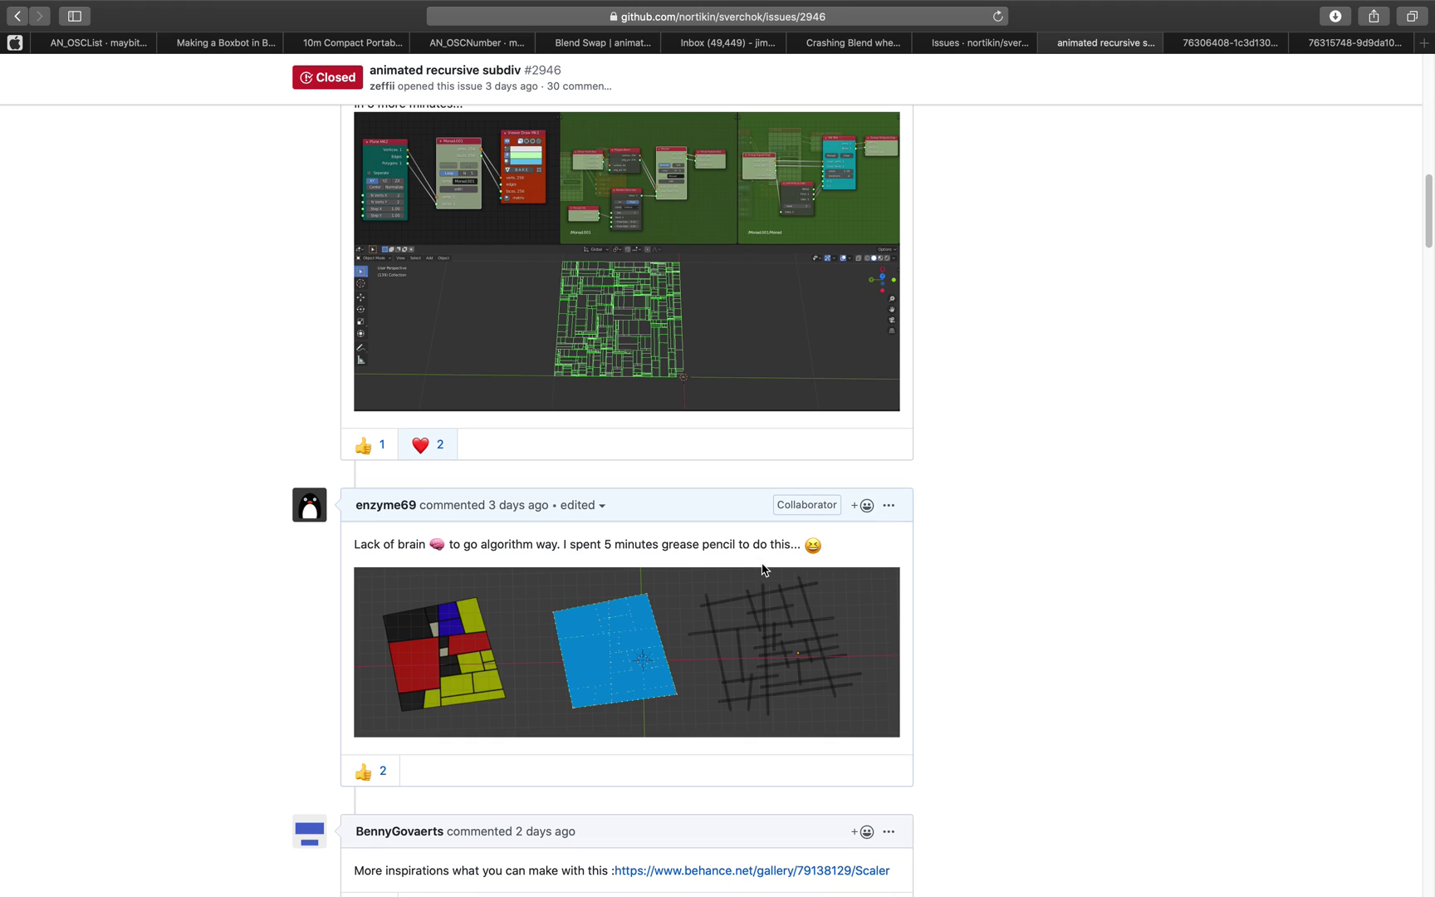
scroll(758, 284, up, 4)
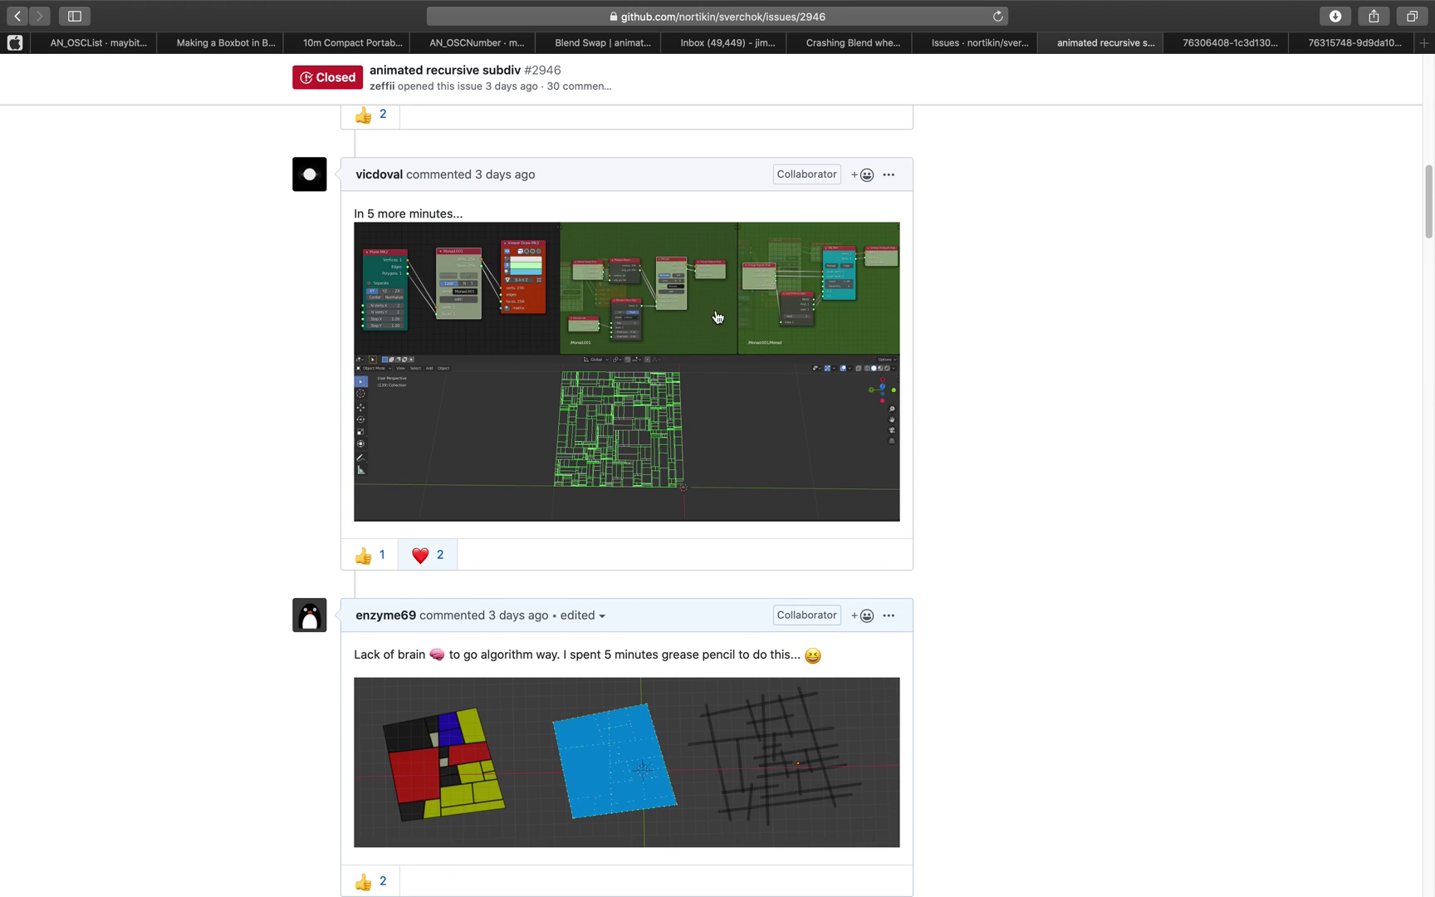
scroll(690, 338, down, 2)
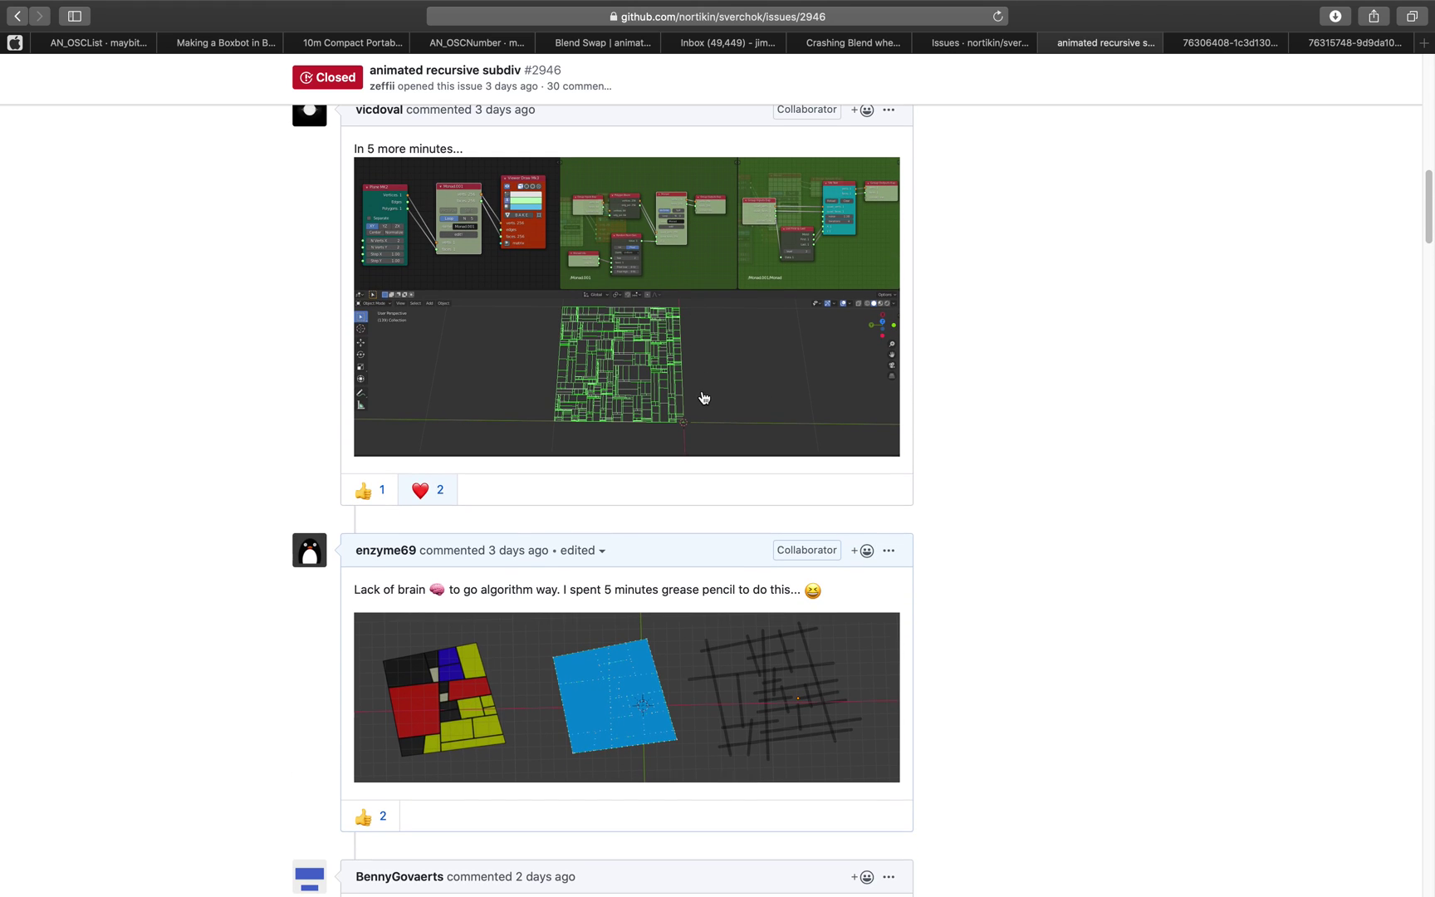
scroll(705, 396, down, 6)
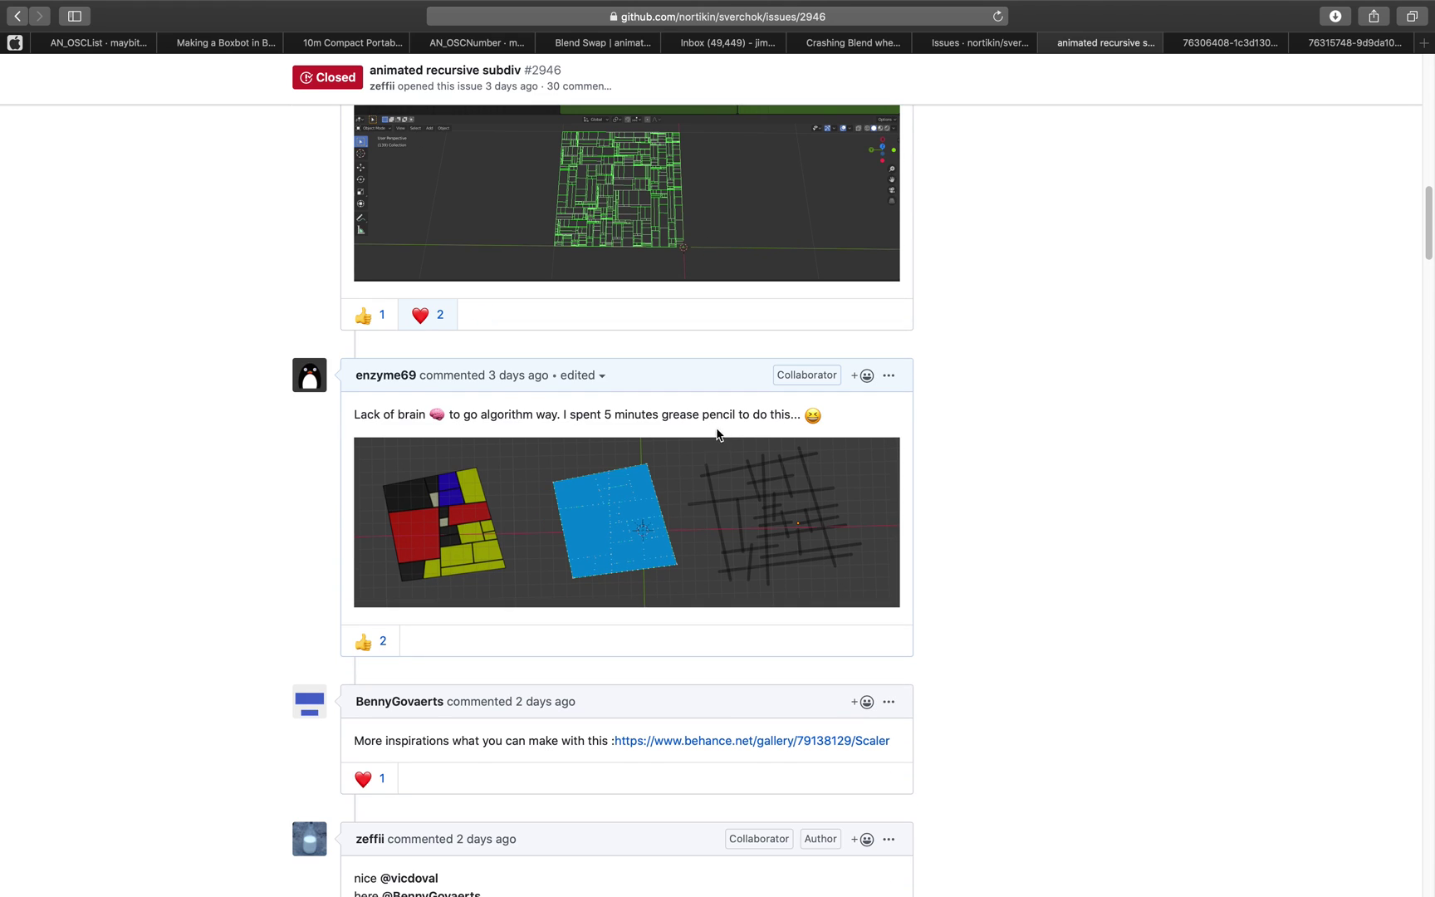
scroll(586, 519, down, 1)
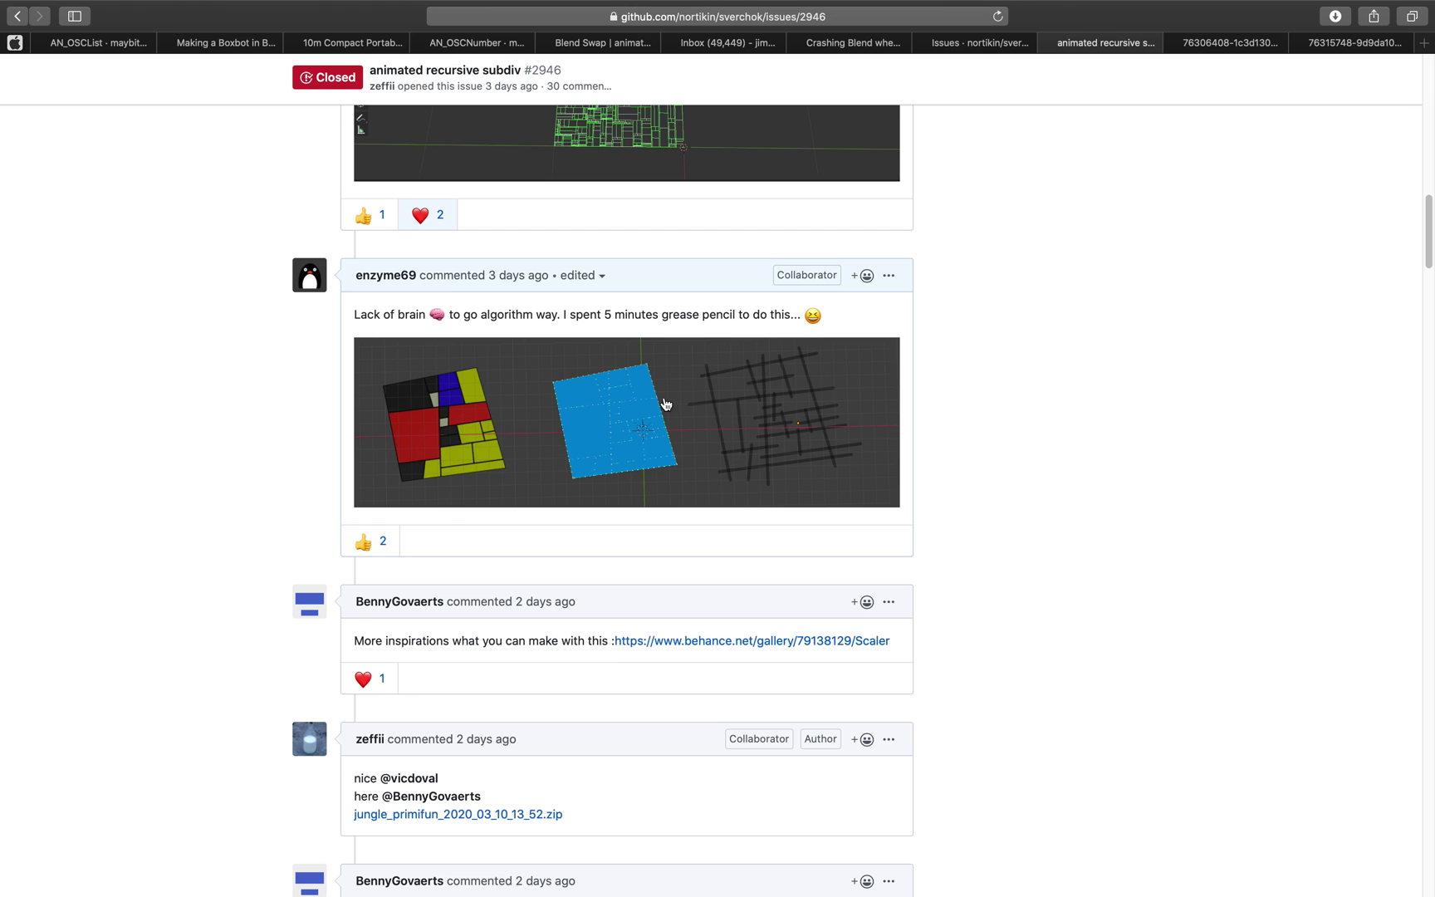
scroll(796, 432, down, 5)
scroll(736, 469, down, 20)
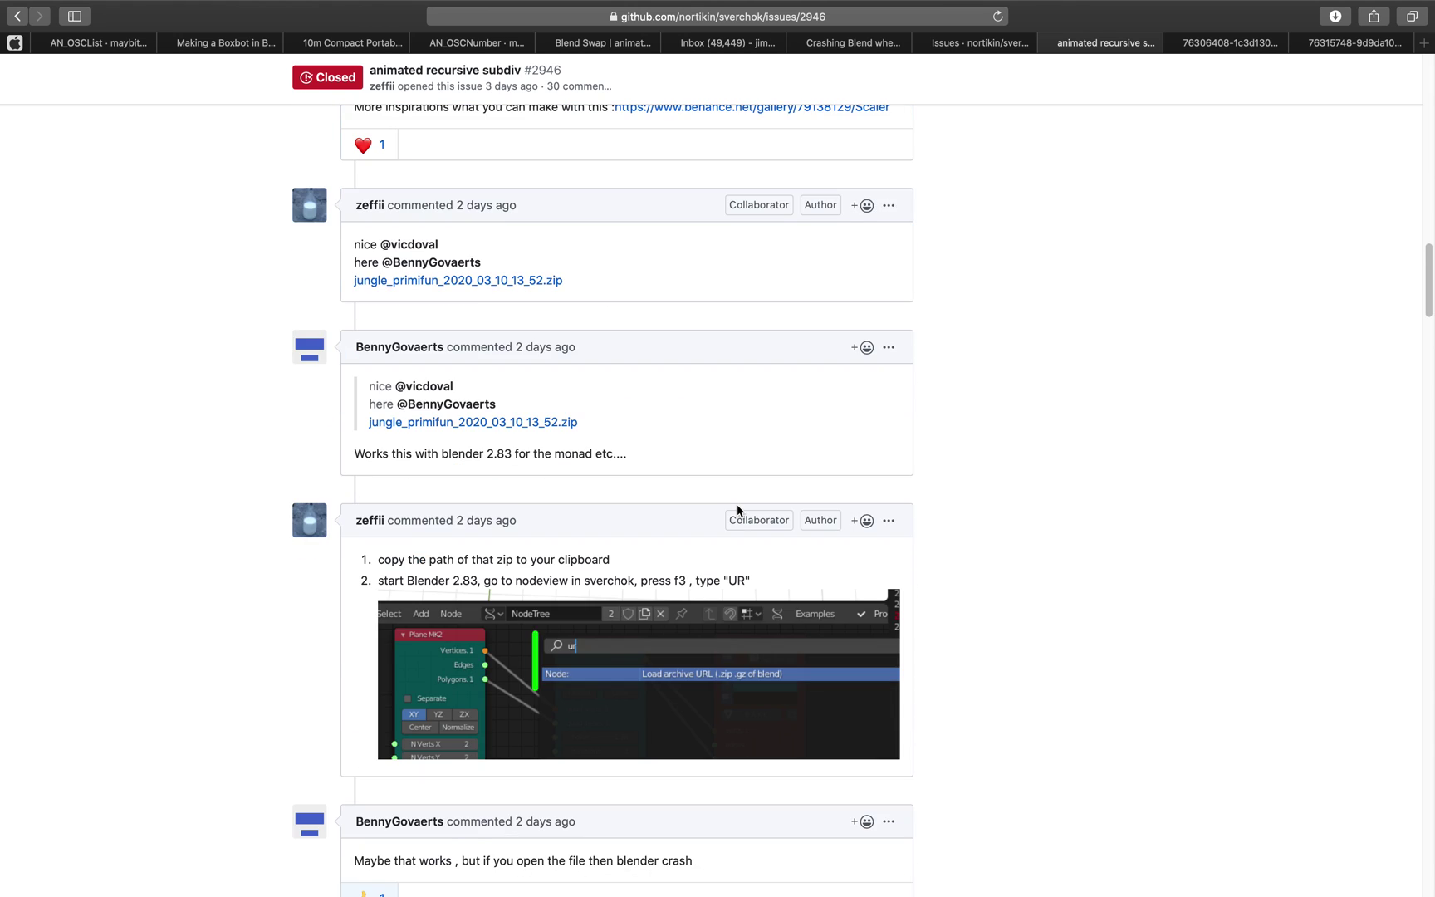
scroll(762, 553, down, 10)
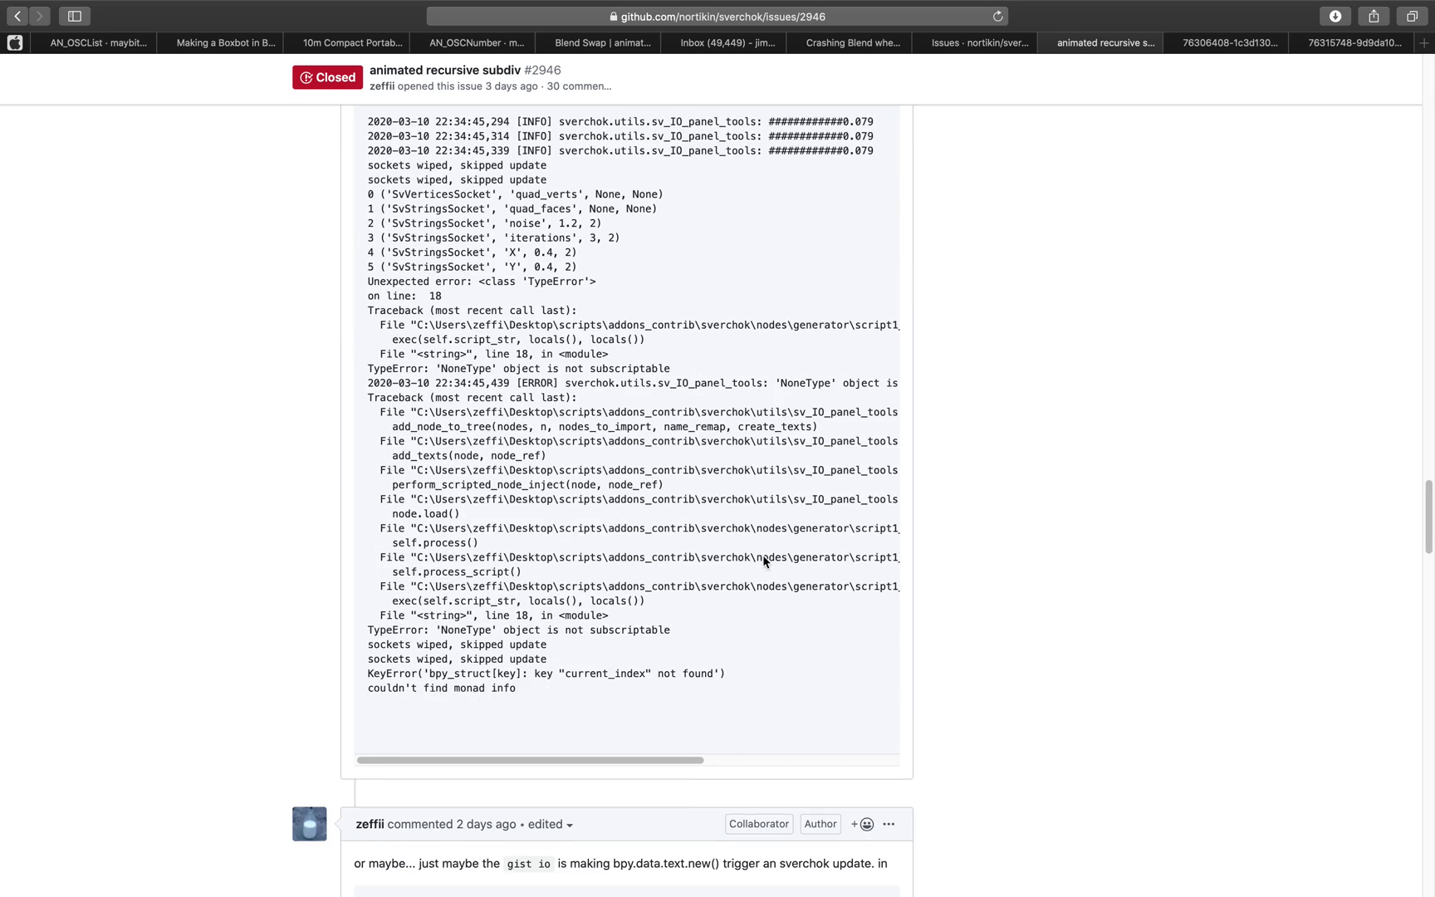
scroll(747, 540, up, 20)
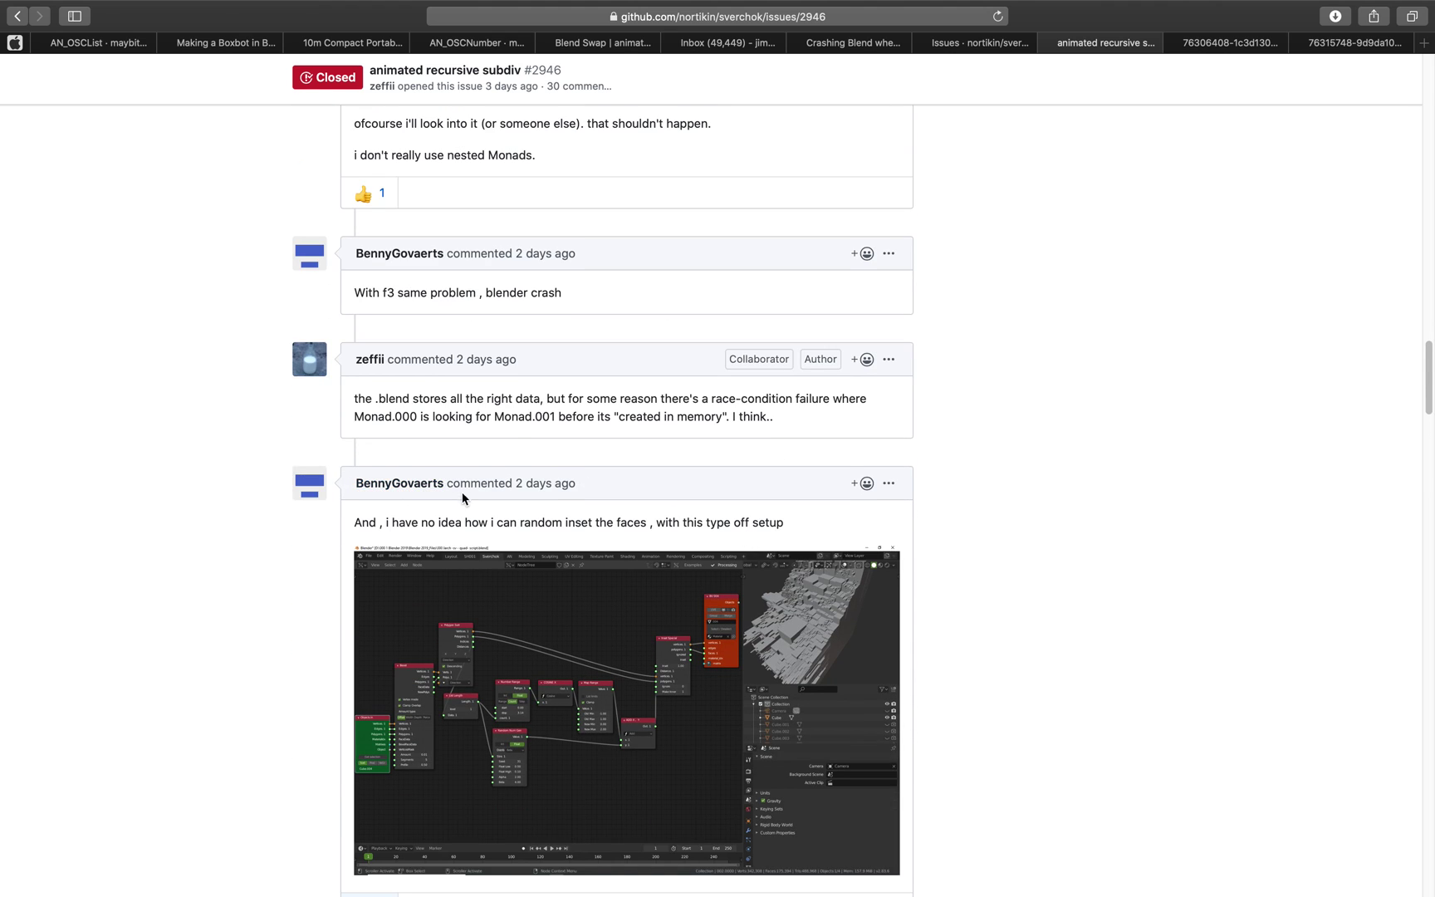
scroll(461, 498, down, 3)
scroll(731, 548, down, 1)
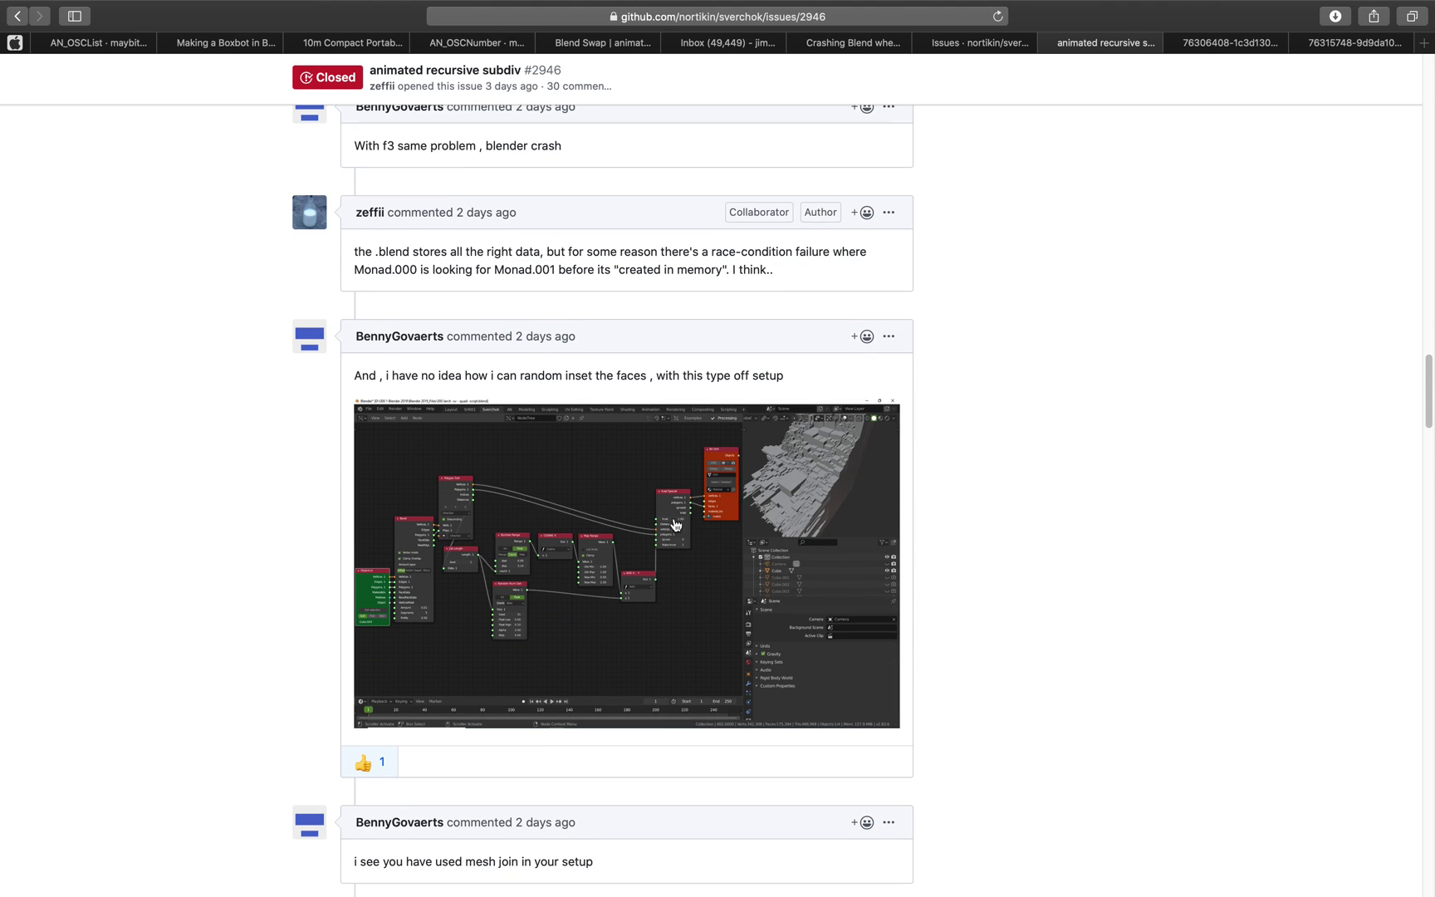
scroll(682, 522, down, 4)
scroll(732, 489, down, 20)
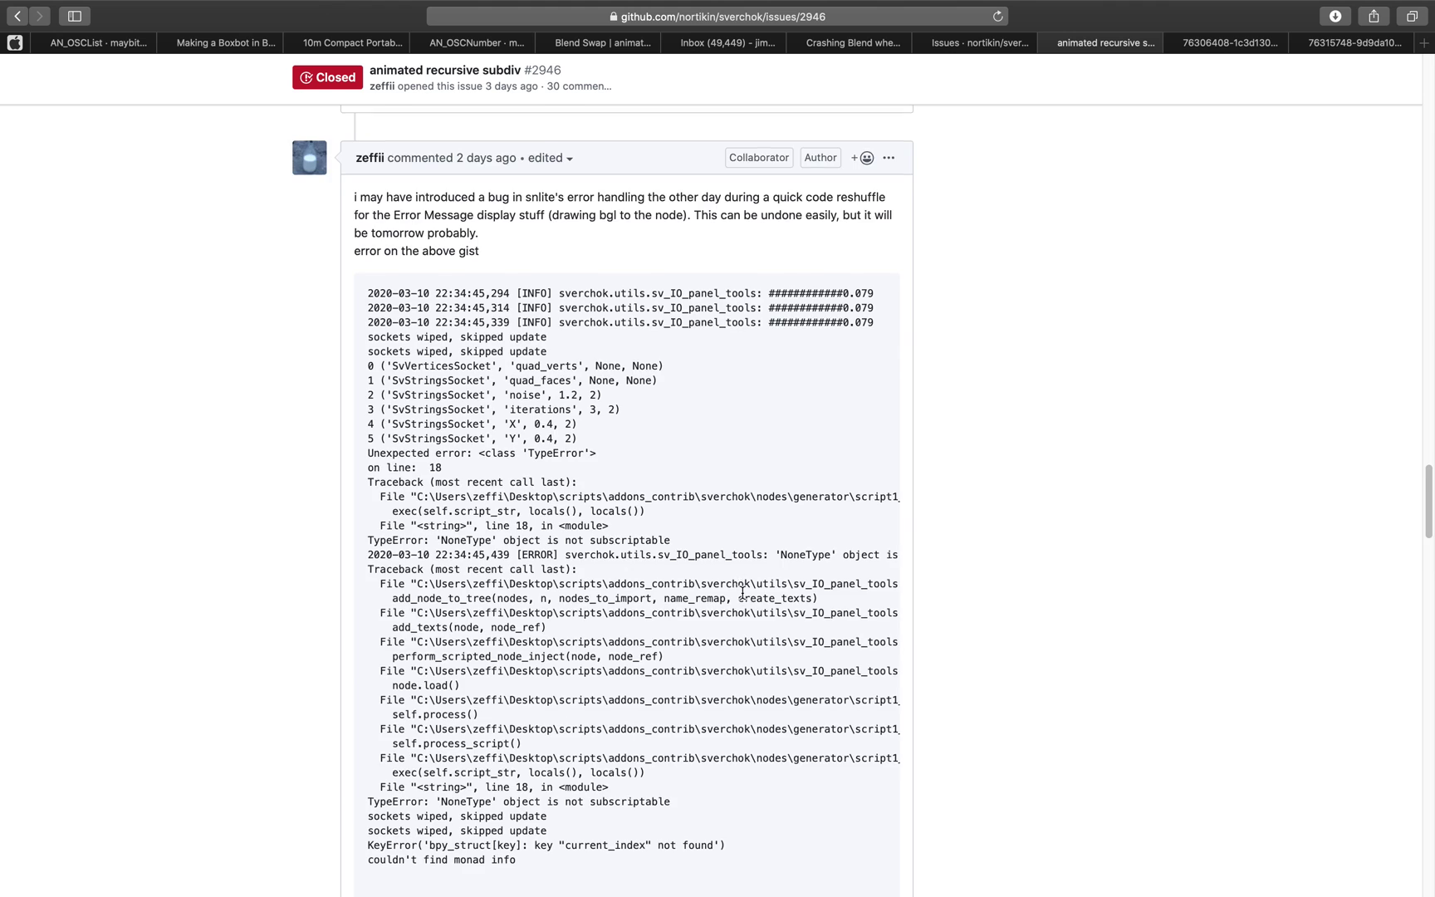
scroll(745, 600, down, 15)
scroll(745, 600, up, 17)
scroll(769, 481, down, 10)
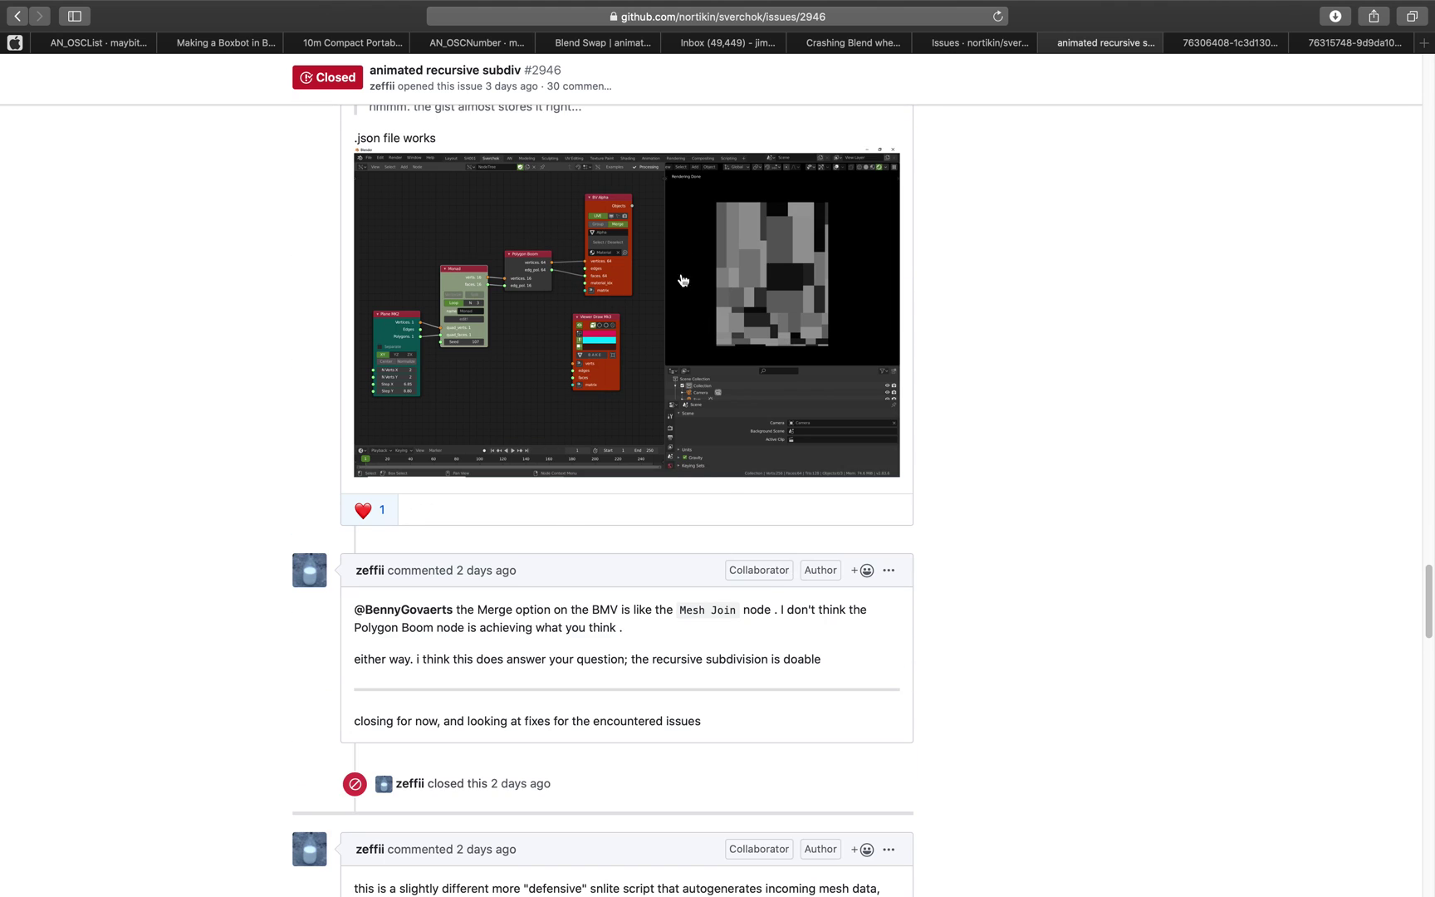
scroll(744, 520, down, 20)
scroll(737, 553, down, 10)
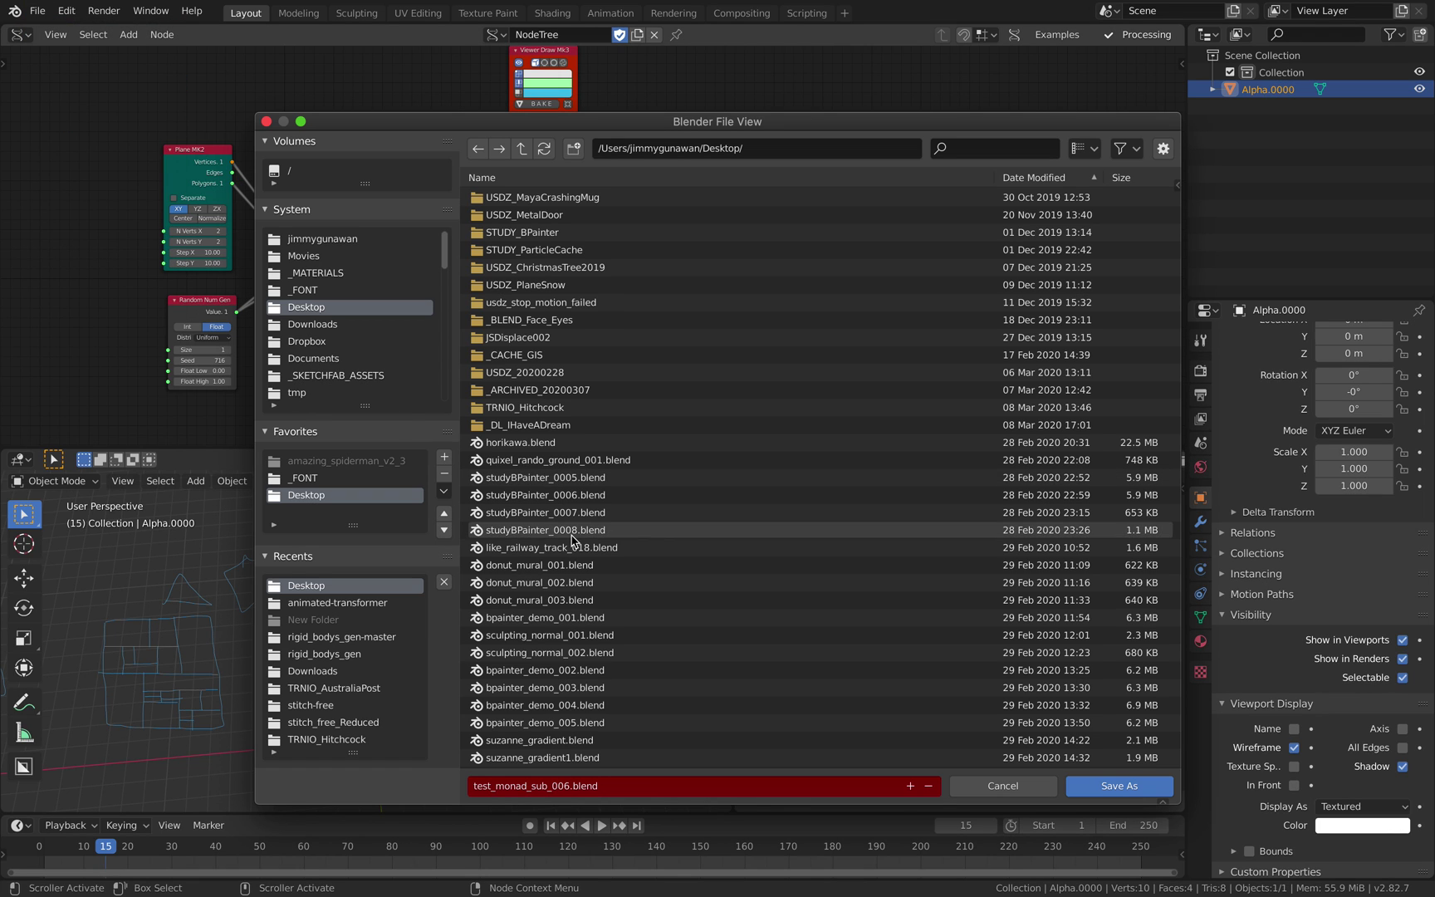
Save the file as test_monad_sub_011.blend on the Desktop.
click(911, 786)
click(912, 785)
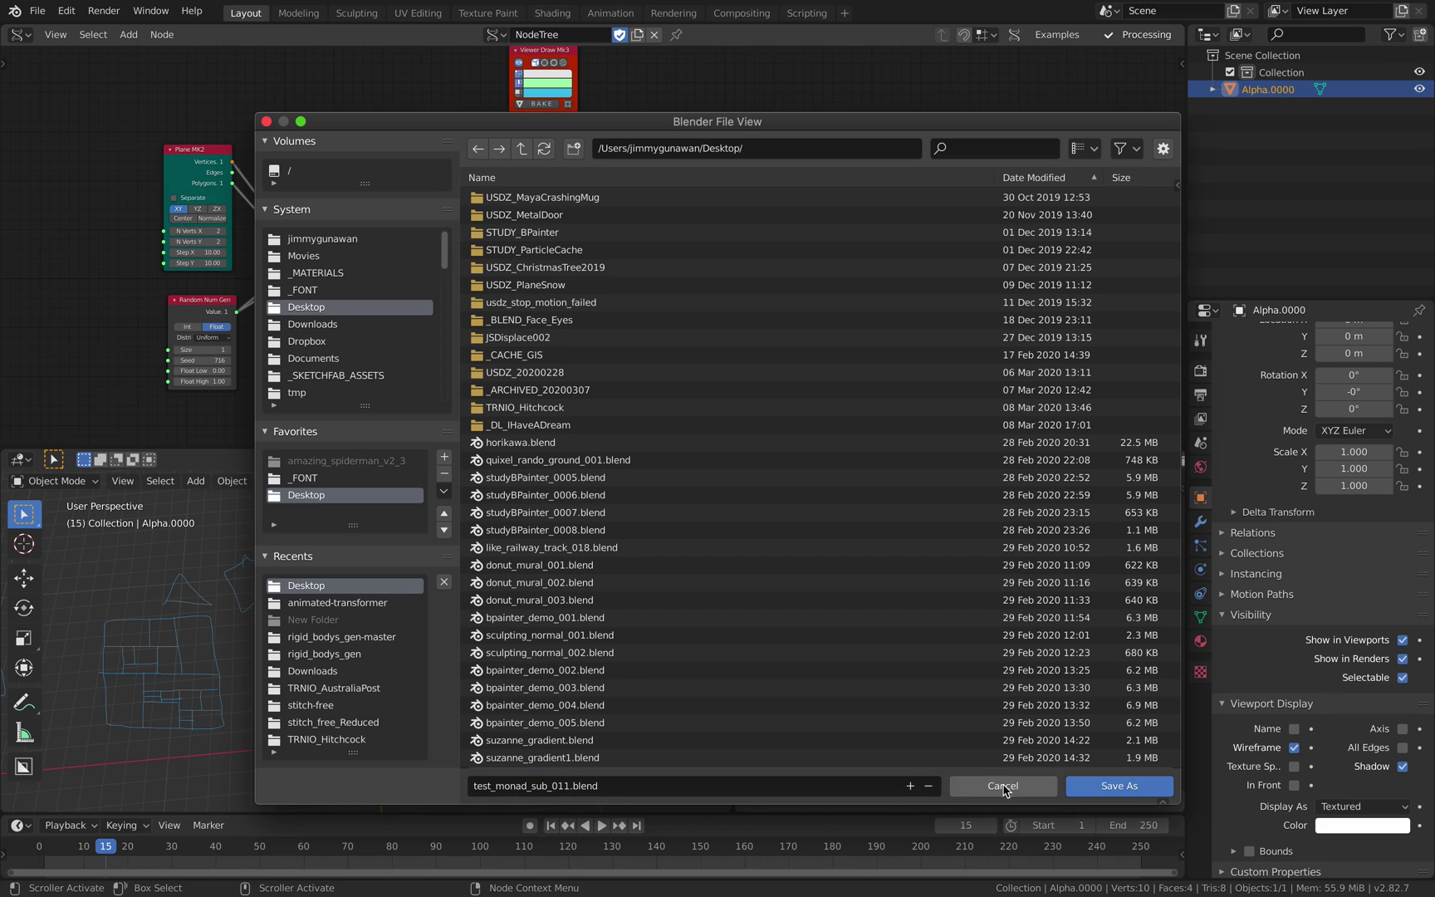
click(1080, 786)
click(37, 10)
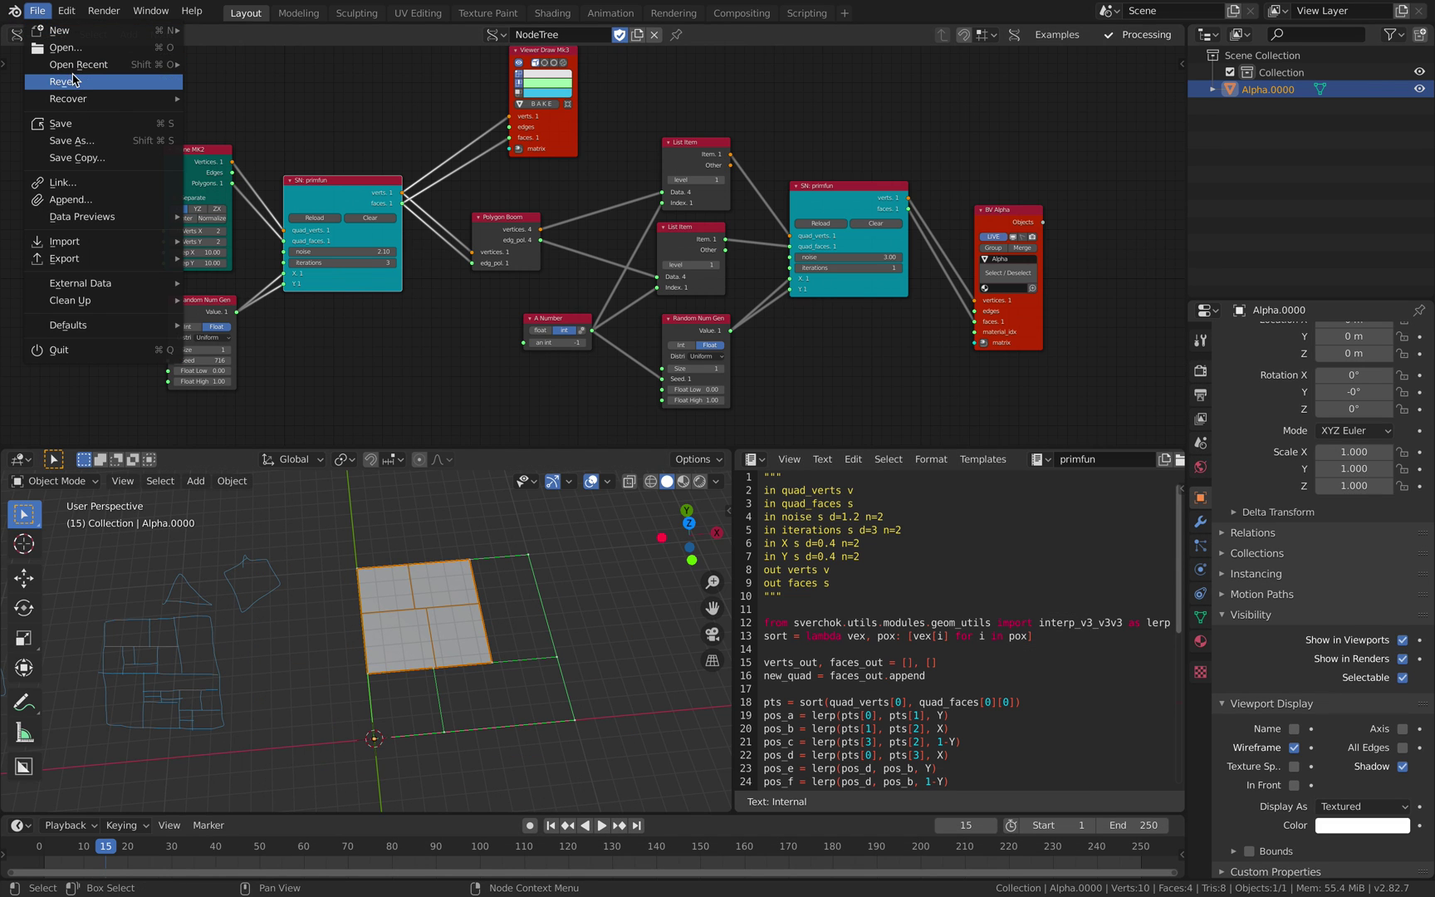
mouse_move(76, 64)
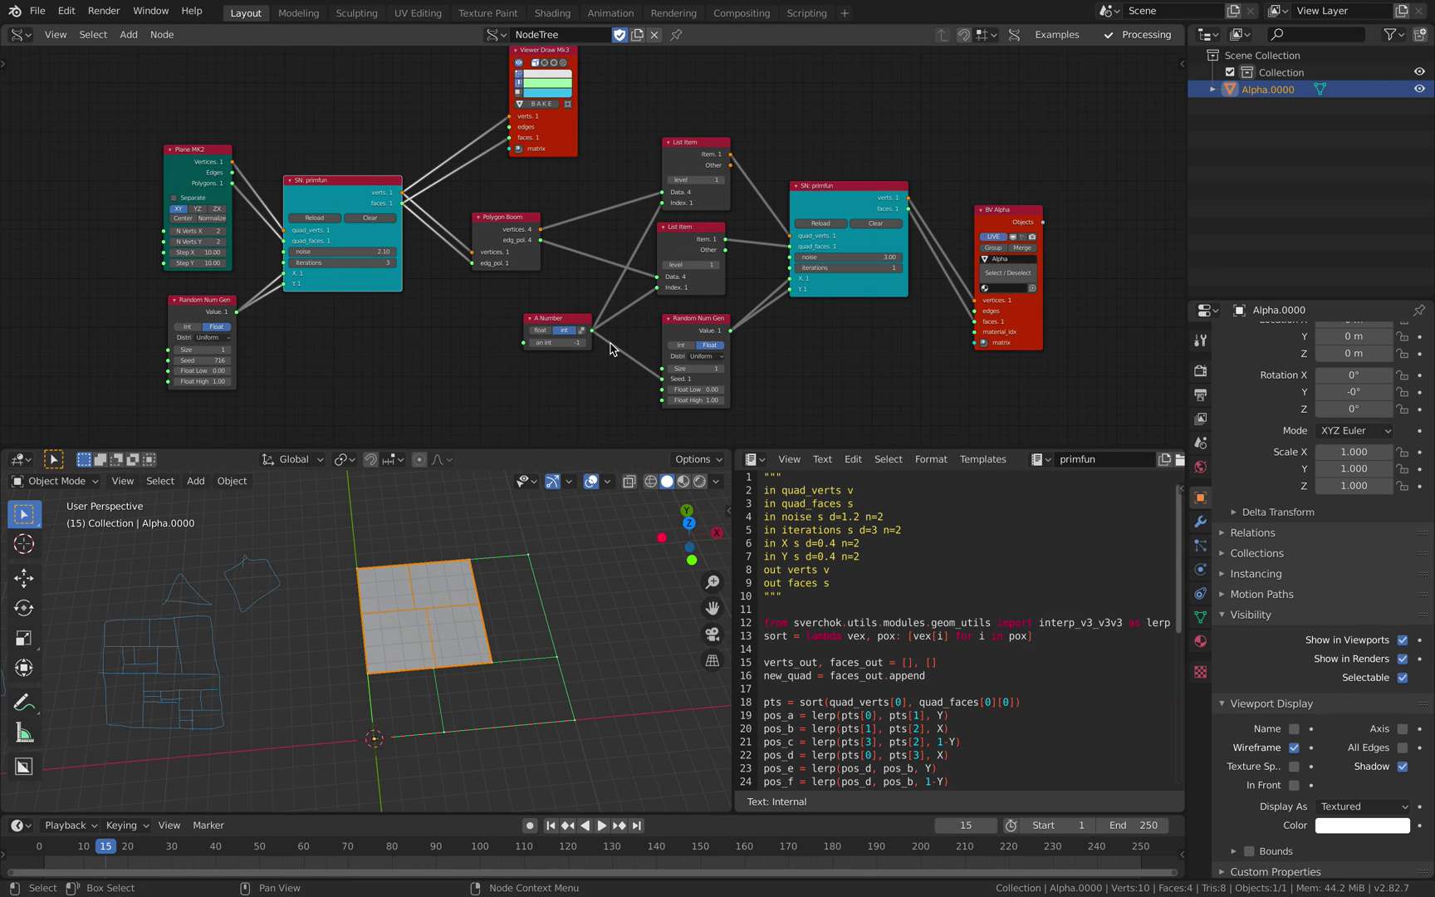
Switch to the browser and look back through the comments of the "animated recursive subdiv" issue.
middle_drag(611, 347, 549, 352)
middle_drag(536, 215, 549, 212)
key(Home)
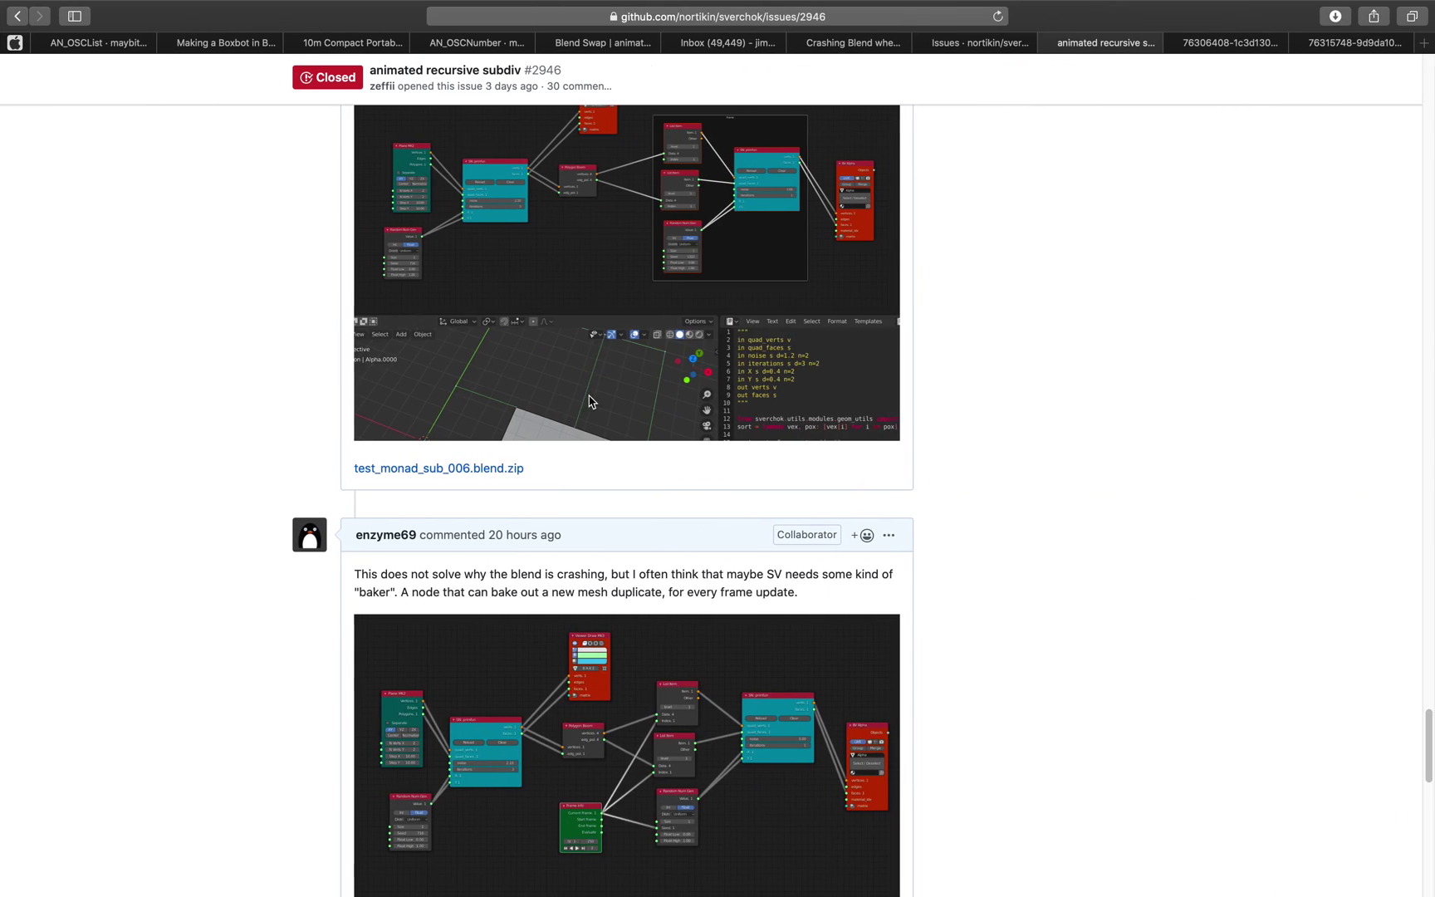
scroll(590, 402, up, 8)
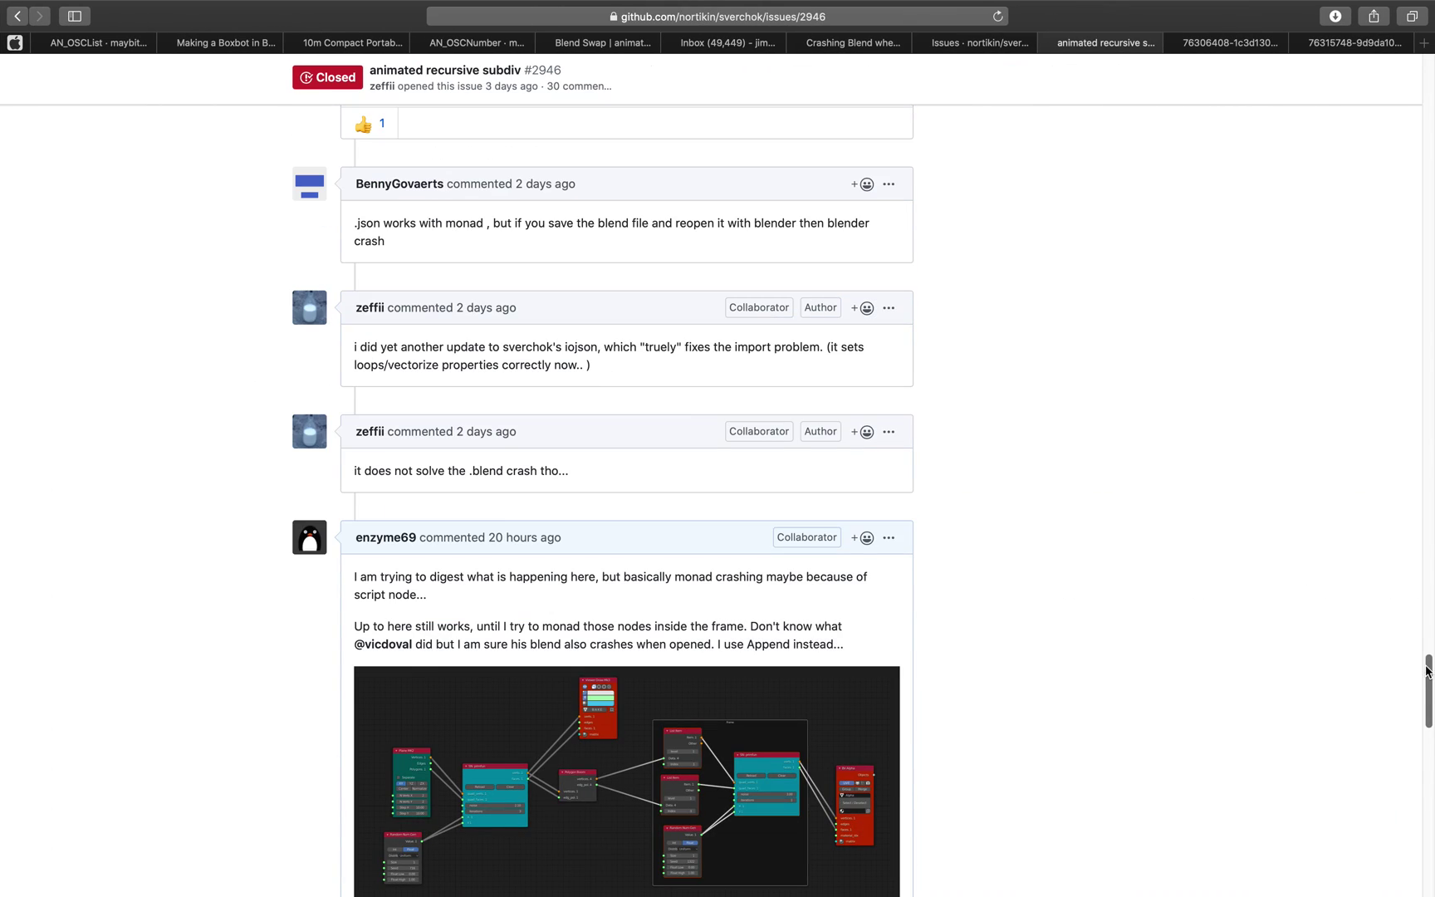
scroll(590, 402, up, 20)
scroll(590, 402, down, 4)
Return to Blender, enlarge the node editor and frame the Plane MK2, first primfun and Viewer Draw nodes beside the previewed quad.
drag(579, 234, 366, 479)
click(322, 475)
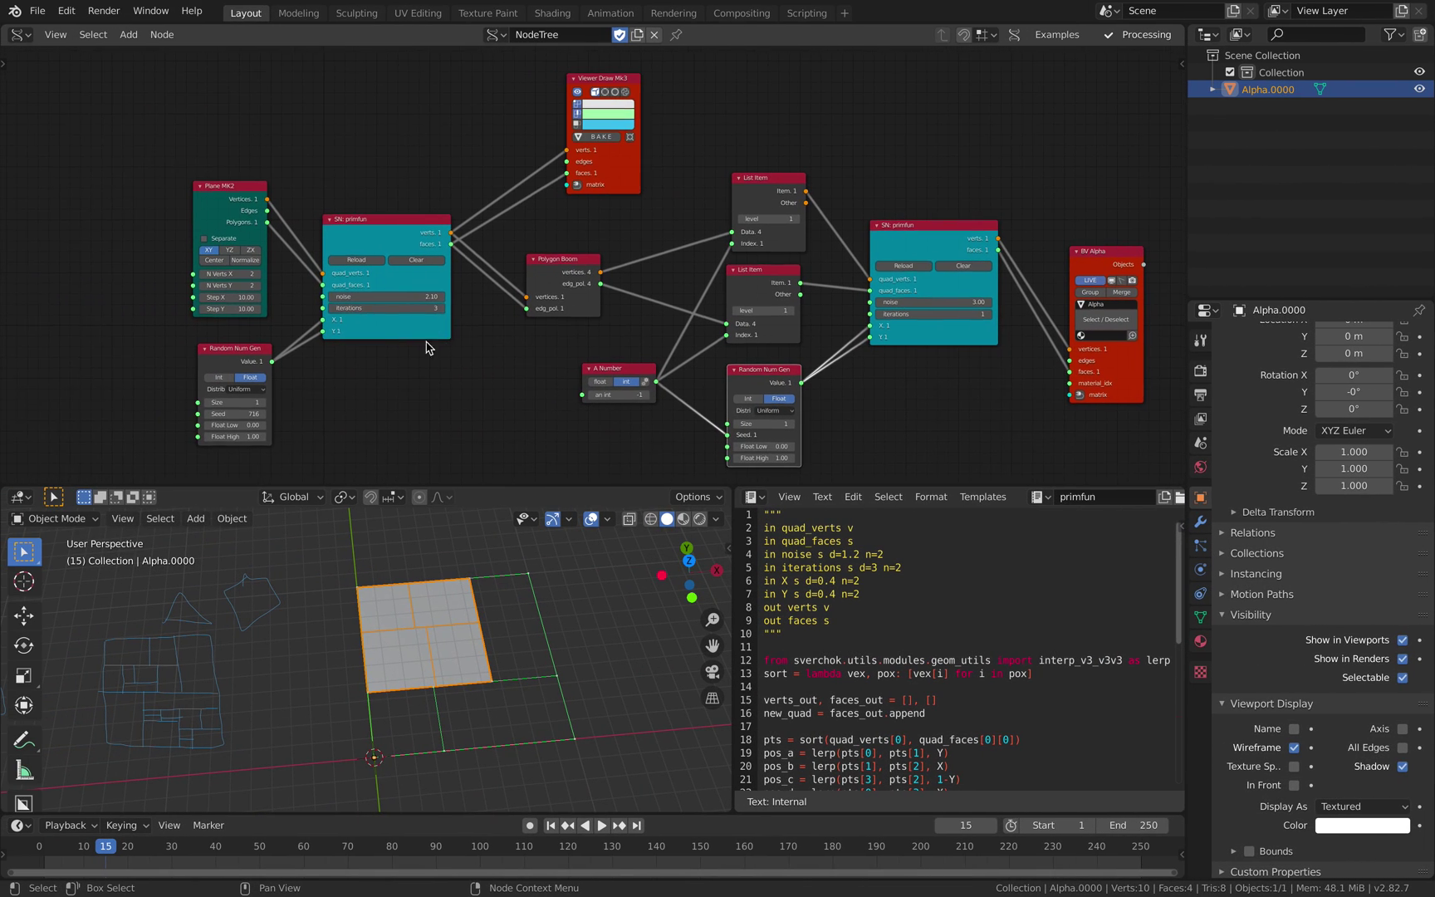
middle_drag(184, 185, 297, 175)
scroll(296, 223, up, 1)
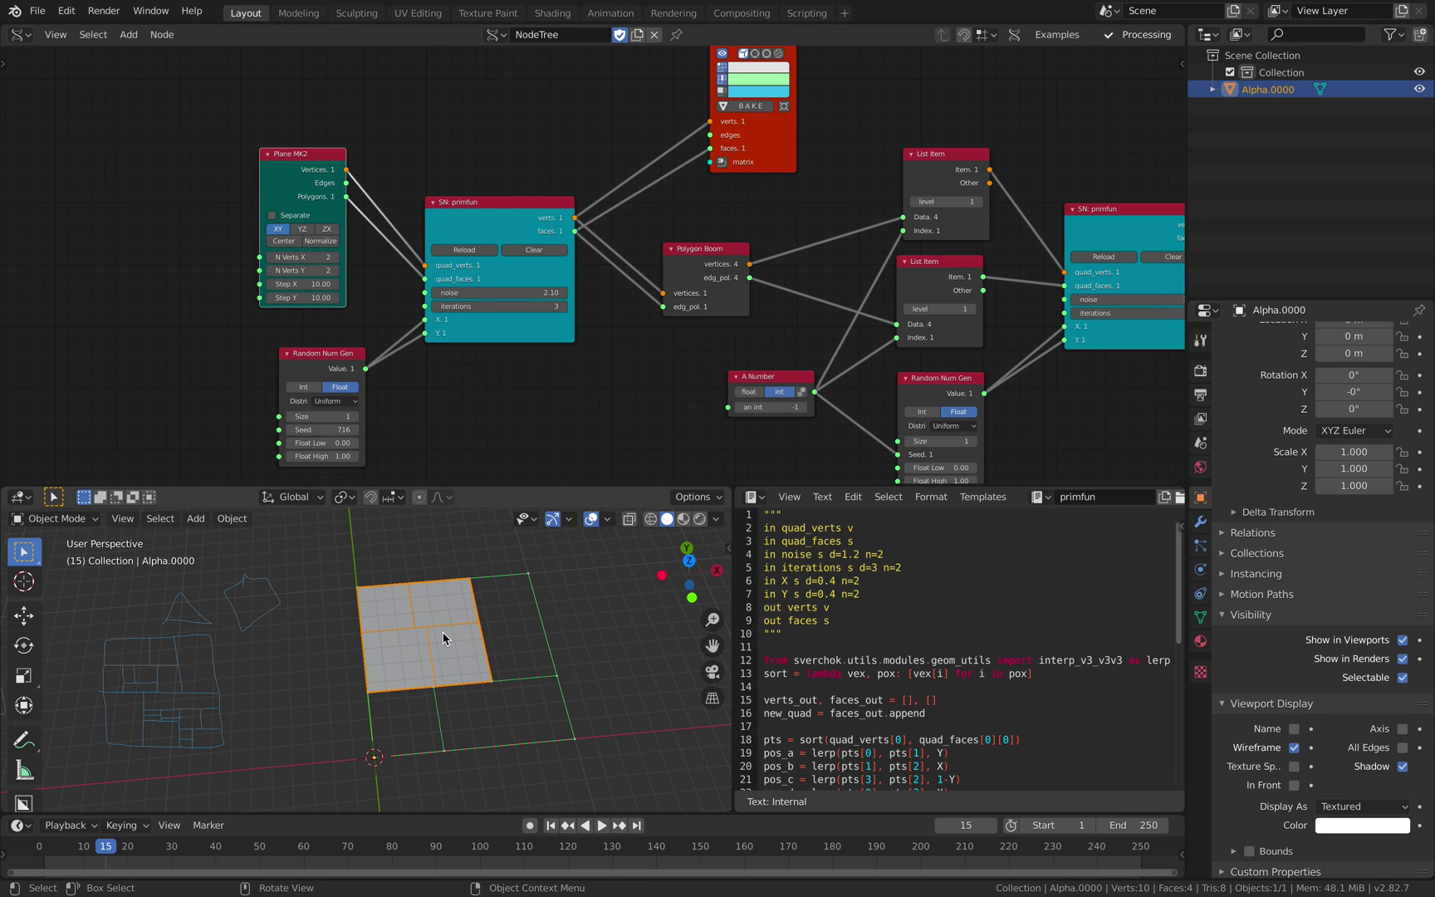
middle_drag(450, 629, 339, 722)
middle_drag(362, 574, 359, 578)
middle_drag(718, 70, 696, 115)
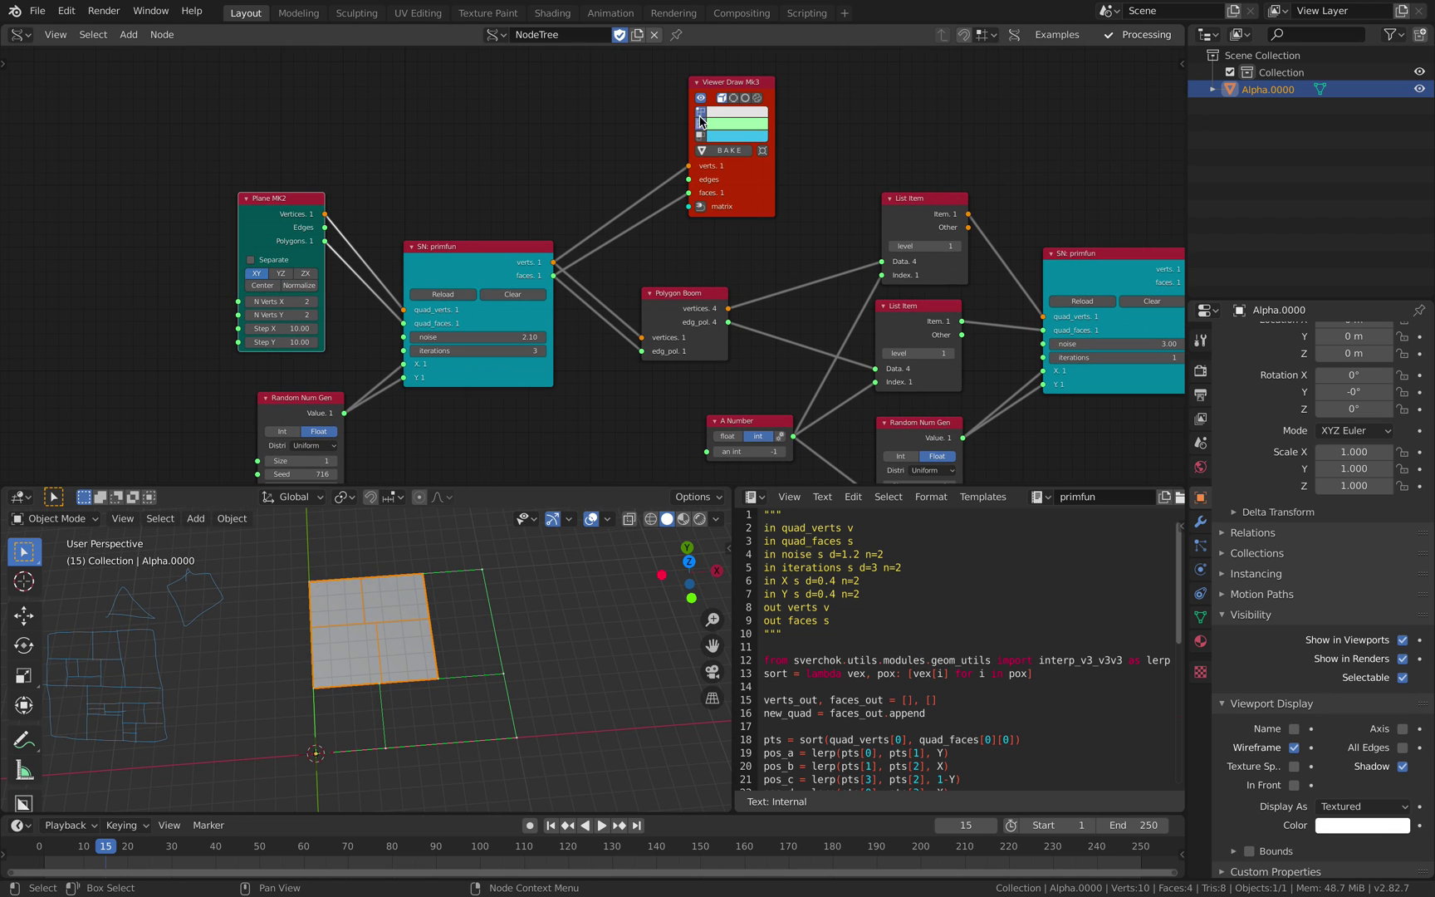
Toggle the Viewer Draw node's display off and on, and hide Alpha.0000 in the viewport.
click(700, 97)
click(700, 98)
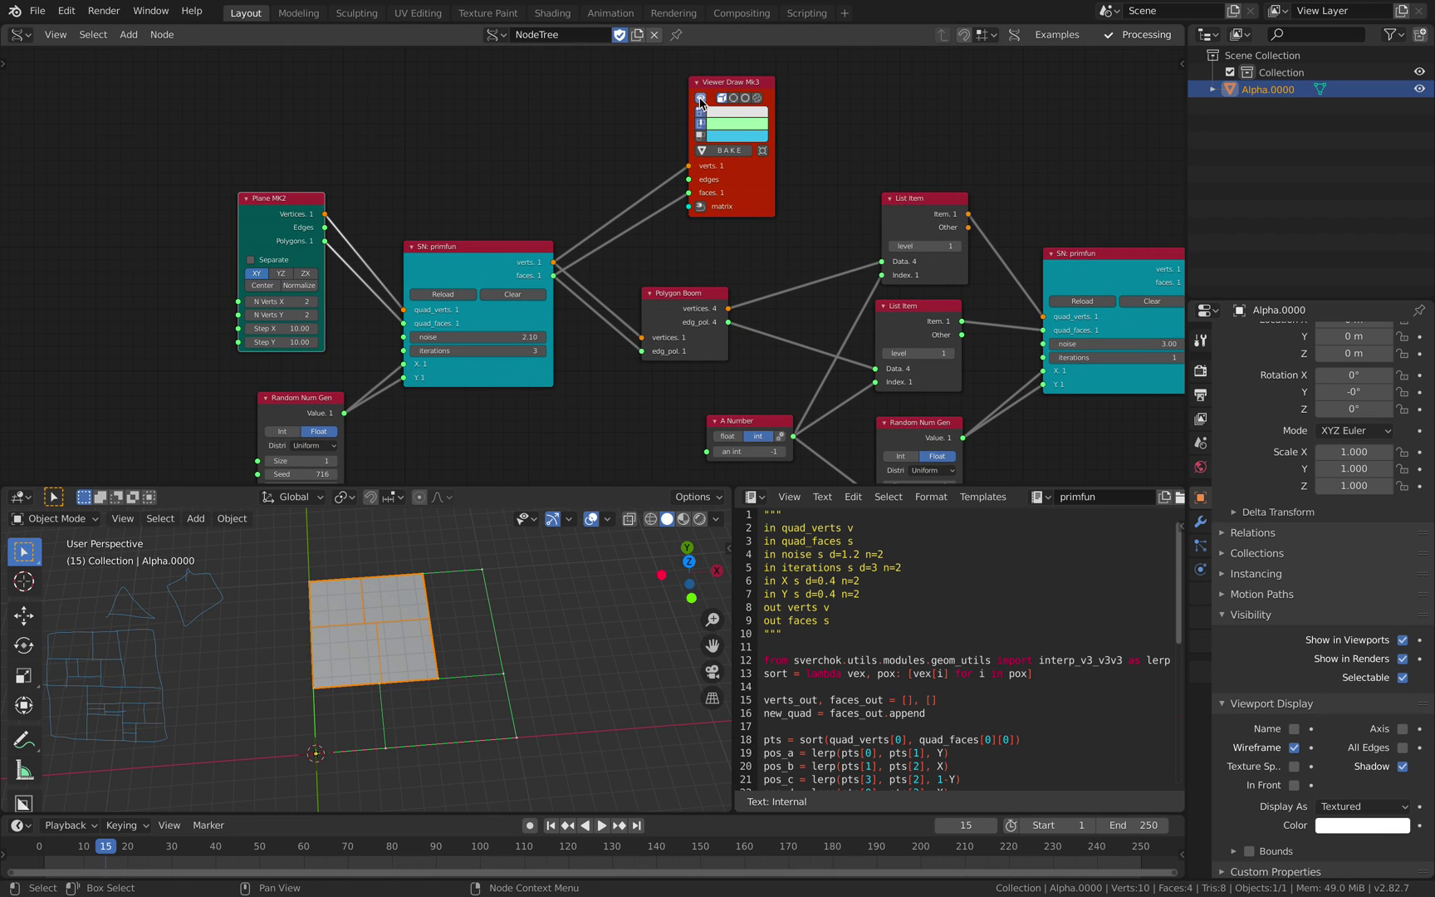
click(1420, 89)
middle_drag(347, 735, 353, 747)
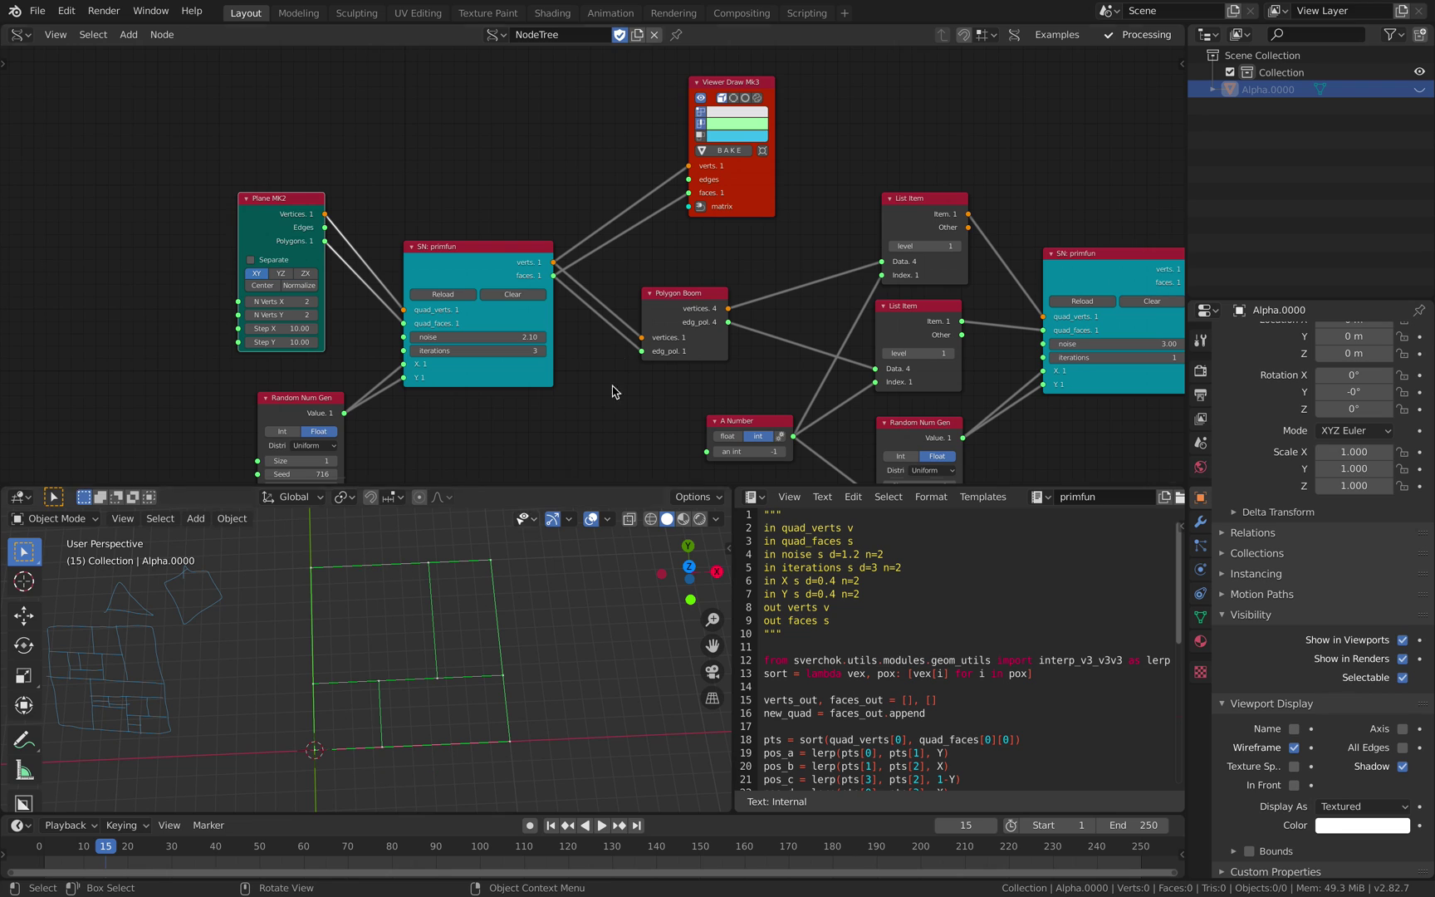
Bake the Viewer Draw mesh into an object and move it along X beside the green preview.
click(723, 154)
shift+middle_drag(462, 642, 341, 625)
click(342, 625)
key(g)
key(x)
click(567, 623)
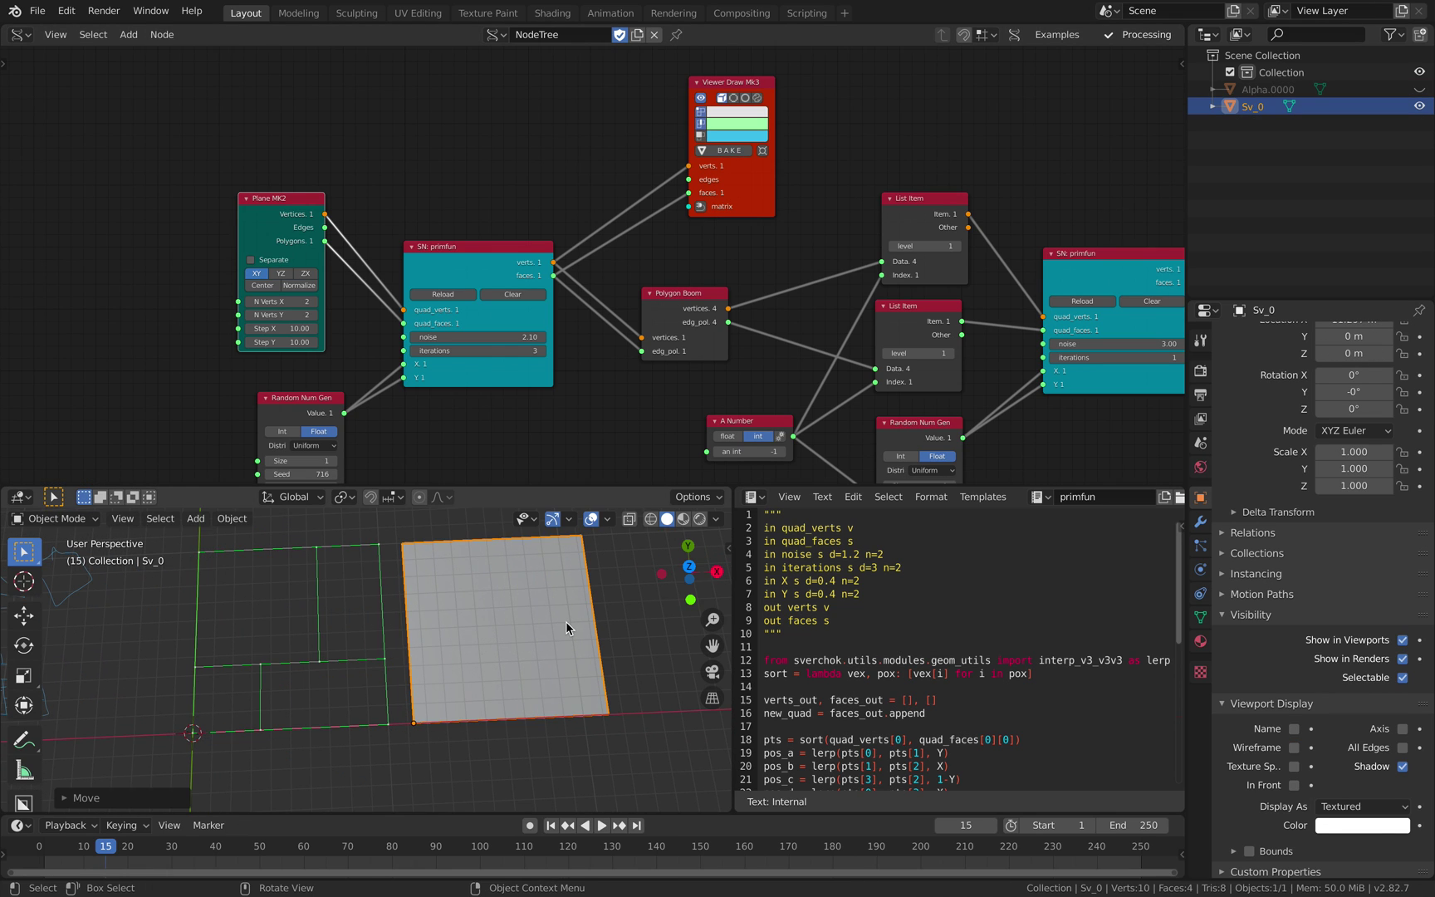
Move individual faces of the baked mesh in face edit mode to demonstrate its separate quads.
key(Tab)
key(3)
click(482, 601)
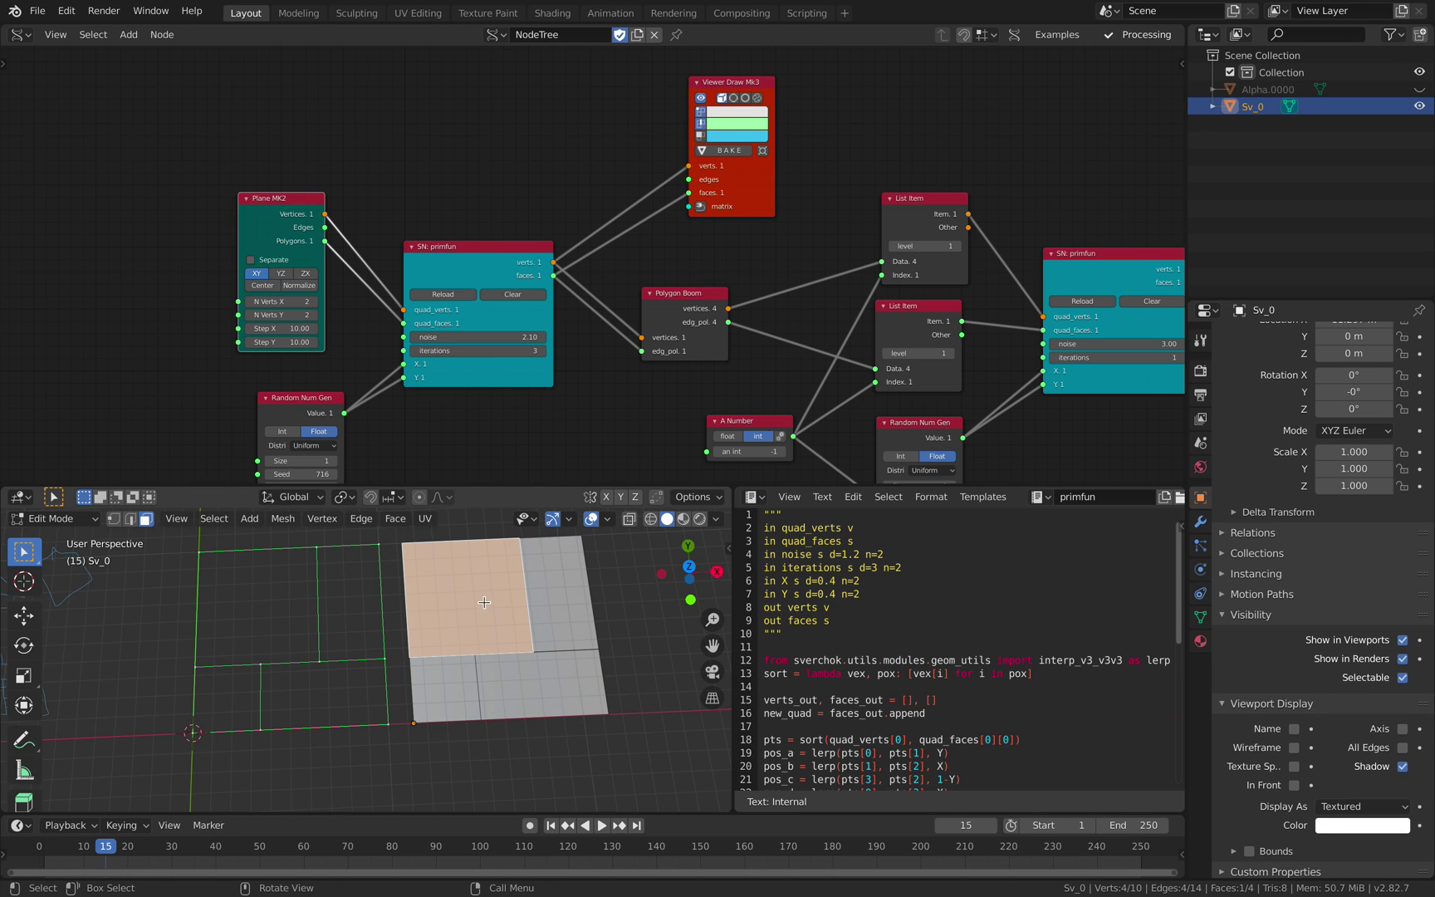
key(g)
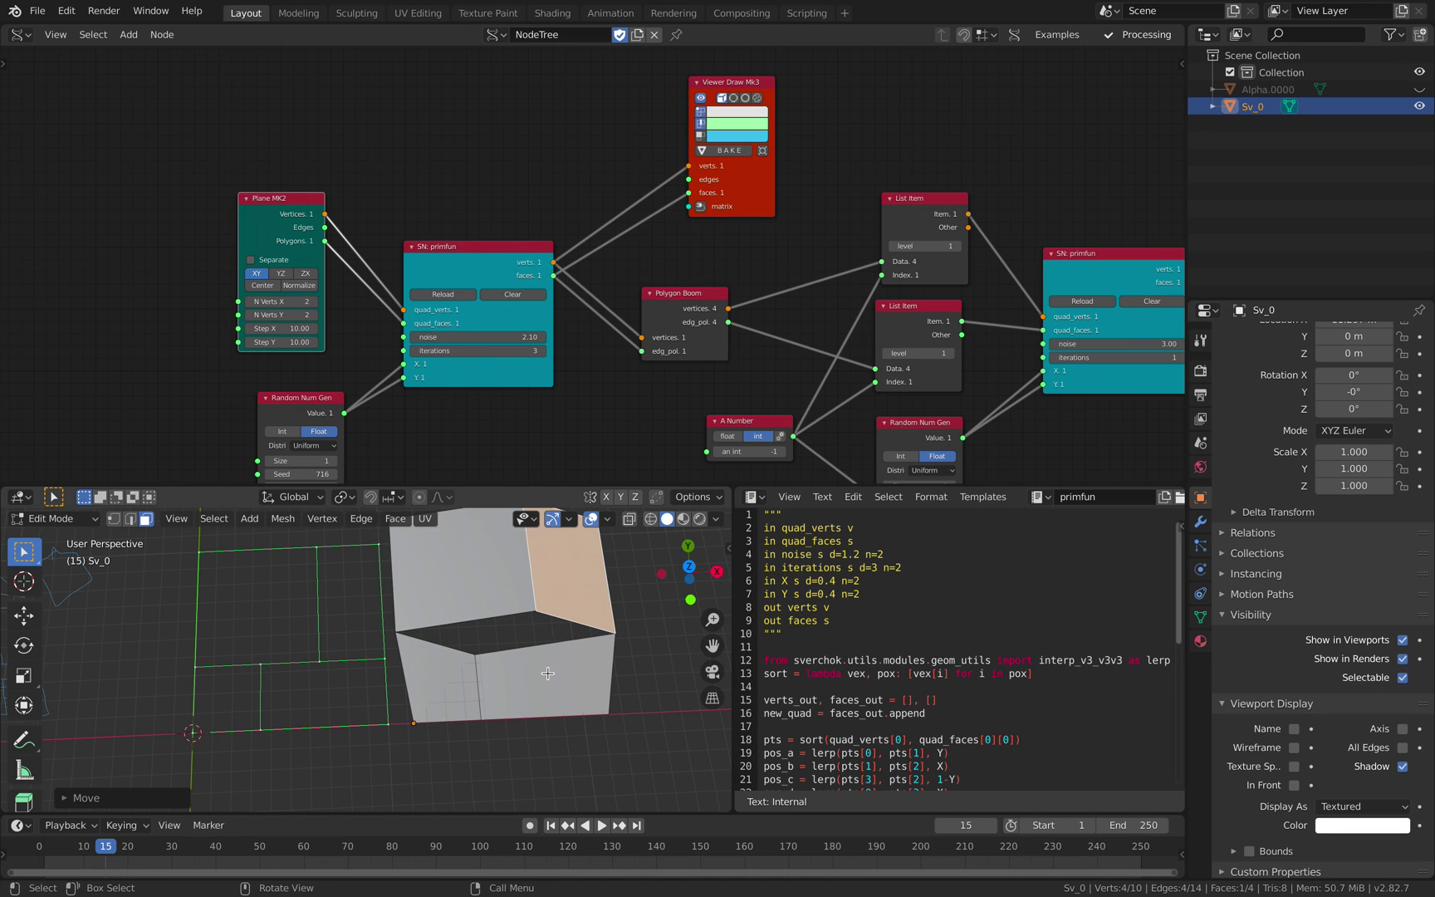
click(555, 714)
click(448, 686)
key(g)
click(445, 671)
scroll(487, 670, down, 2)
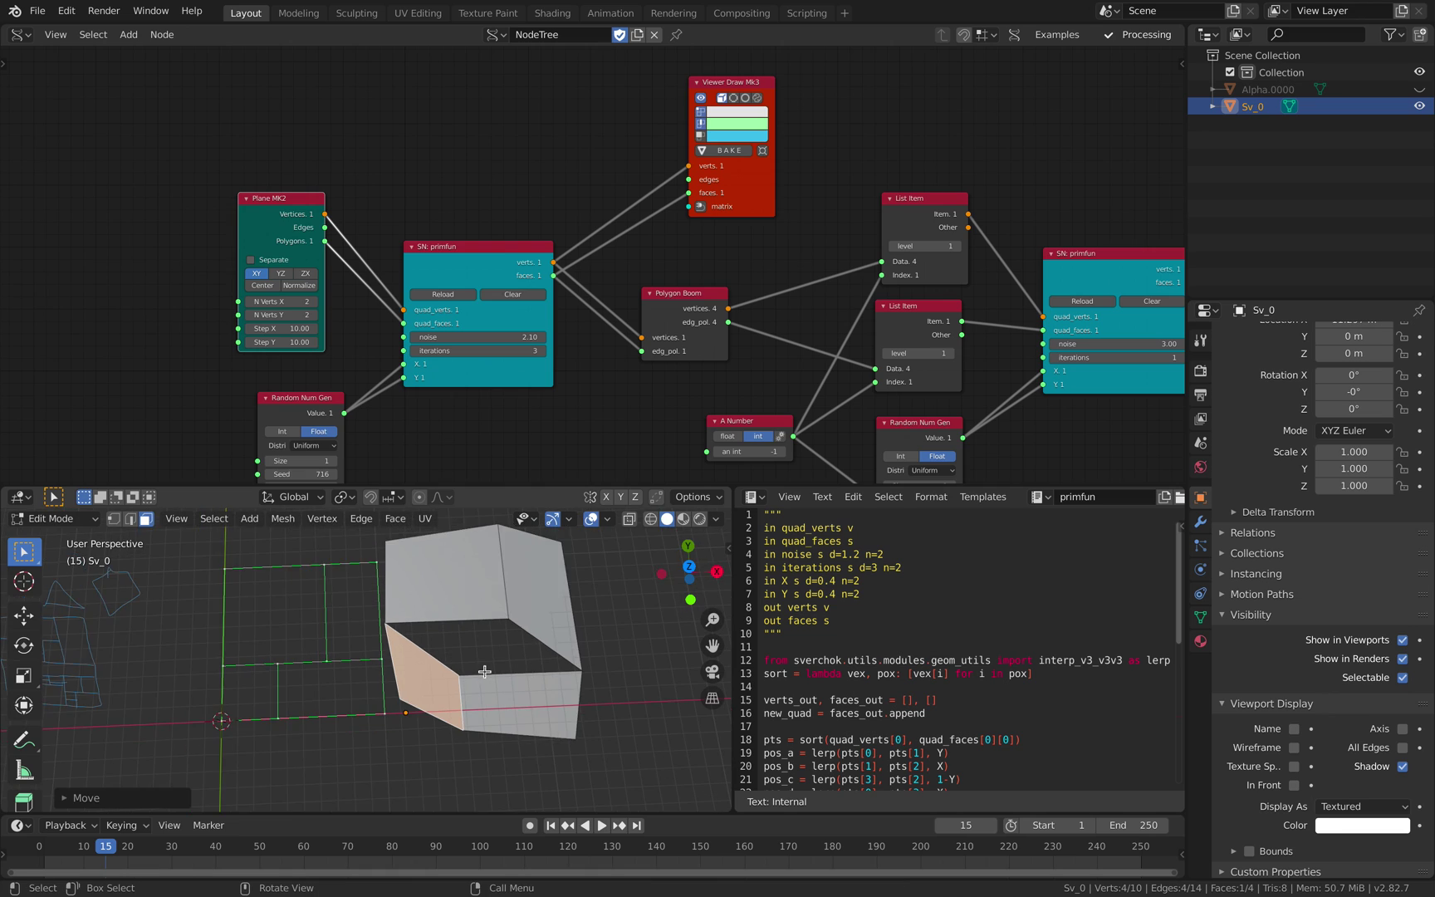
Leave edit mode and delete the baked object.
key(Tab)
key(x)
click(537, 631)
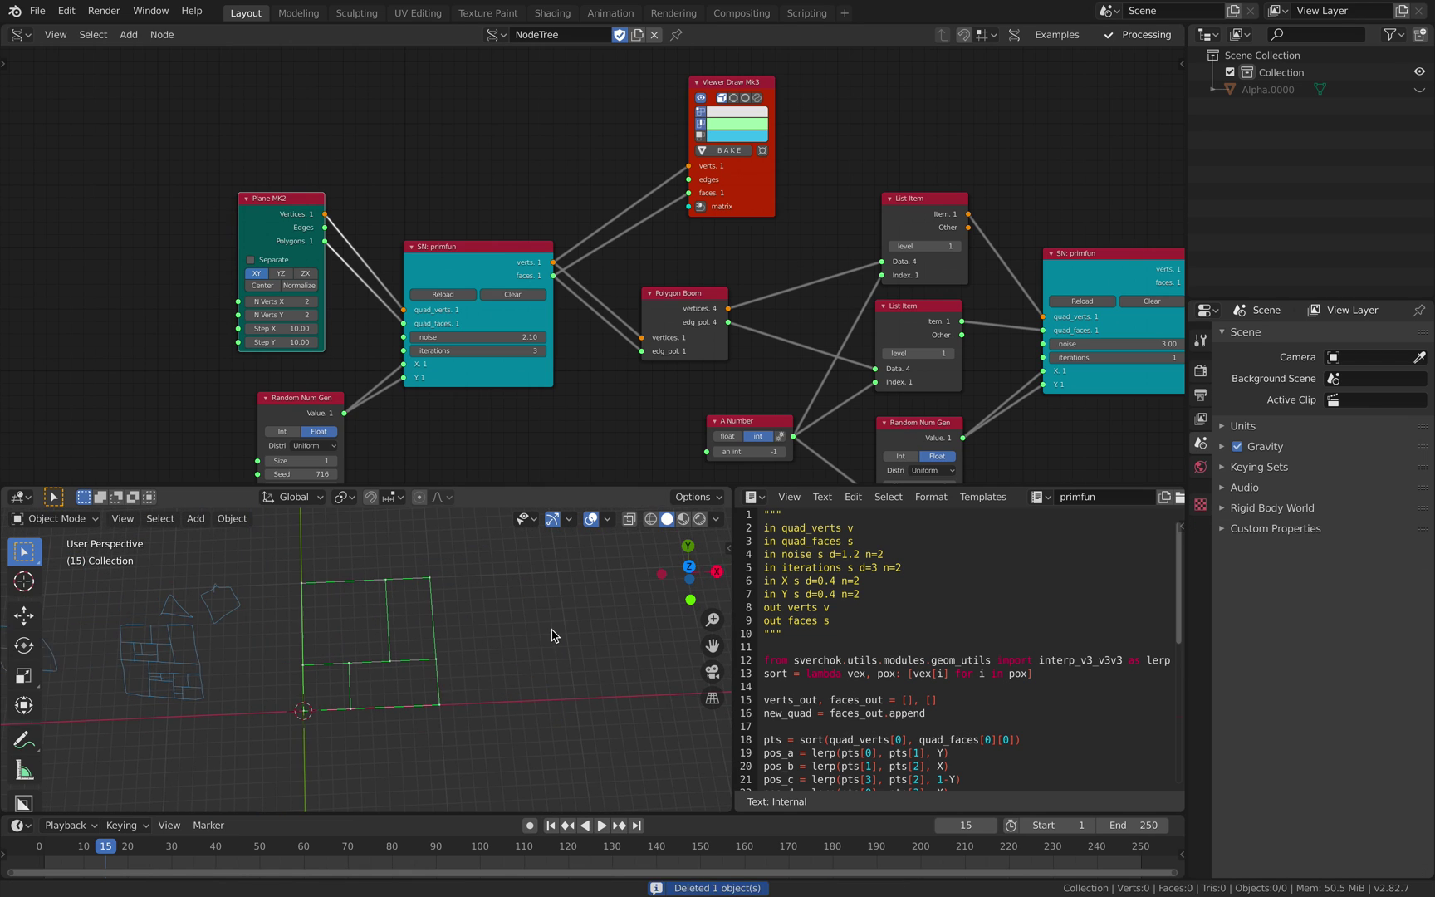
Examine how the first primfun node connects to Viewer Draw, Random Num Gen and Polygon Boom.
click(474, 269)
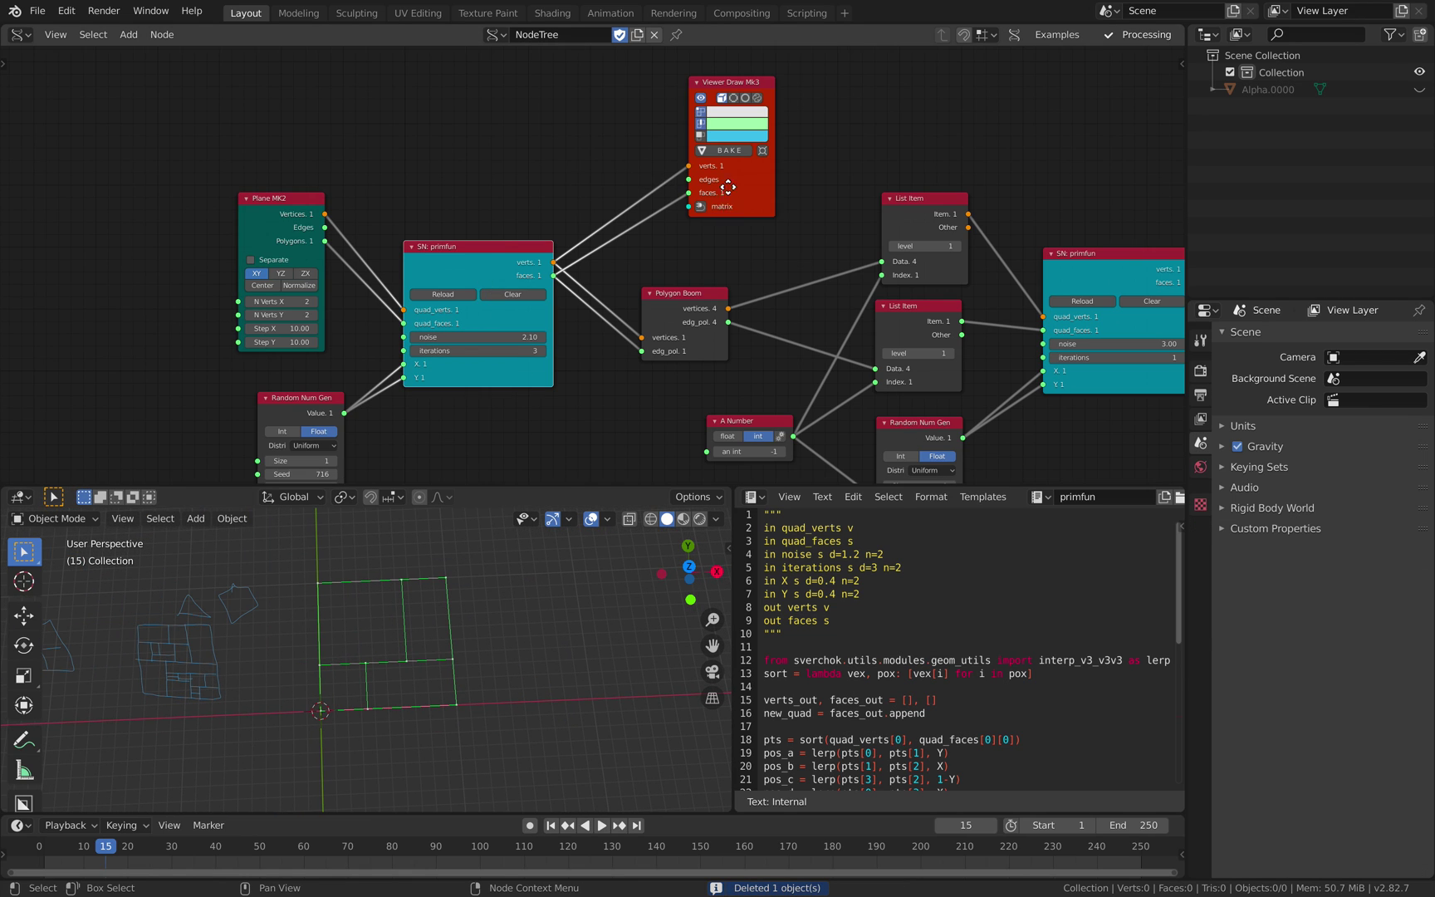
drag(728, 187, 717, 173)
middle_drag(663, 276, 645, 234)
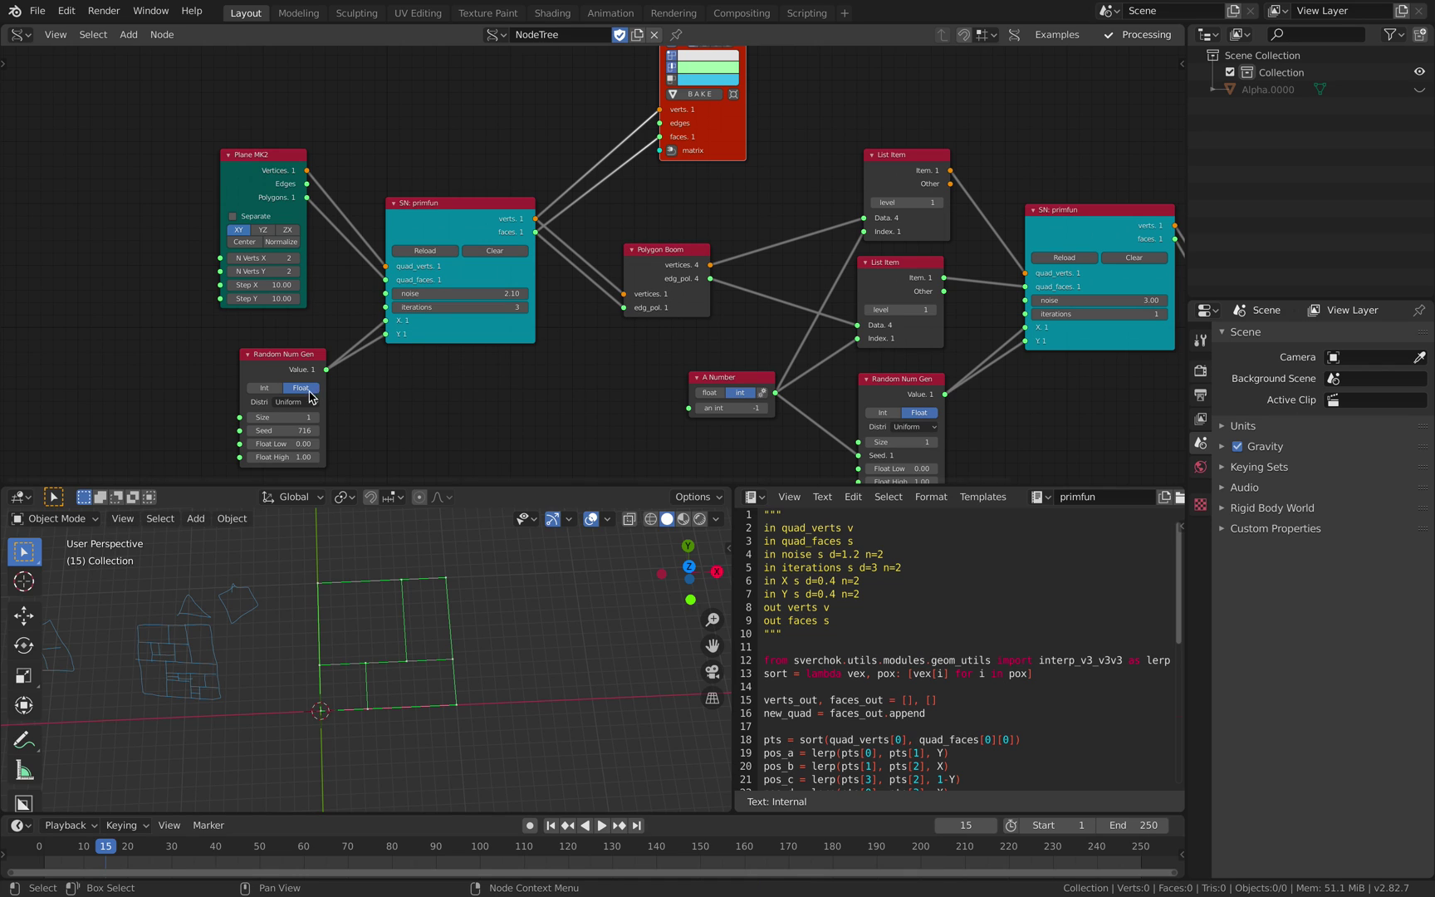
drag(303, 363, 302, 355)
click(468, 330)
middle_drag(454, 317, 416, 292)
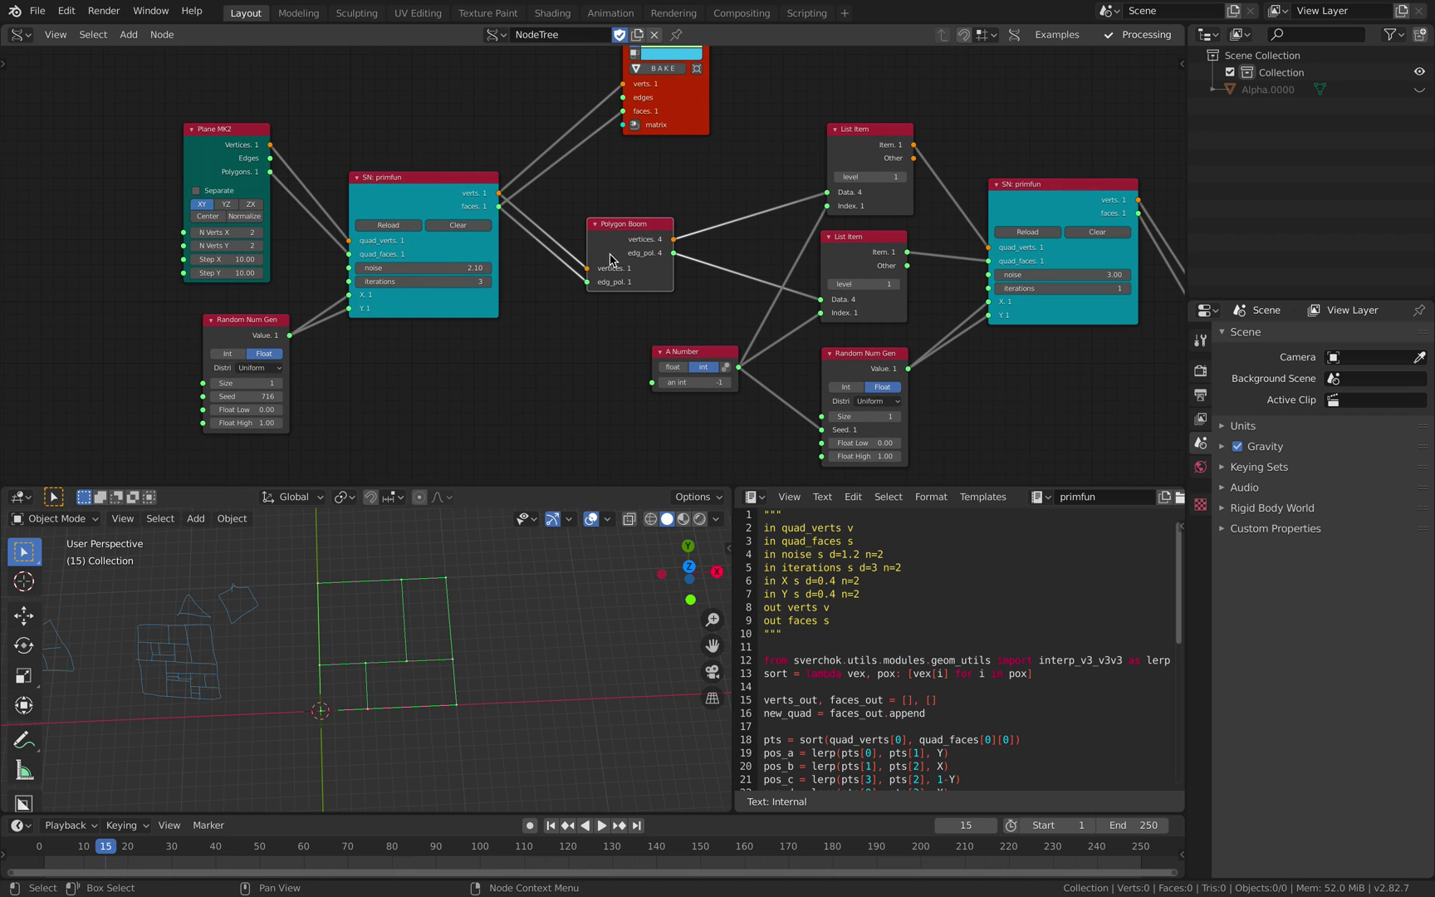
middle_drag(656, 239, 755, 212)
scroll(755, 212, up, 1)
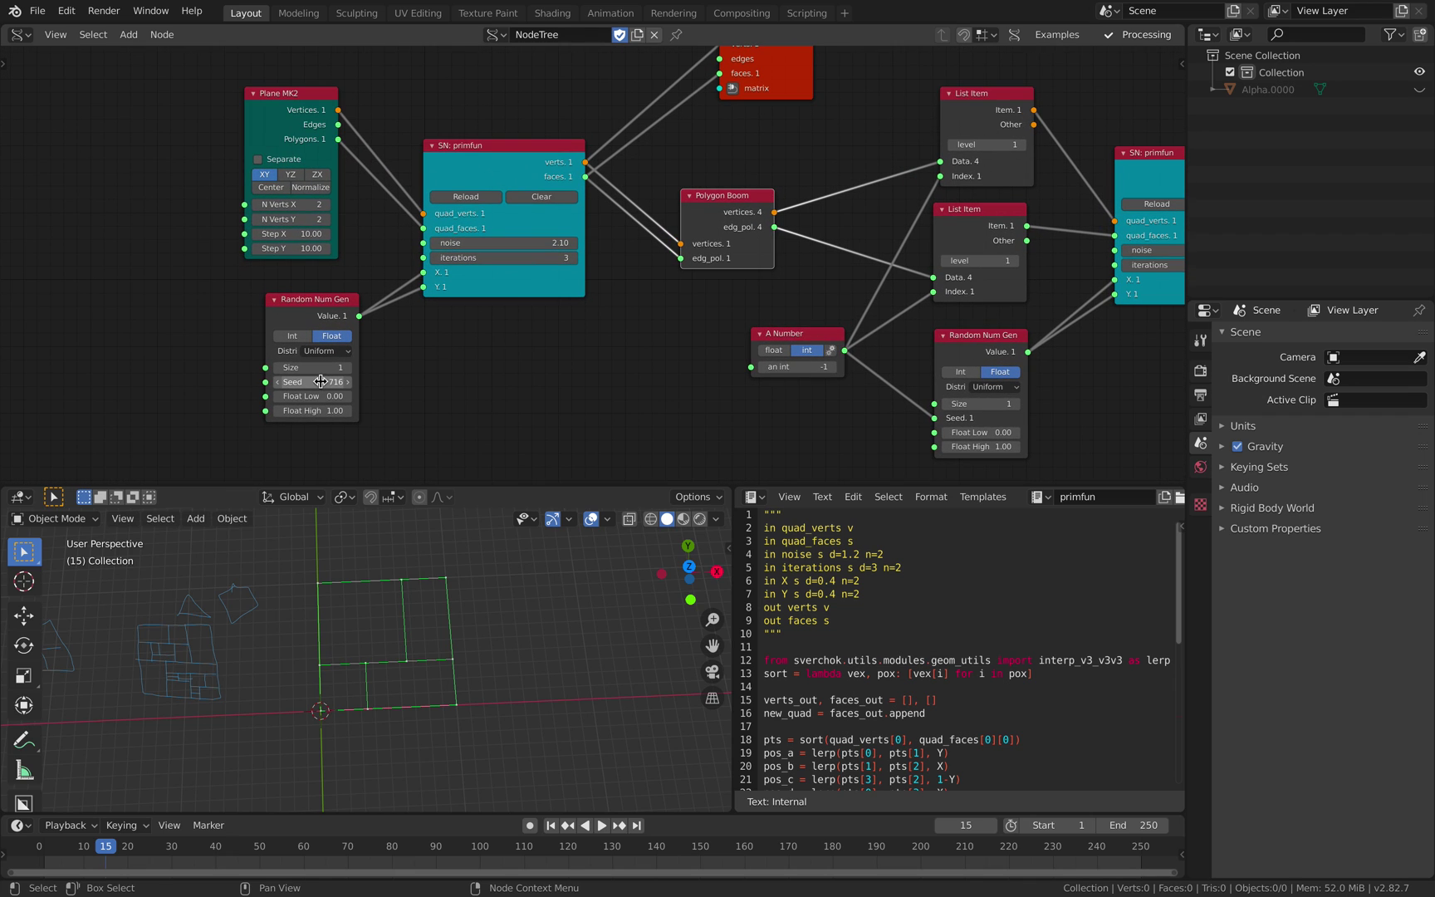
Vary the seed of the Random Num Gen feeding the first primfun node, trying 748 and ending on 838.
drag(321, 381, 348, 381)
drag(490, 173, 488, 180)
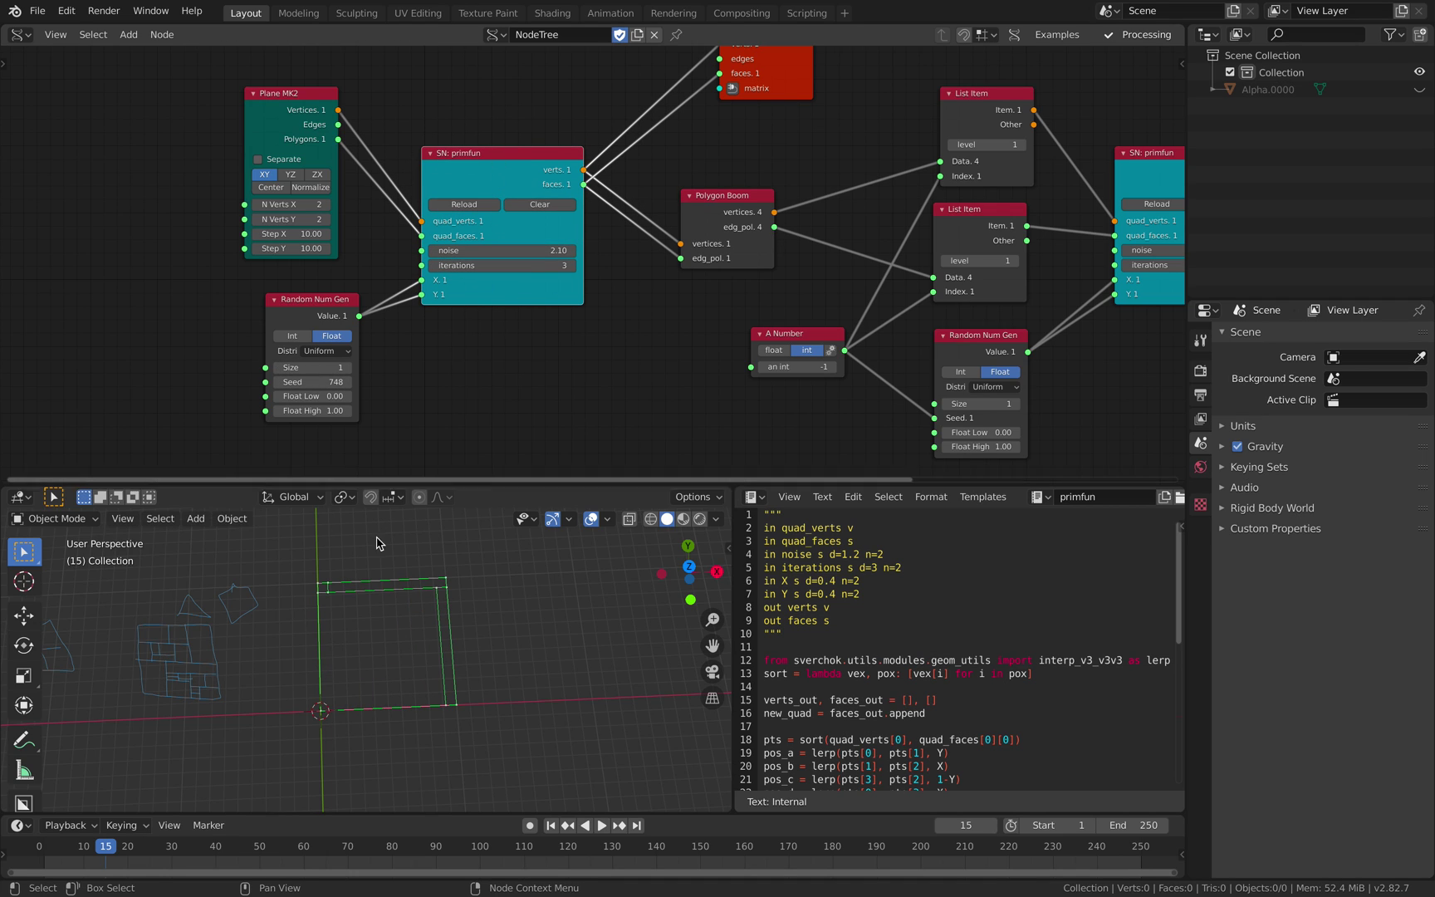
drag(316, 382, 354, 381)
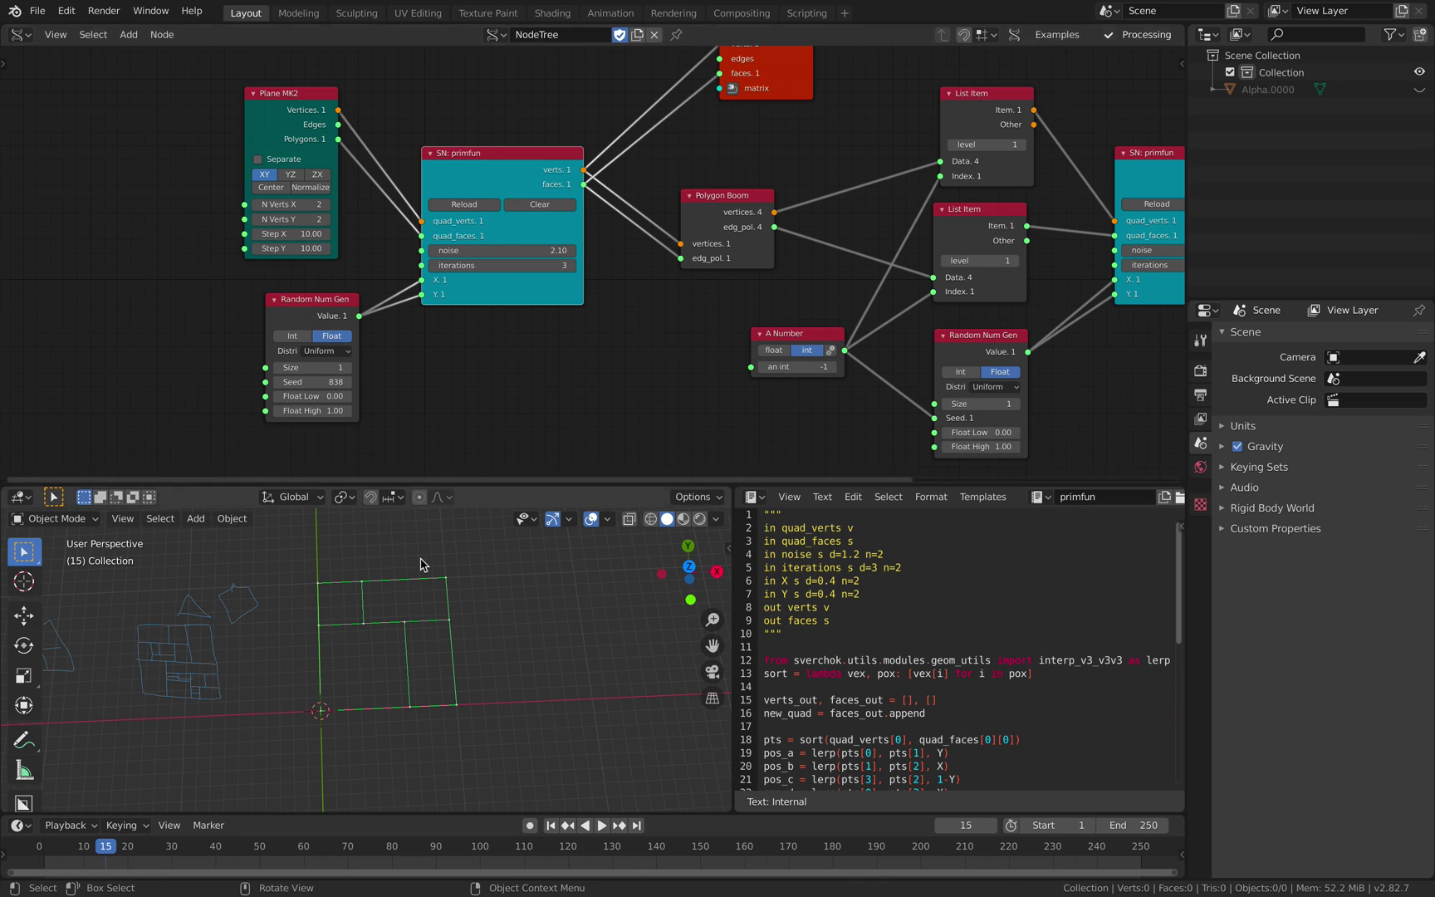
Reposition the Polygon Boom and A Number nodes between the two primfun nodes.
middle_drag(396, 355, 342, 359)
middle_drag(439, 334, 302, 352)
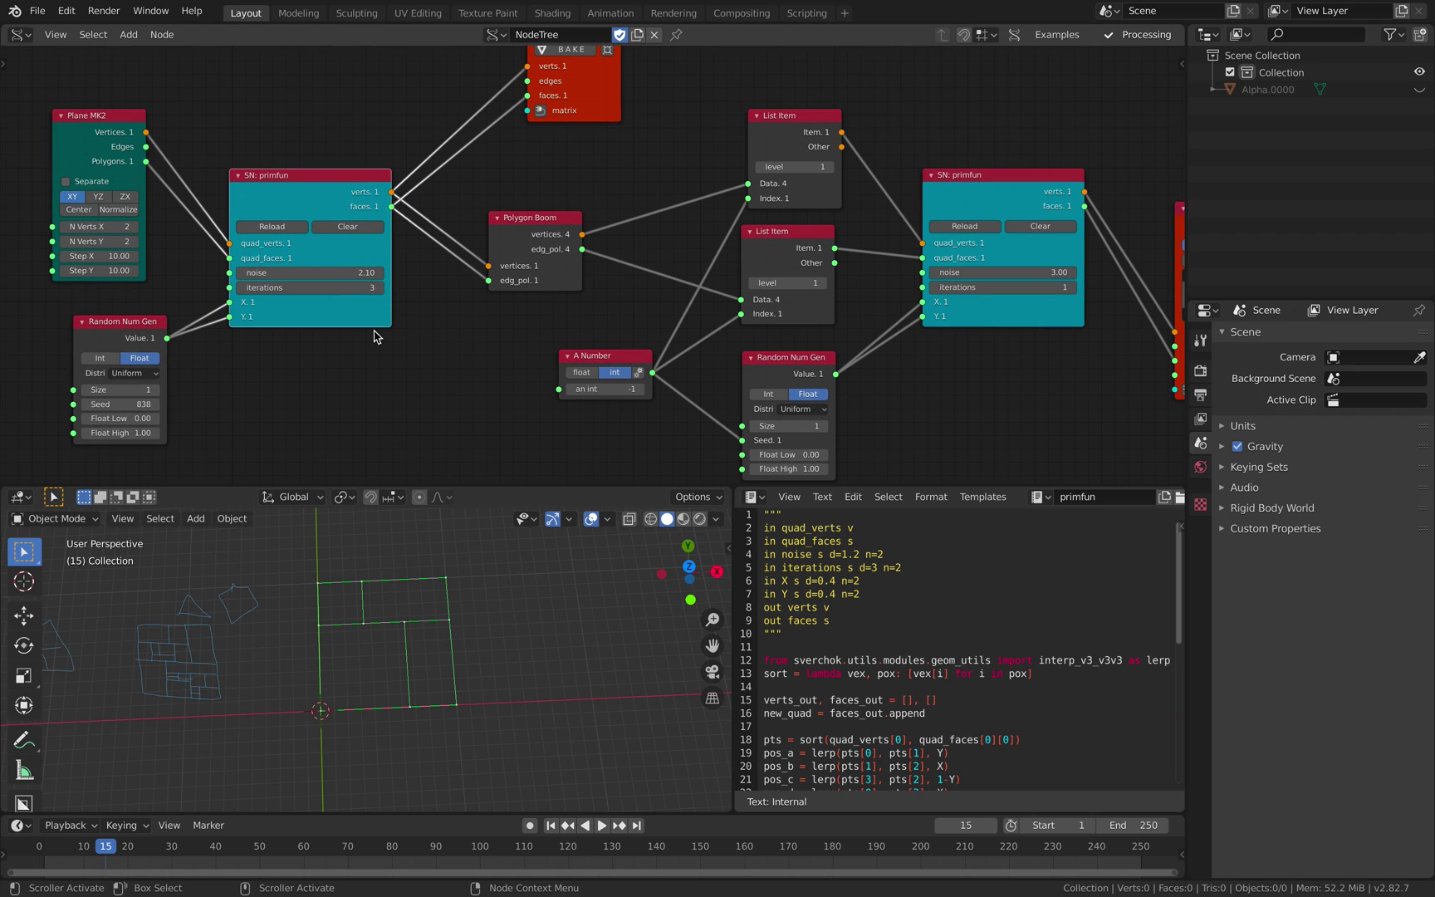
mouse_move(511, 222)
mouse_down()
mouse_move(498, 216)
mouse_move(524, 211)
mouse_up()
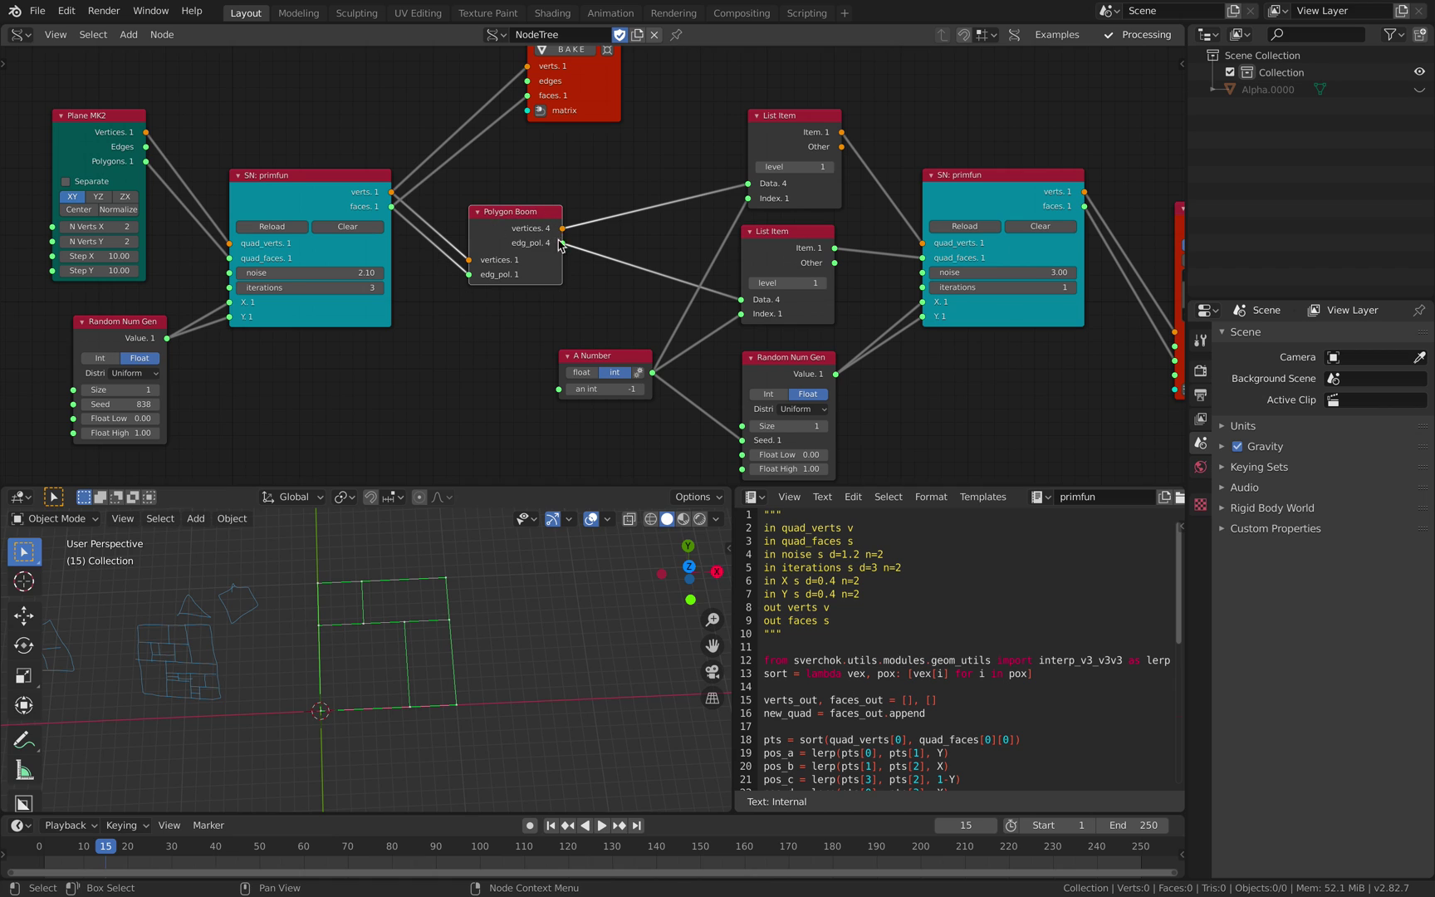
scroll(560, 245, right, 7)
drag(611, 137, 575, 126)
drag(443, 355, 390, 349)
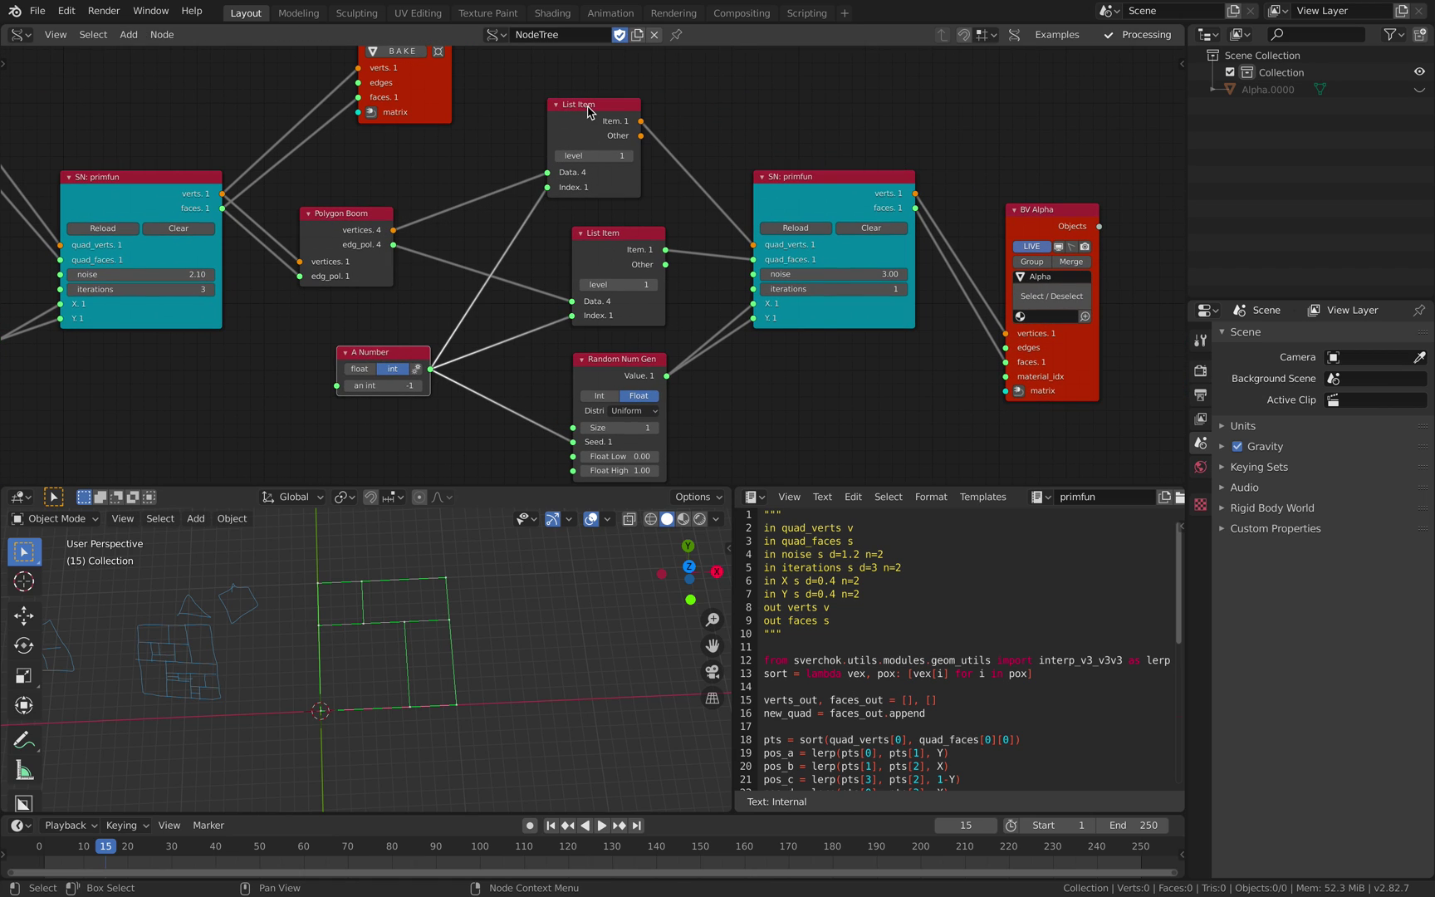
Align the two List Item nodes, collapse both and place them close together between Polygon Boom and the second primfun node.
drag(594, 100, 583, 100)
drag(590, 232, 551, 219)
drag(568, 108, 558, 110)
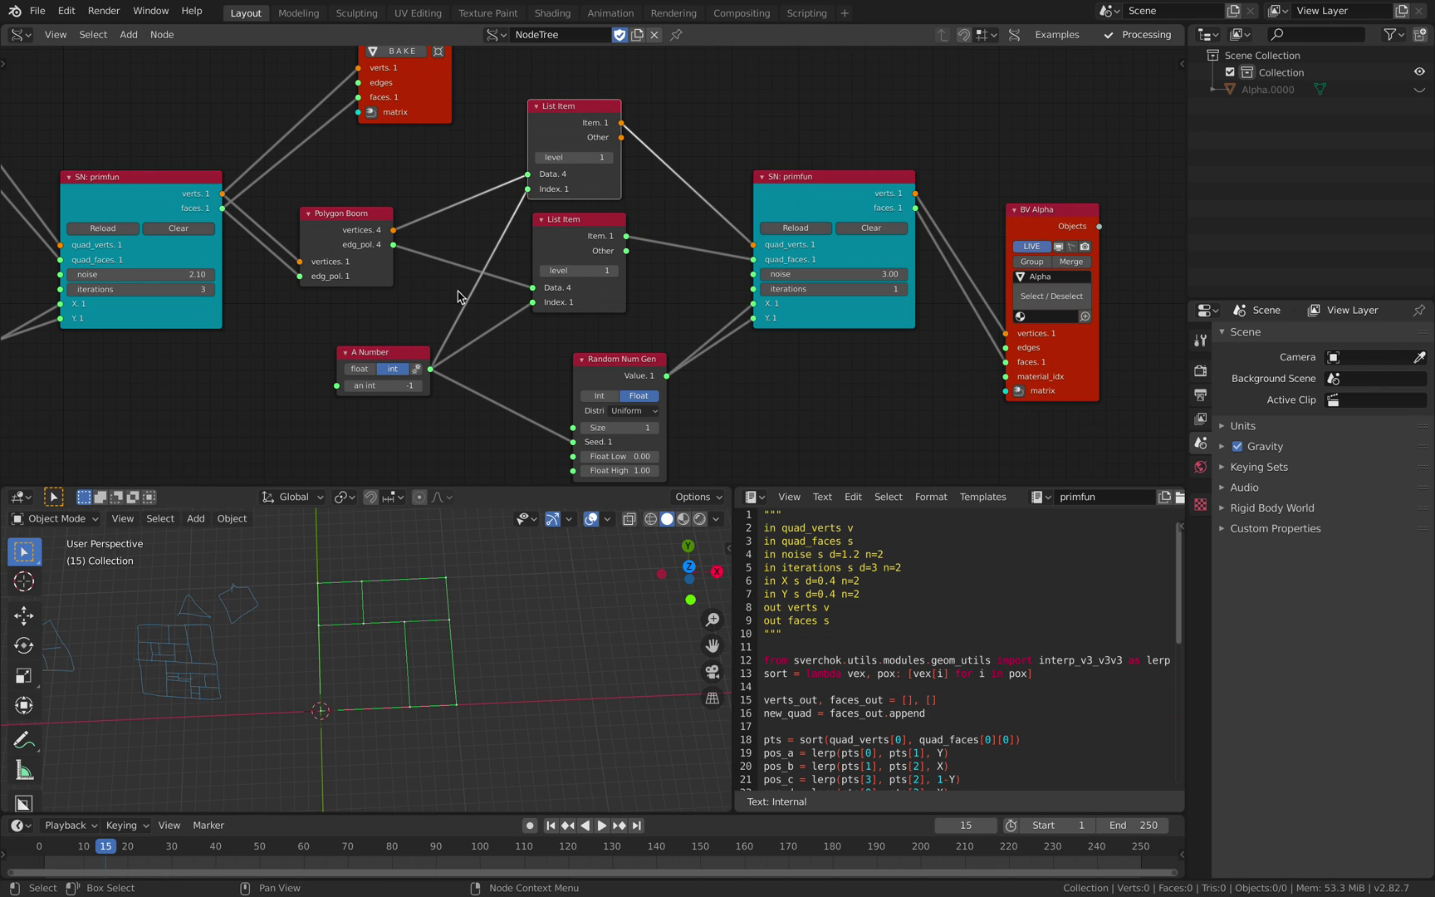
drag(627, 228, 623, 226)
click(537, 107)
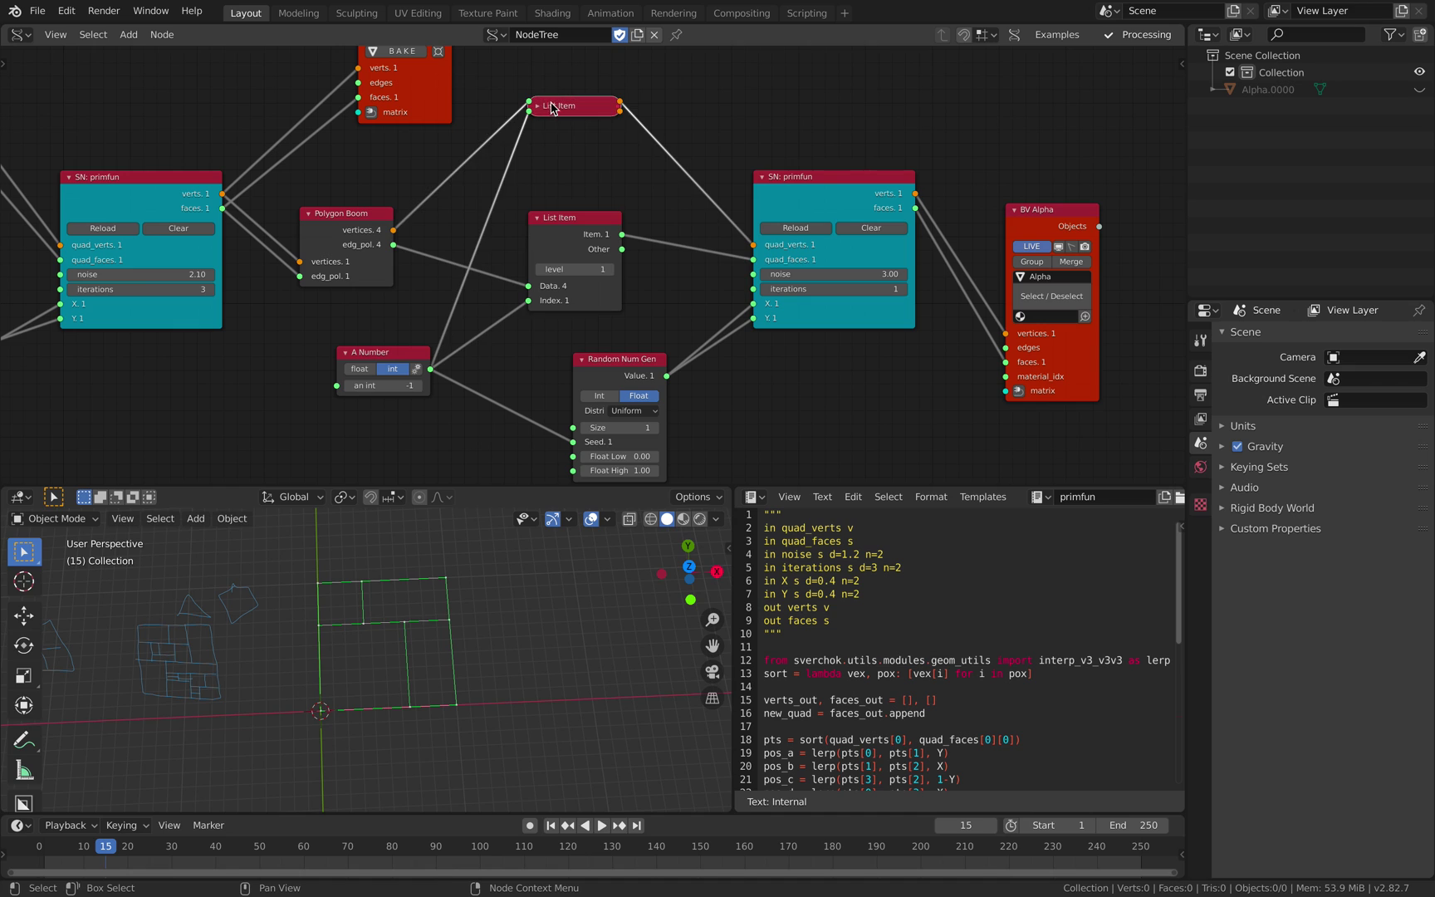
click(537, 218)
drag(566, 168, 576, 216)
Nudge the second primfun node into place and show Alpha.0000 in the viewport again.
middle_drag(610, 224, 404, 230)
drag(614, 186, 621, 175)
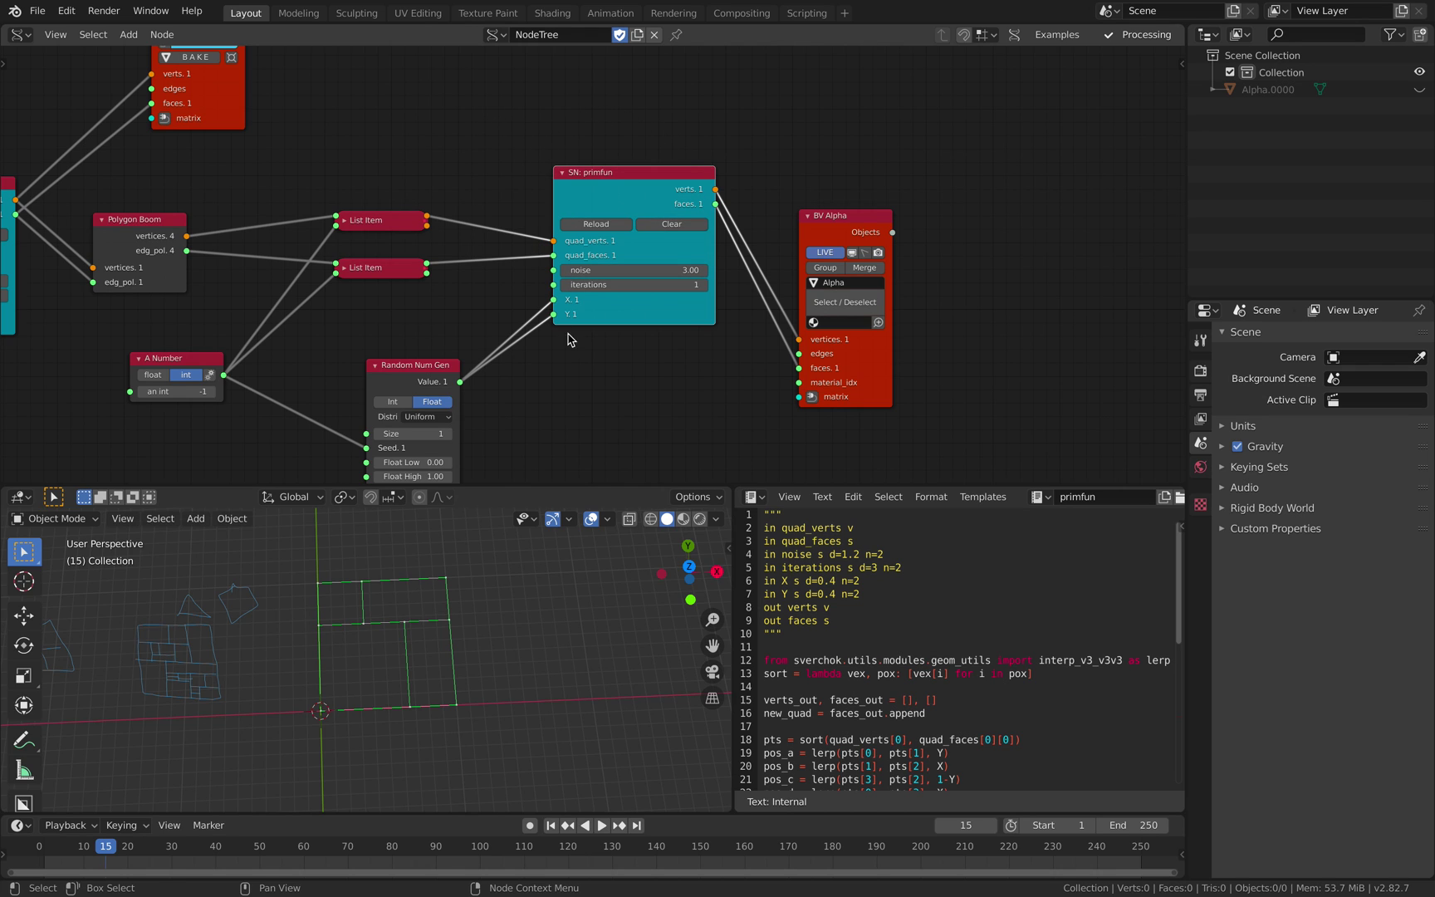
middle_drag(641, 252, 734, 257)
middle_drag(544, 208, 573, 172)
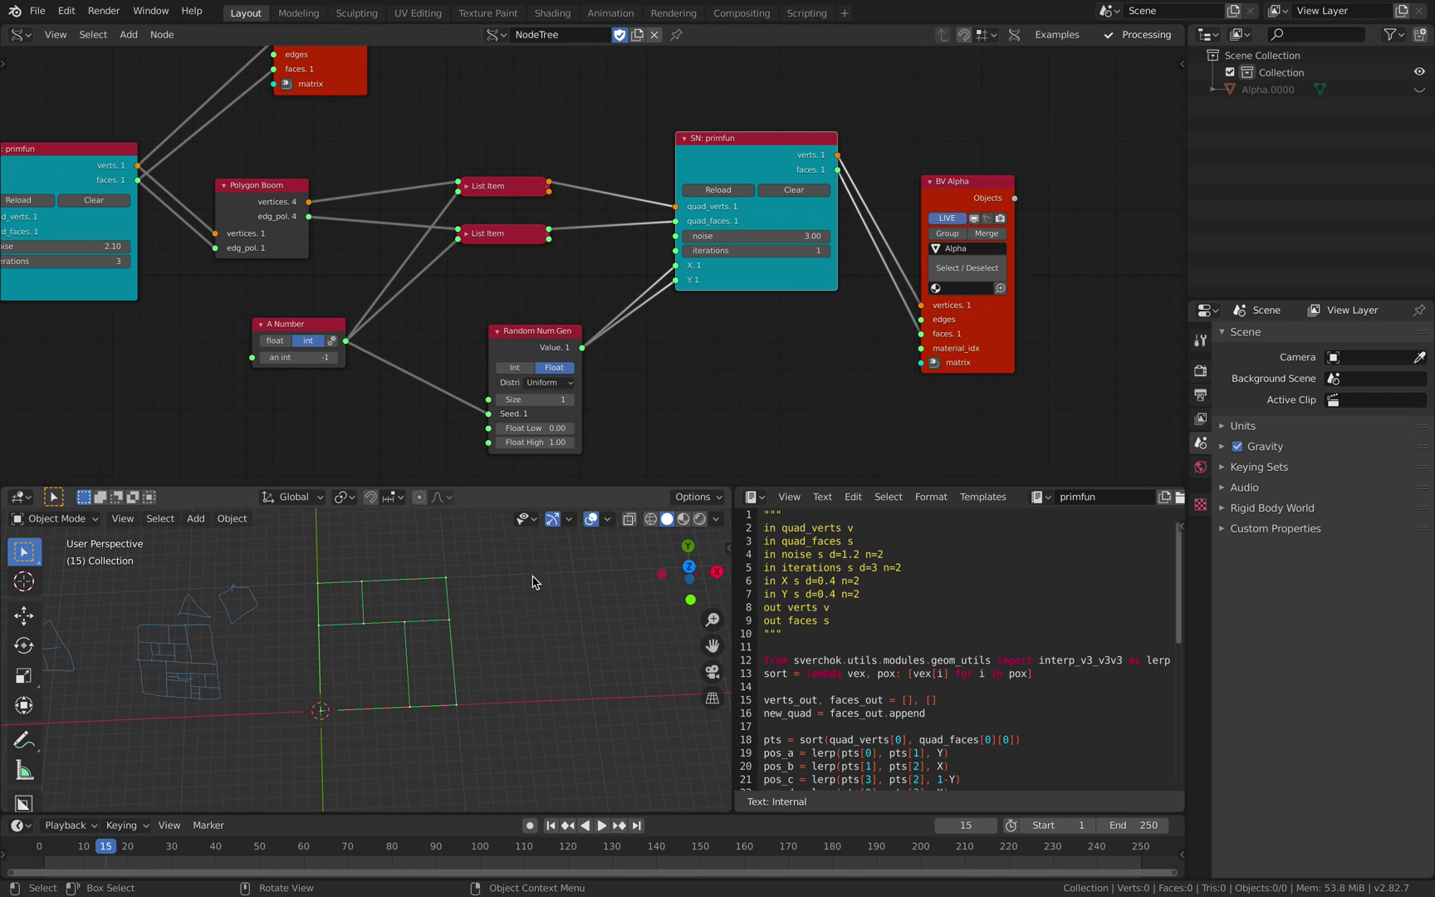
middle_drag(510, 590, 508, 597)
middle_drag(770, 339, 791, 343)
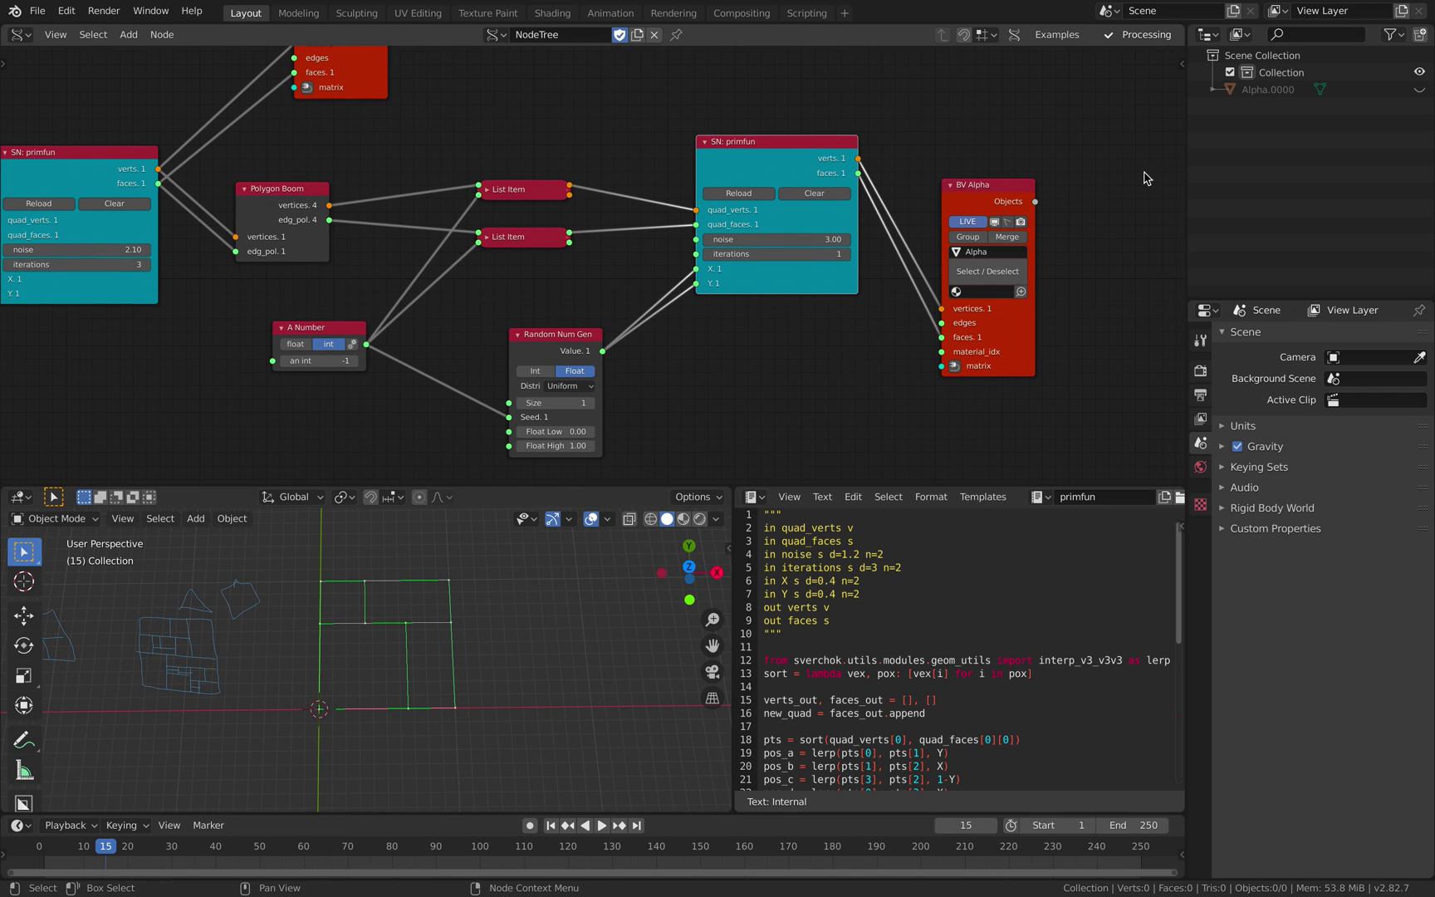
click(1419, 89)
middle_drag(913, 300, 911, 254)
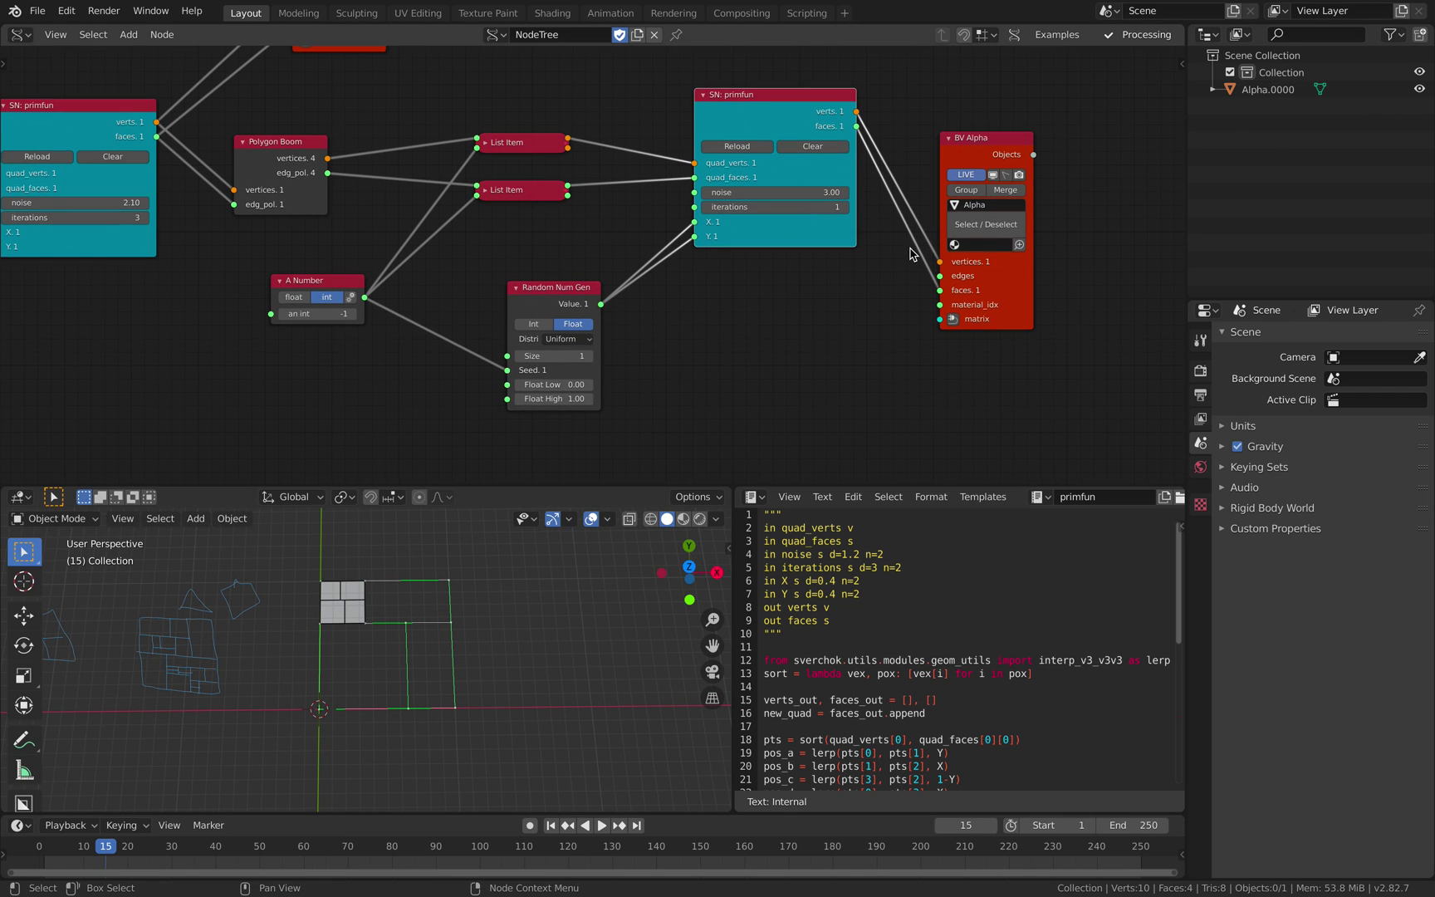
Frame the subdivided quad in the viewport and scrub the timeline to frame 4.
scroll(458, 650, up, 2)
shift+middle_drag(458, 651, 497, 652)
scroll(464, 628, up, 2)
shift+middle_drag(410, 577, 401, 614)
scroll(389, 589, down, 1)
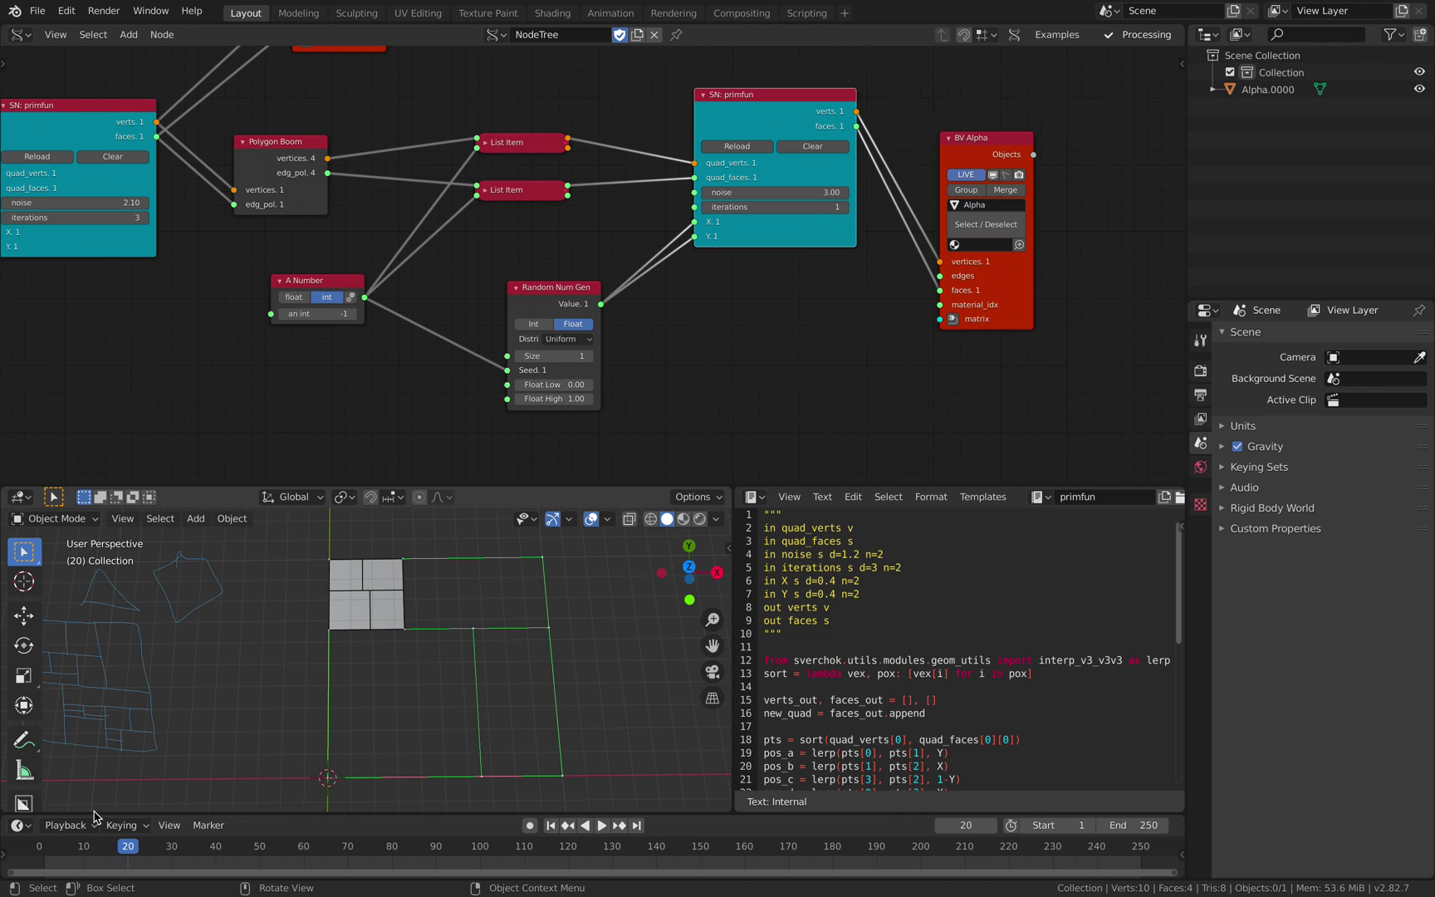
click(53, 846)
drag(53, 846, 57, 847)
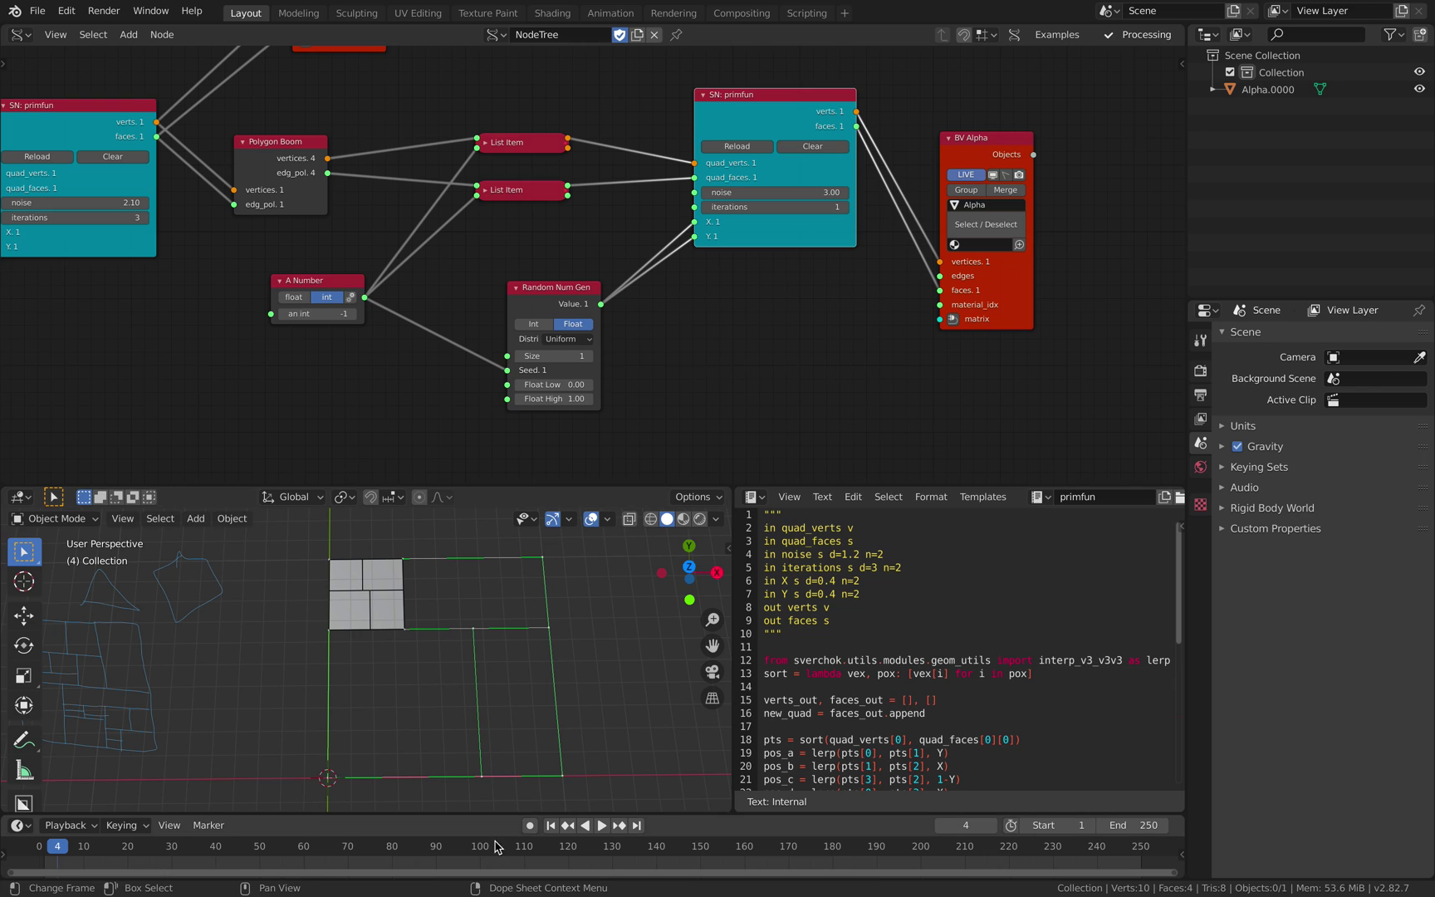
click(554, 829)
key(Right)
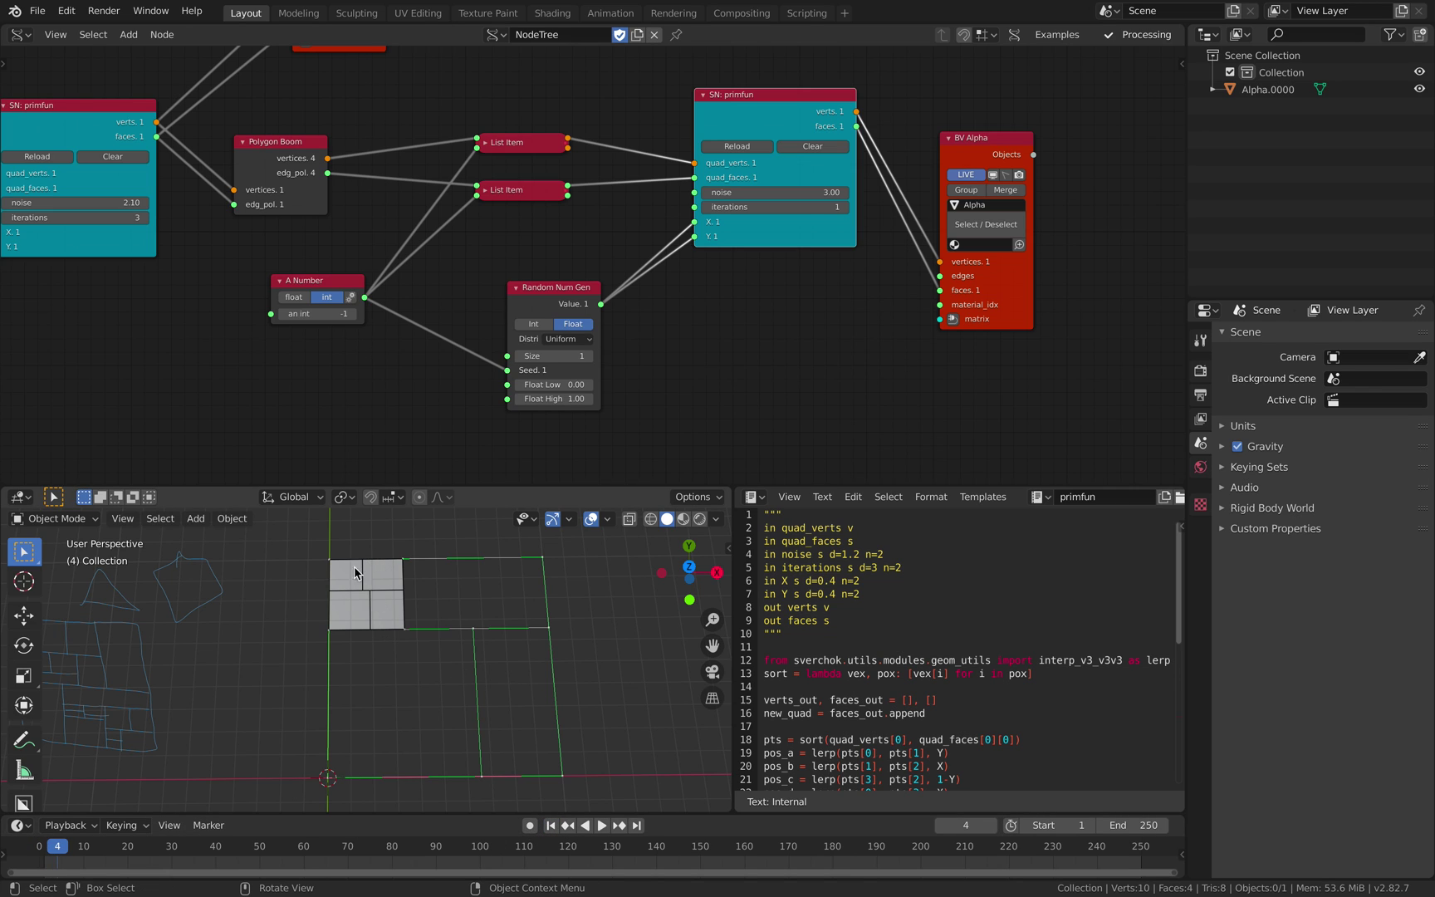
Set the A Number node's integer to 0 to subdivide a different polygon.
middle_drag(368, 365, 376, 368)
drag(340, 284, 344, 289)
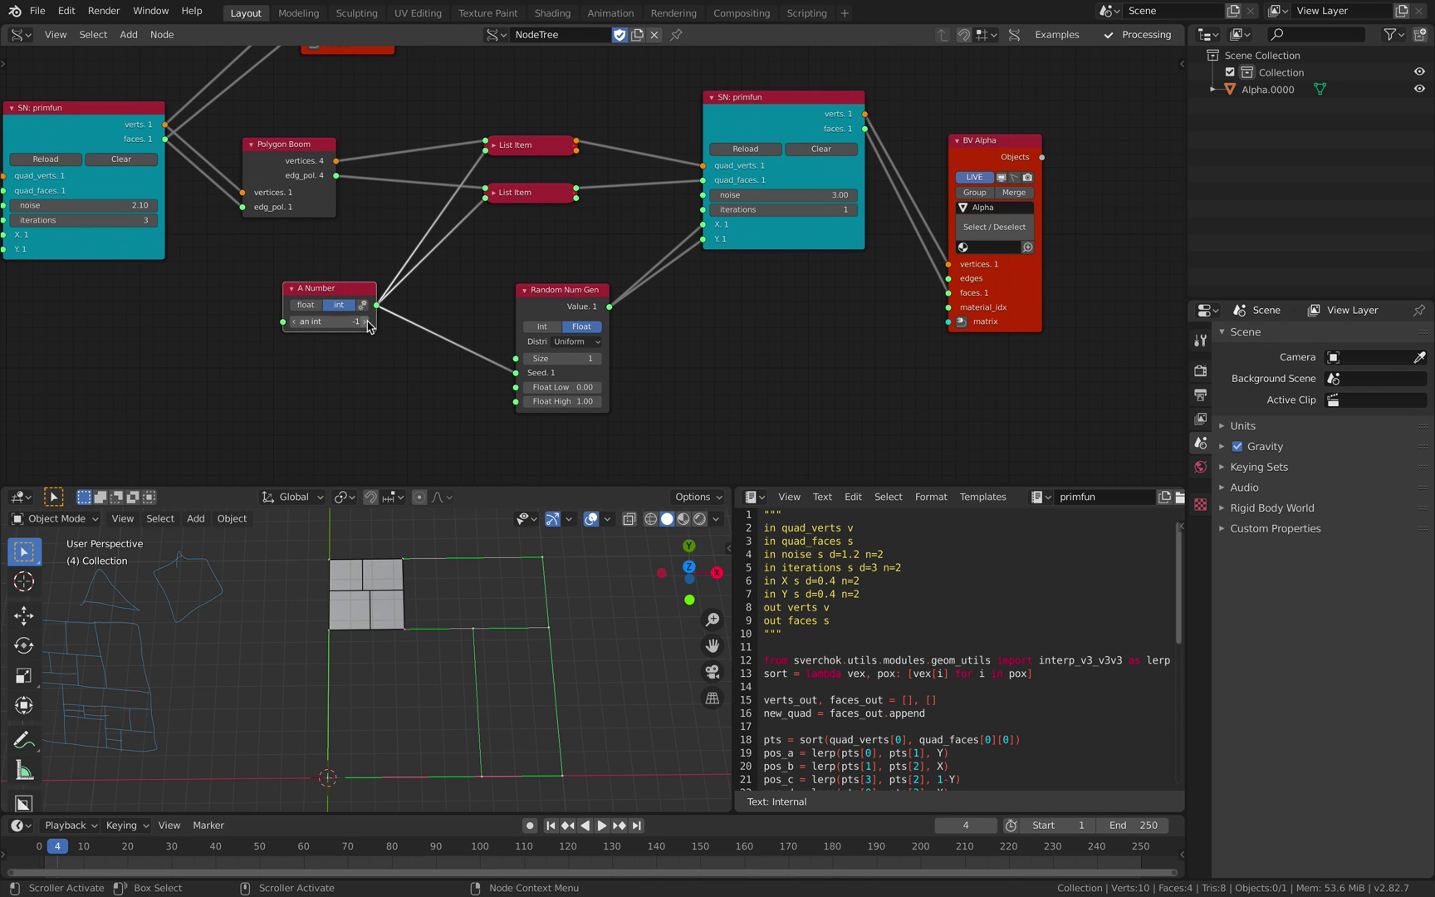
click(364, 321)
click(338, 278)
click(340, 291)
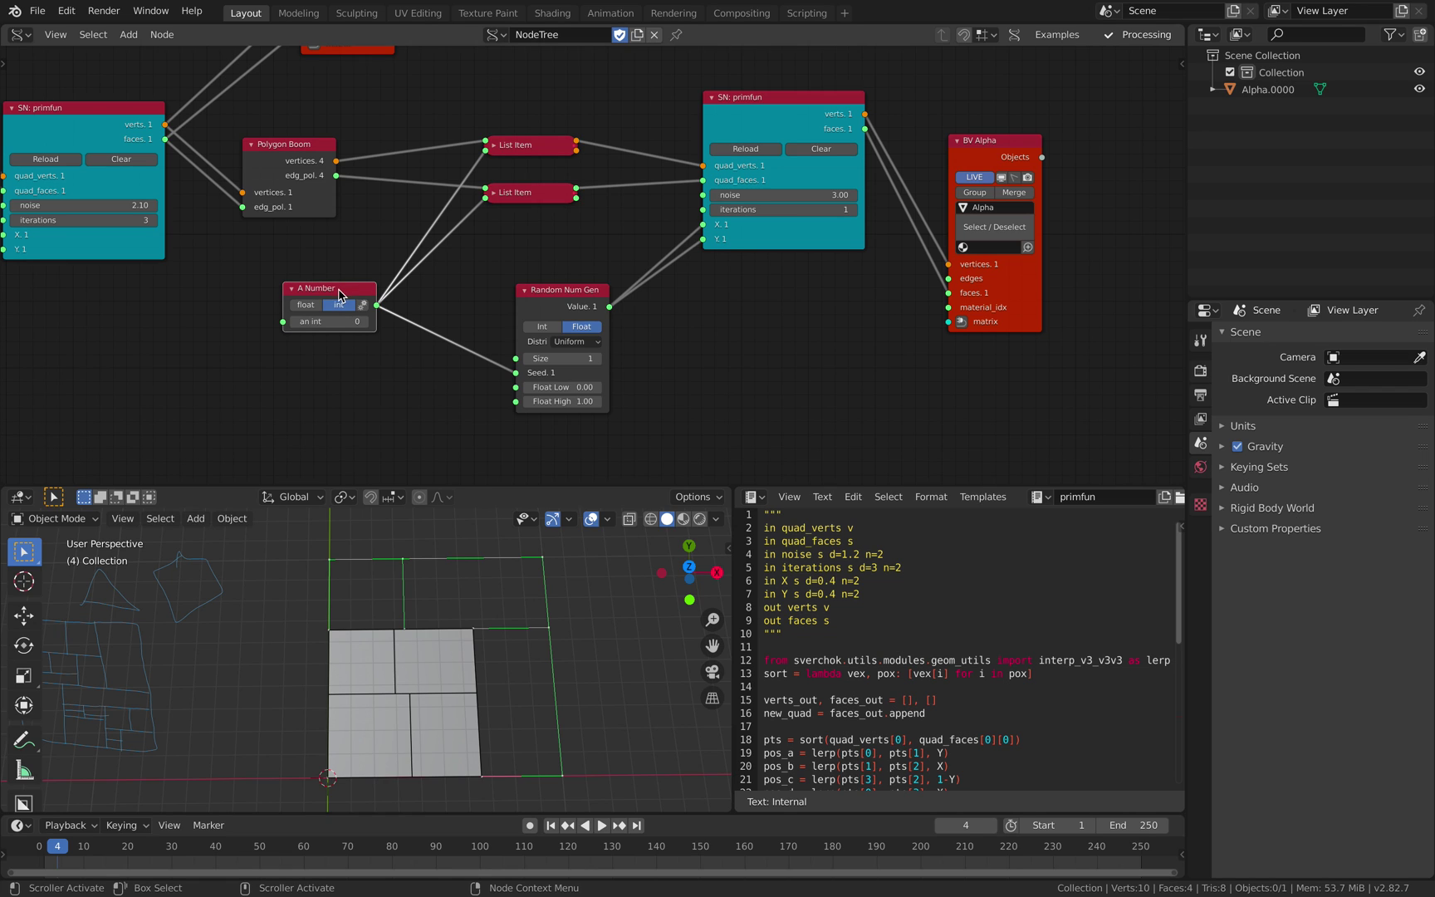
Replace the A Number node with a Frame info node feeding Current Frame into both List Item nodes and the Random Num Gen Seed.
drag(339, 291, 322, 298)
key(x)
key(shift+a)
click(322, 312)
text(fra)
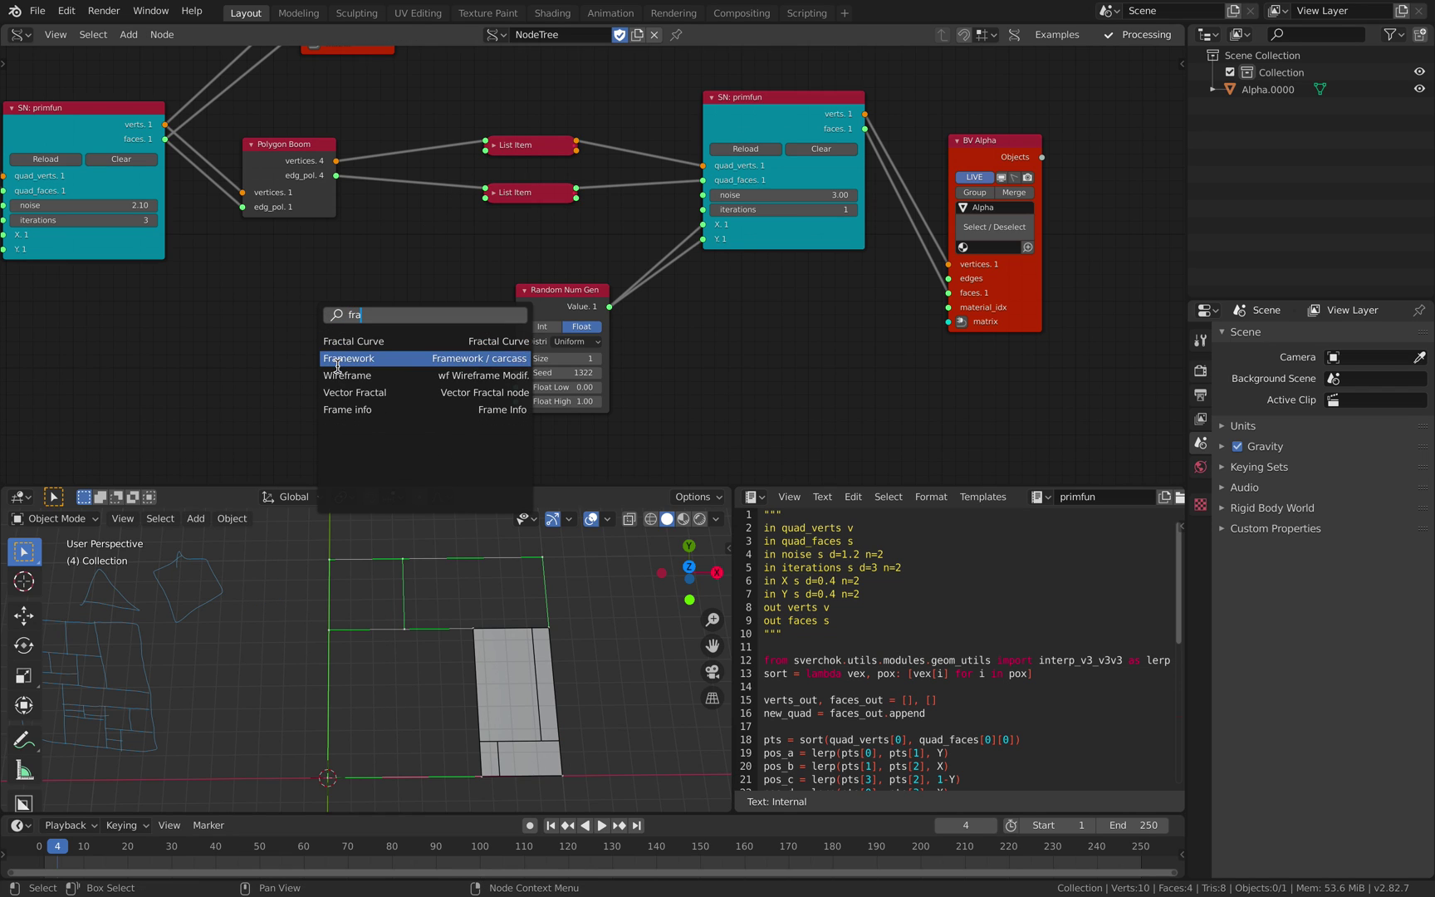
click(336, 409)
click(333, 344)
drag(351, 359, 516, 373)
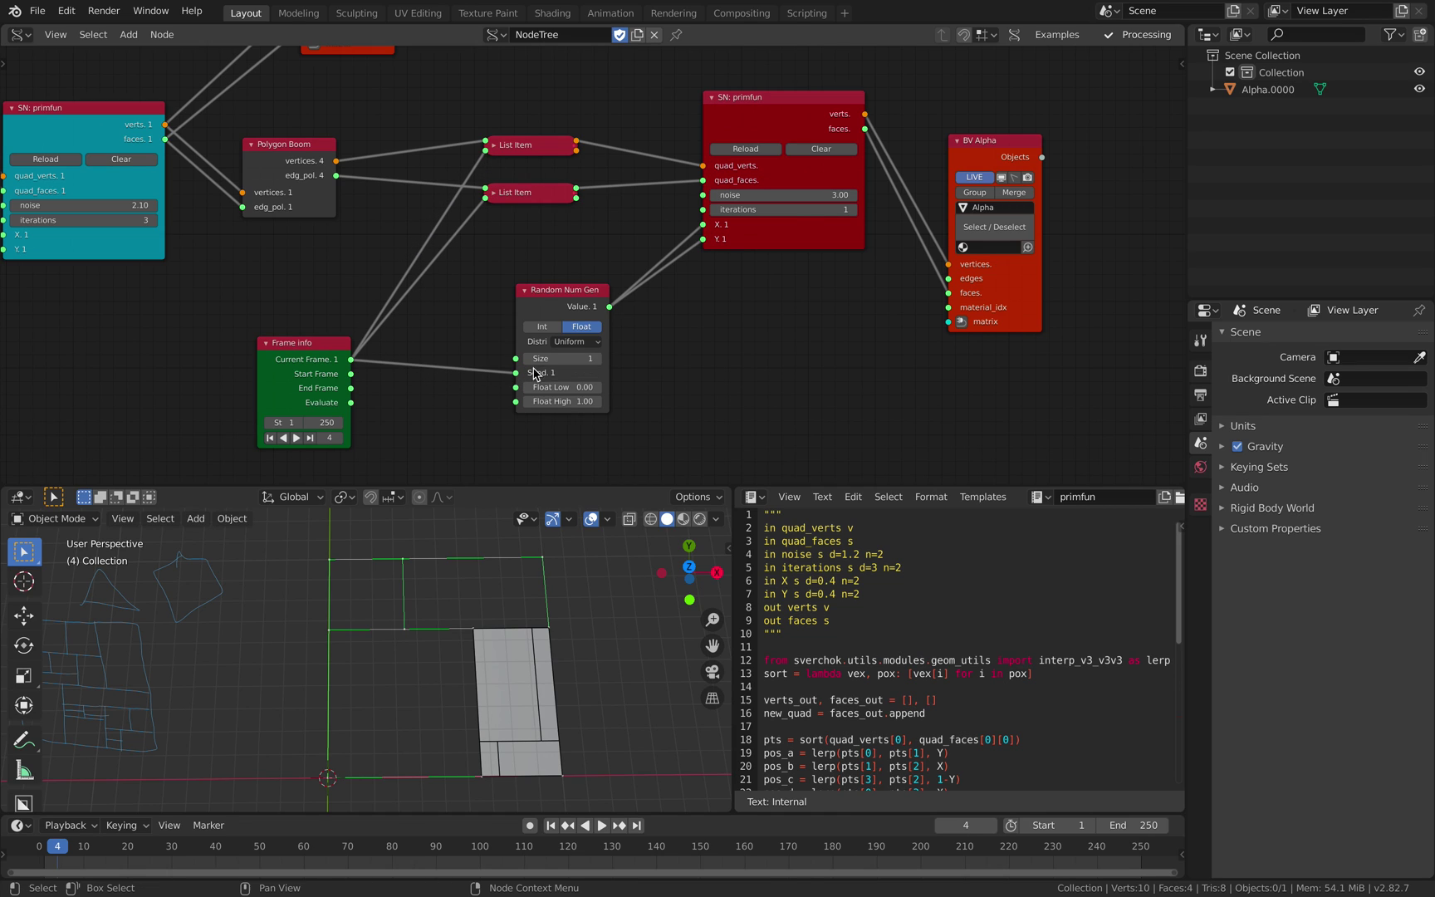
Step through the timeline up to frame 4 to check the subdivided polygon, and return to the first frame.
click(550, 825)
key(Right)
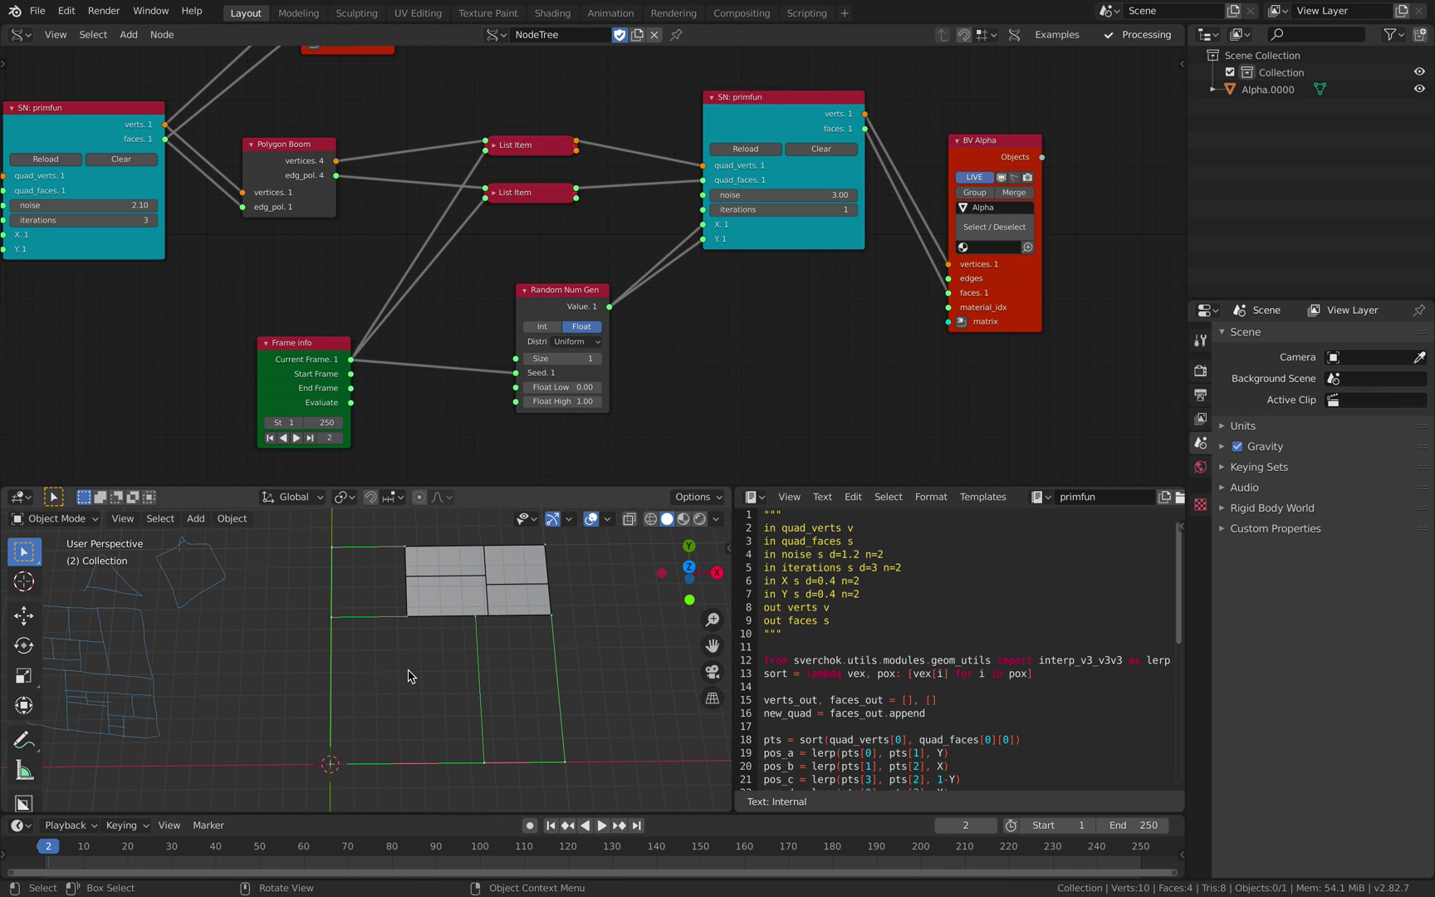
click(411, 582)
key(Right)
click(373, 672)
key(Right)
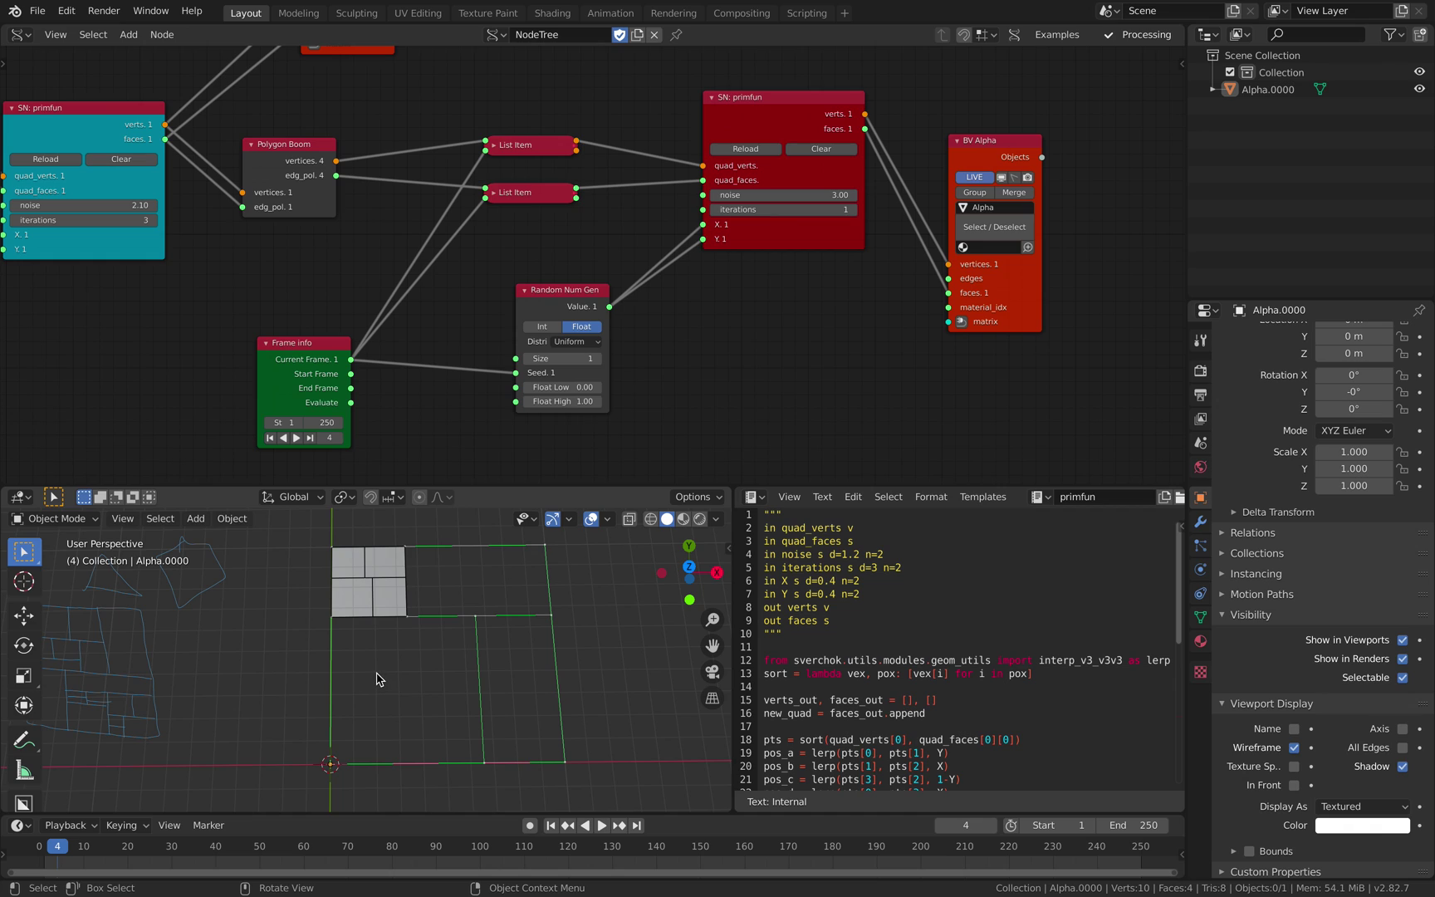
click(550, 824)
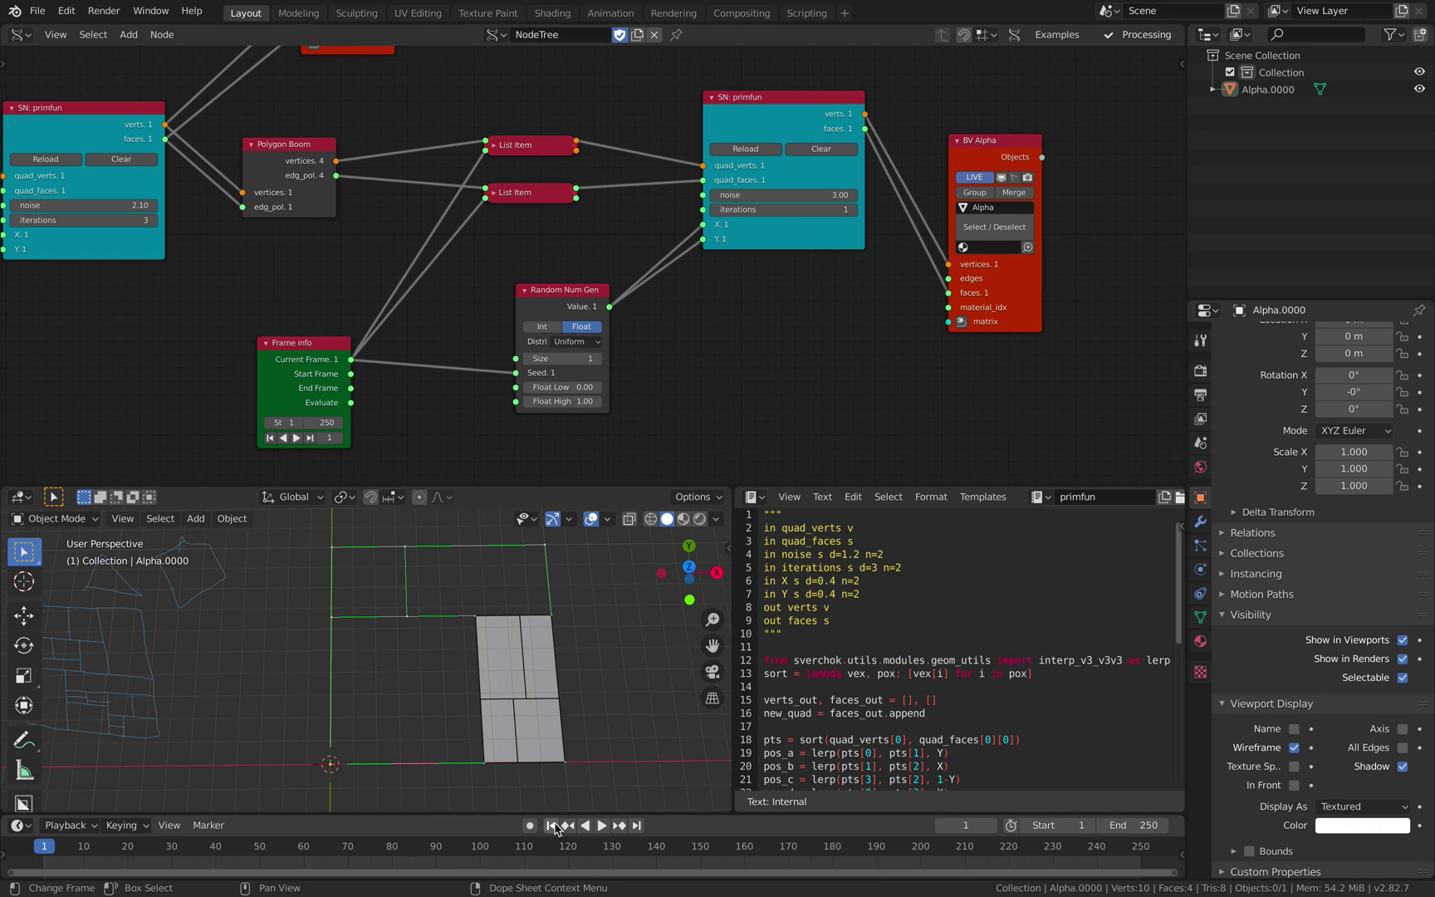
Set the timeline's start frame to 0 and make frame 0 the current frame.
click(1025, 825)
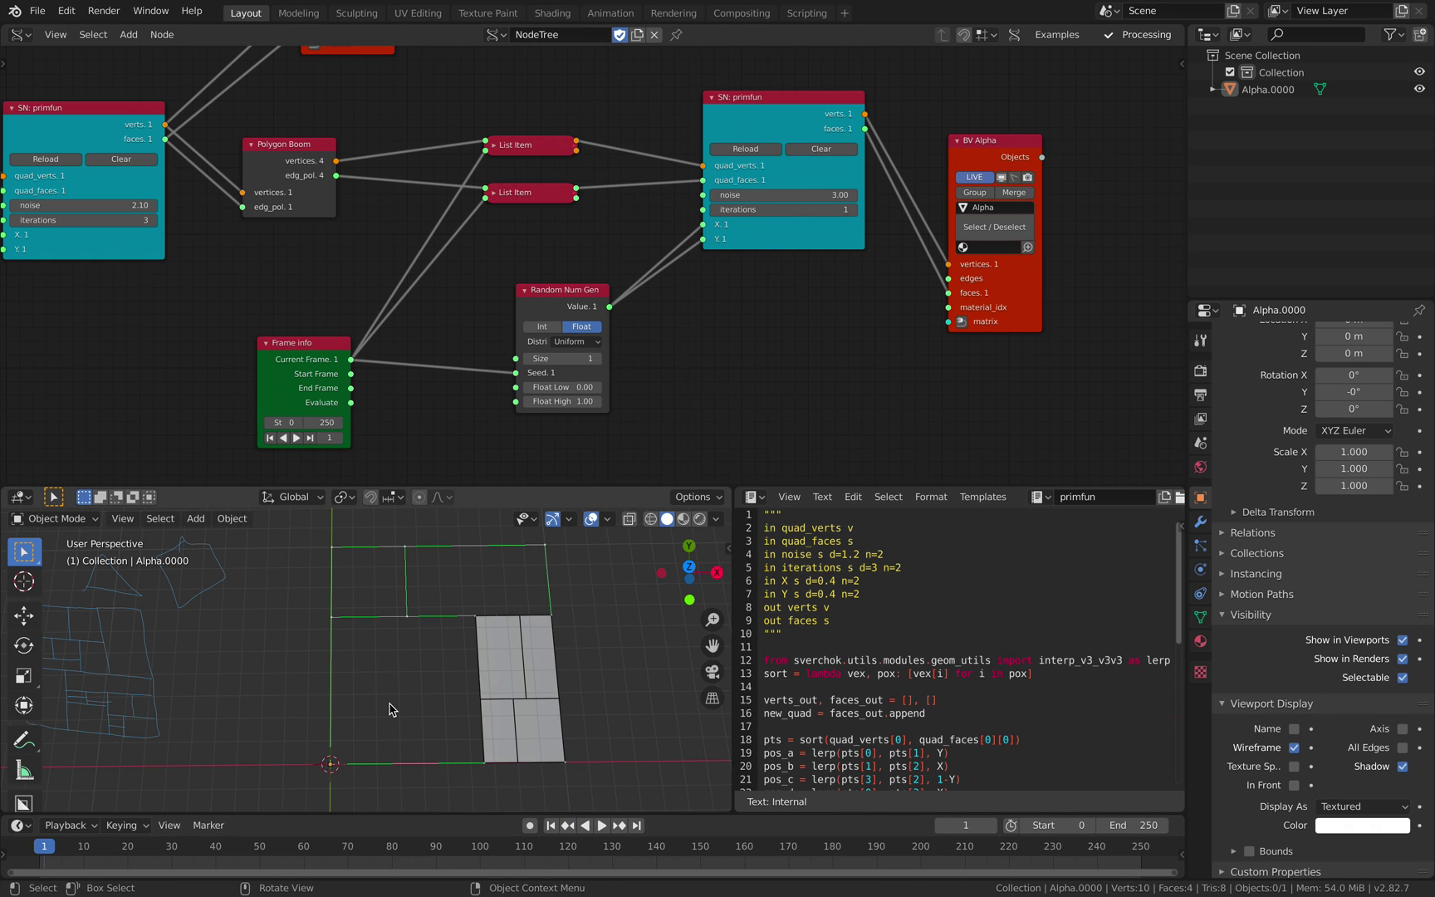
key(Right)
key(Right)
key(Left)
key(Left)
key(Left)
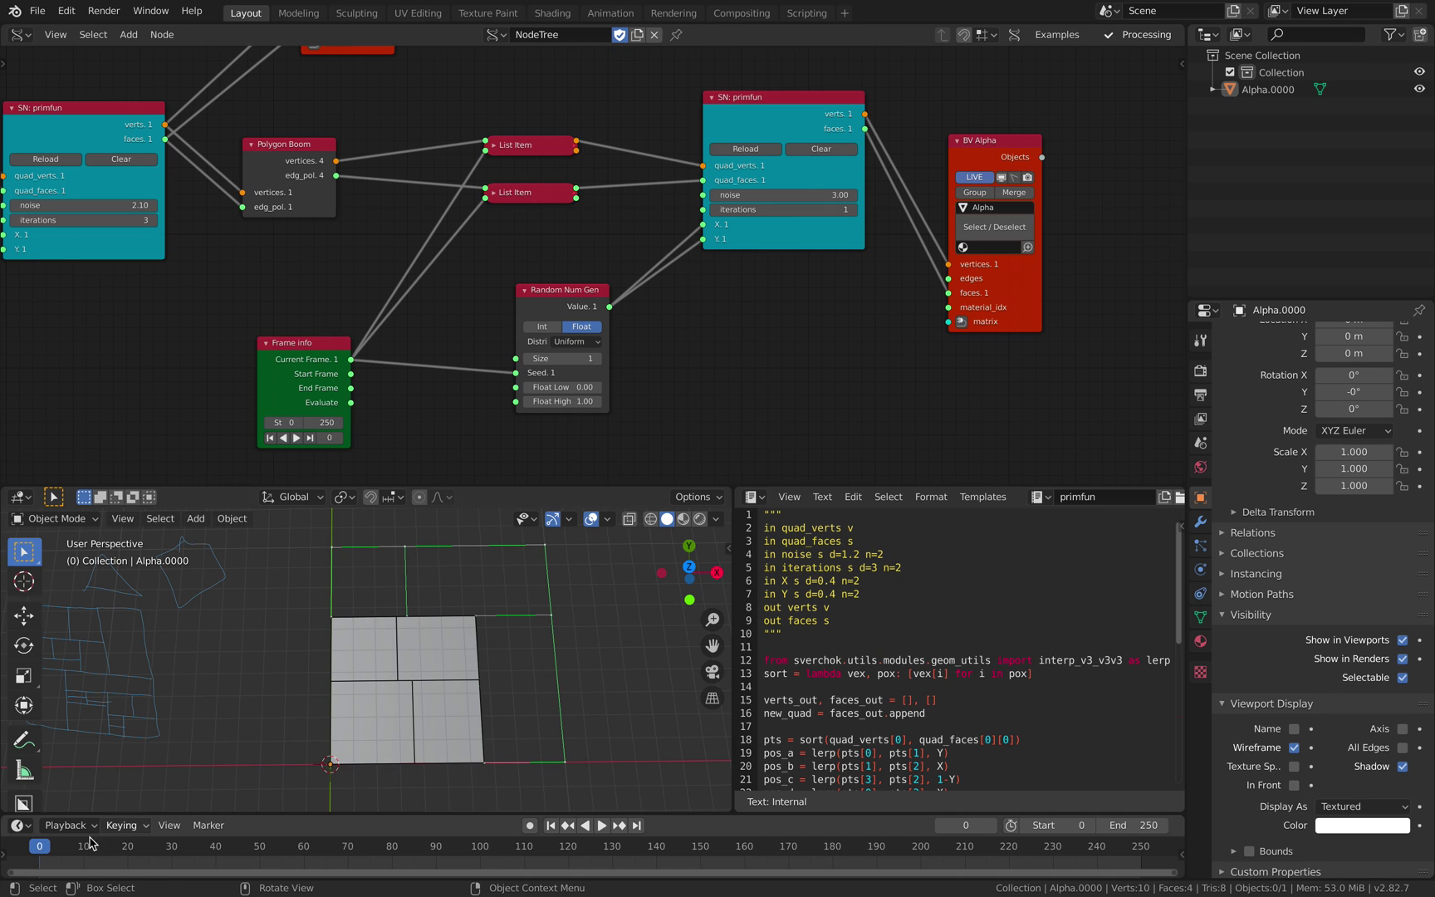
scroll(43, 860, up, 2)
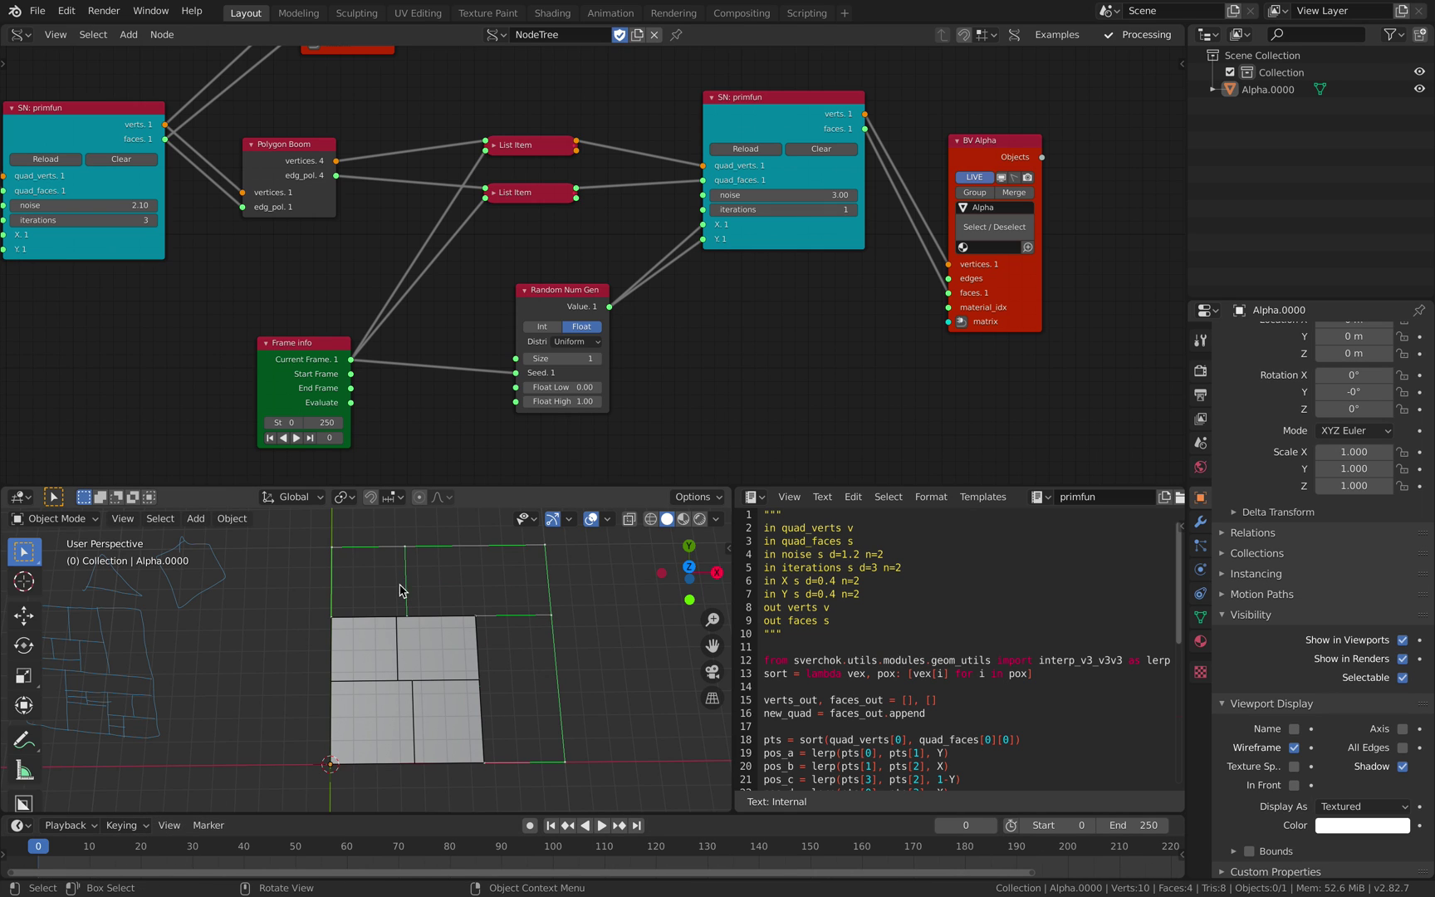
Examine which polygon is subdivided by stepping forward and back through the first few frames from frame 0.
key(Home)
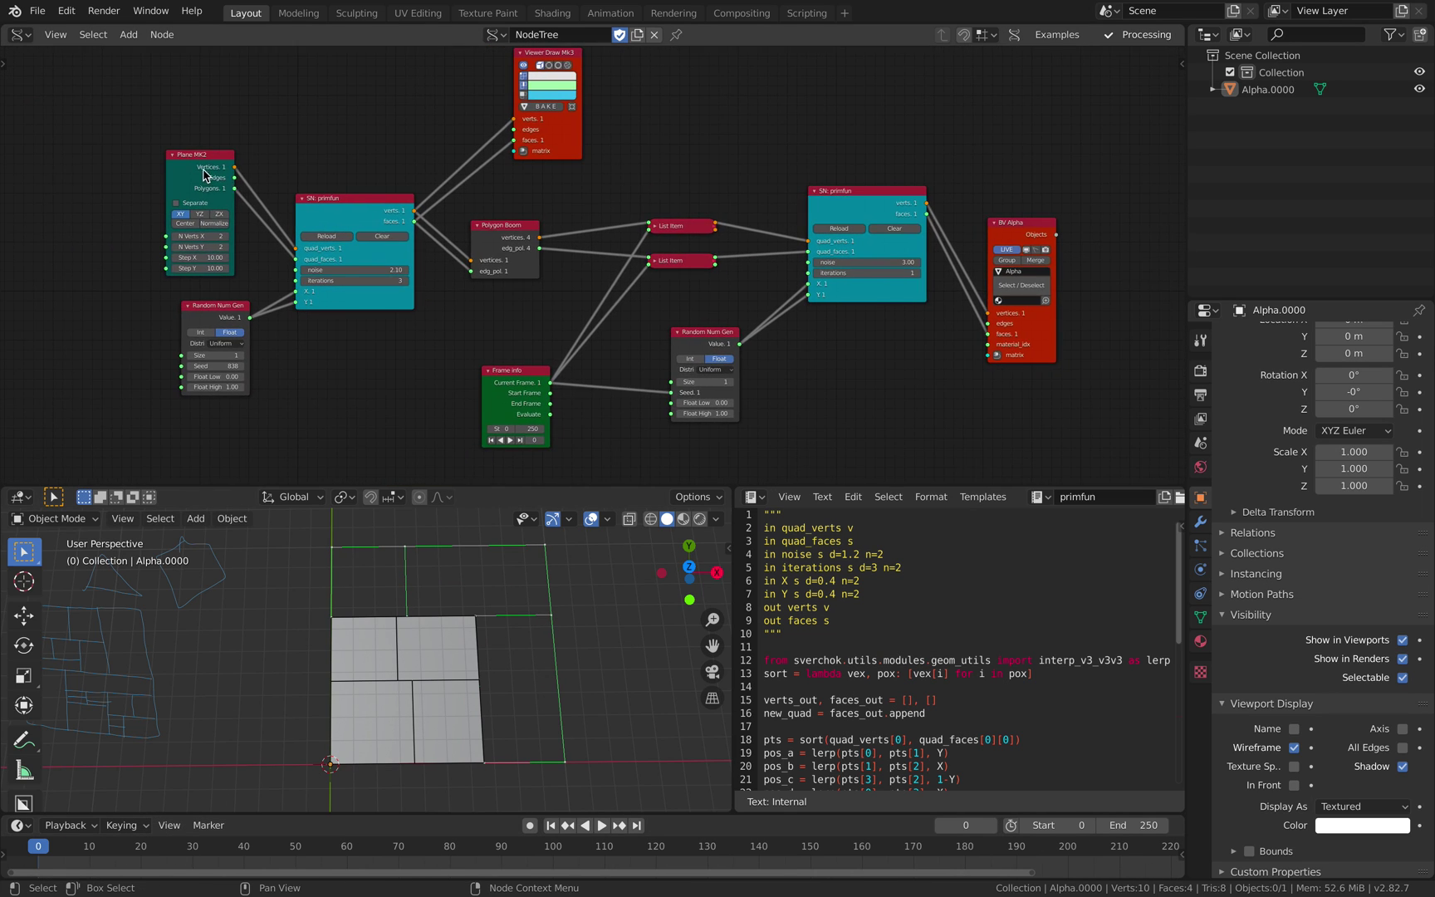
key(Right)
key(Right)
key(Left)
key(Left)
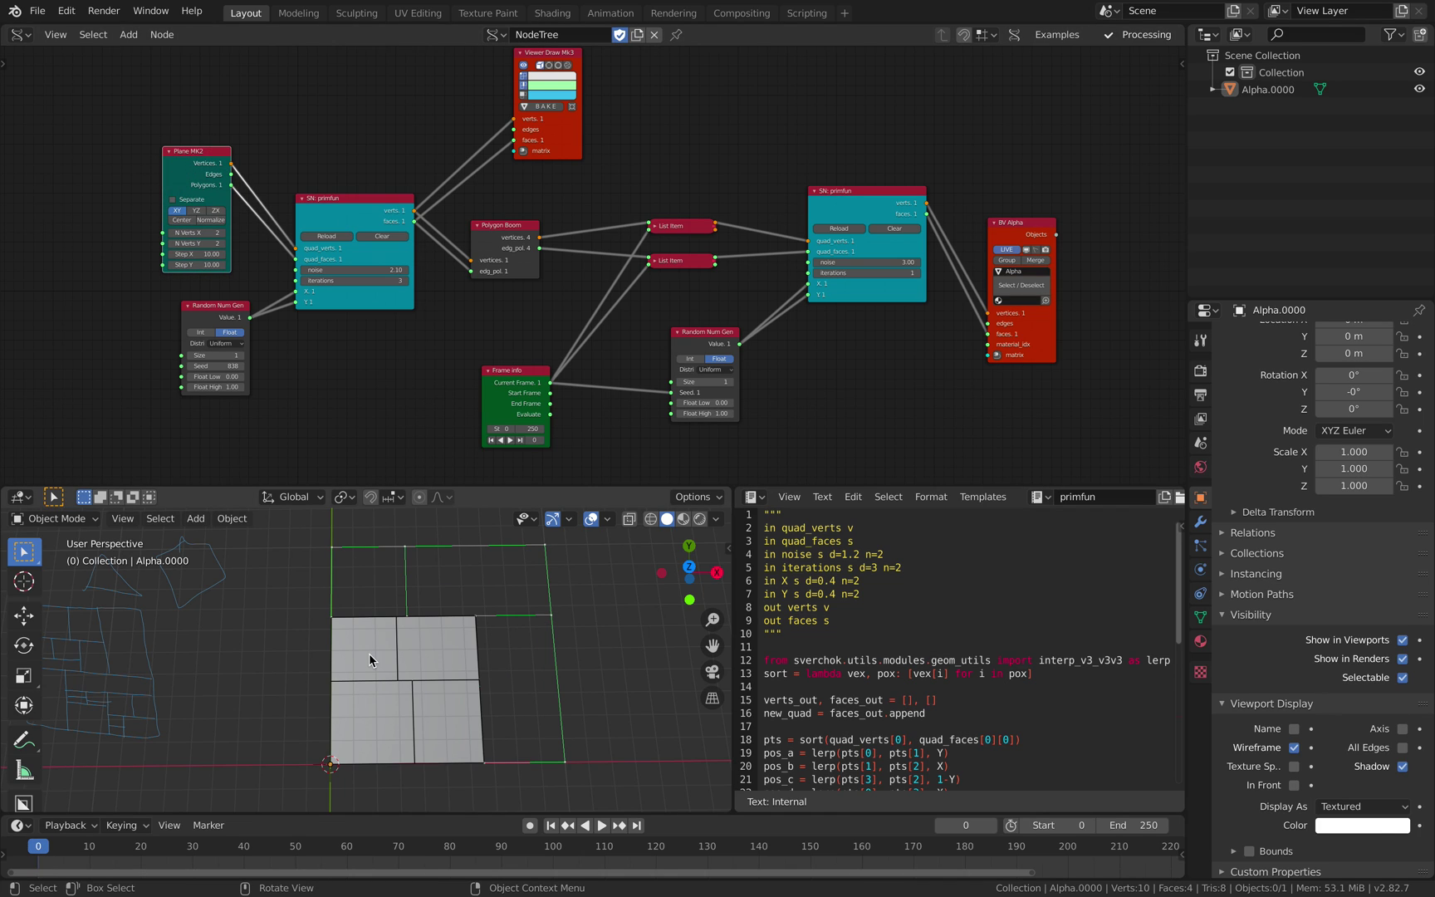
key(Right)
key(Right)
key(Right)
key(Right)
key(Left)
key(Left)
key(Left)
key(Left)
key(Right)
key(Right)
key(Right)
key(Left)
key(Left)
key(Left)
Enlarge the 3D viewport area and set the timeline's end frame to 3.
click(398, 675)
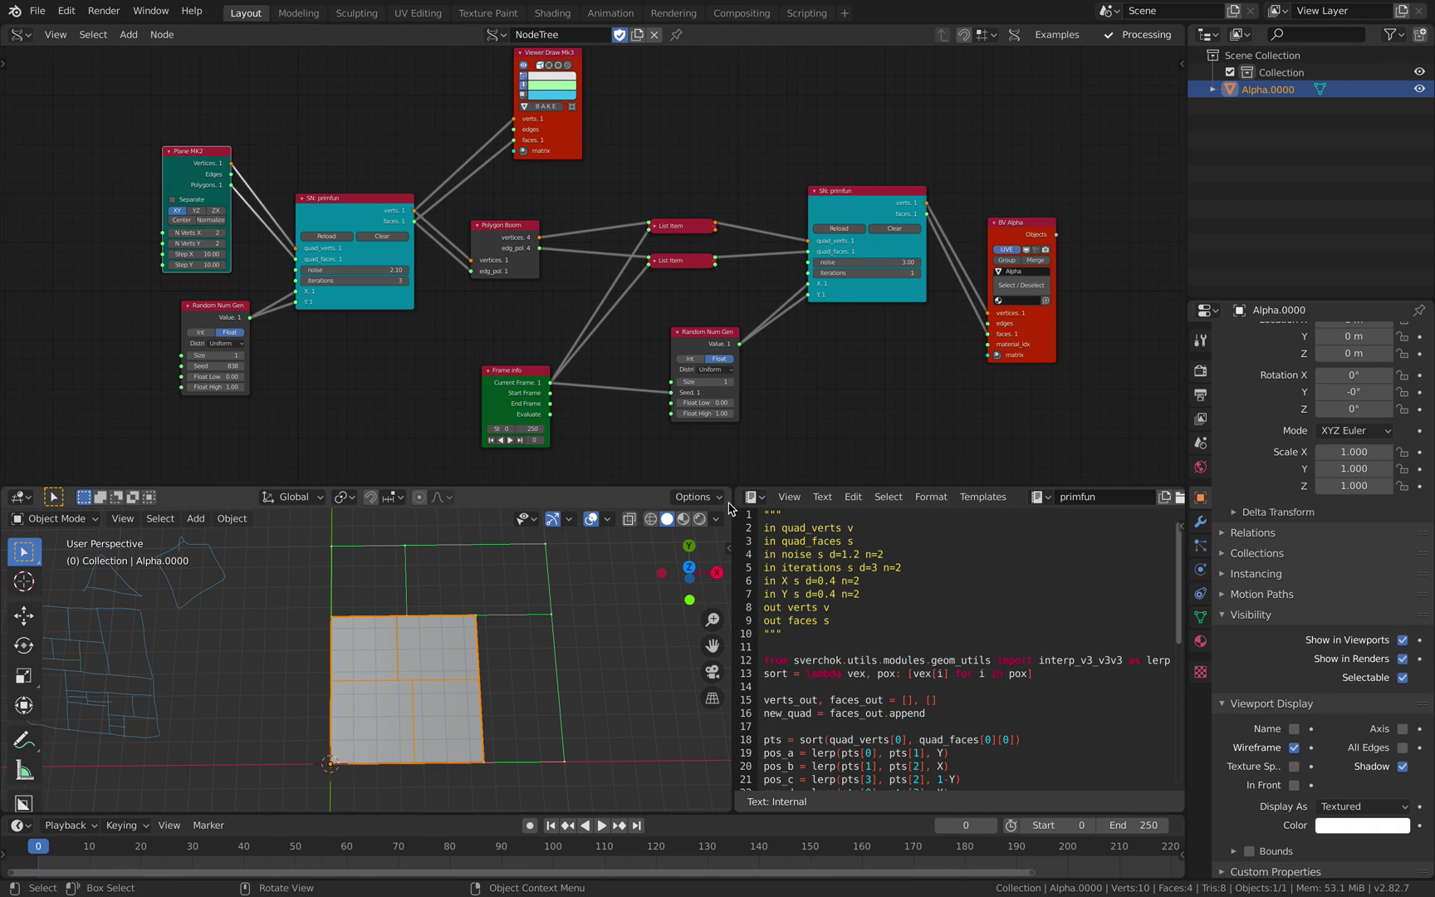
drag(729, 487, 754, 509)
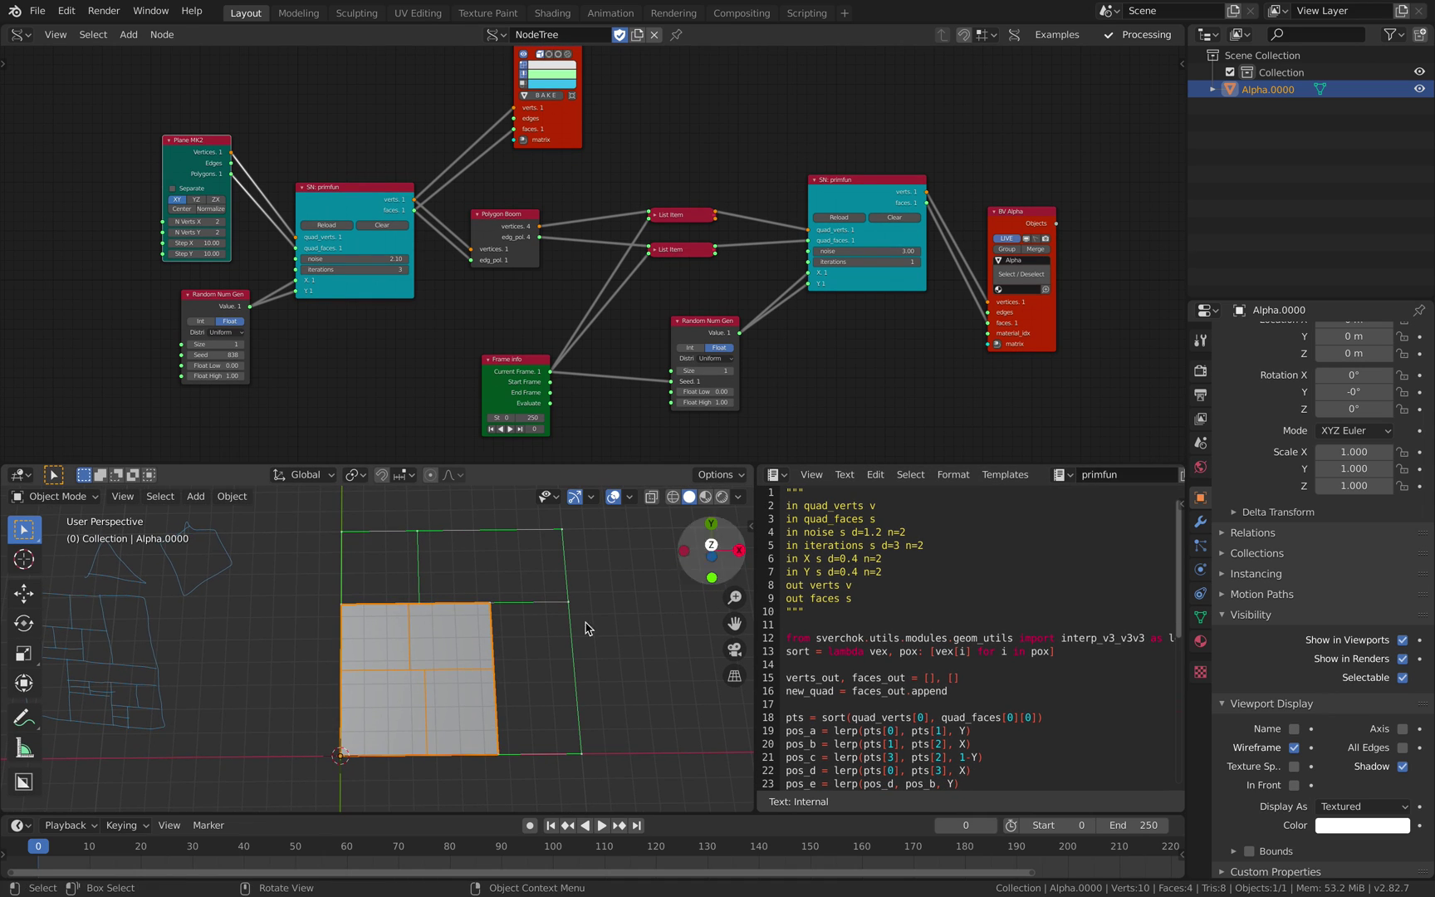
click(1124, 827)
text(3)
key(Return)
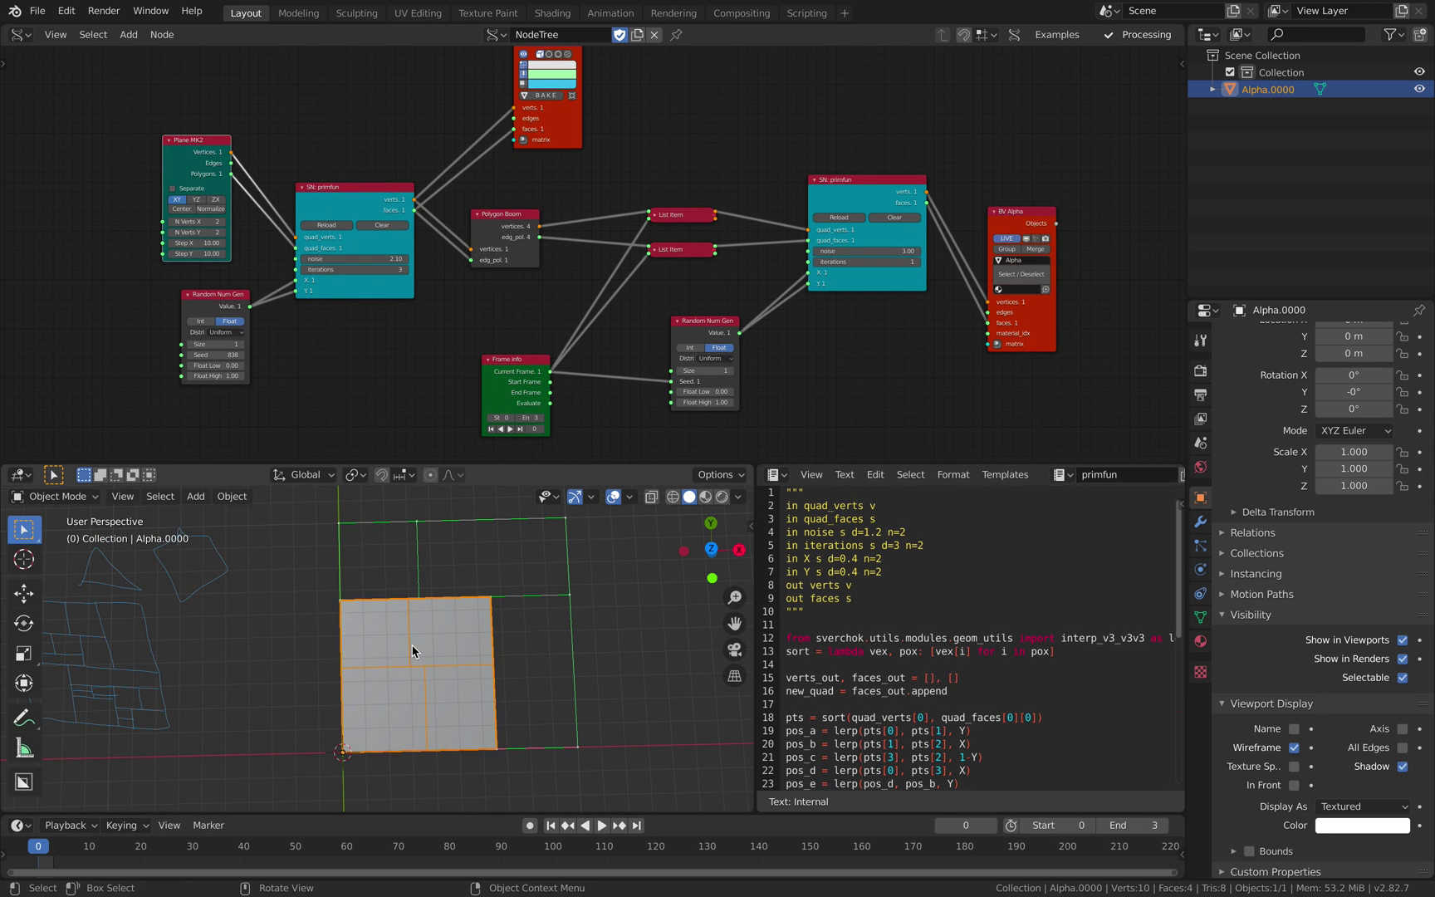
Duplicate the subdivided quad of frame 0 in place.
middle_drag(410, 647, 519, 664)
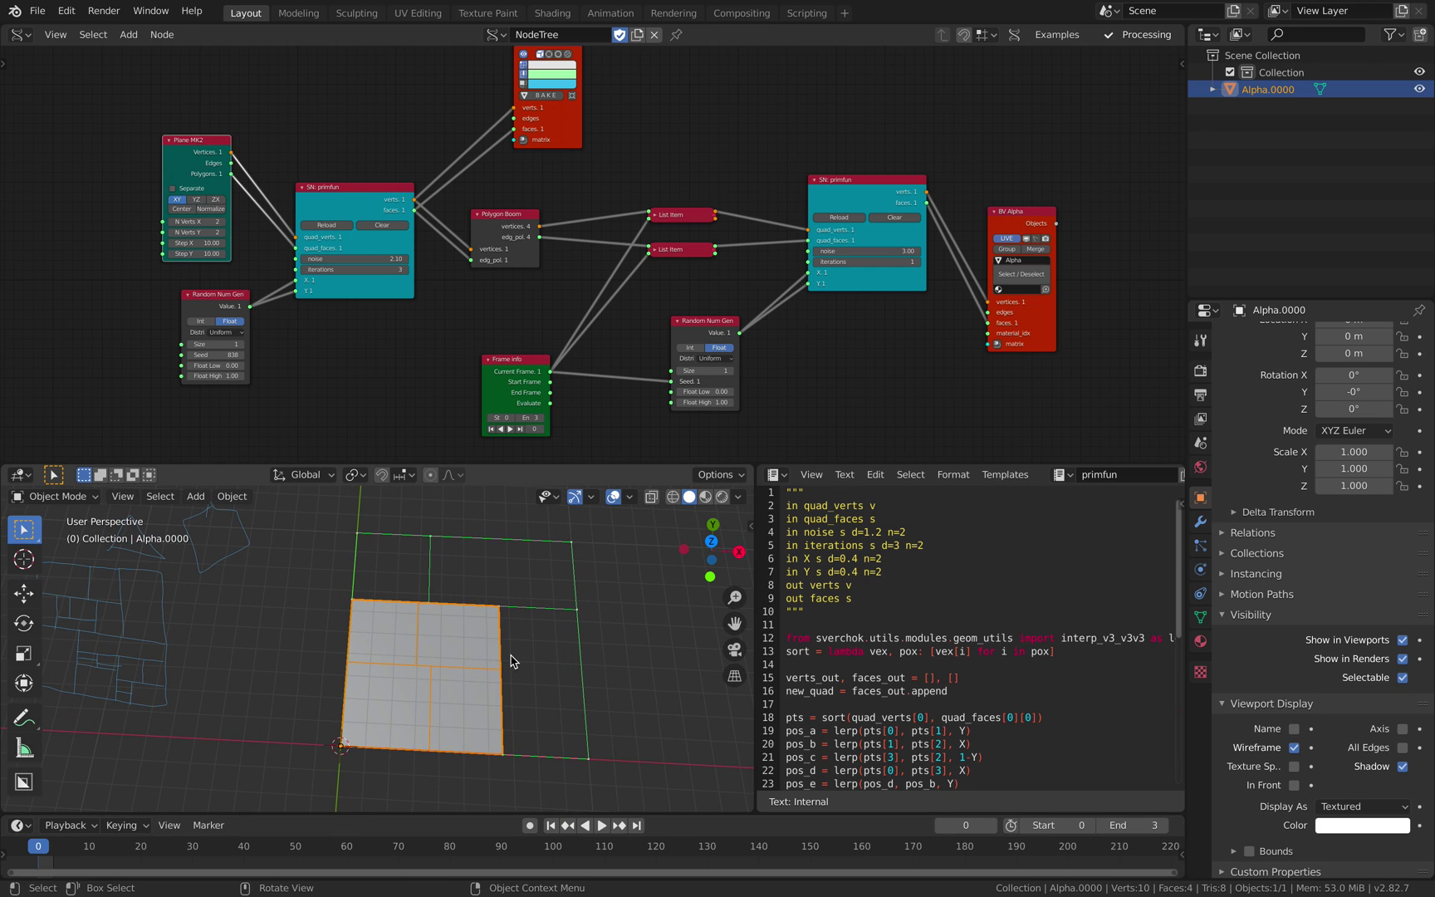
key(shift+d)
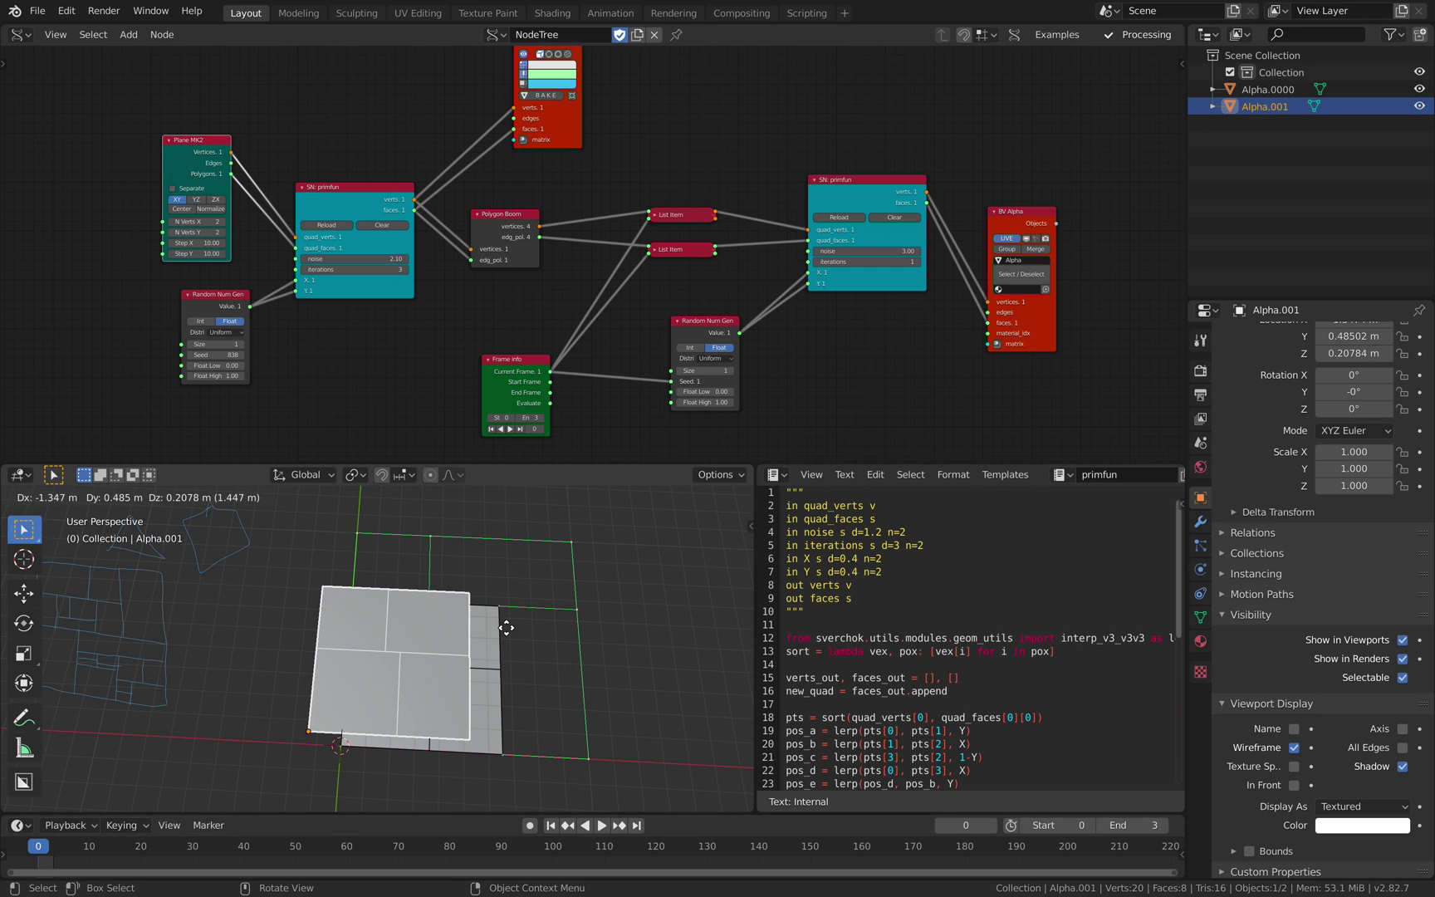
right_click(507, 628)
Duplicate the live subdivided quads of frames 1 and 2 in place.
key(Right)
key(Right)
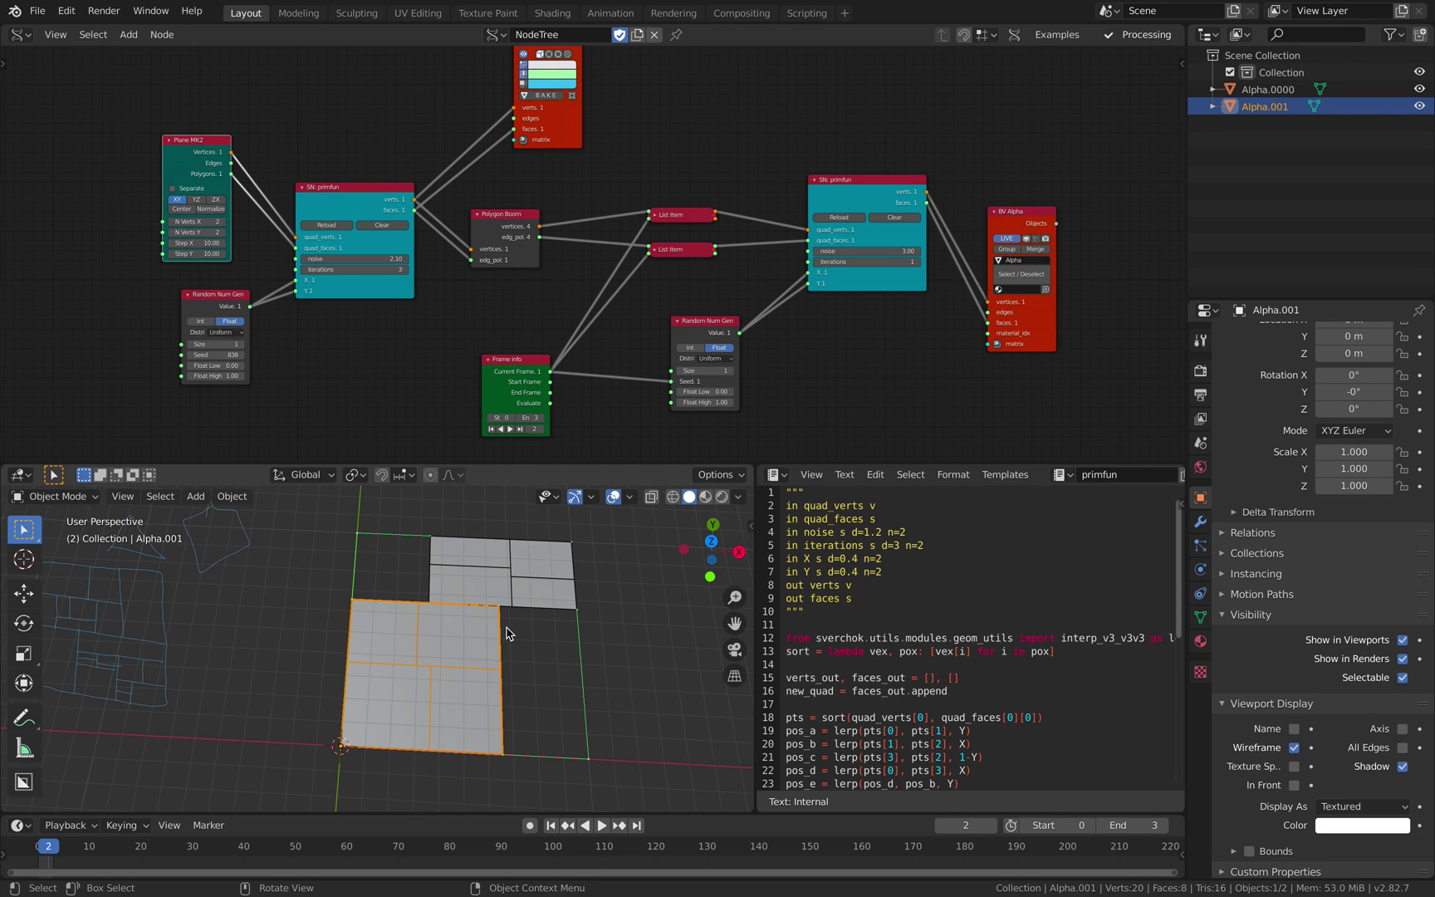
key(shift+d)
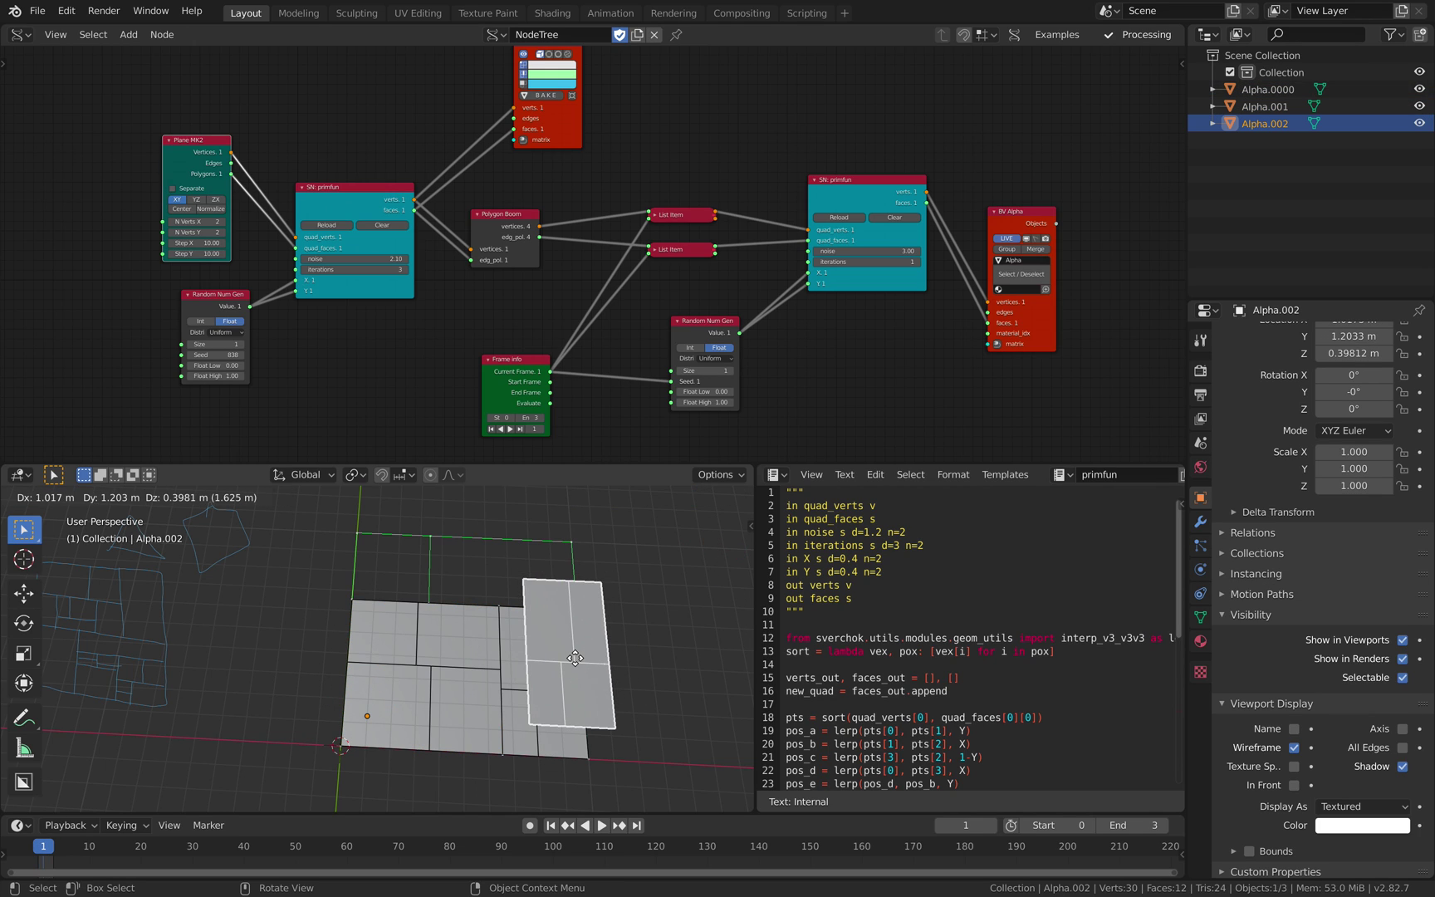
right_click(574, 657)
key(shift+d)
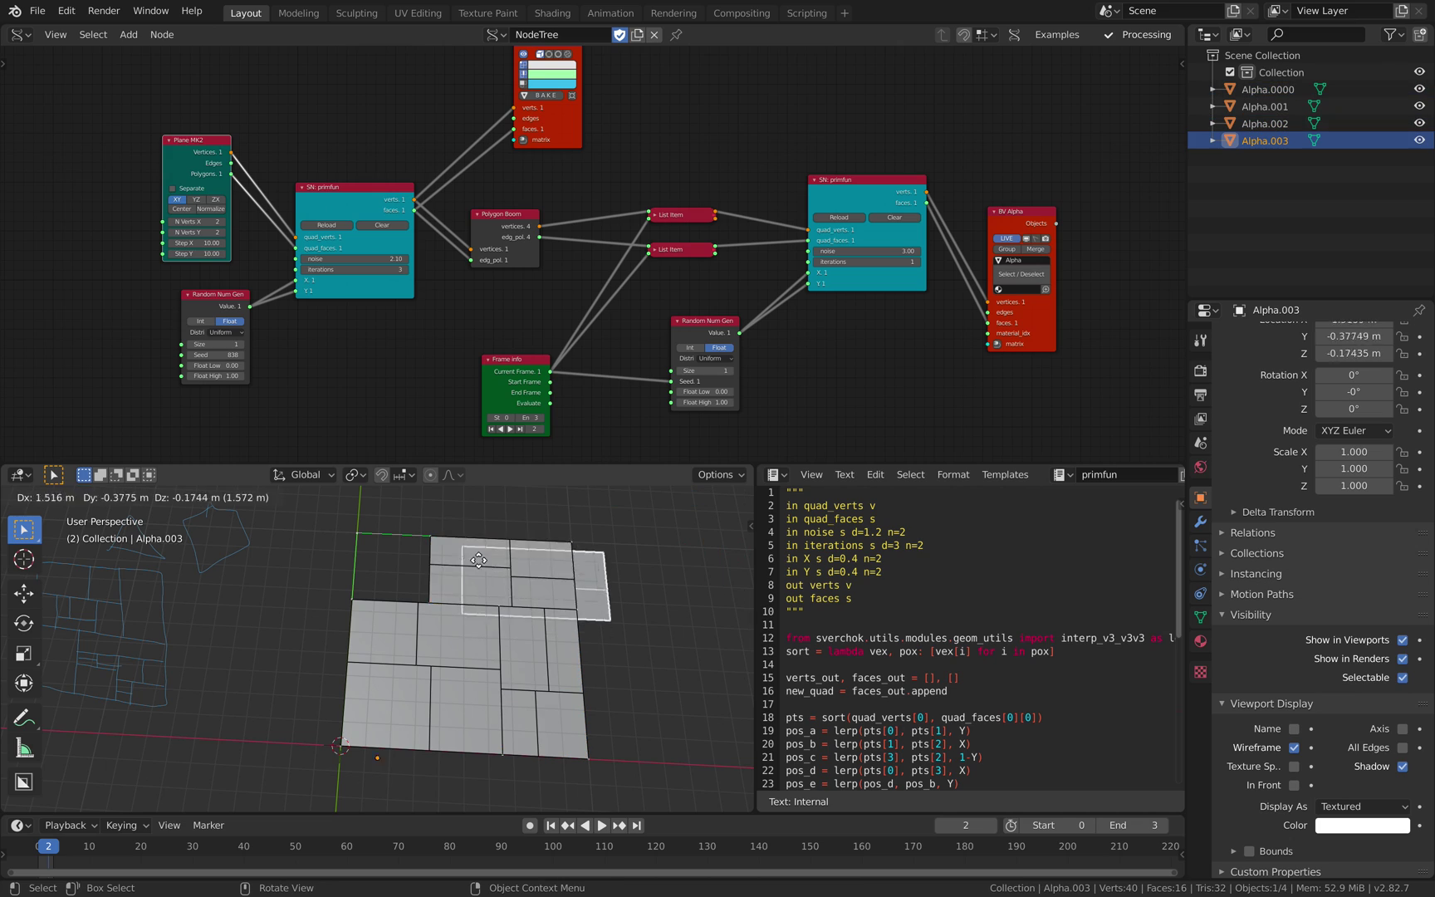
right_click(465, 594)
Duplicate the live subdivided quad at frame 3 and reselect Alpha.0000.
key(shift+d)
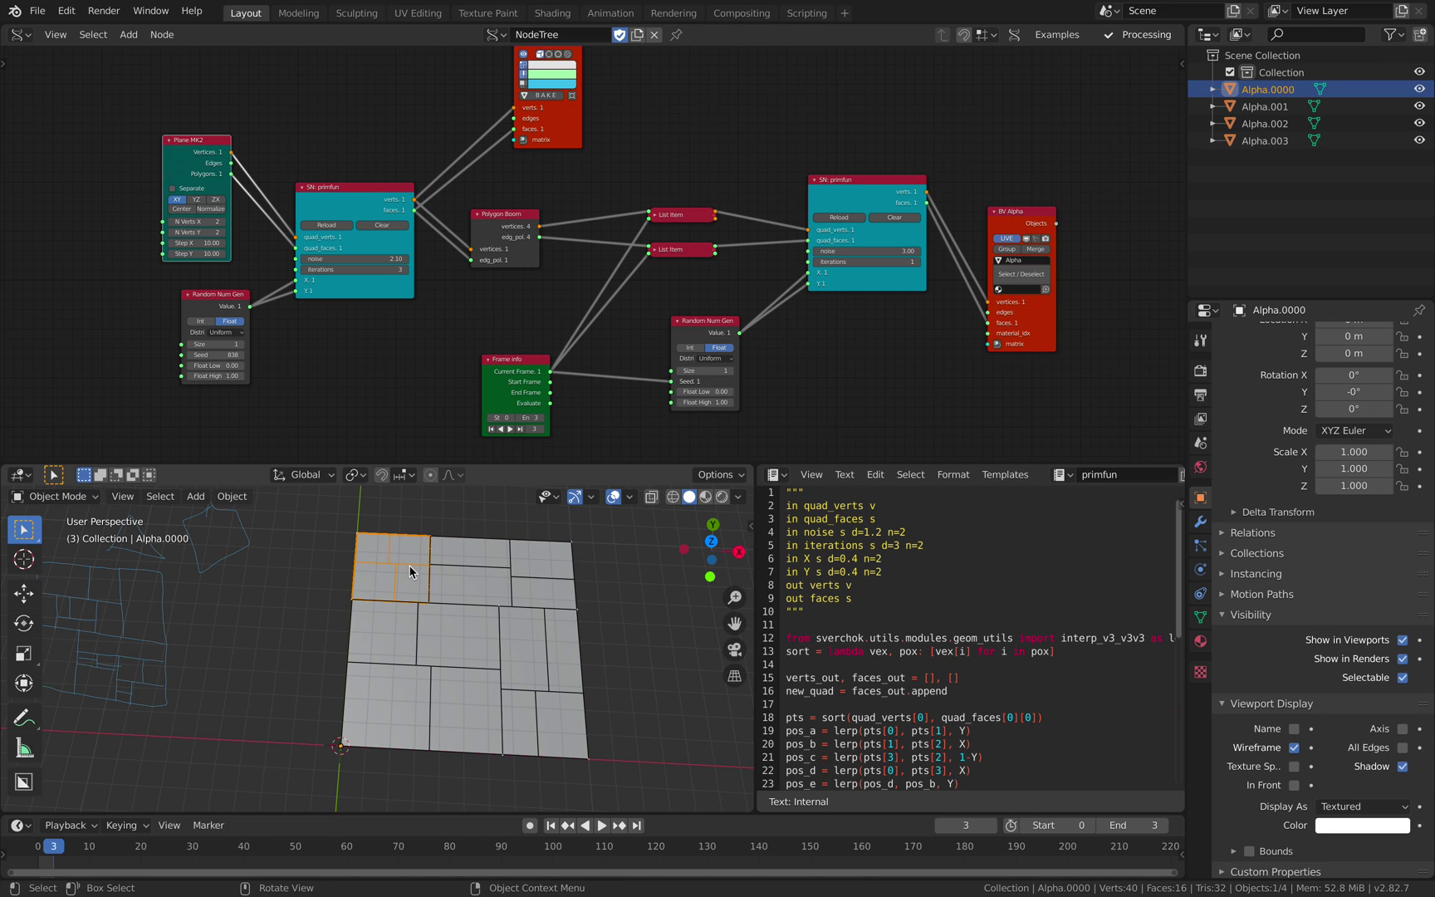
click(419, 599)
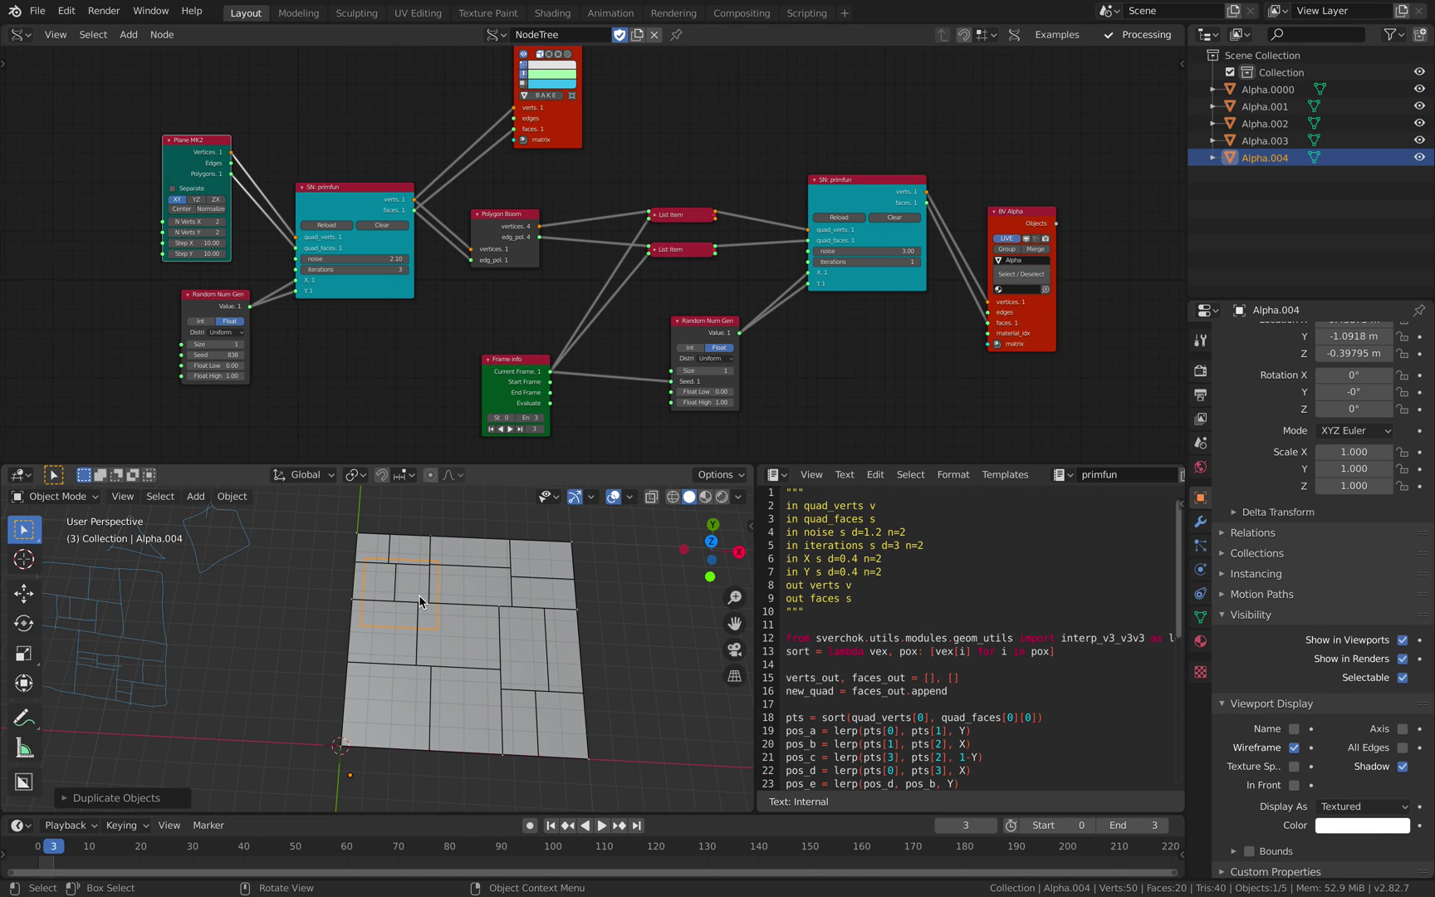
click(350, 586)
scroll(350, 585, down, 1)
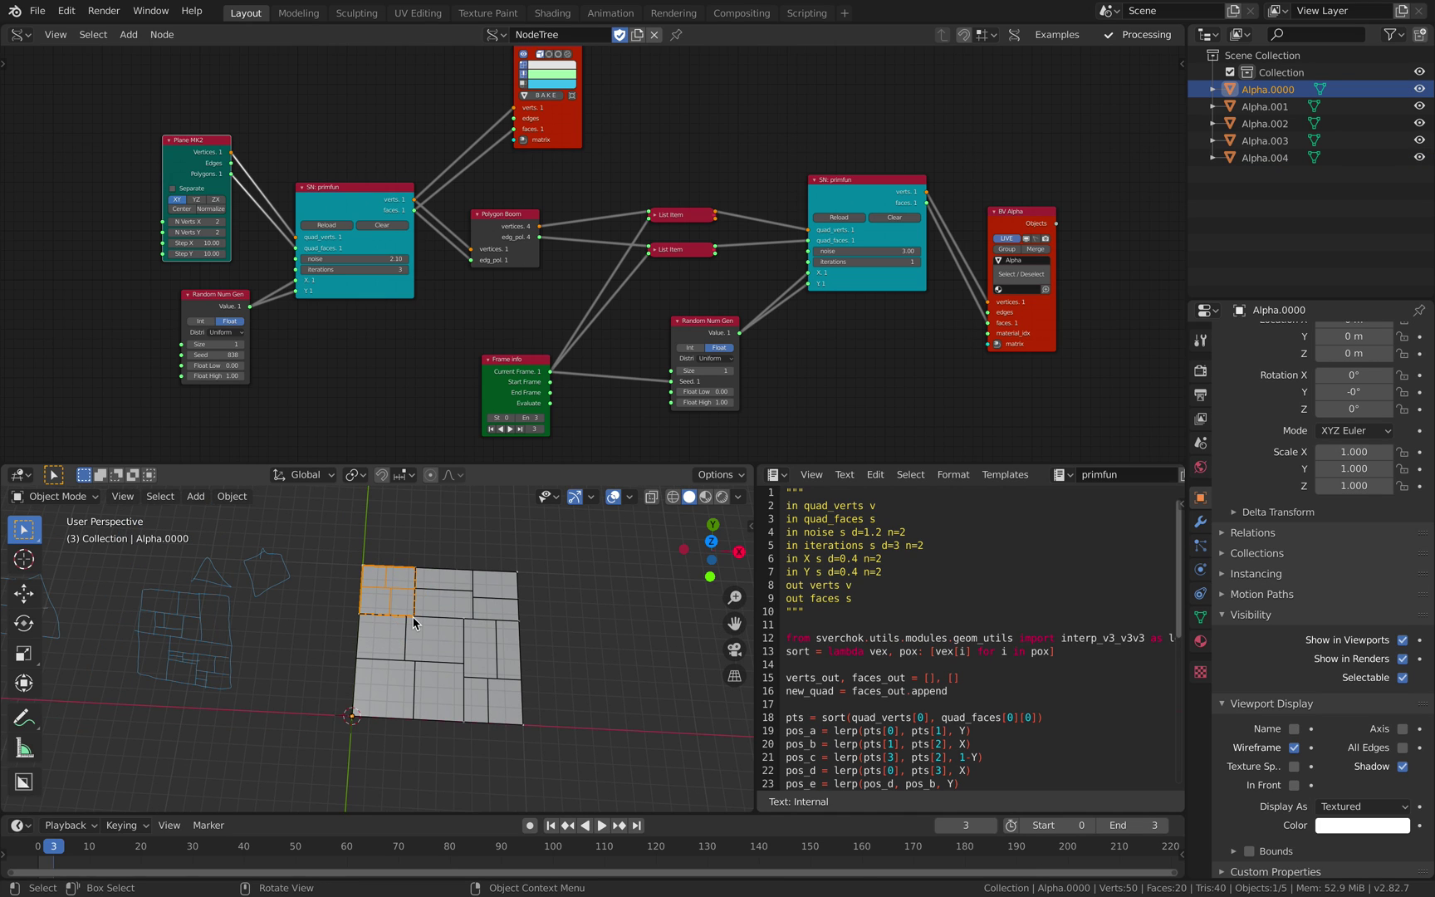
Select the duplicates Alpha.001 through Alpha.004 and move them about 10.9 m along the X axis.
click(1266, 107)
shift+click(1265, 157)
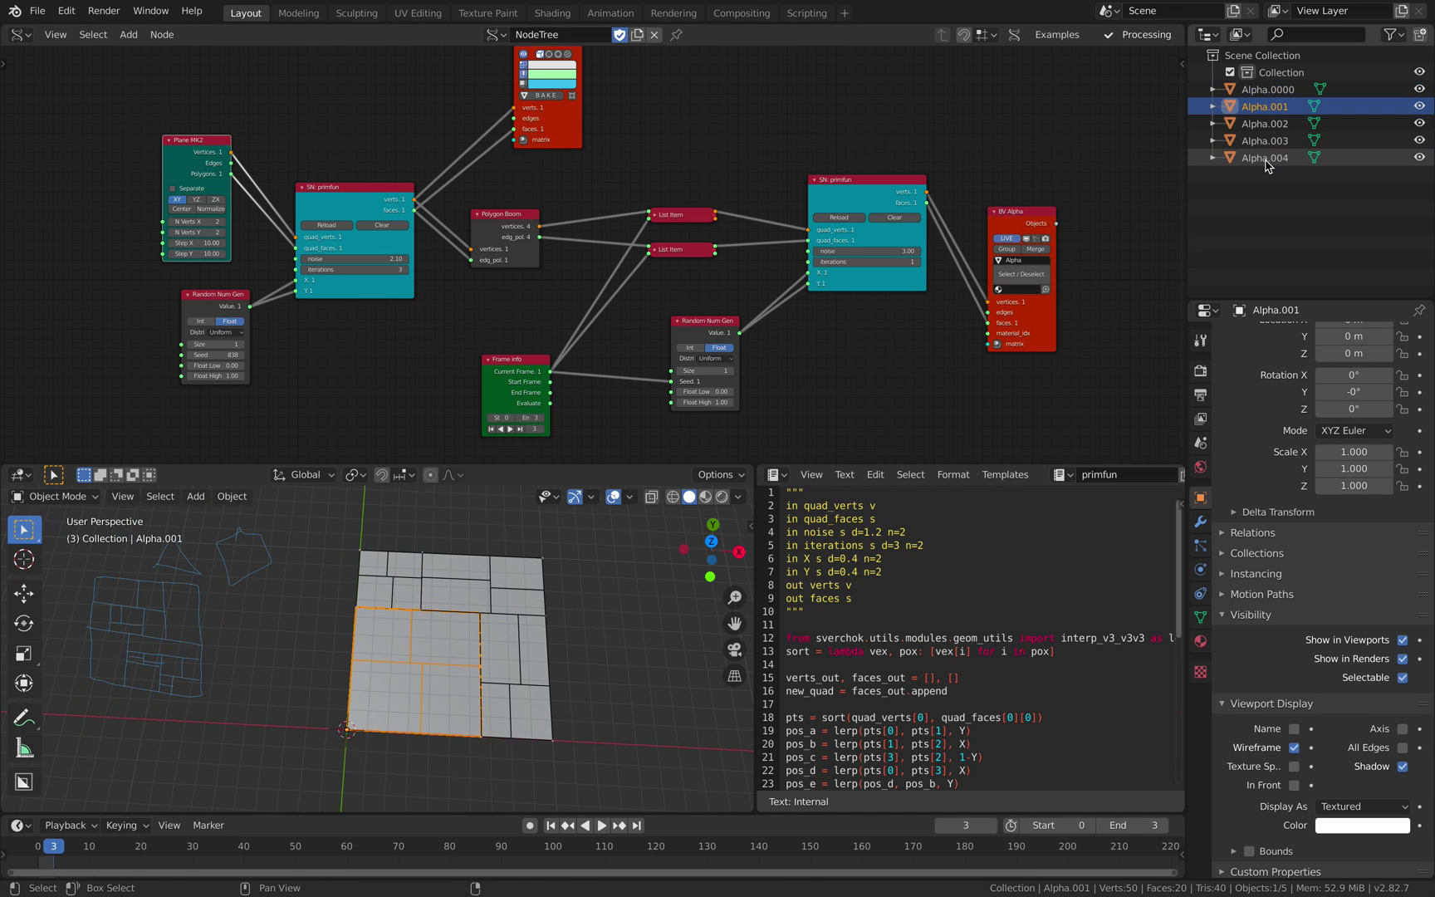
key(g)
key(x)
right_click(515, 646)
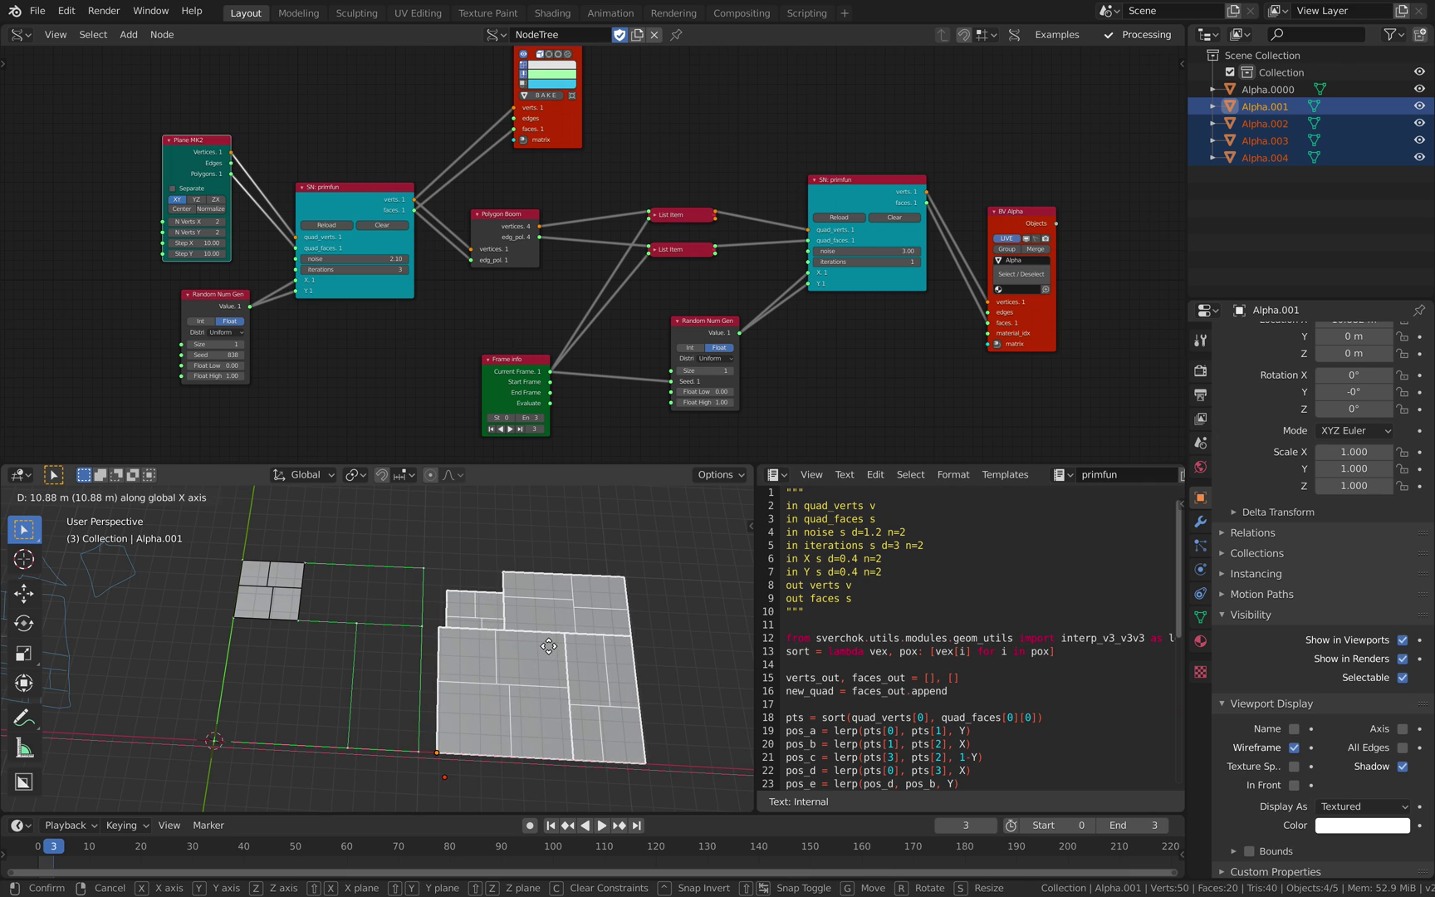
Move Alpha.004 into the empty corner of the duplicated quads.
click(481, 585)
key(g)
click(480, 576)
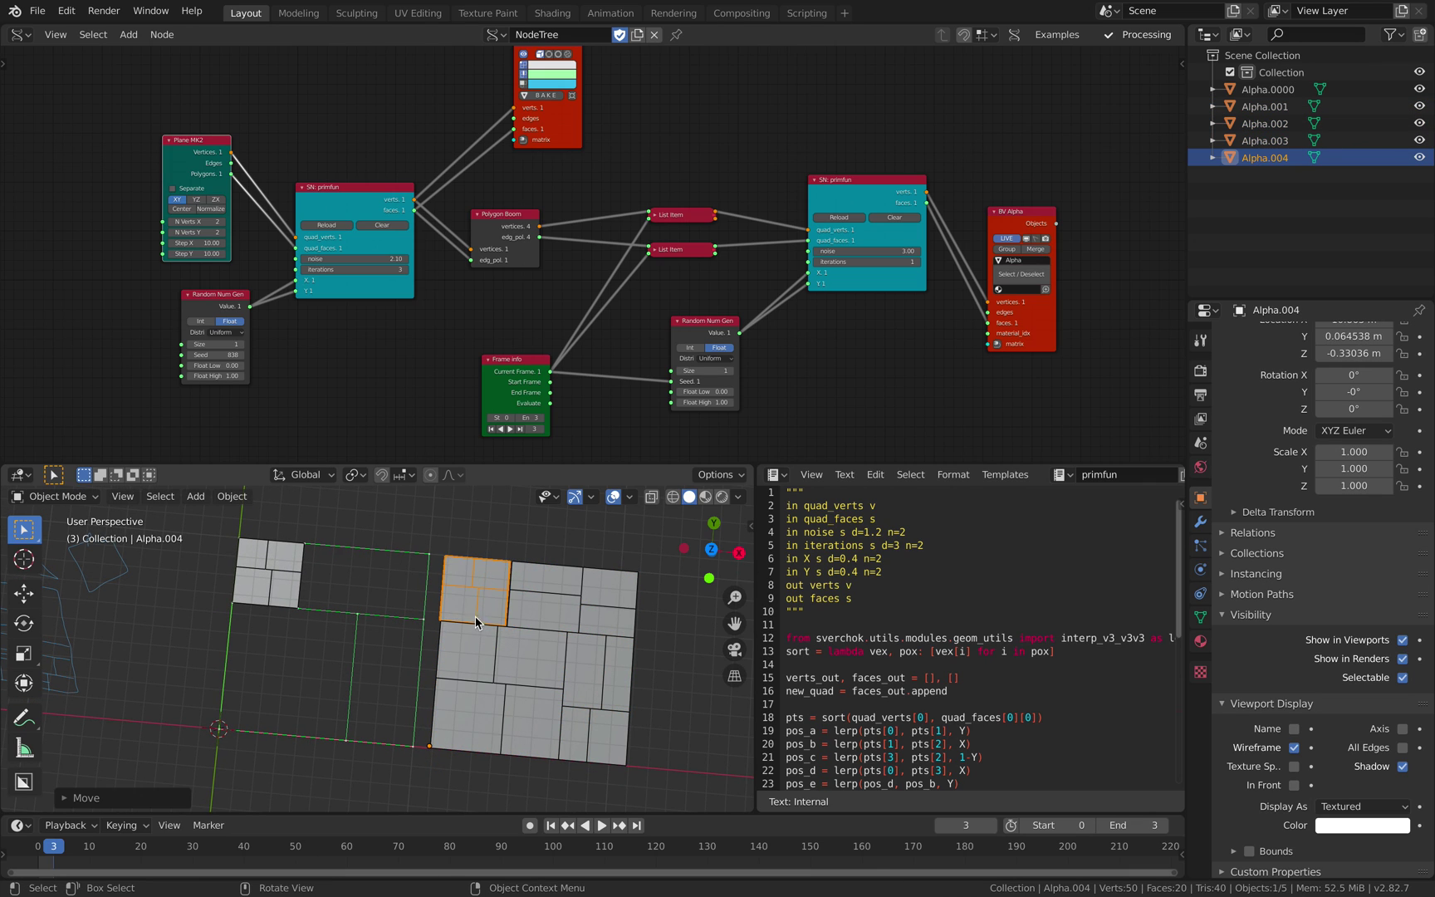
Examine the assembled duplicates by selecting each subdivided quad in turn, and deselect everything.
middle_drag(475, 616, 514, 599)
click(539, 604)
click(532, 671)
click(471, 598)
click(533, 605)
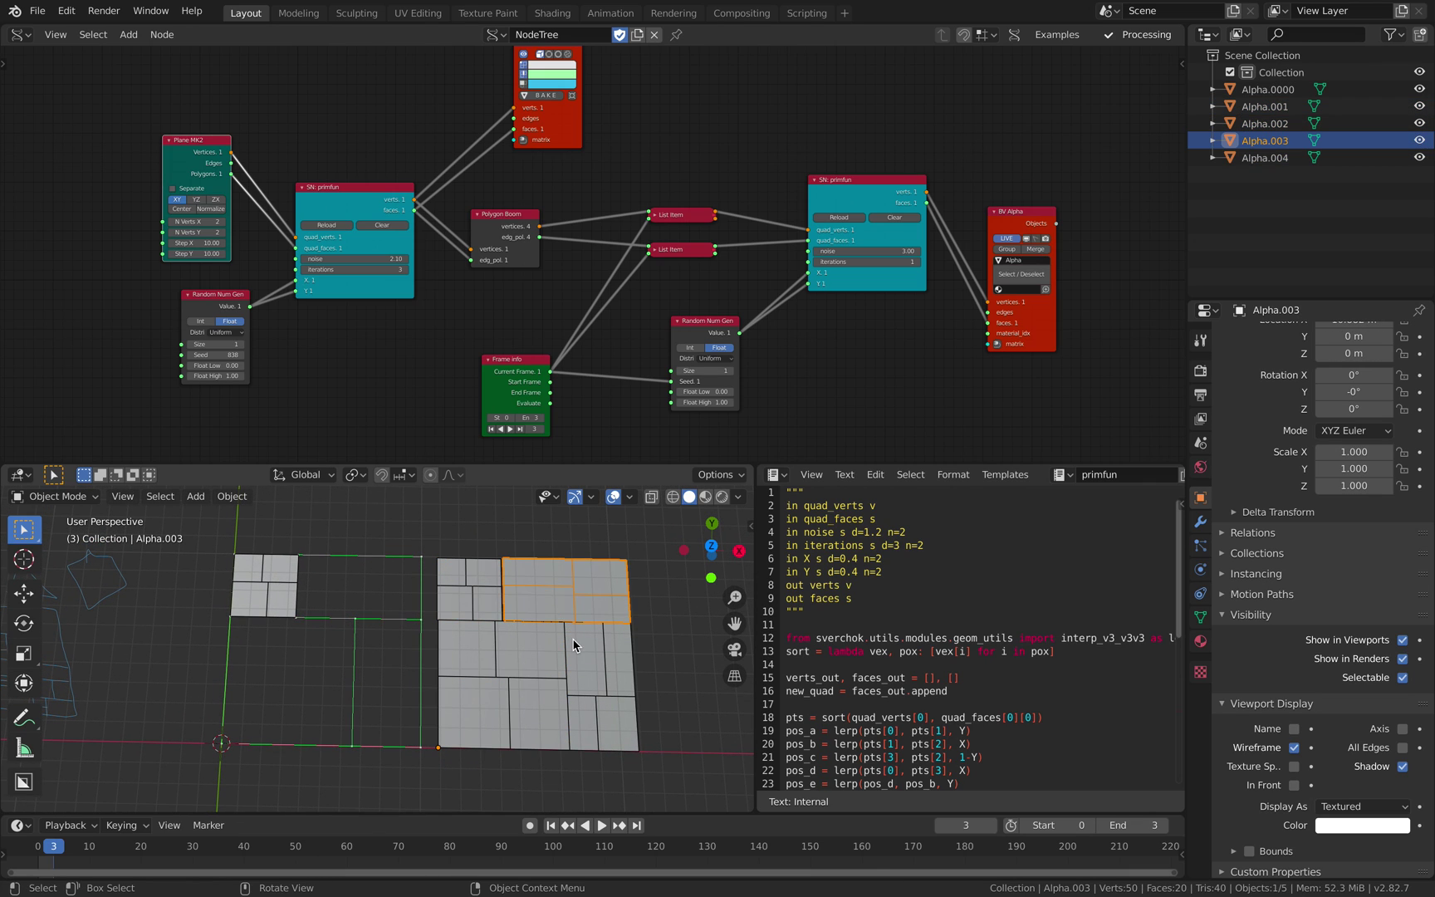
click(575, 642)
key(a)
key(a)
middle_drag(643, 650, 640, 668)
scroll(640, 668, down, 2)
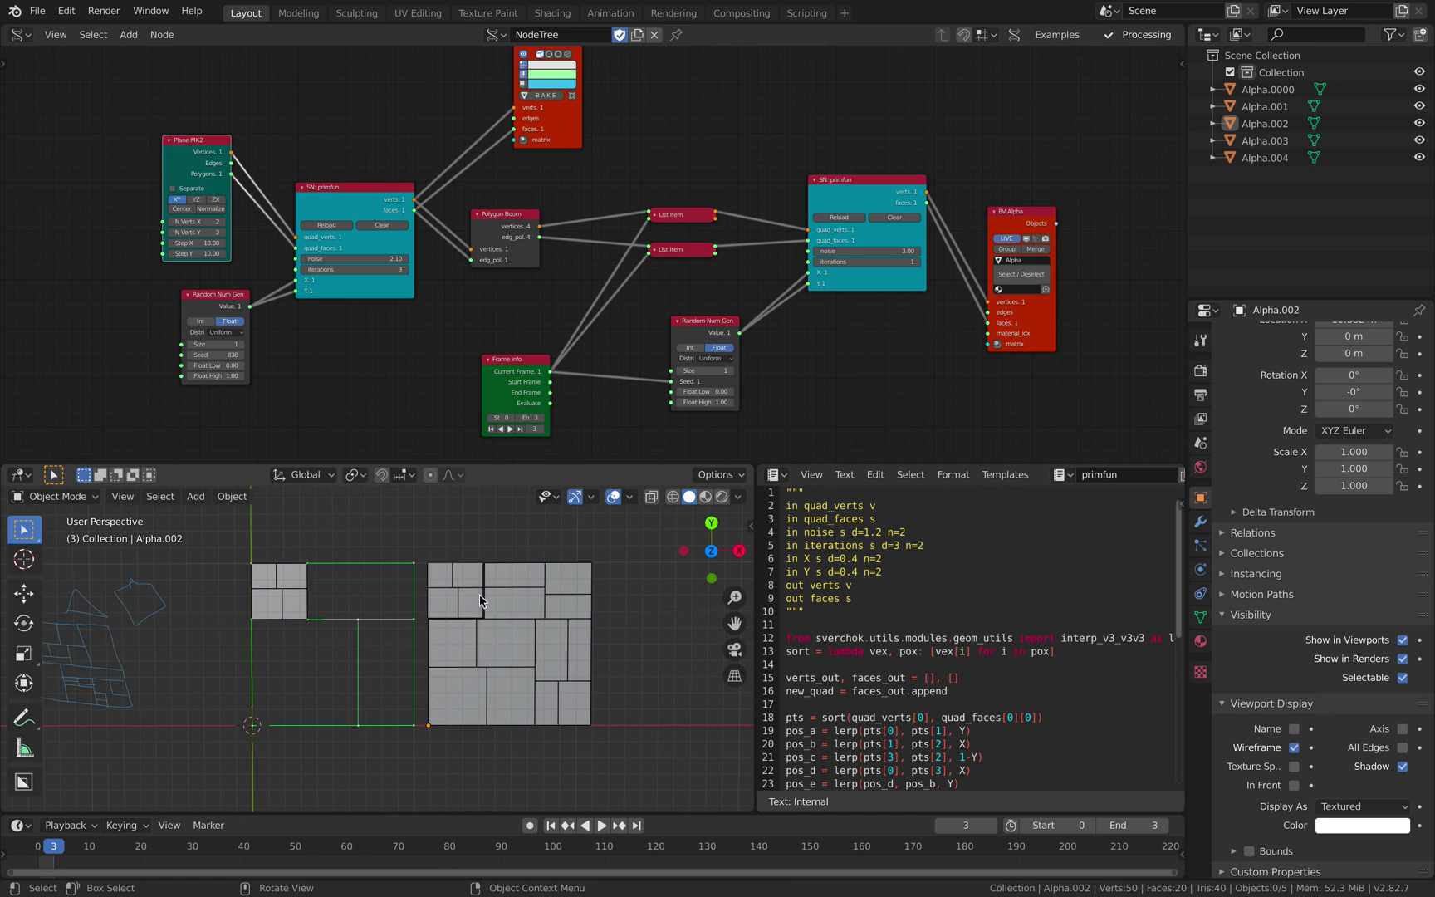
Delete the four duplicated quads beside the live mesh.
scroll(461, 583, up, 1)
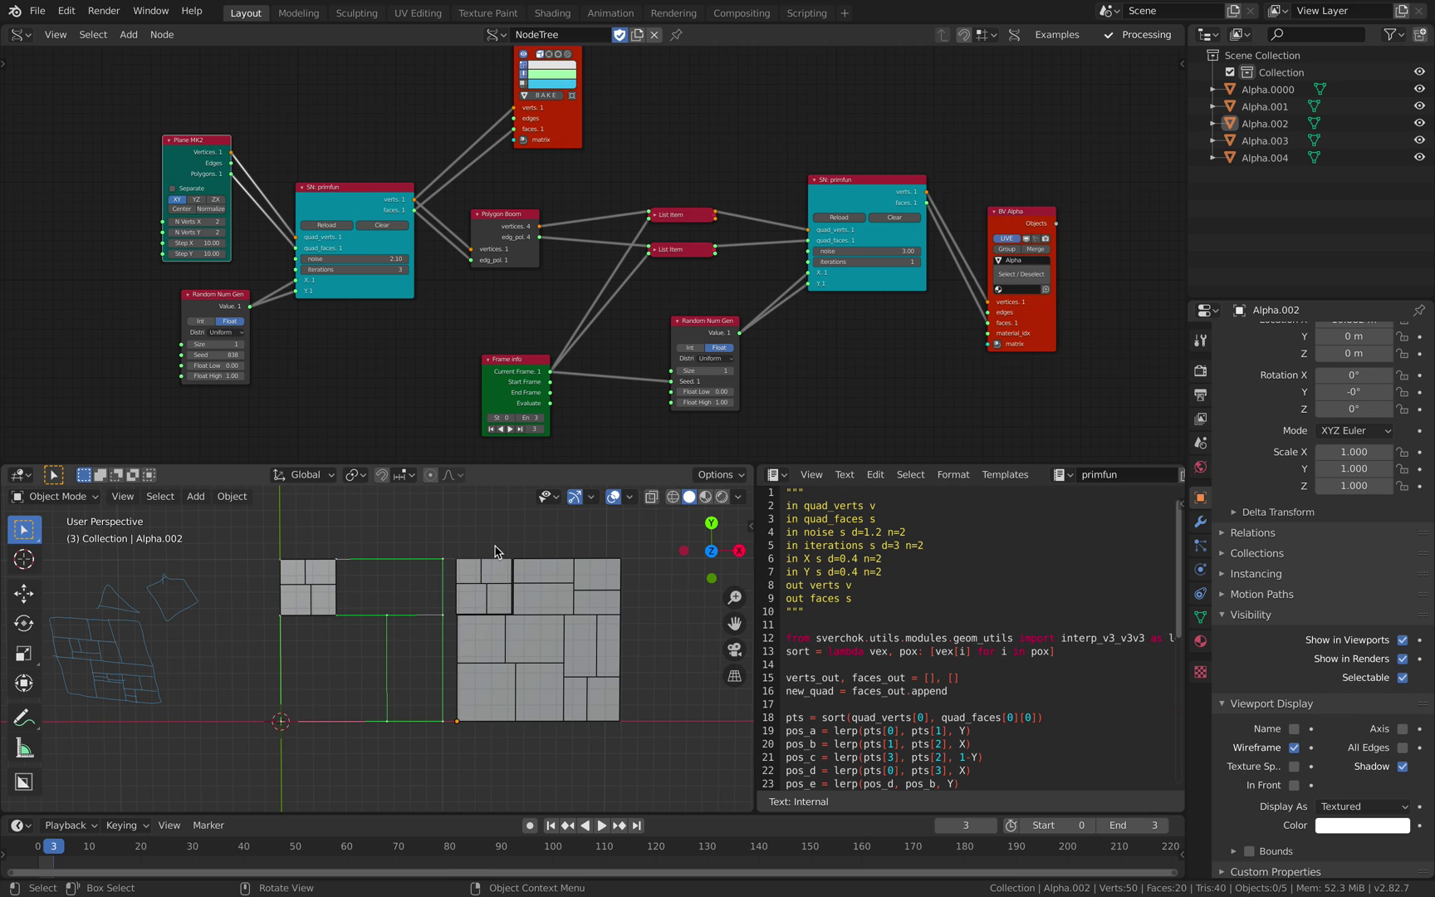
drag(490, 538, 568, 649)
key(Delete)
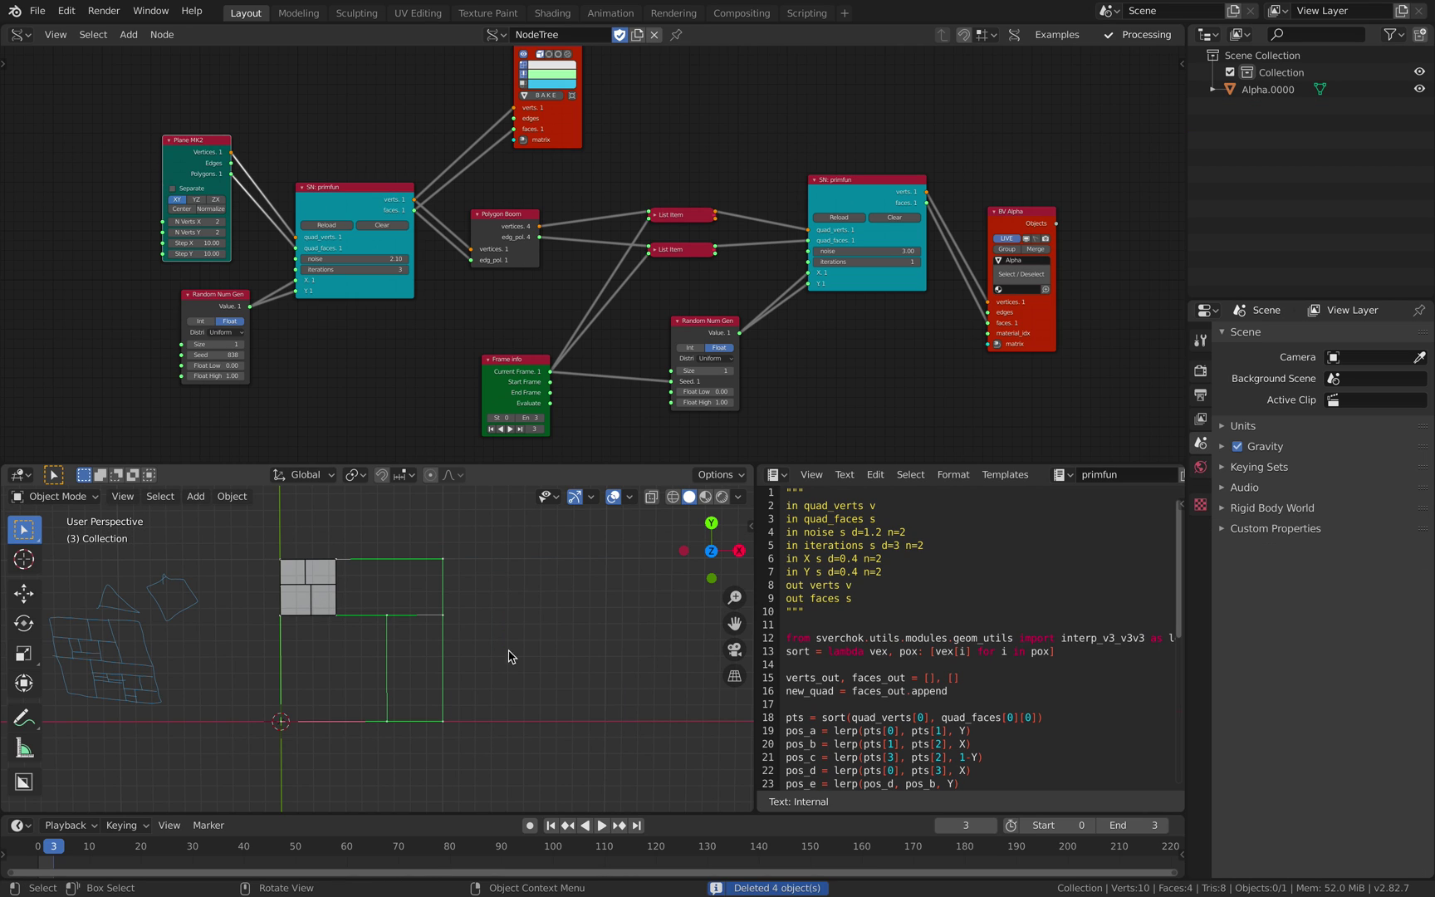
Reposition the Frame info node slightly closer to the List Item nodes.
middle_drag(506, 657, 493, 502)
scroll(529, 364, up, 1)
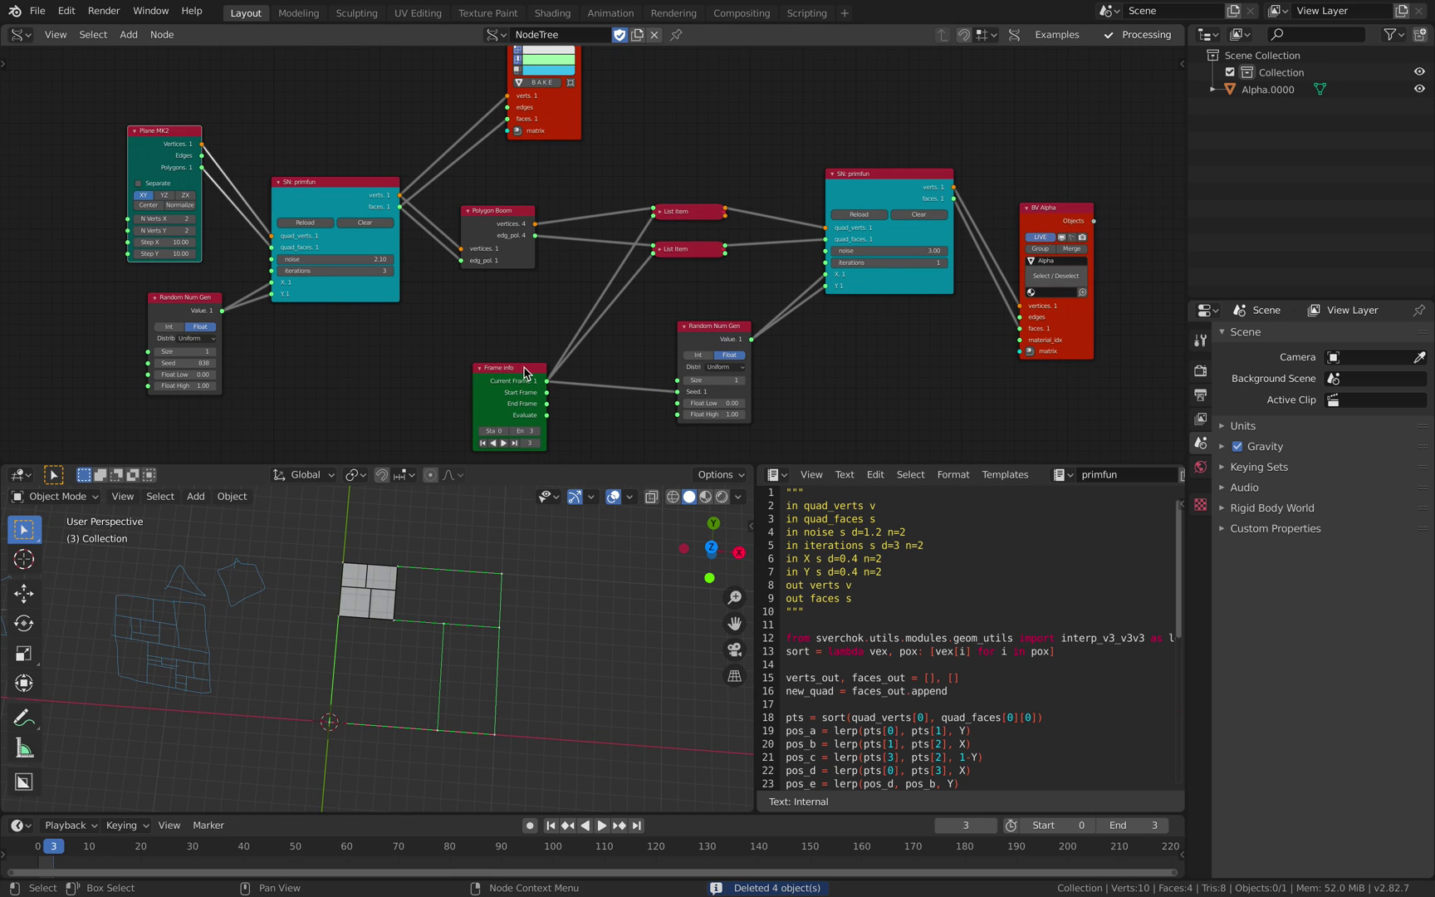
drag(525, 373, 551, 343)
Replace the Plane MK2 node with a Cricket node, connecting Vertices and Faces to the first primfun node's quad_verts and quad_faces.
ctrl+scroll(498, 314, left, 5)
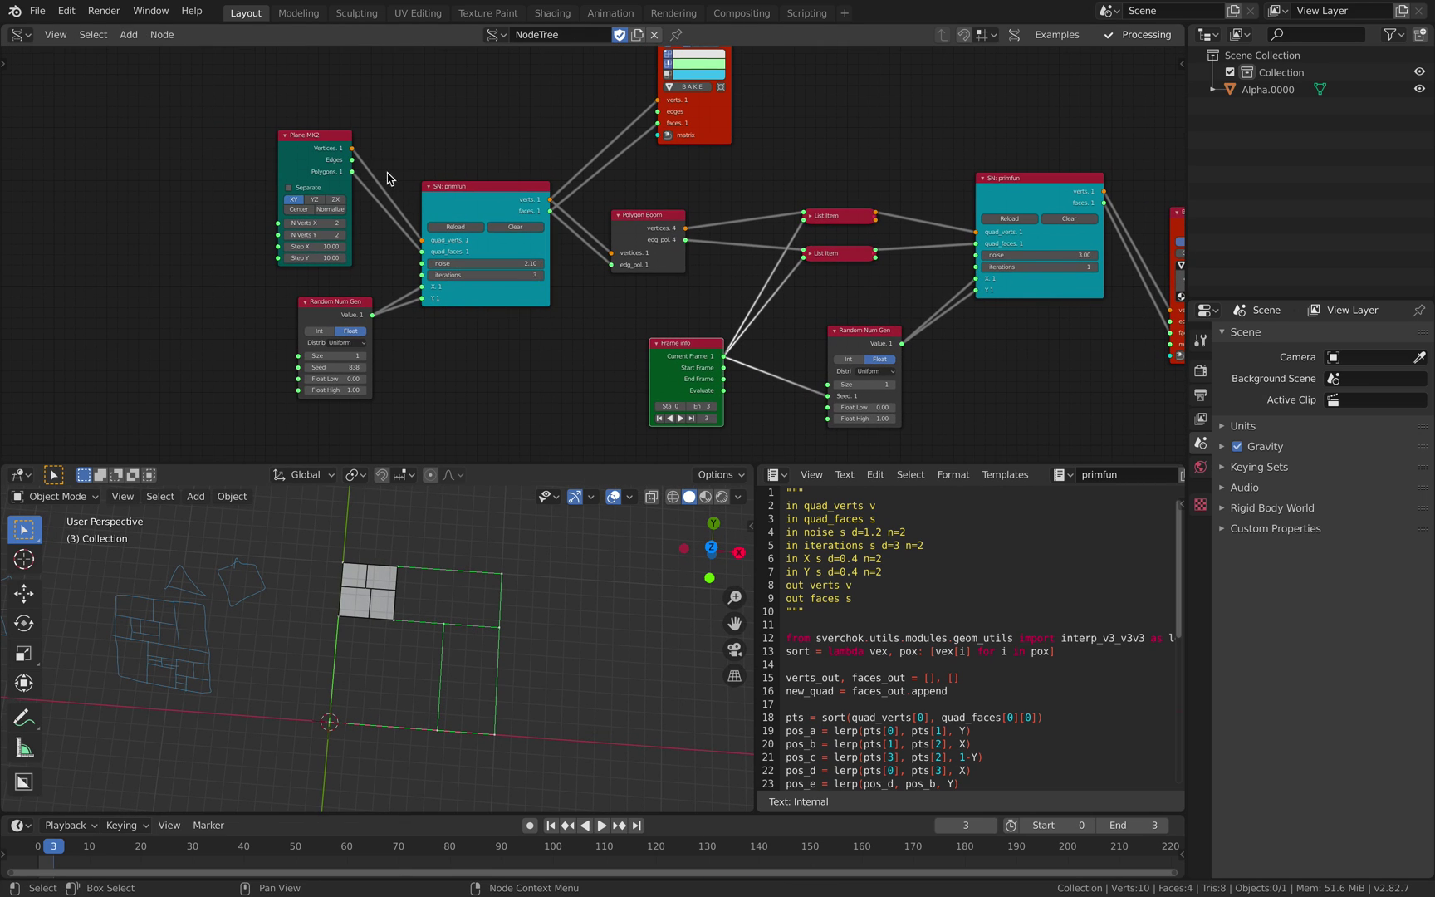
drag(301, 144, 270, 134)
key(shift+a)
click(258, 147)
text(crick)
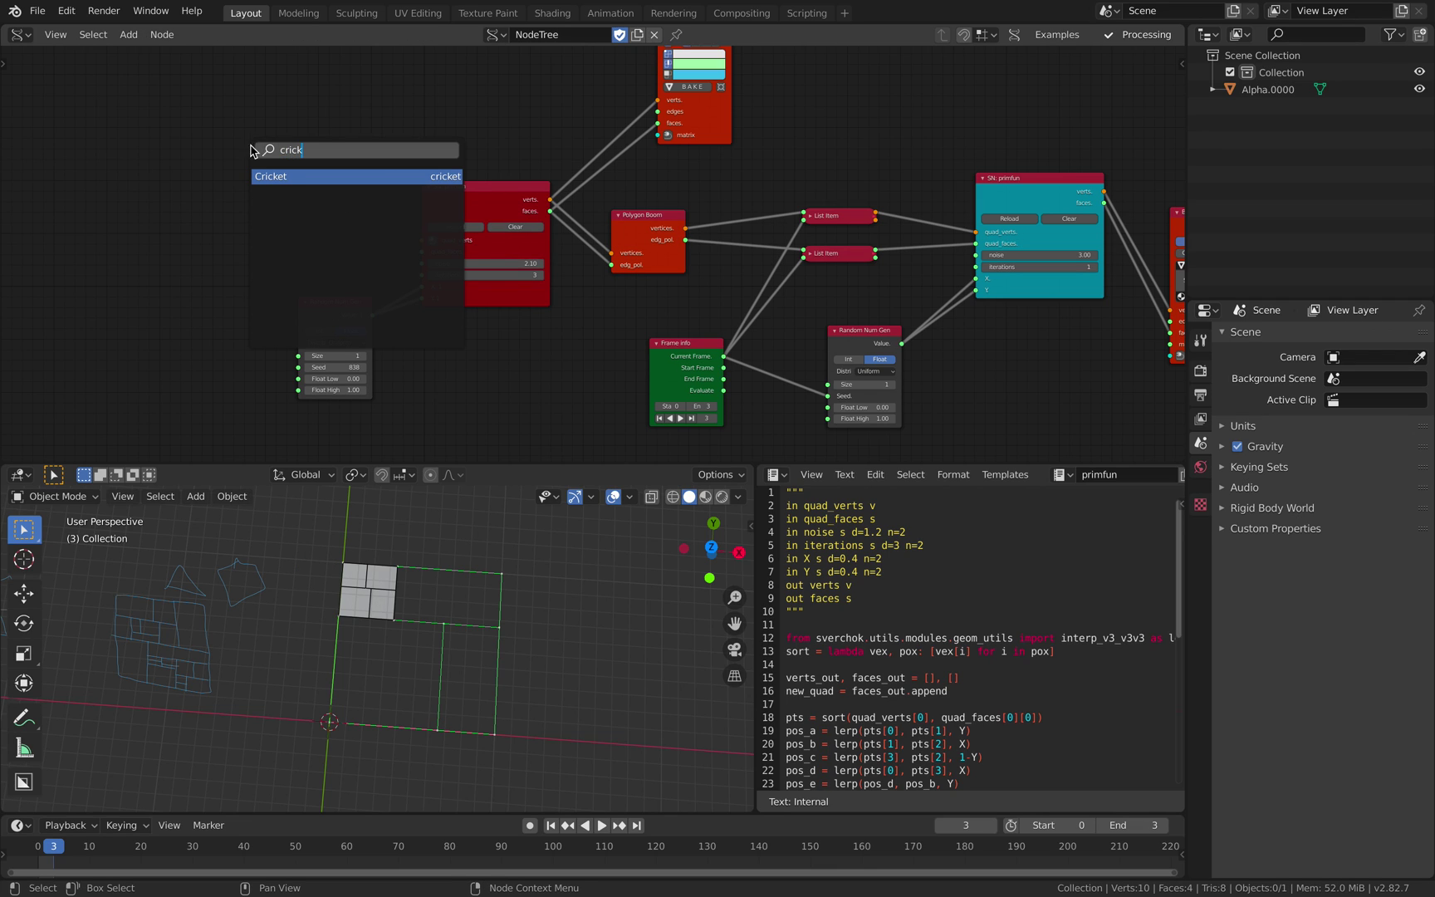
key(Return)
click(250, 145)
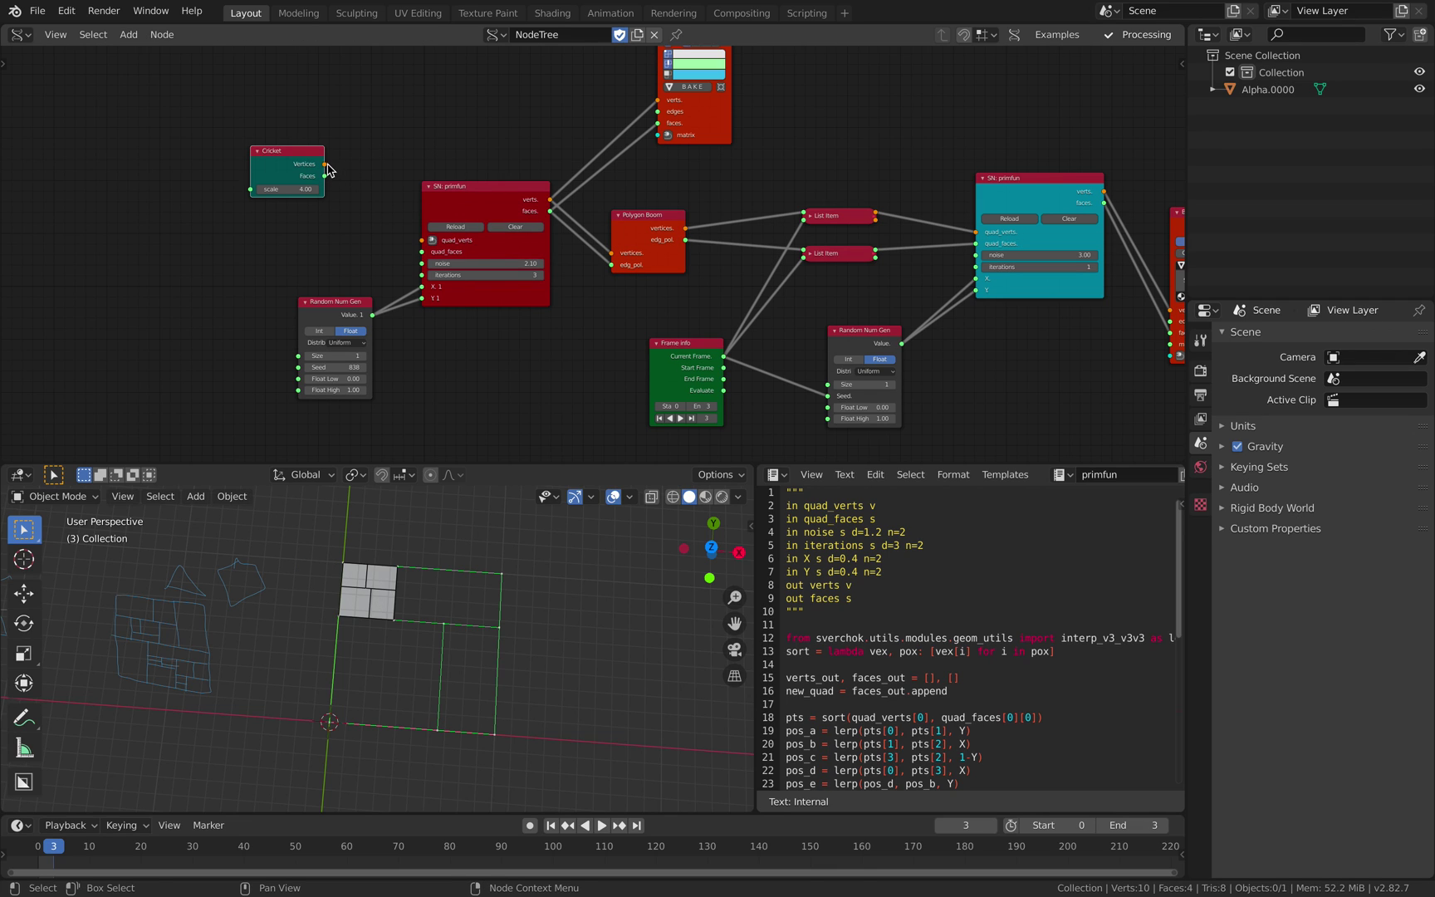
drag(326, 164, 420, 242)
drag(325, 176, 422, 252)
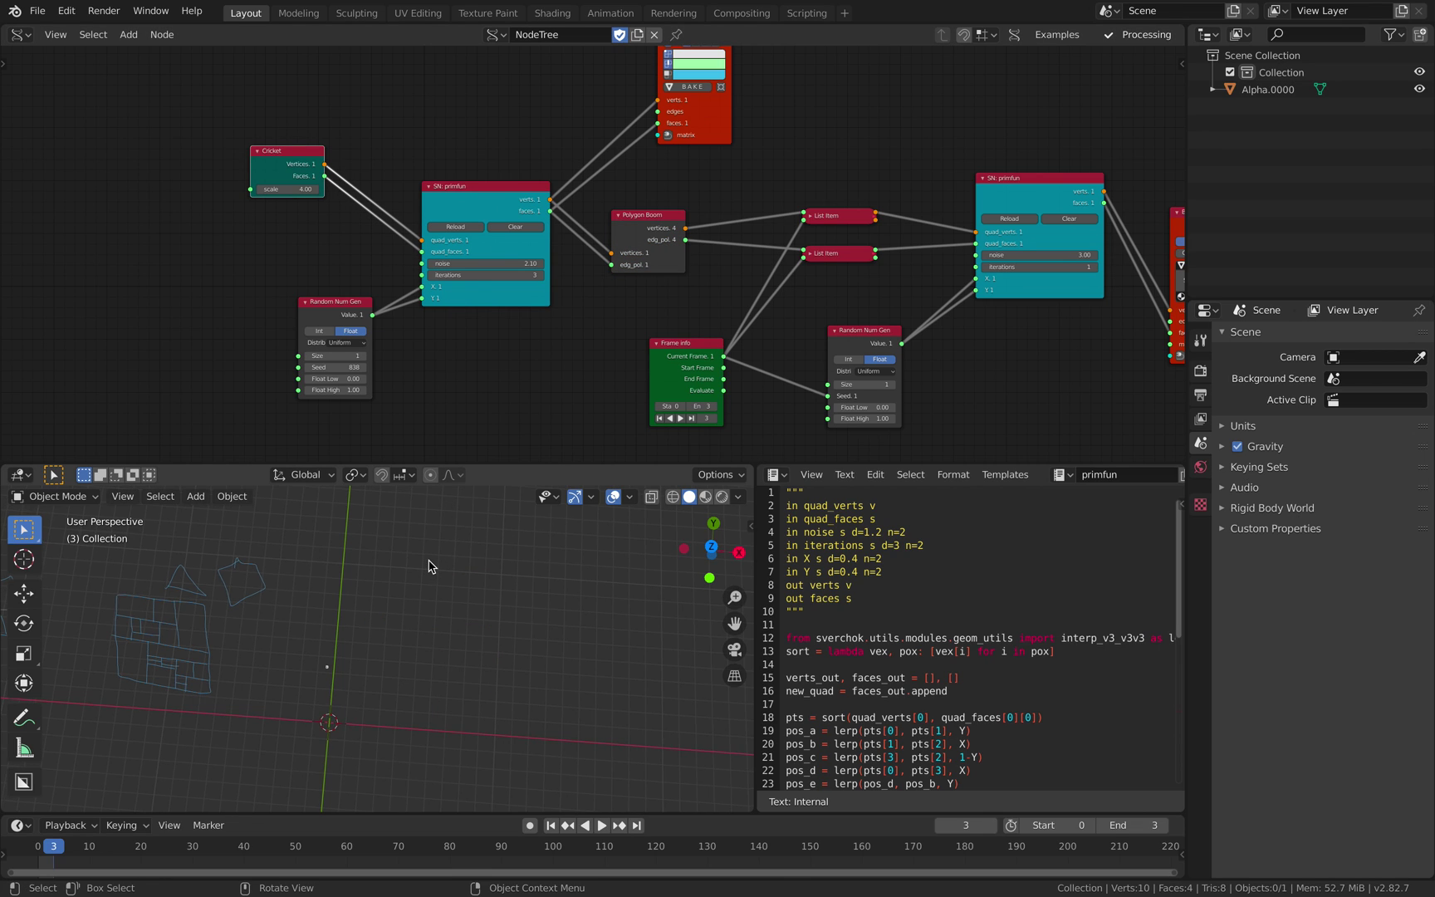
Move the BV Alpha node slightly upward beside the second primfun node.
mouse_move(431, 564)
middle_down()
mouse_move(385, 586)
mouse_move(410, 545)
middle_up()
middle_drag(502, 353, 355, 384)
middle_drag(429, 328, 322, 279)
scroll(525, 274, up, 3)
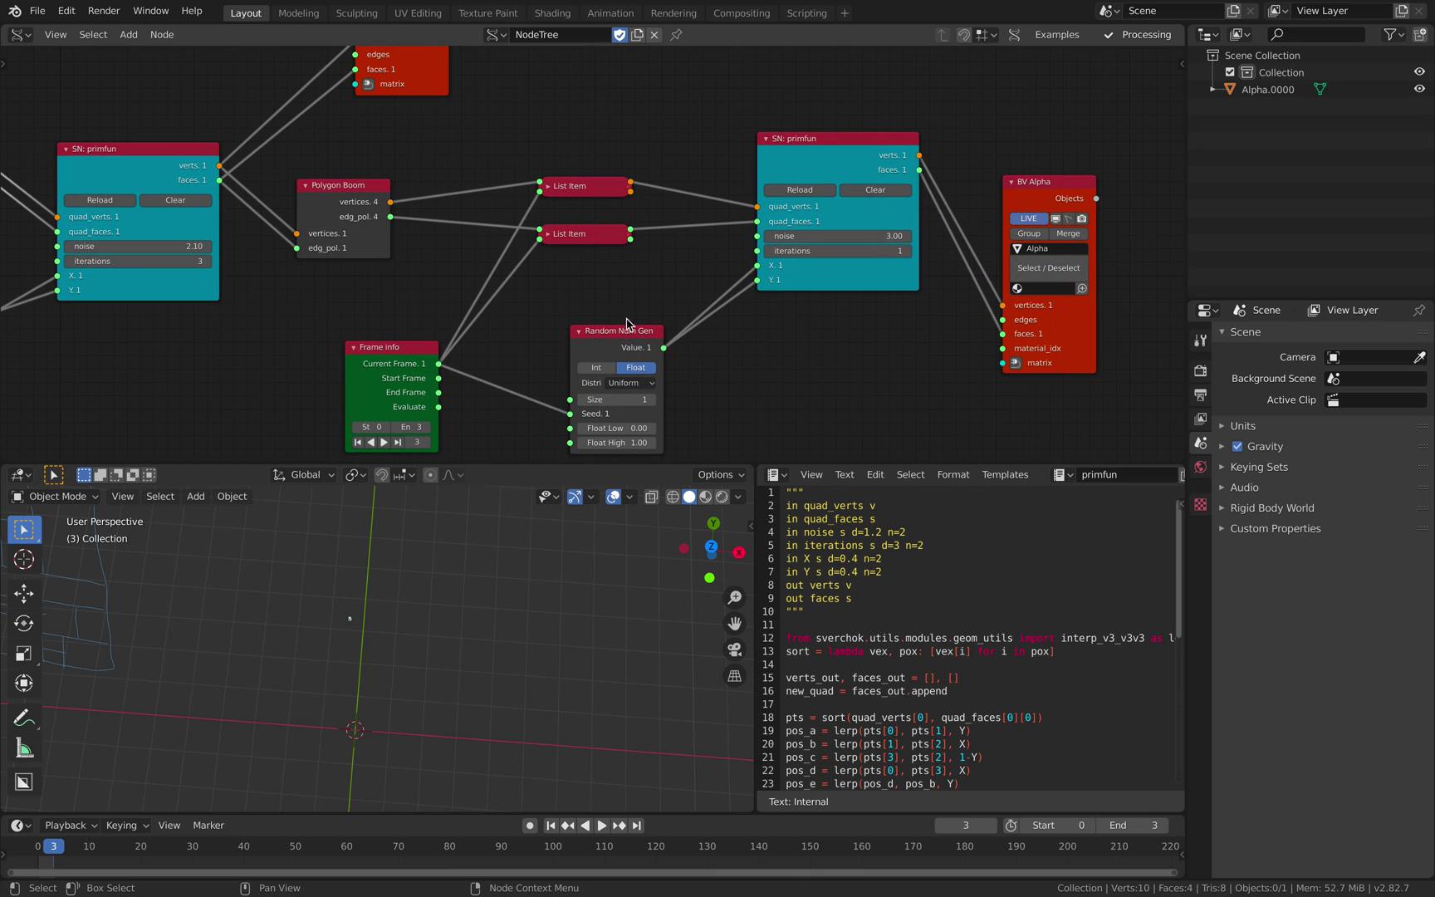
click(555, 238)
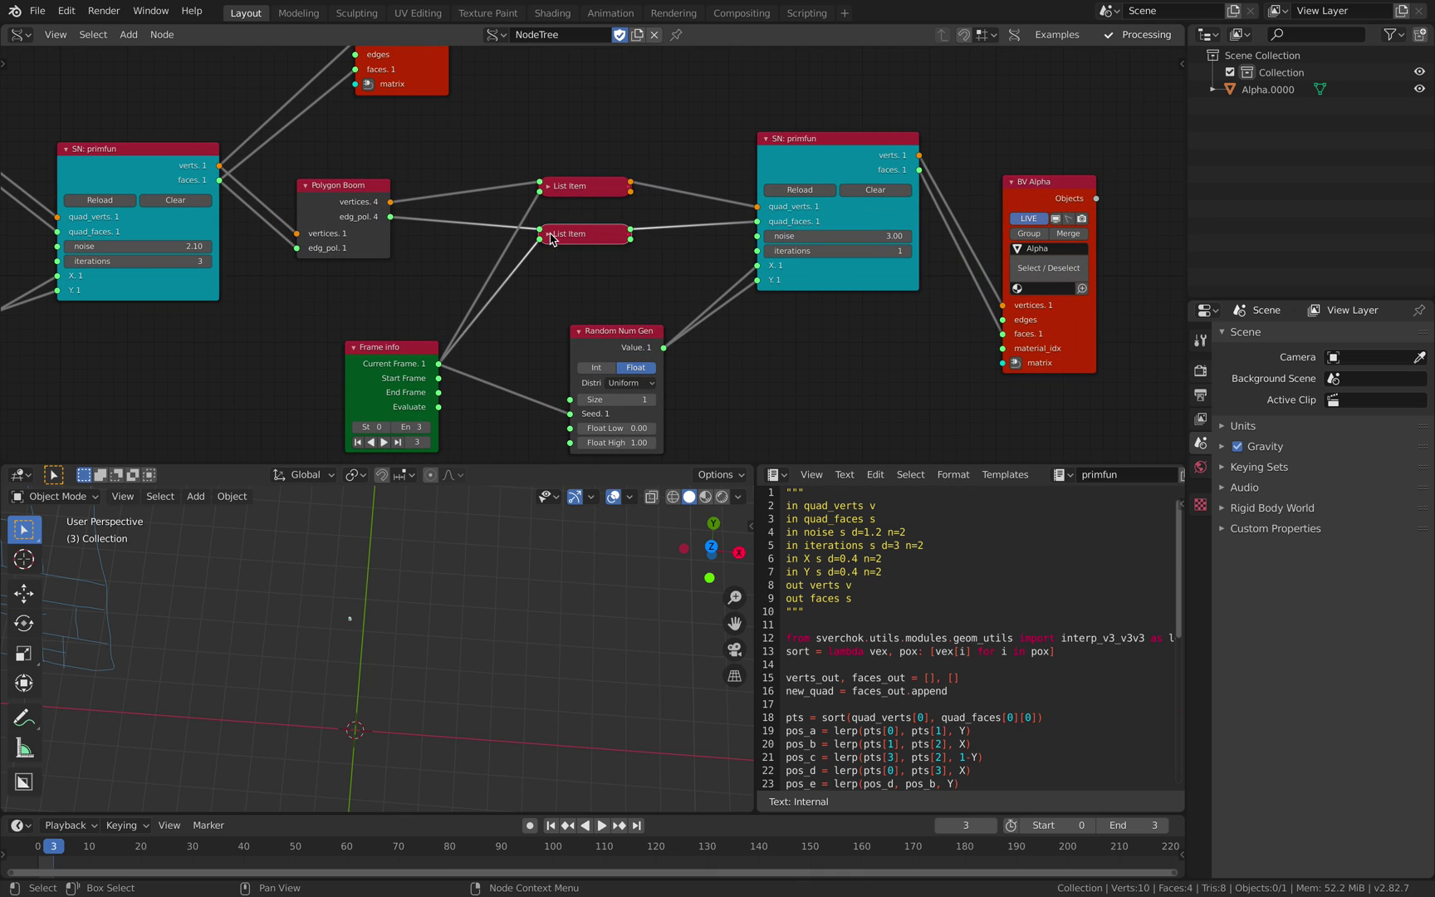
middle_drag(621, 239, 535, 258)
drag(936, 365, 945, 343)
scroll(821, 359, down, 1)
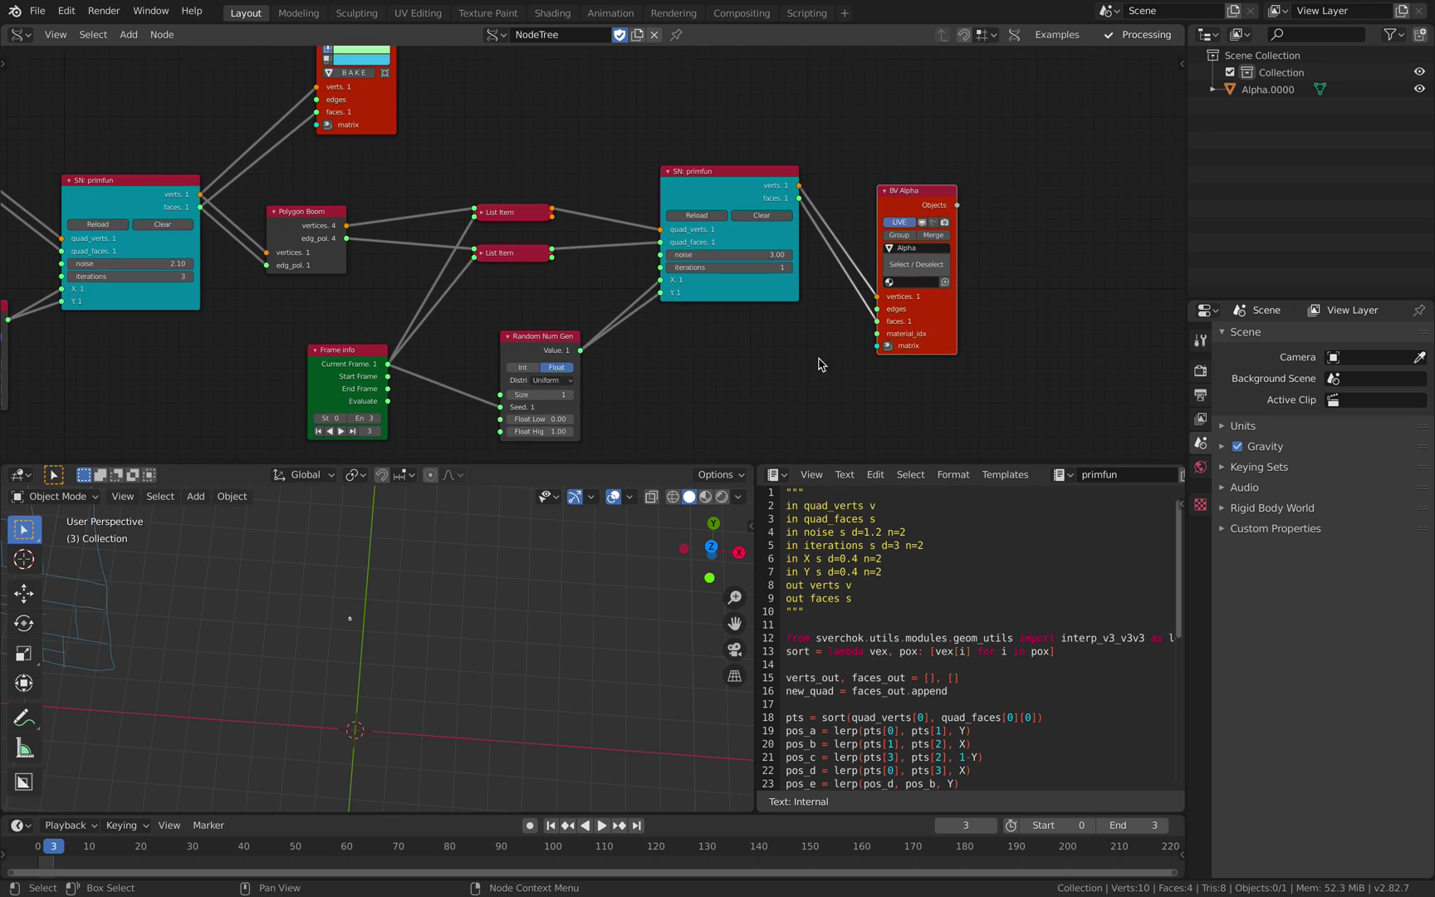
Step through the frames, shift the Polygon Boom node slightly, and set the Cricket node's scale to 5.62.
middle_drag(578, 332, 683, 292)
key(Left)
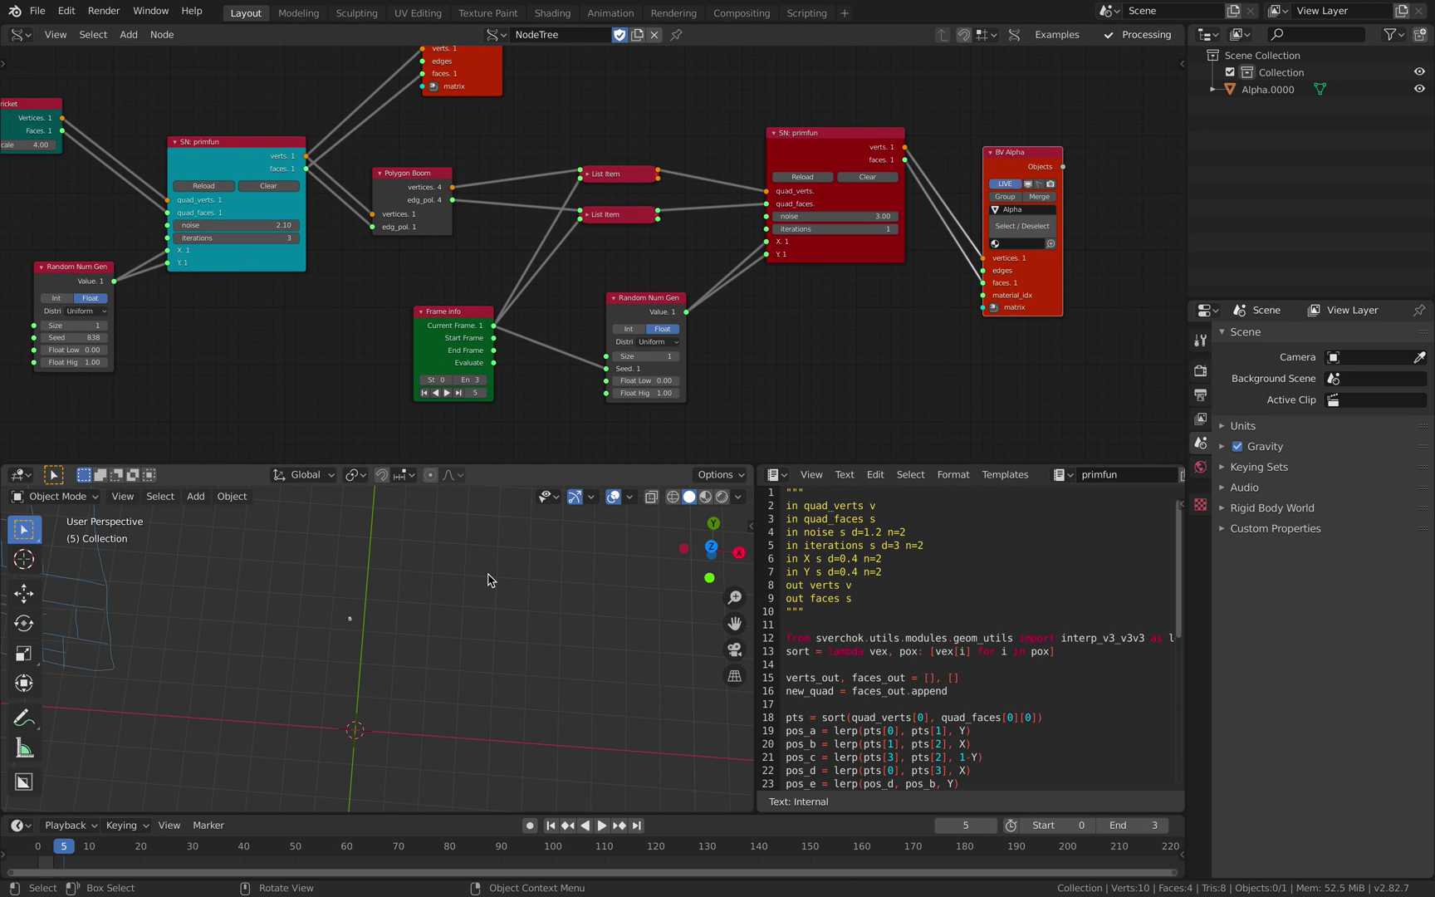
middle_drag(385, 245, 387, 312)
drag(465, 258, 457, 260)
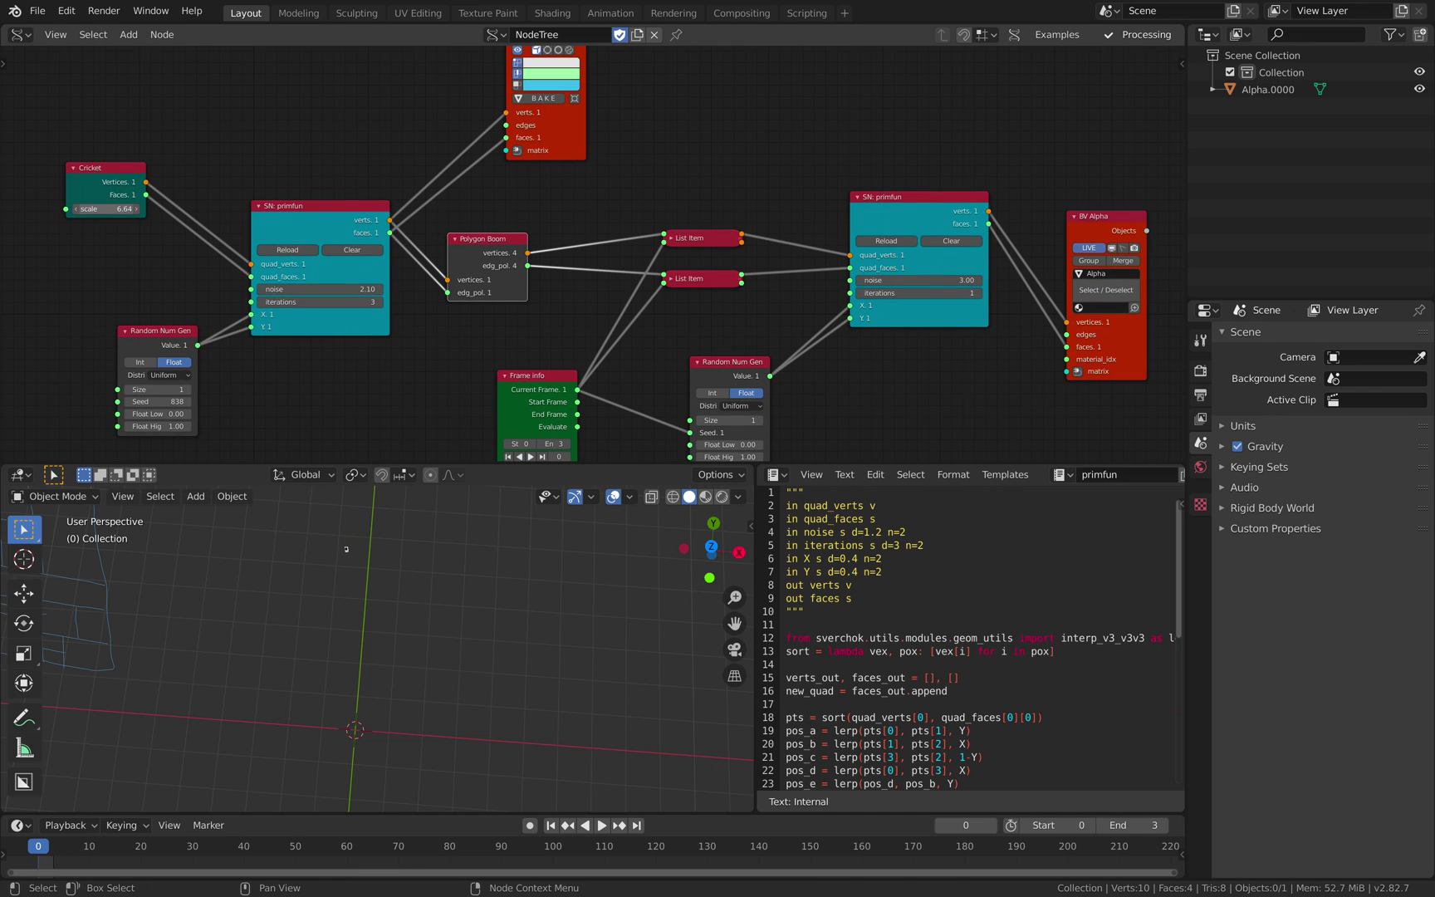
shift+middle_drag(343, 612, 378, 614)
scroll(378, 615, up, 1)
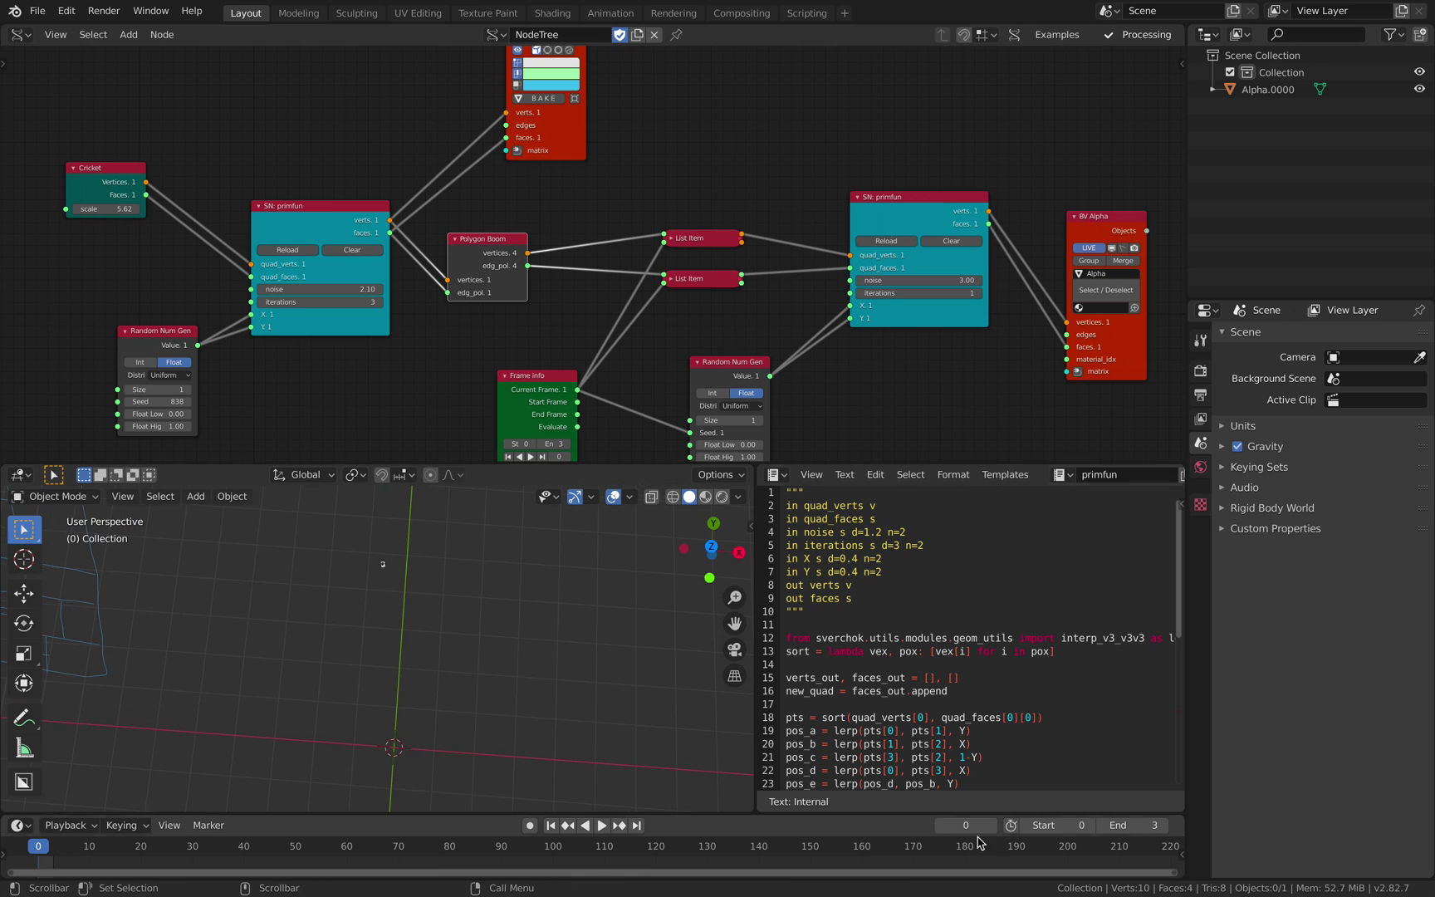
Set the timeline's end frame to 100 and reposition the Frame info node slightly away from the Random Num Gen node.
click(1126, 831)
text(100)
key(Return)
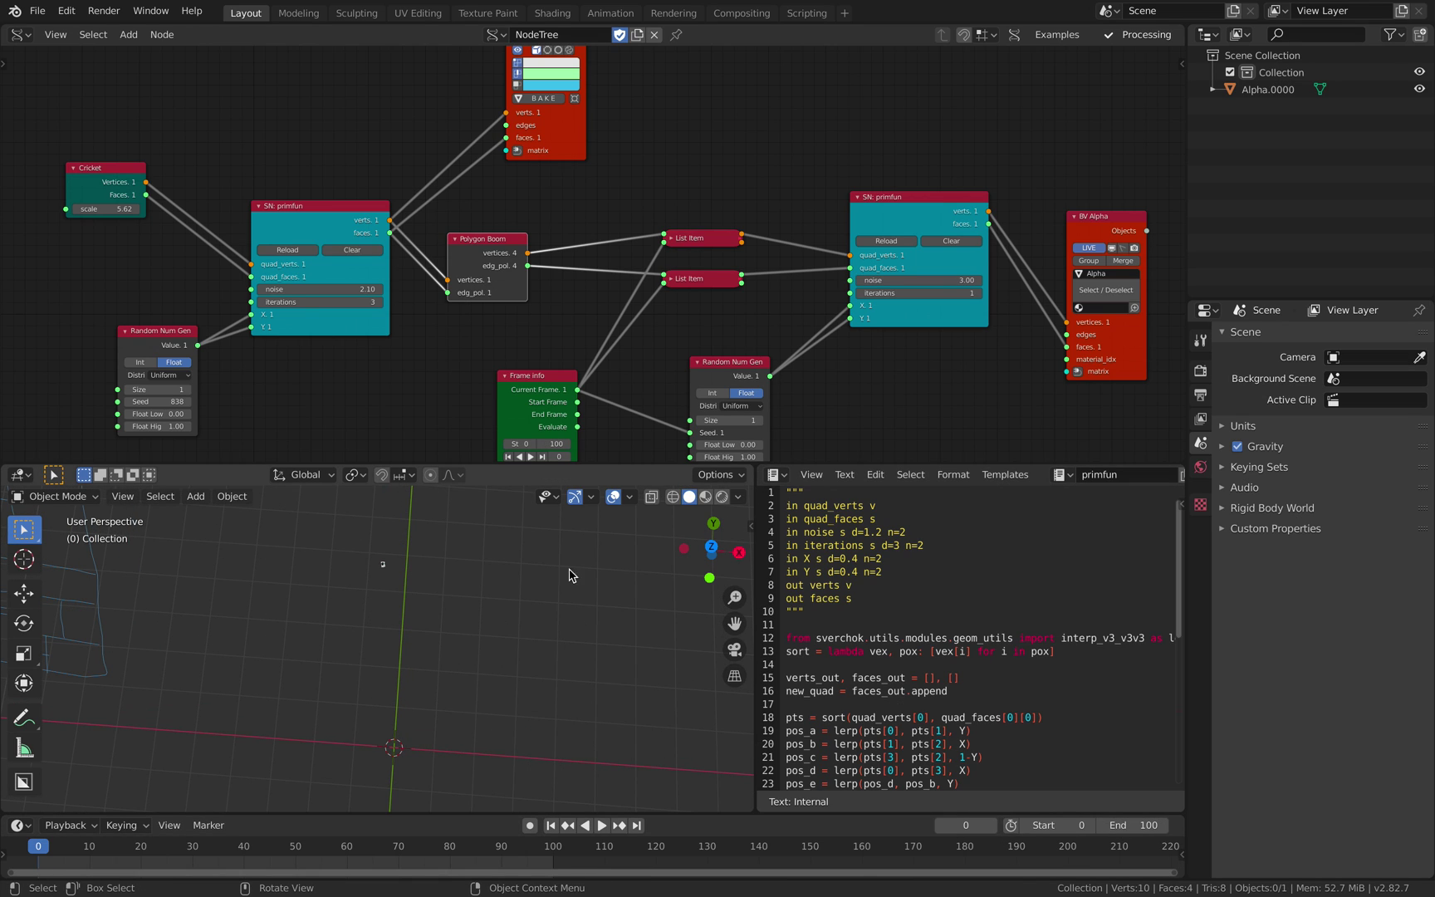
middle_drag(278, 283, 265, 225)
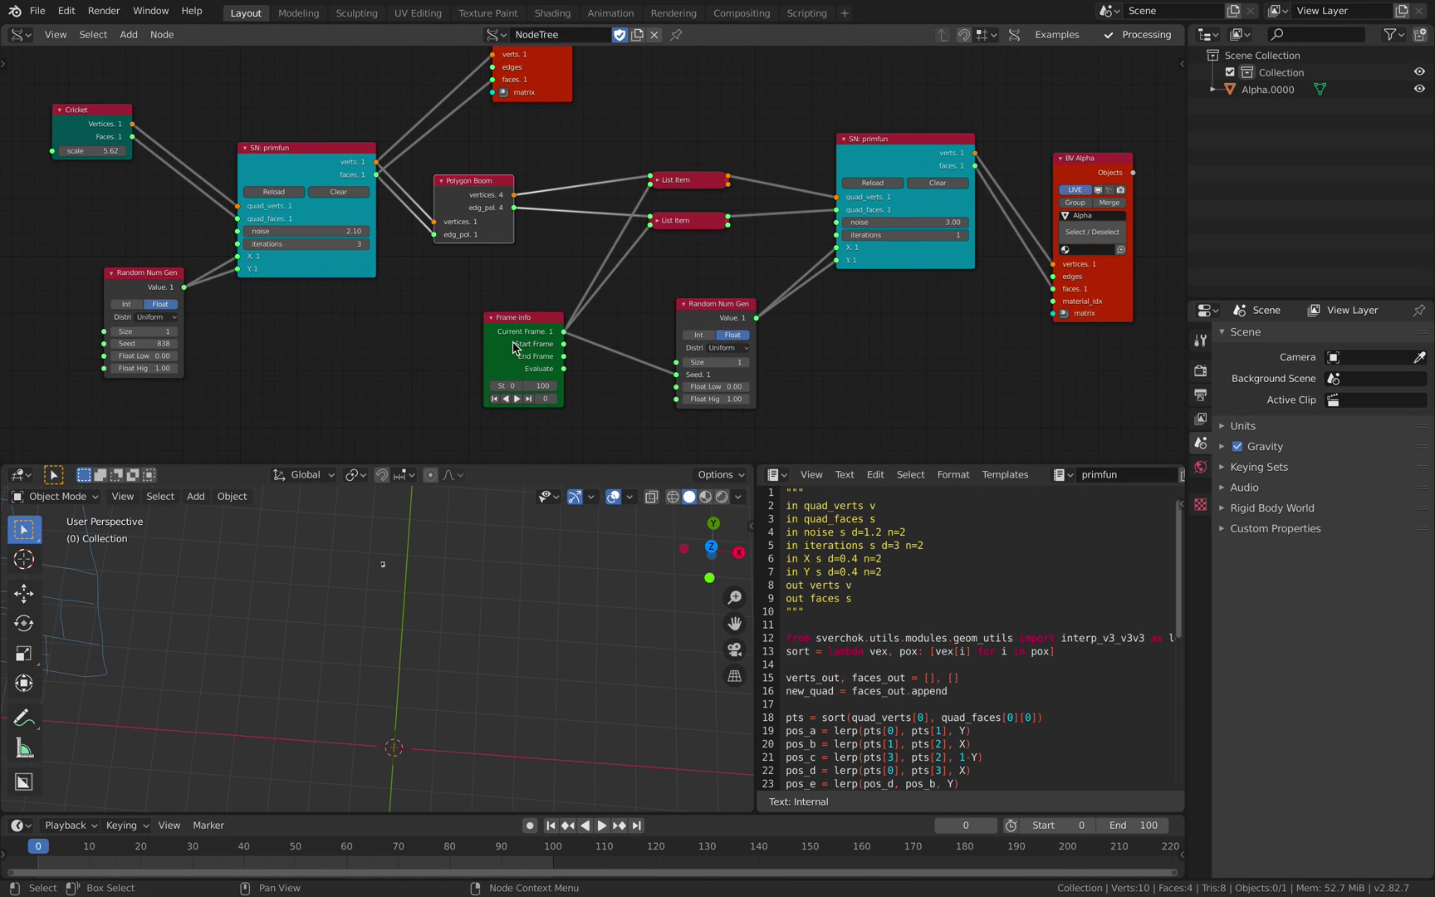
drag(512, 341, 490, 328)
Play and scrub the first few frames to check the Cricket subdivision against the node tree.
key(space)
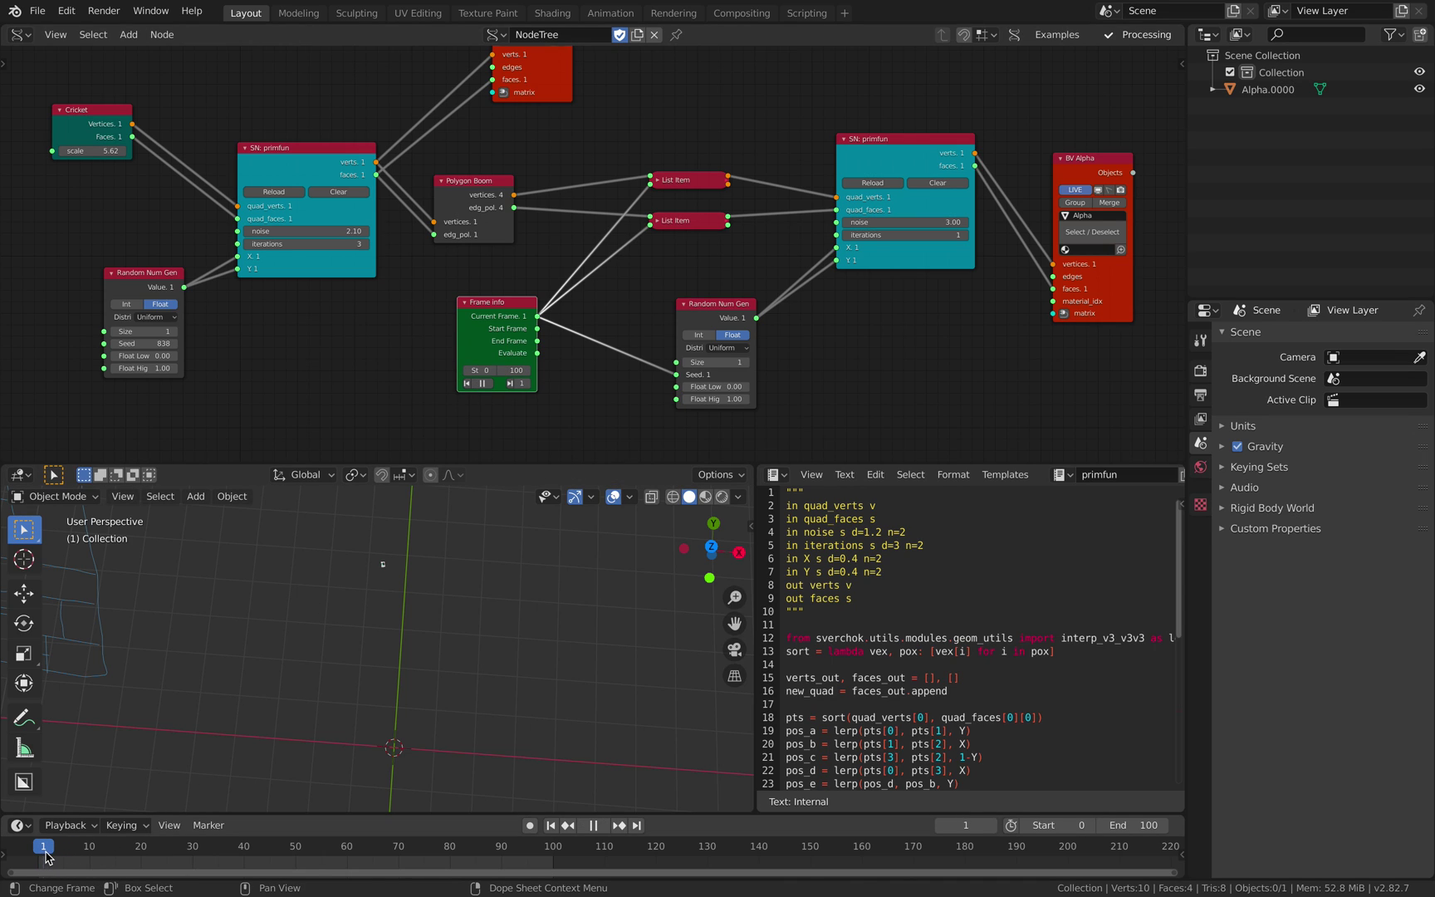
drag(45, 853, 53, 853)
drag(44, 851, 50, 850)
middle_drag(215, 356, 308, 361)
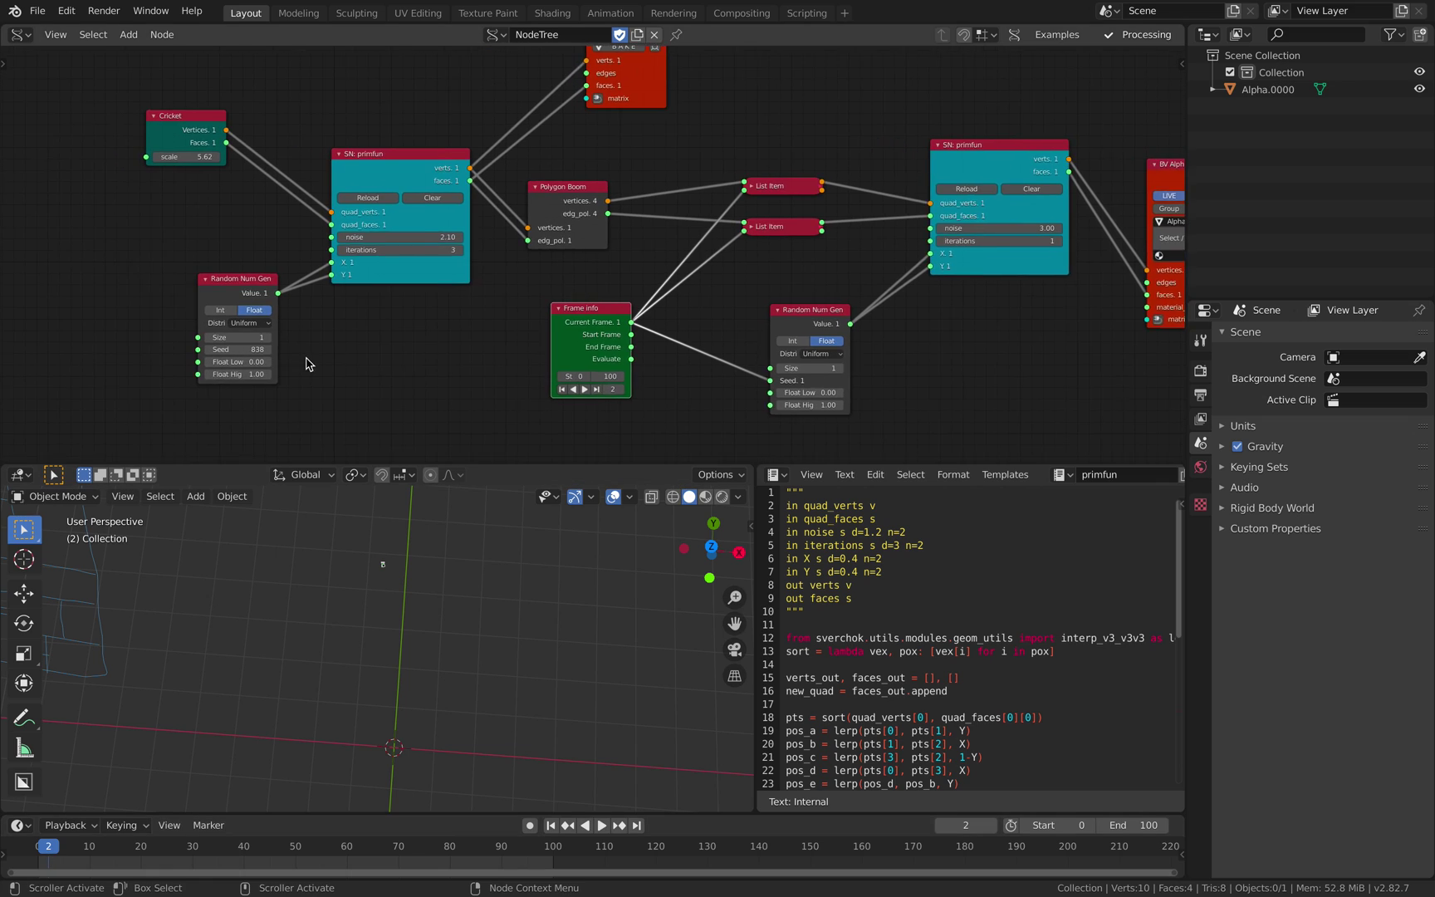
scroll(309, 359, up, 2)
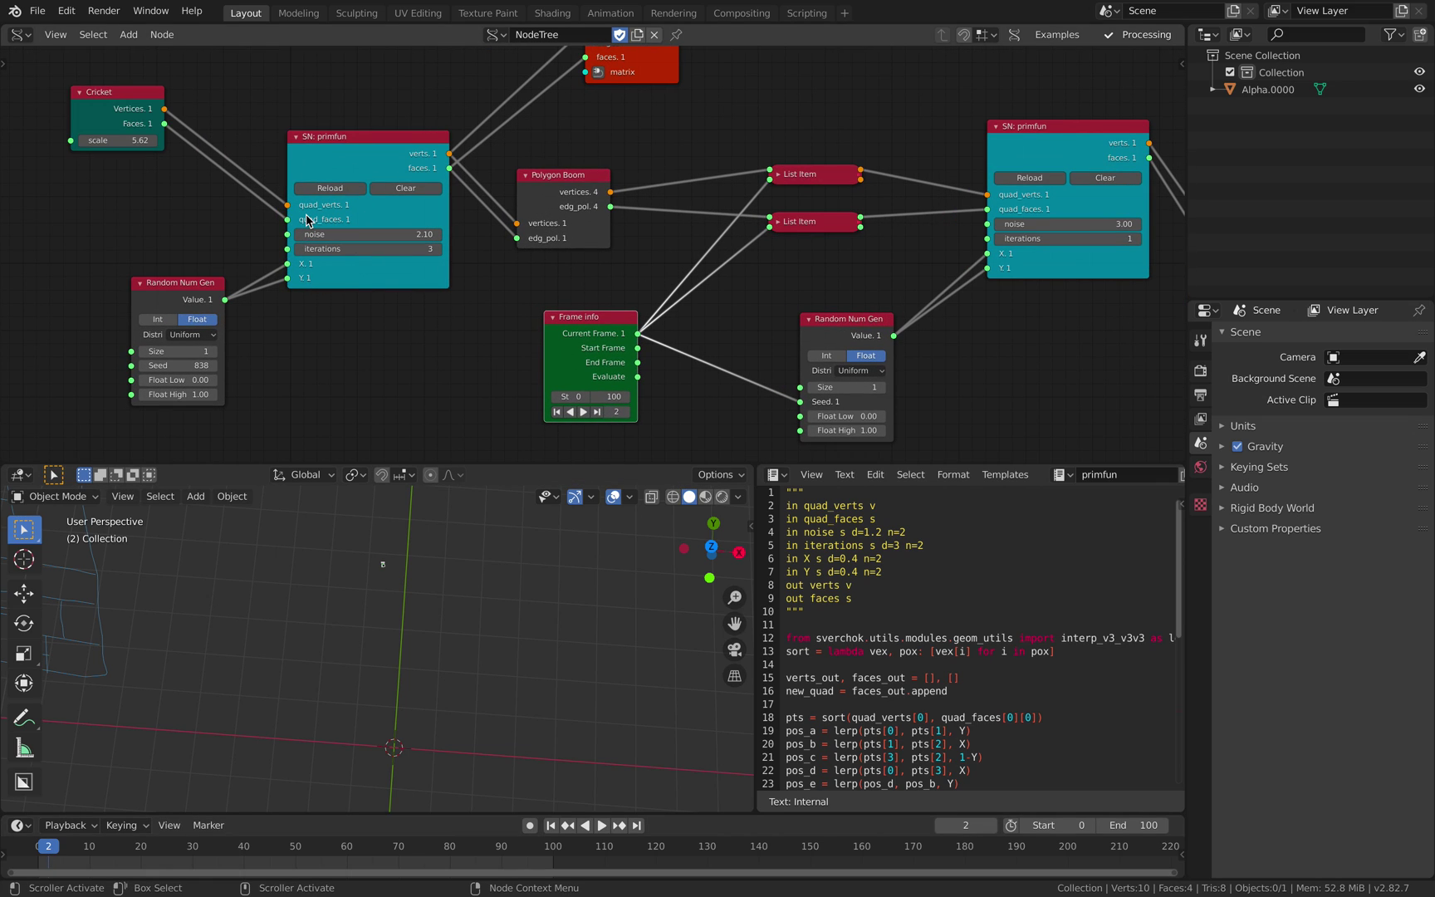
Replace the Cricket node with a Box node, connecting Vers to quad_verts and Pols to quad_faces on the first primfun node.
drag(119, 110, 117, 119)
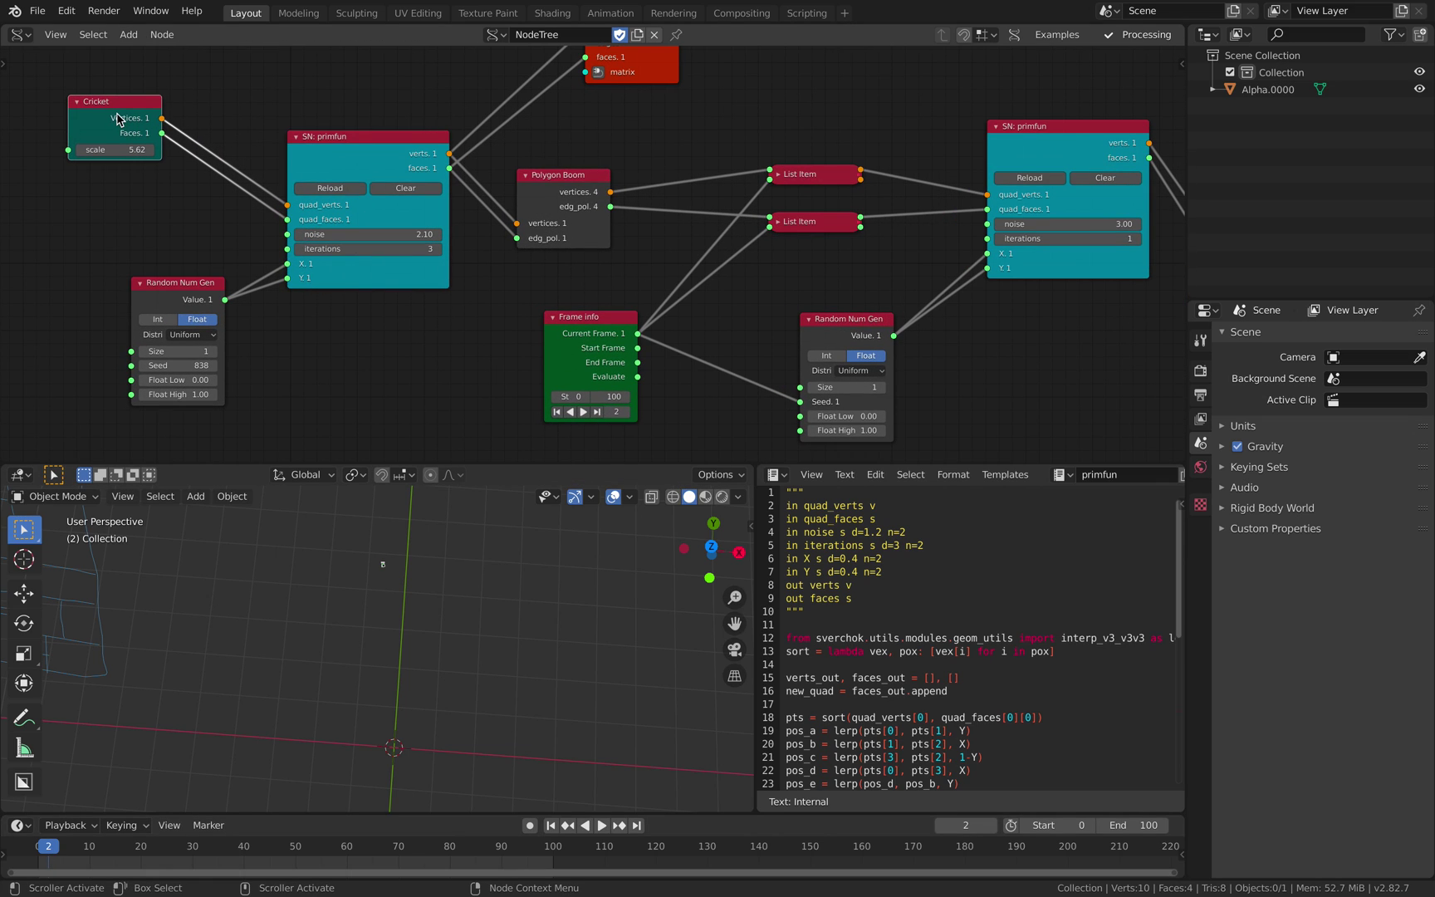
key(x)
key(shift+a)
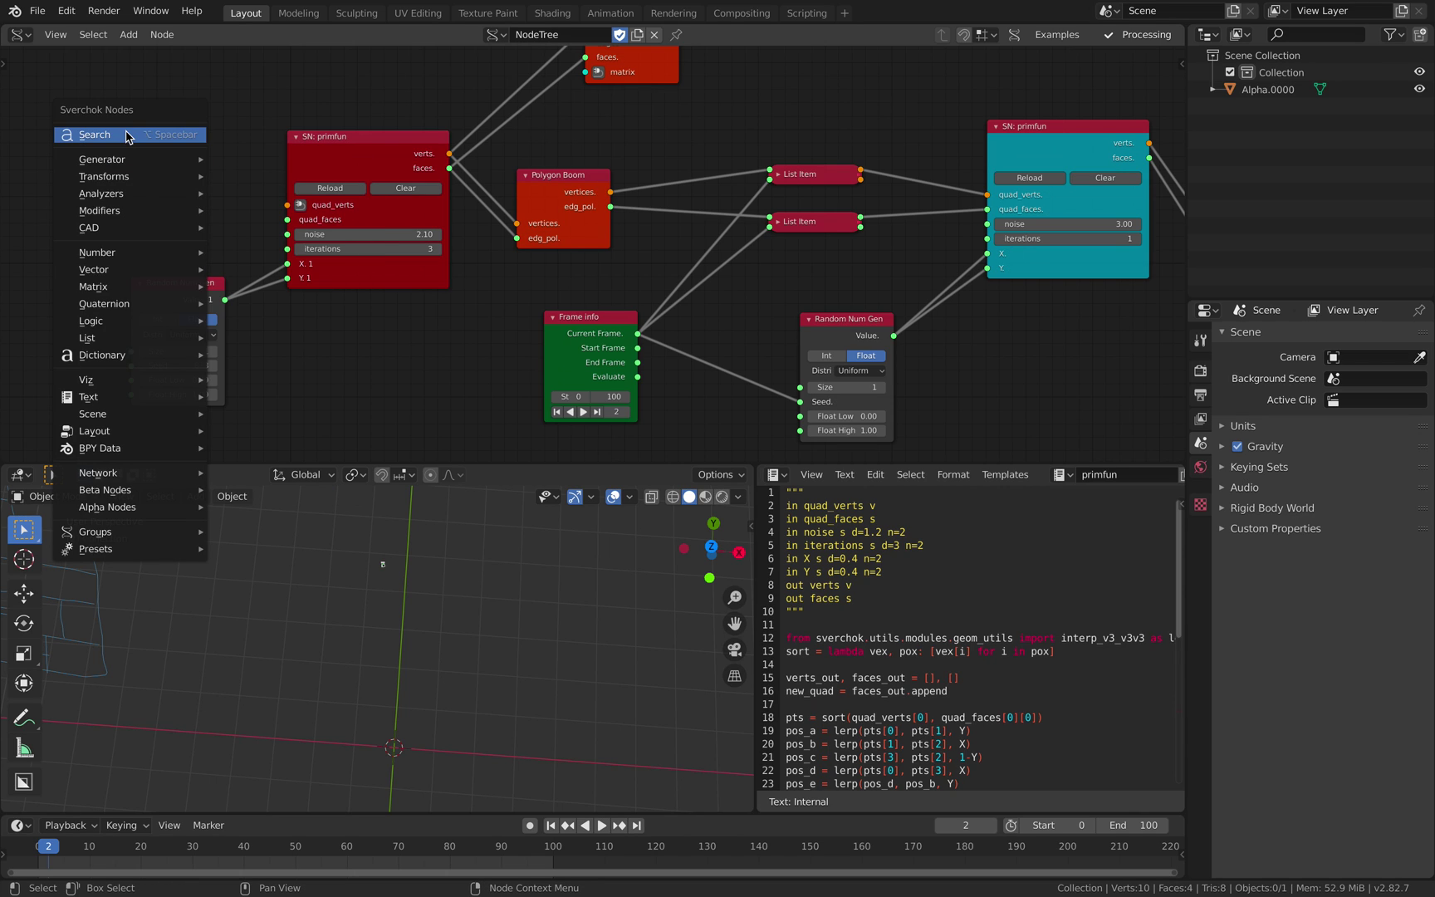
click(127, 133)
text(box)
key(Return)
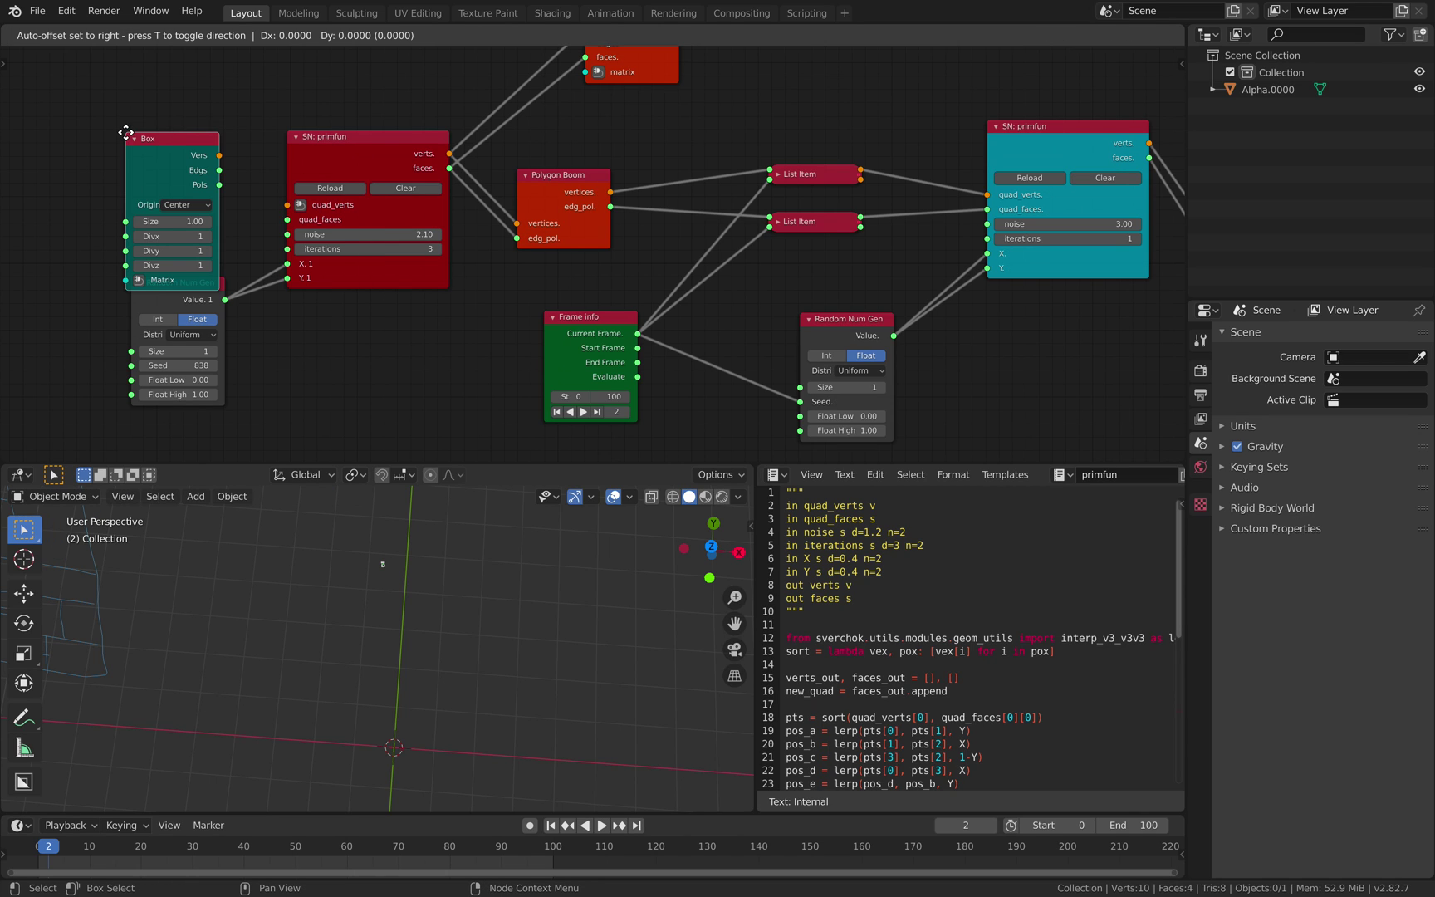
click(207, 133)
drag(201, 126, 287, 205)
drag(201, 155, 288, 219)
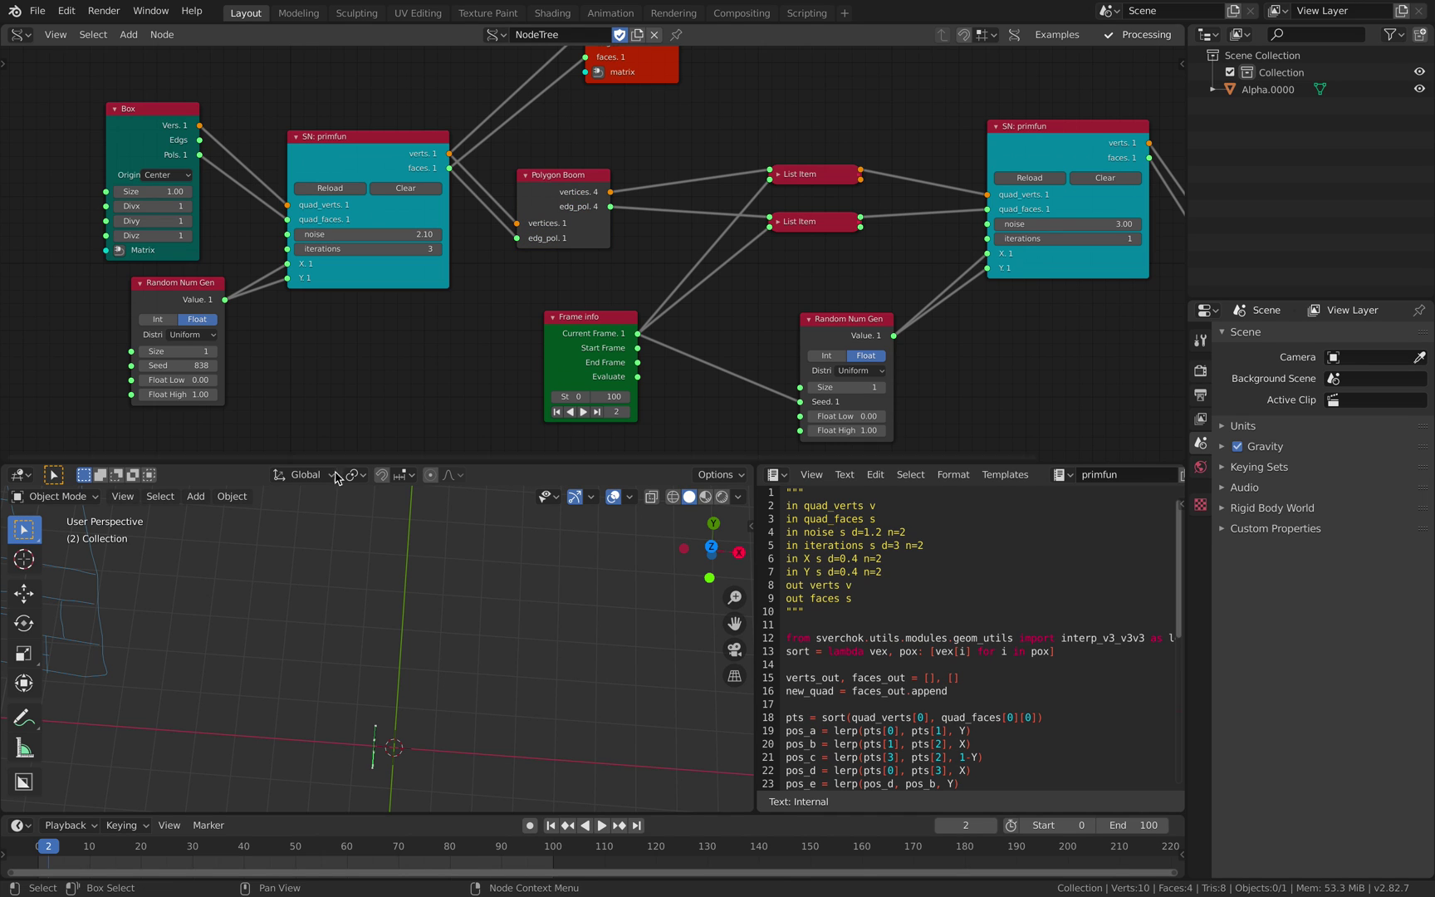
Step back and forth through frames 0 to 5 to examine which quad of the box face is subdivided.
middle_drag(390, 582, 442, 531)
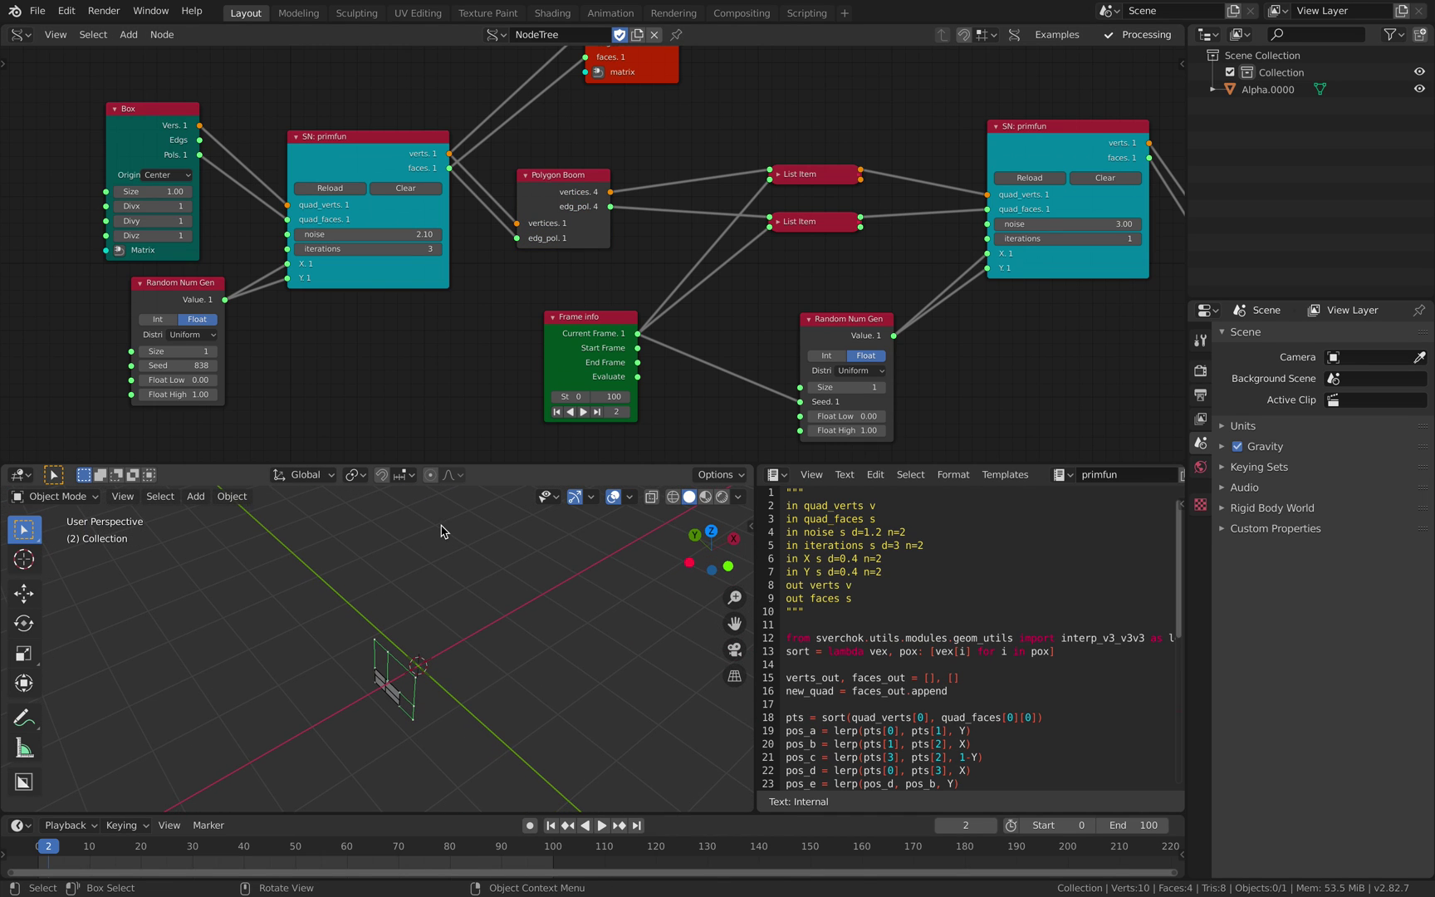
key(Right)
key(Right)
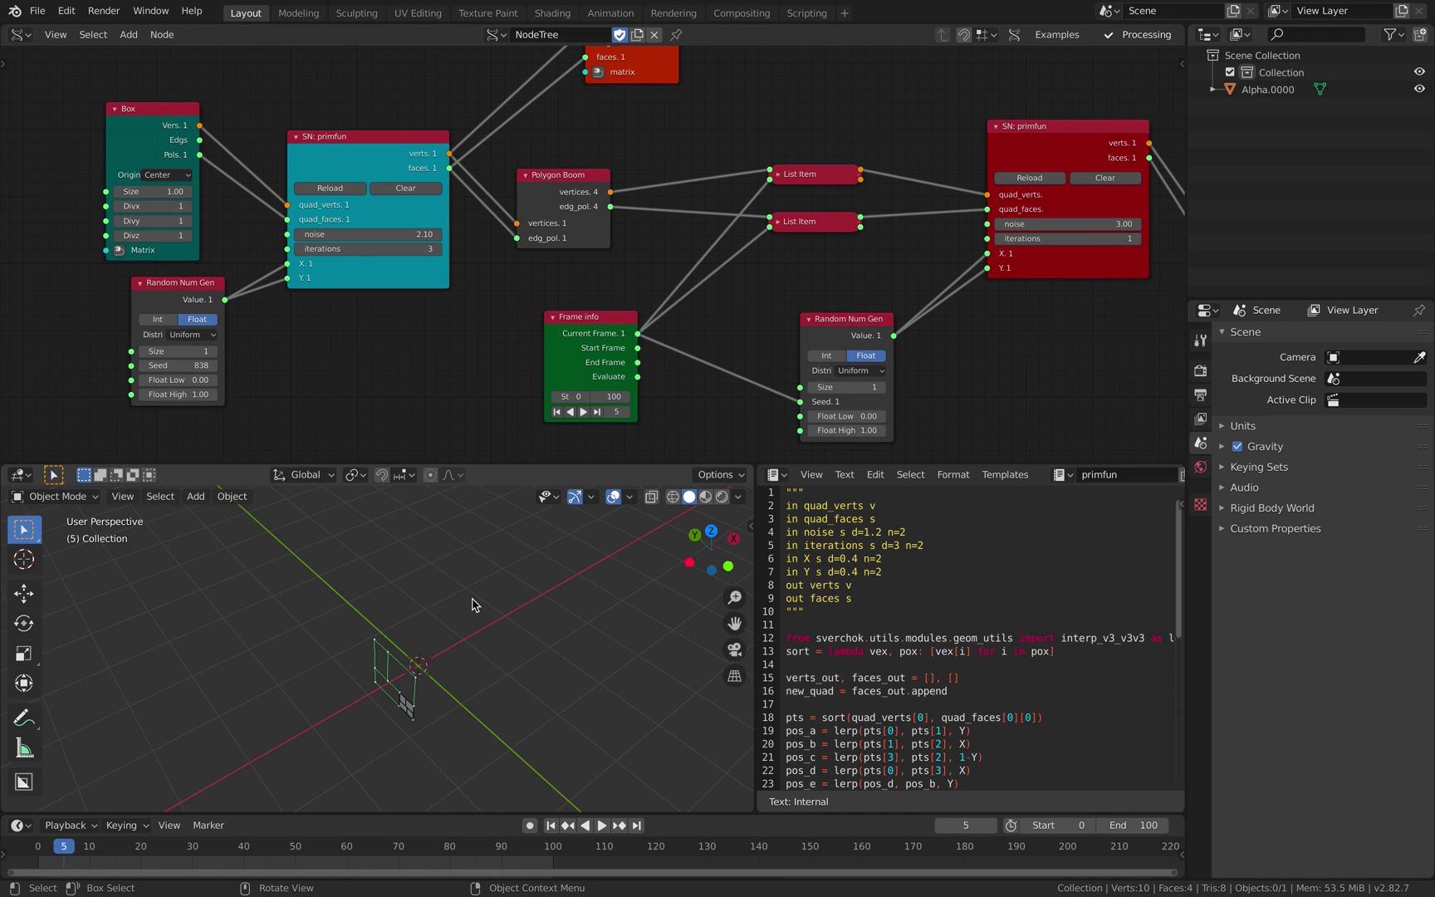
key(Left)
key(Left)
key(Left)
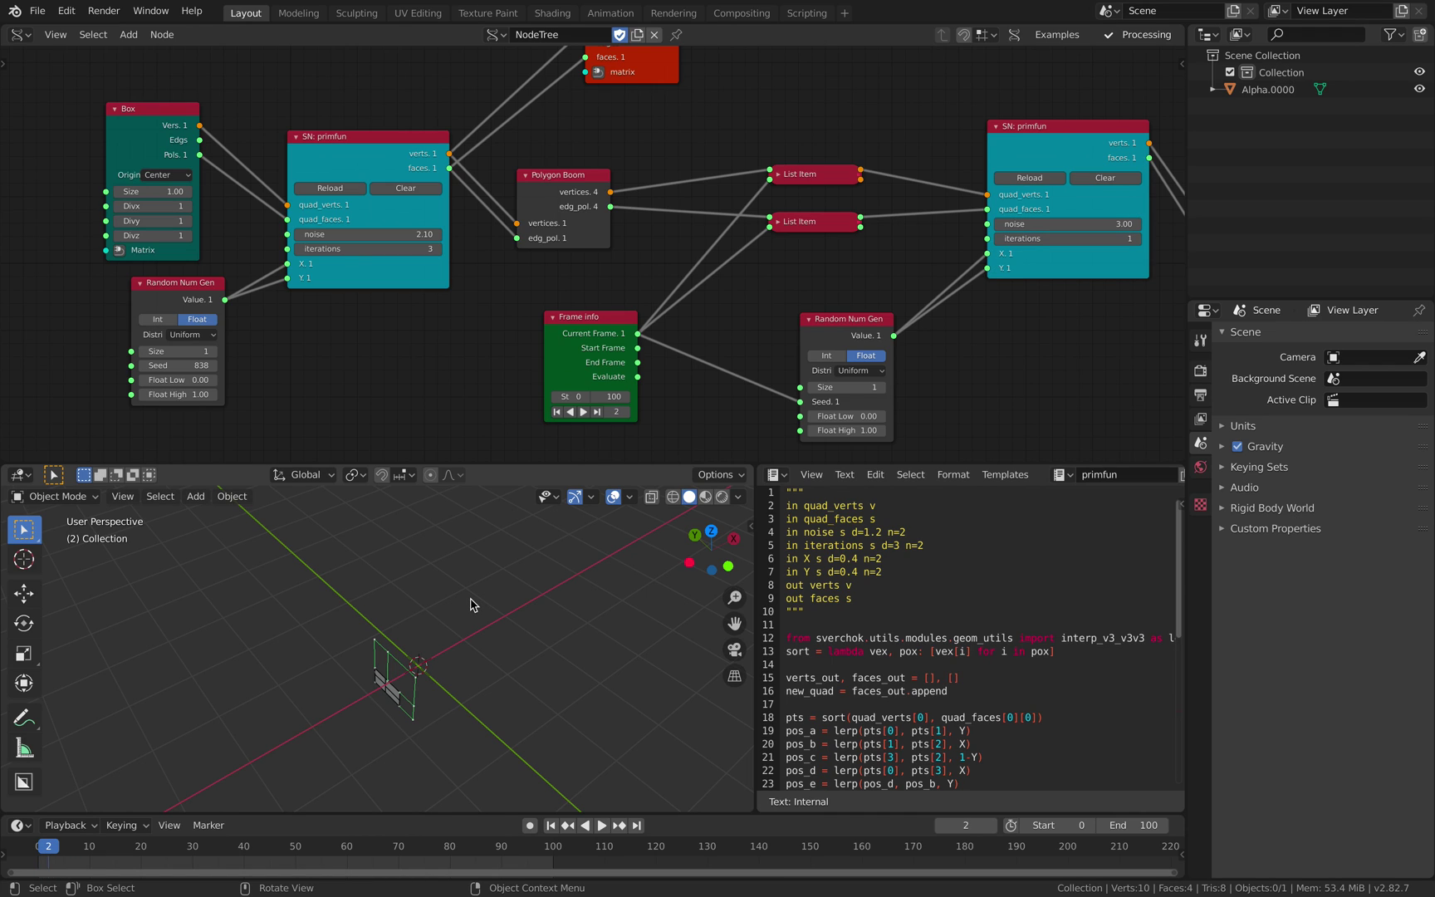
key(Left)
key(Left)
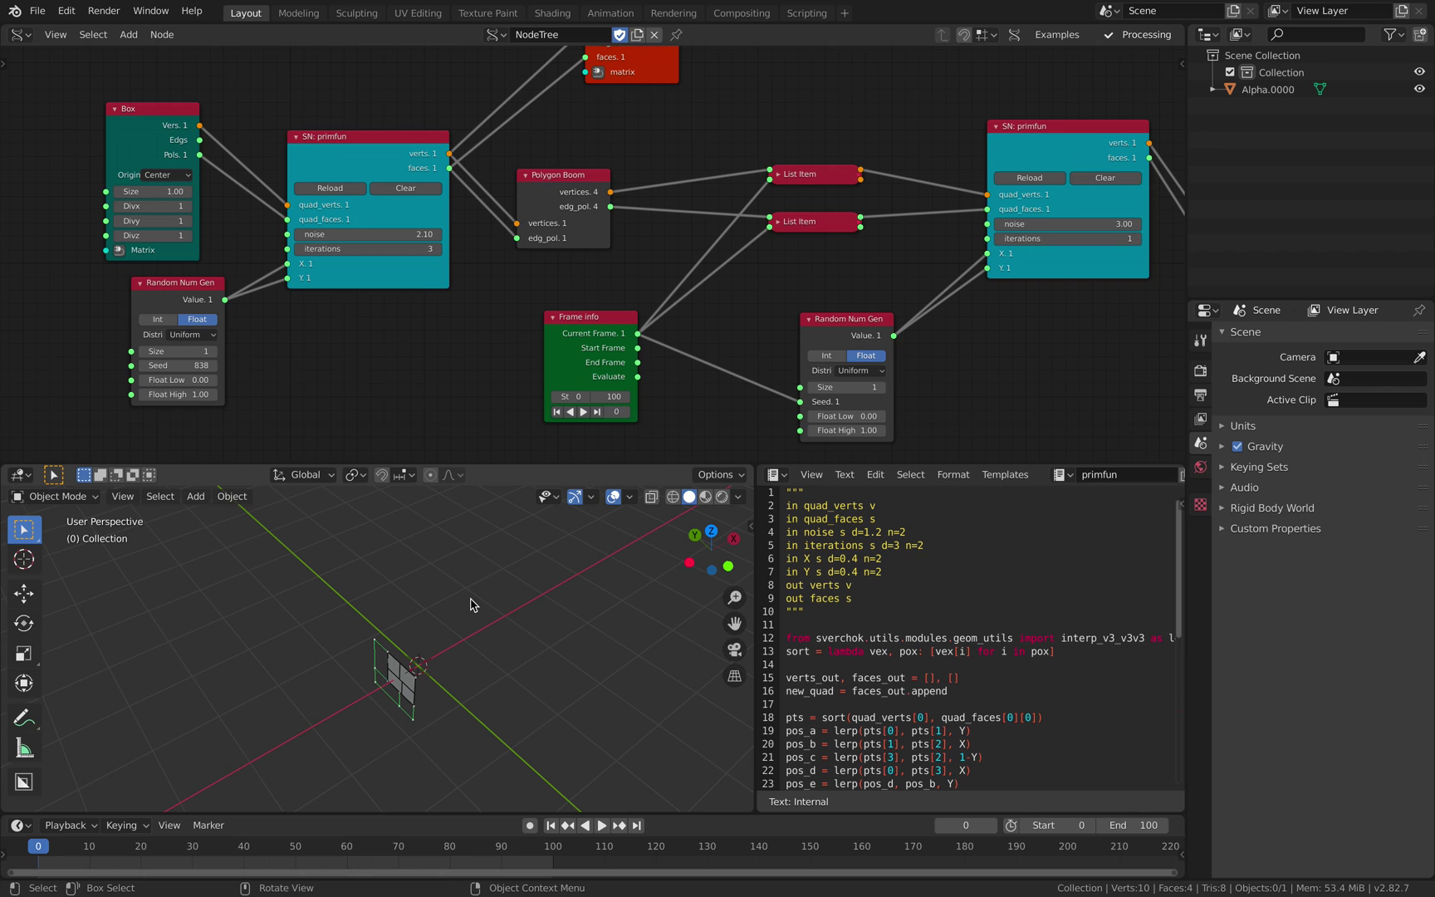
key(Right)
middle_drag(425, 335, 413, 363)
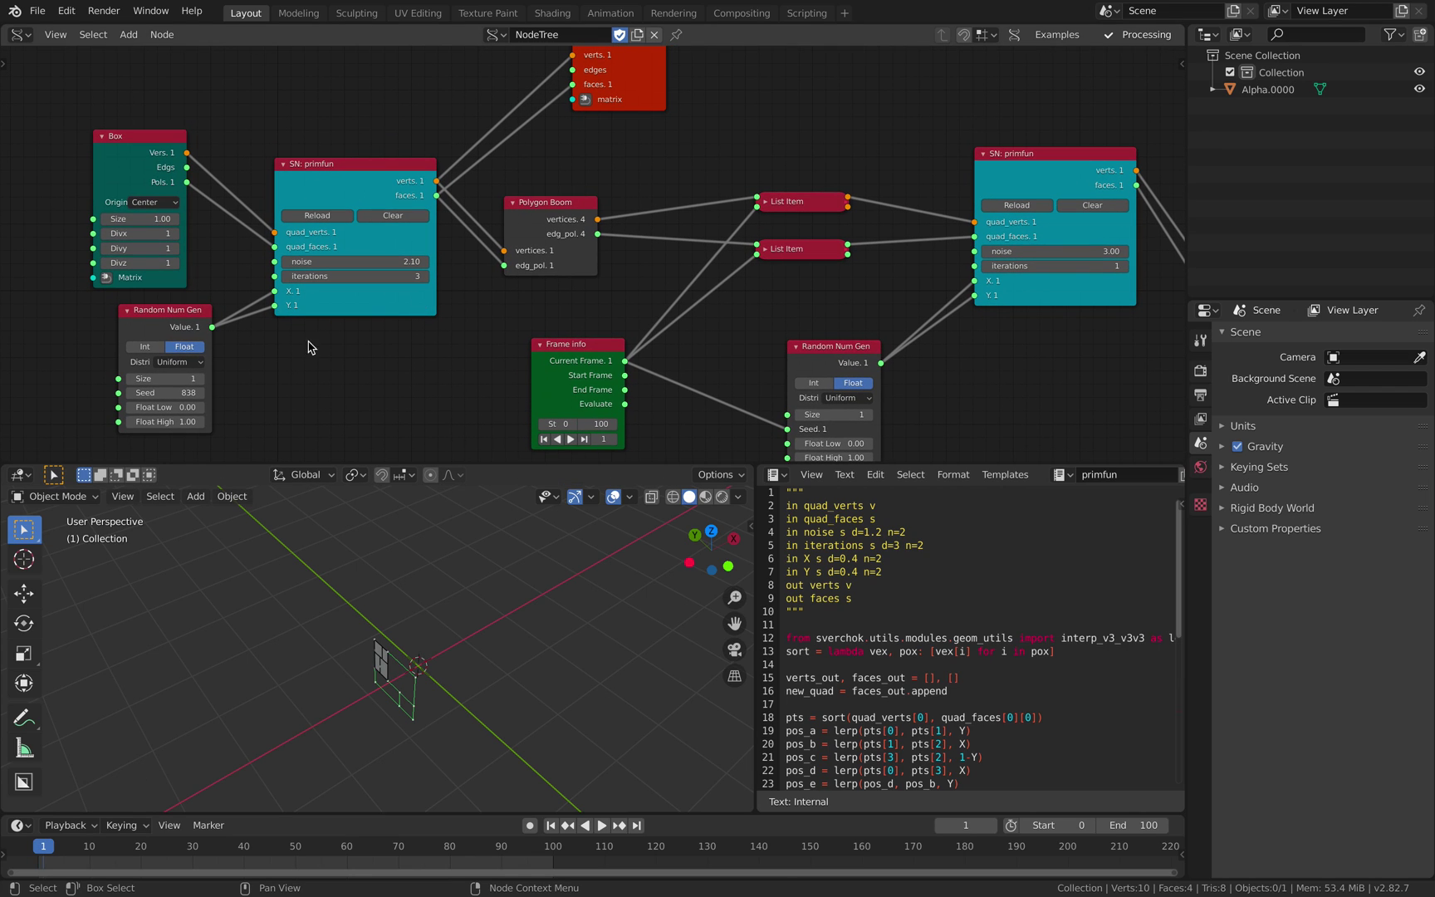
key(Left)
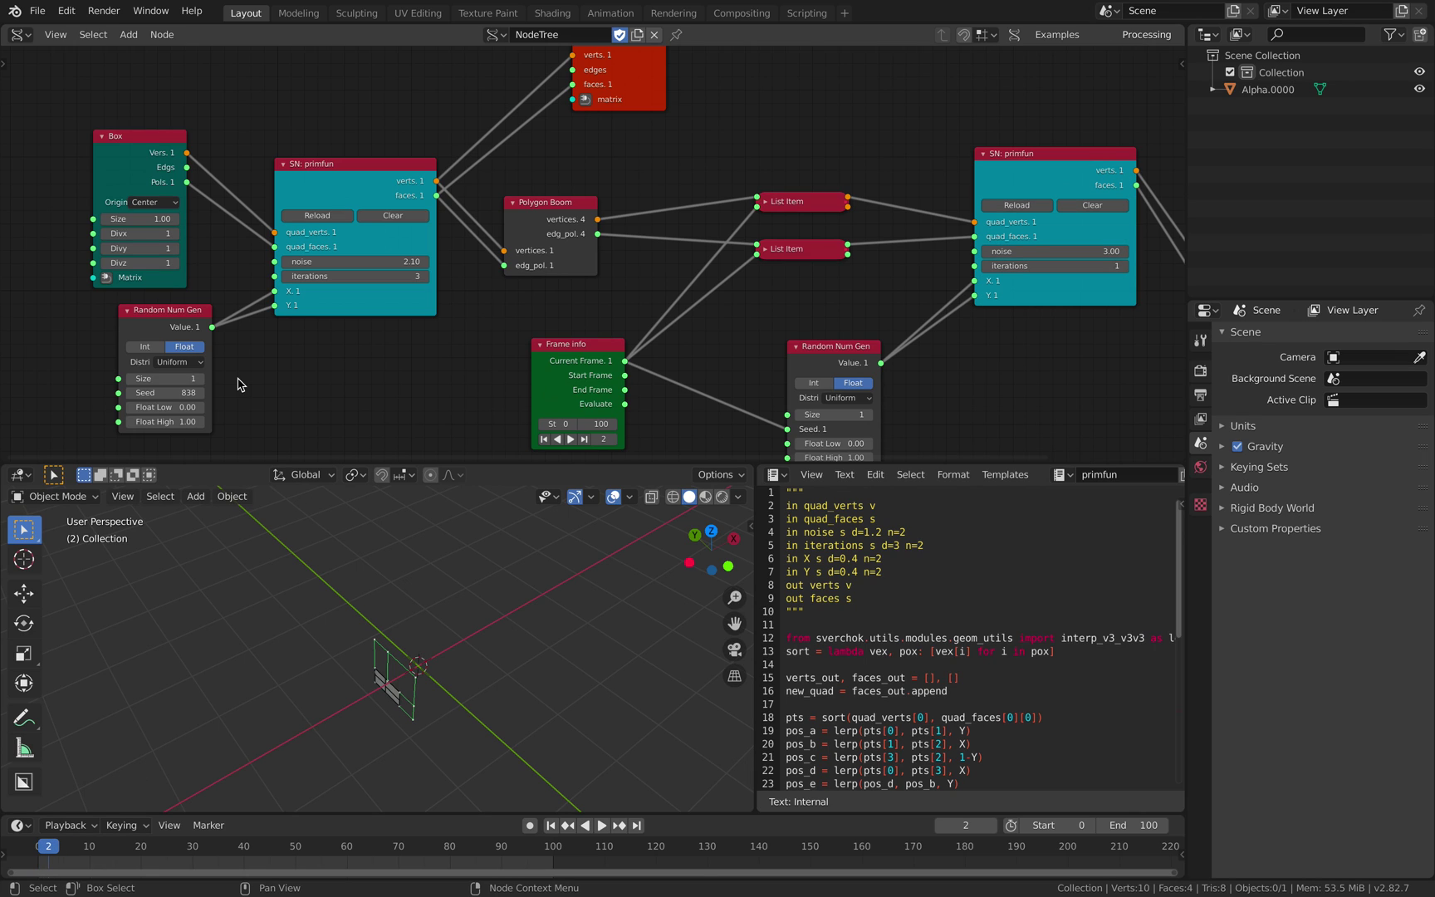
Shift the first primfun and Box nodes slightly, and set the Box size to 2.26.
drag(321, 191, 320, 181)
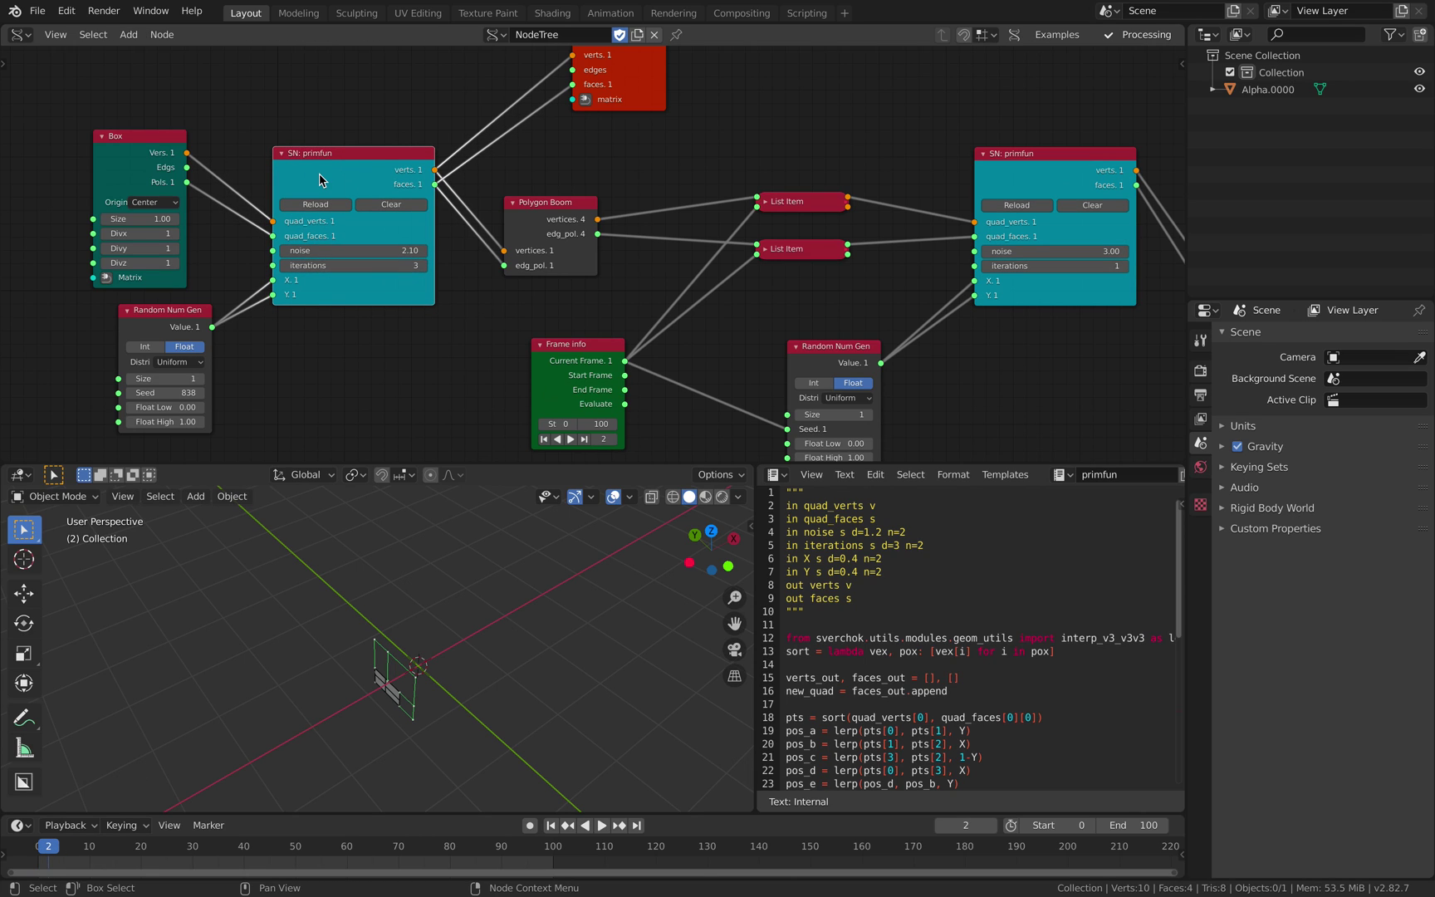
click(525, 231)
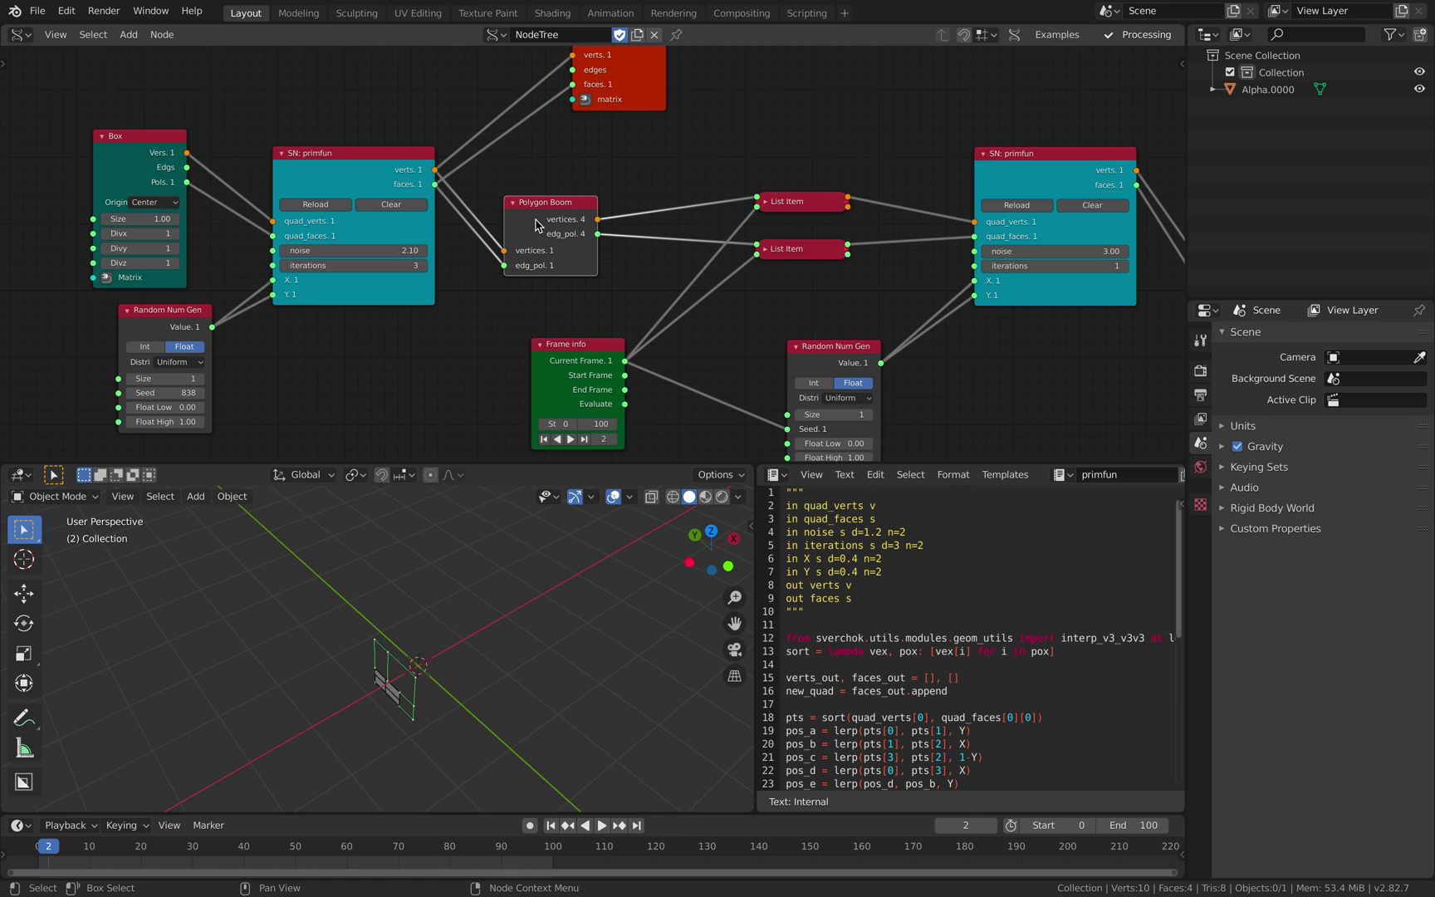
scroll(720, 336, down, 2)
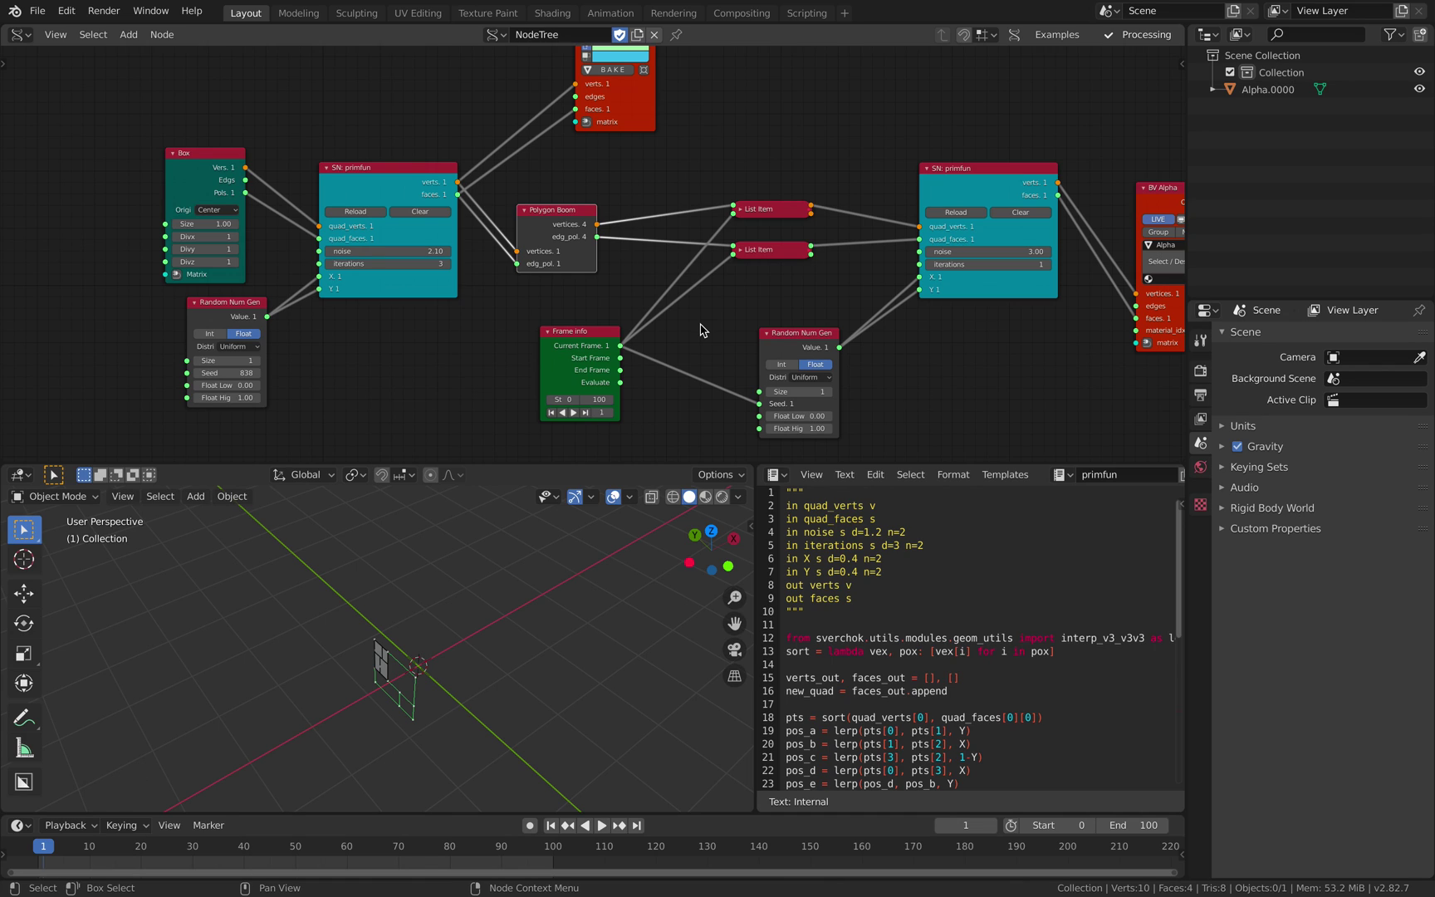
drag(207, 163, 205, 156)
drag(210, 216, 274, 217)
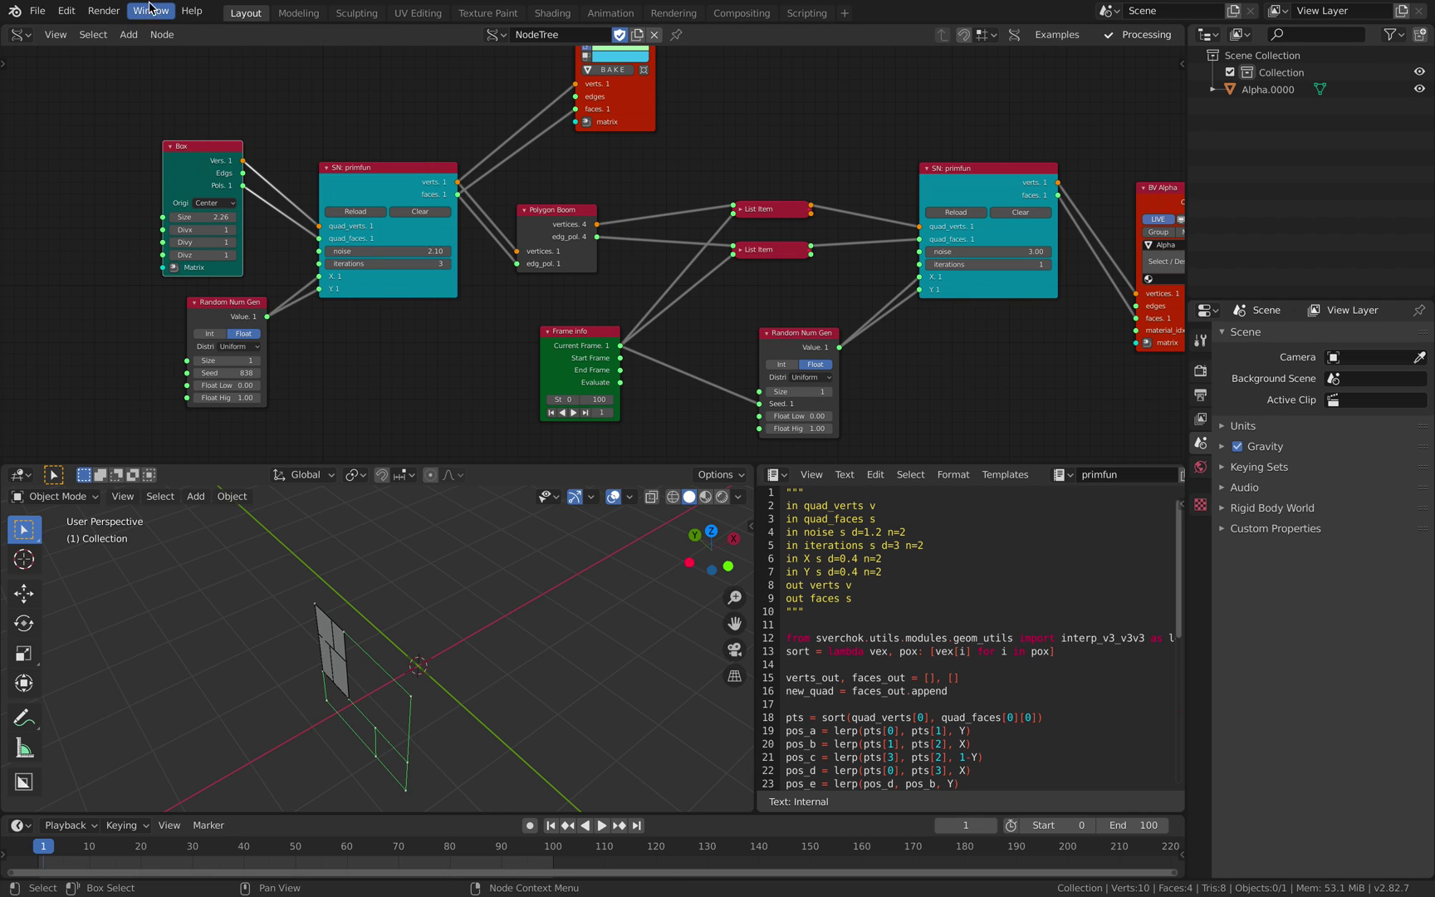
Sort the Desktop files by modification date, newest first, and open test_monad_sub_010.blend.
click(37, 10)
mouse_move(103, 72)
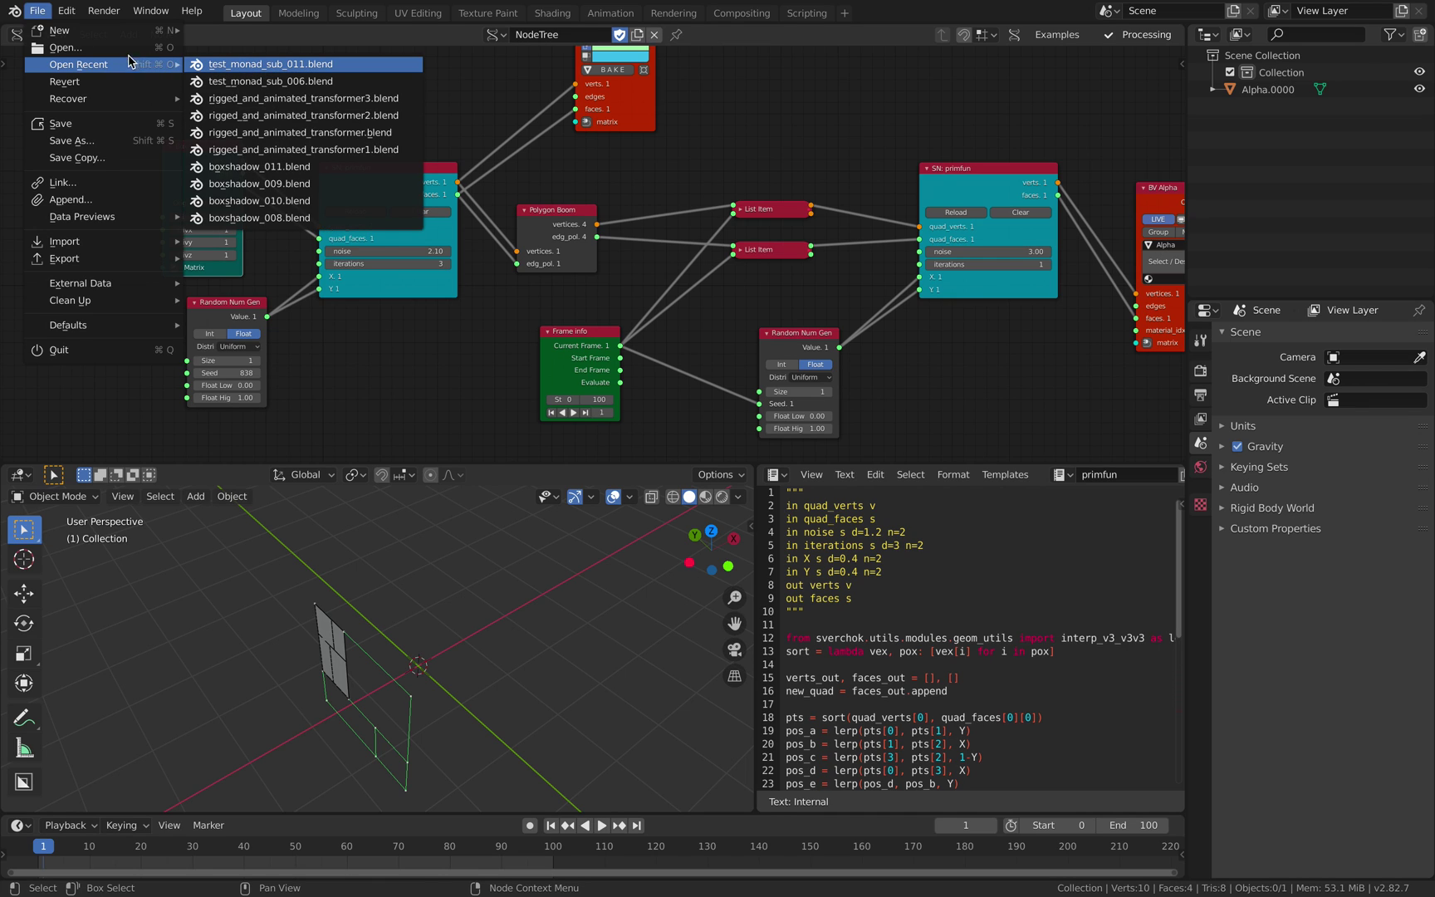
click(249, 64)
click(586, 467)
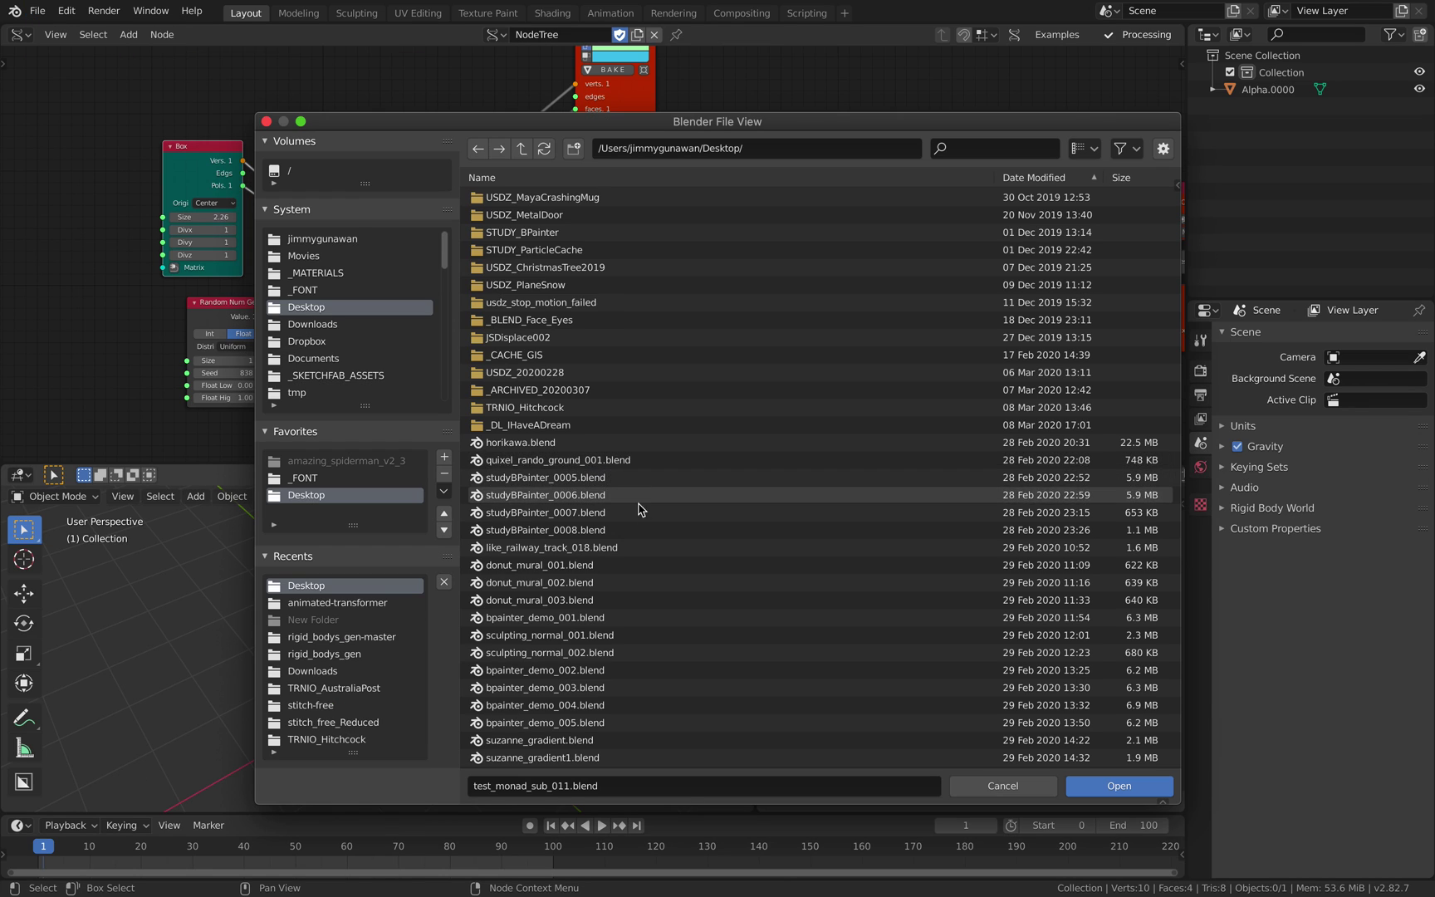
scroll(640, 545, down, 5)
click(1058, 179)
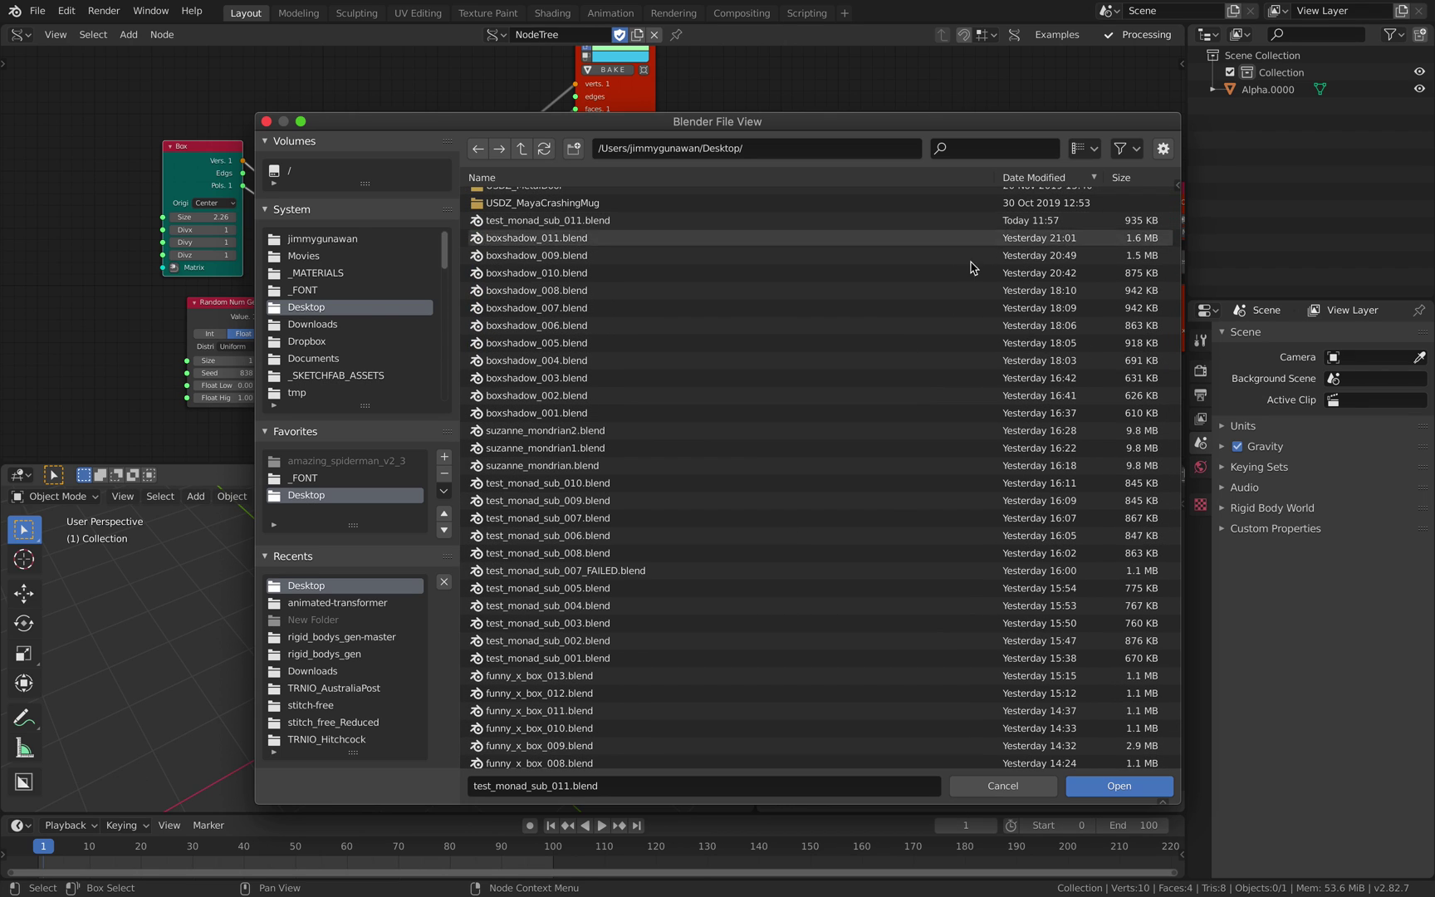
scroll(833, 466, down, 3)
scroll(833, 475, down, 7)
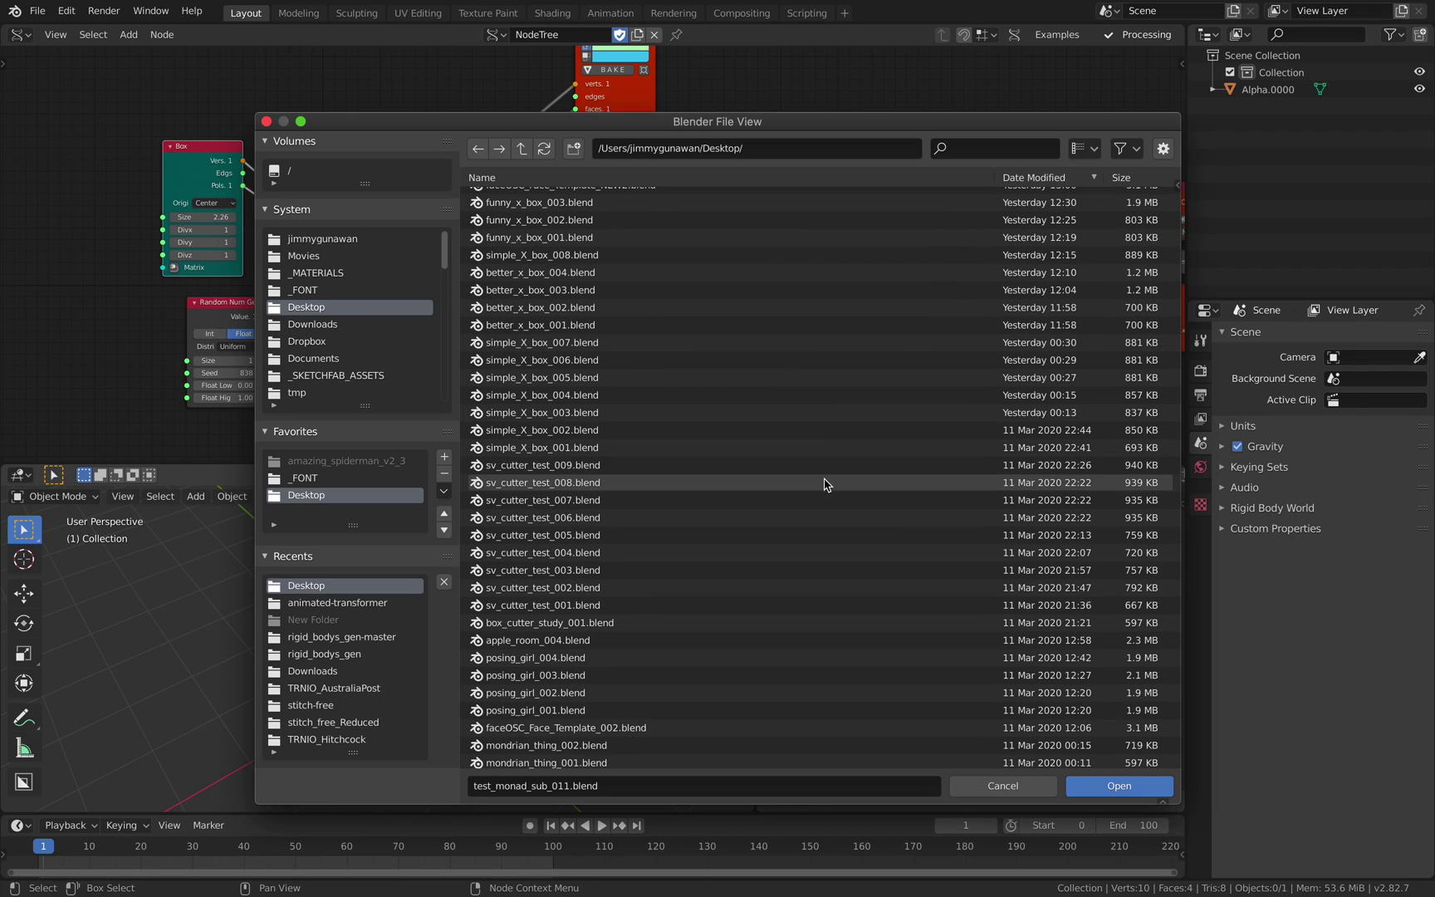
scroll(673, 378, up, 2)
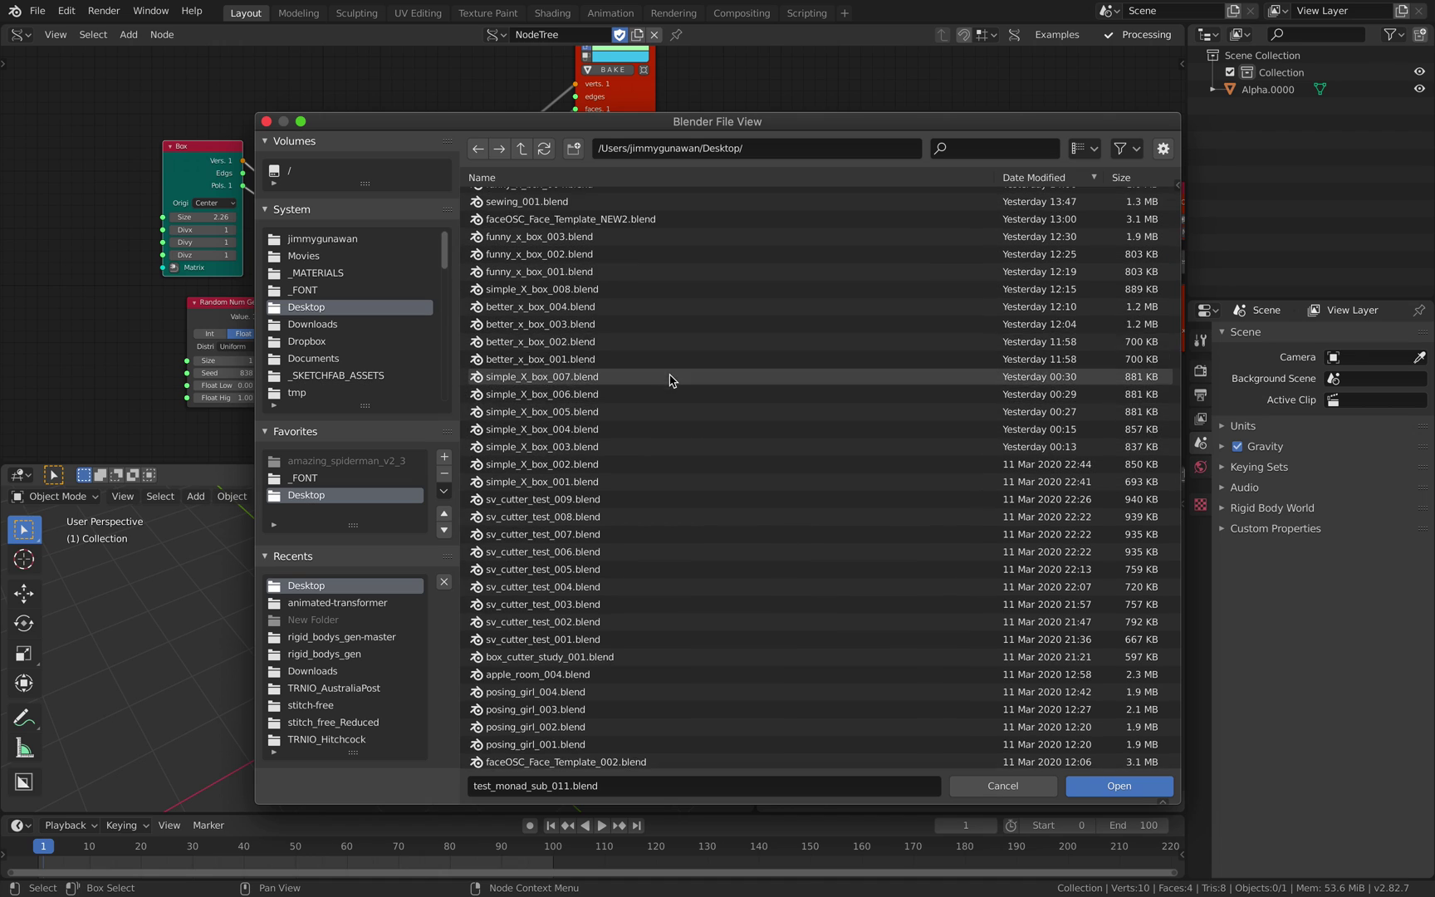
scroll(665, 382, up, 6)
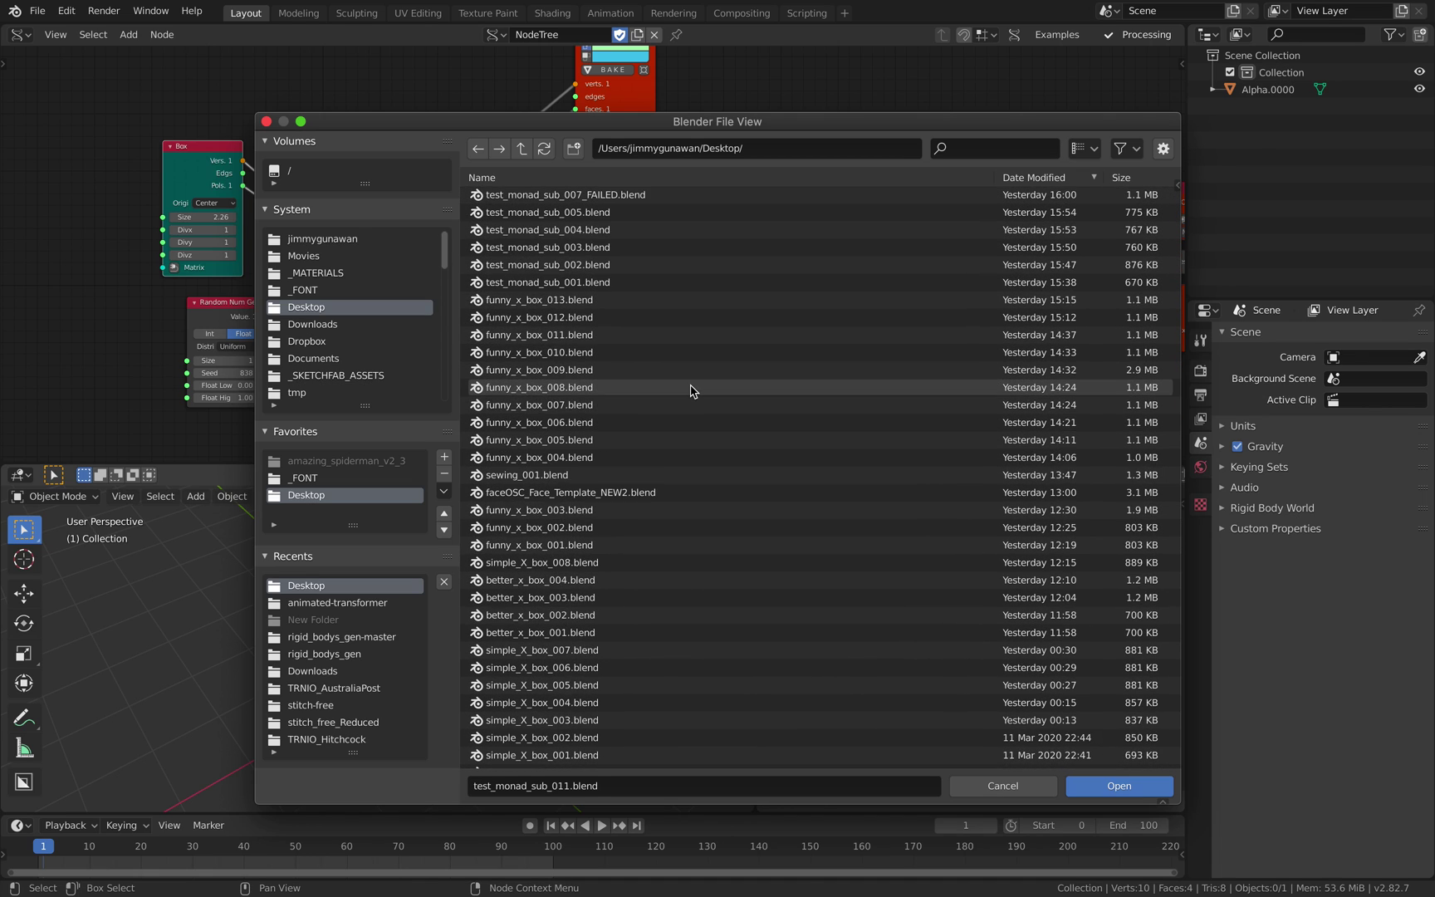
scroll(689, 389, up, 2)
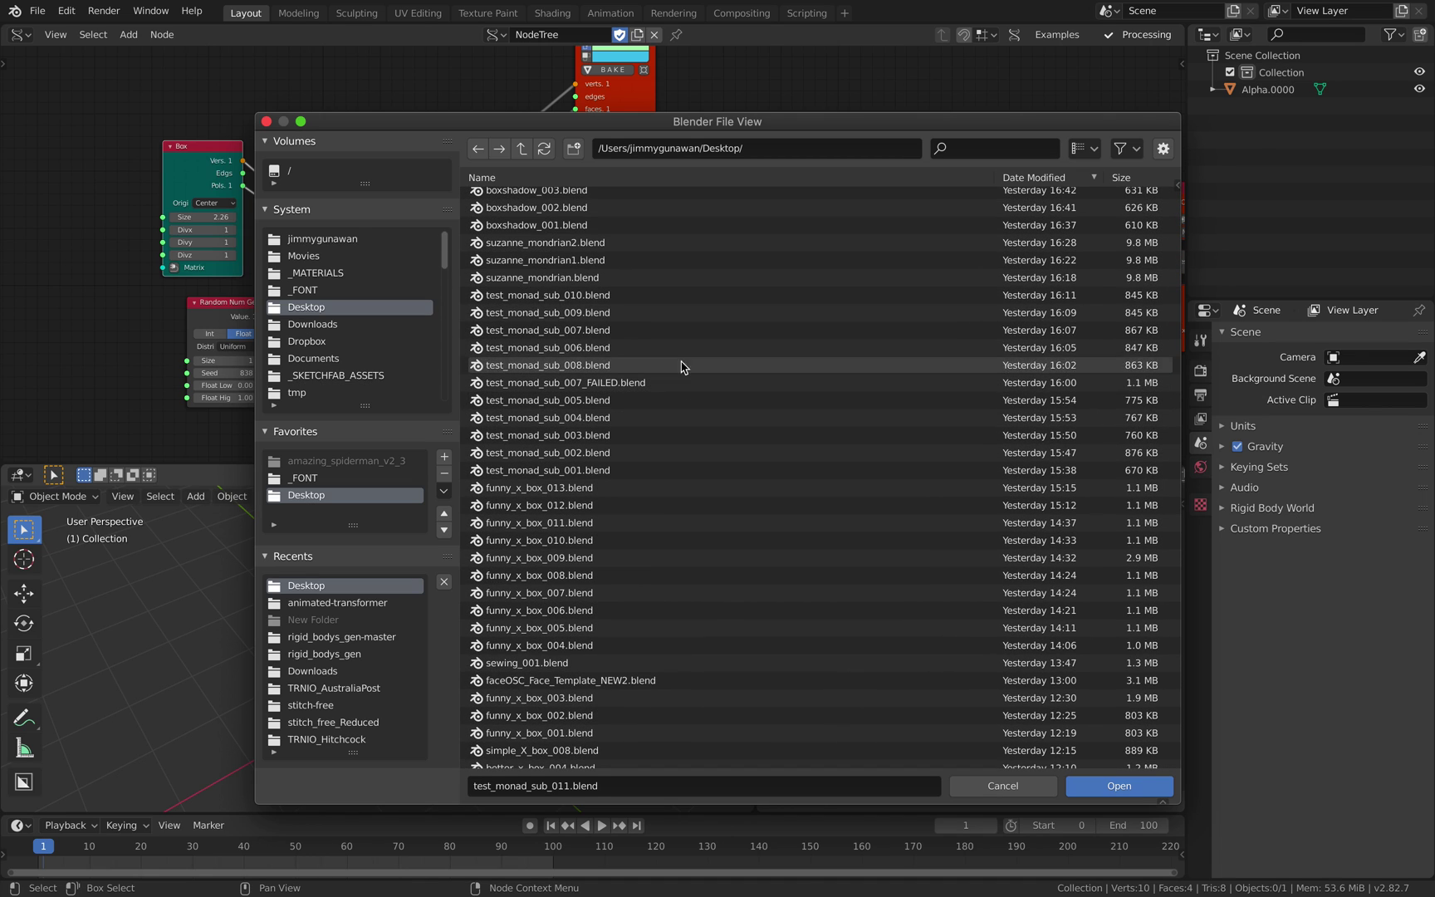
click(643, 297)
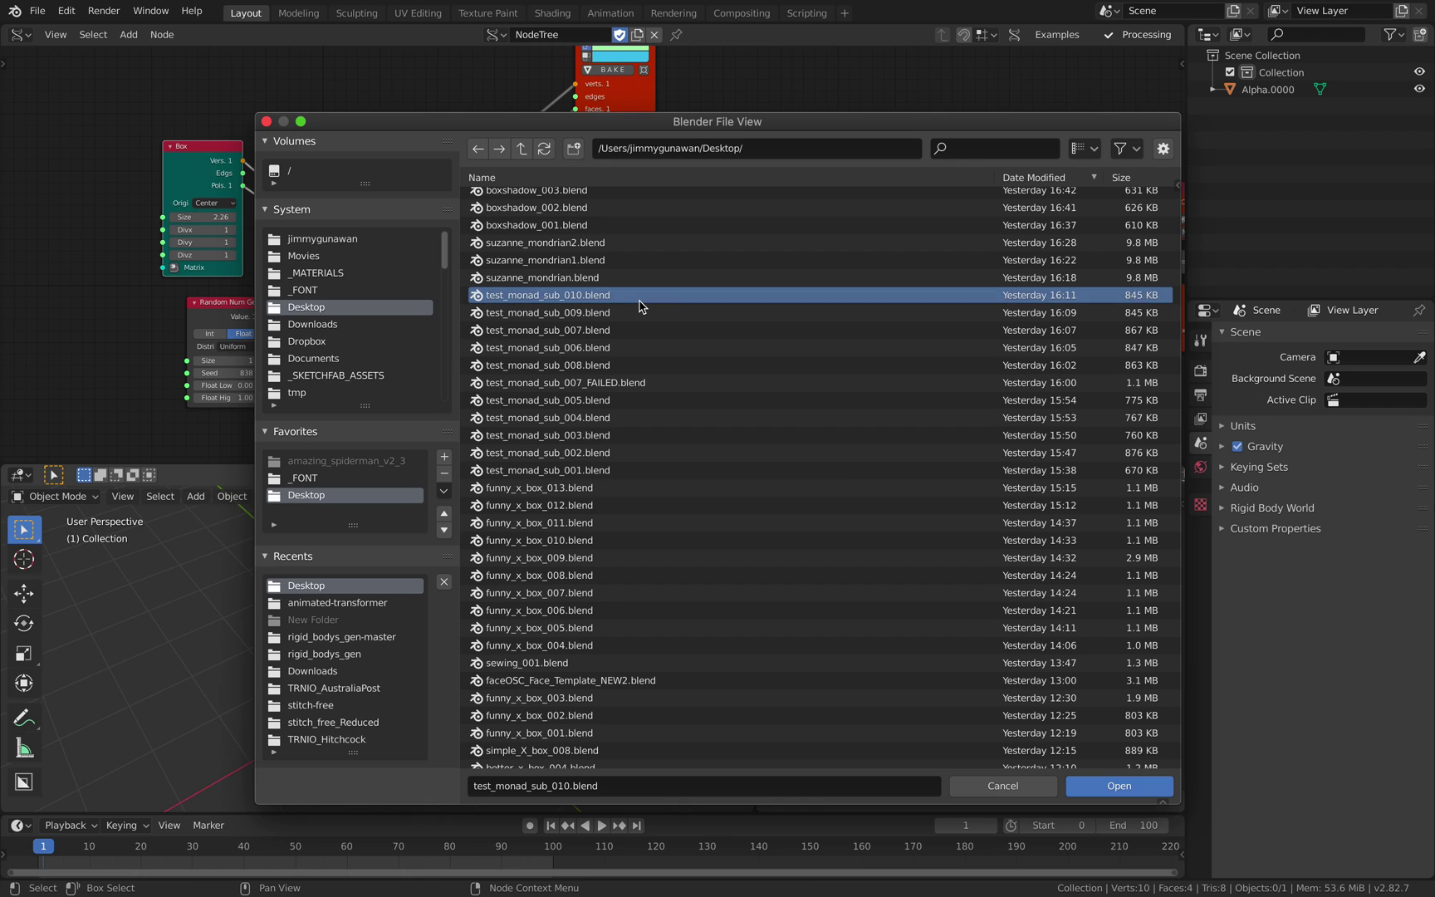
click(1141, 785)
click(366, 586)
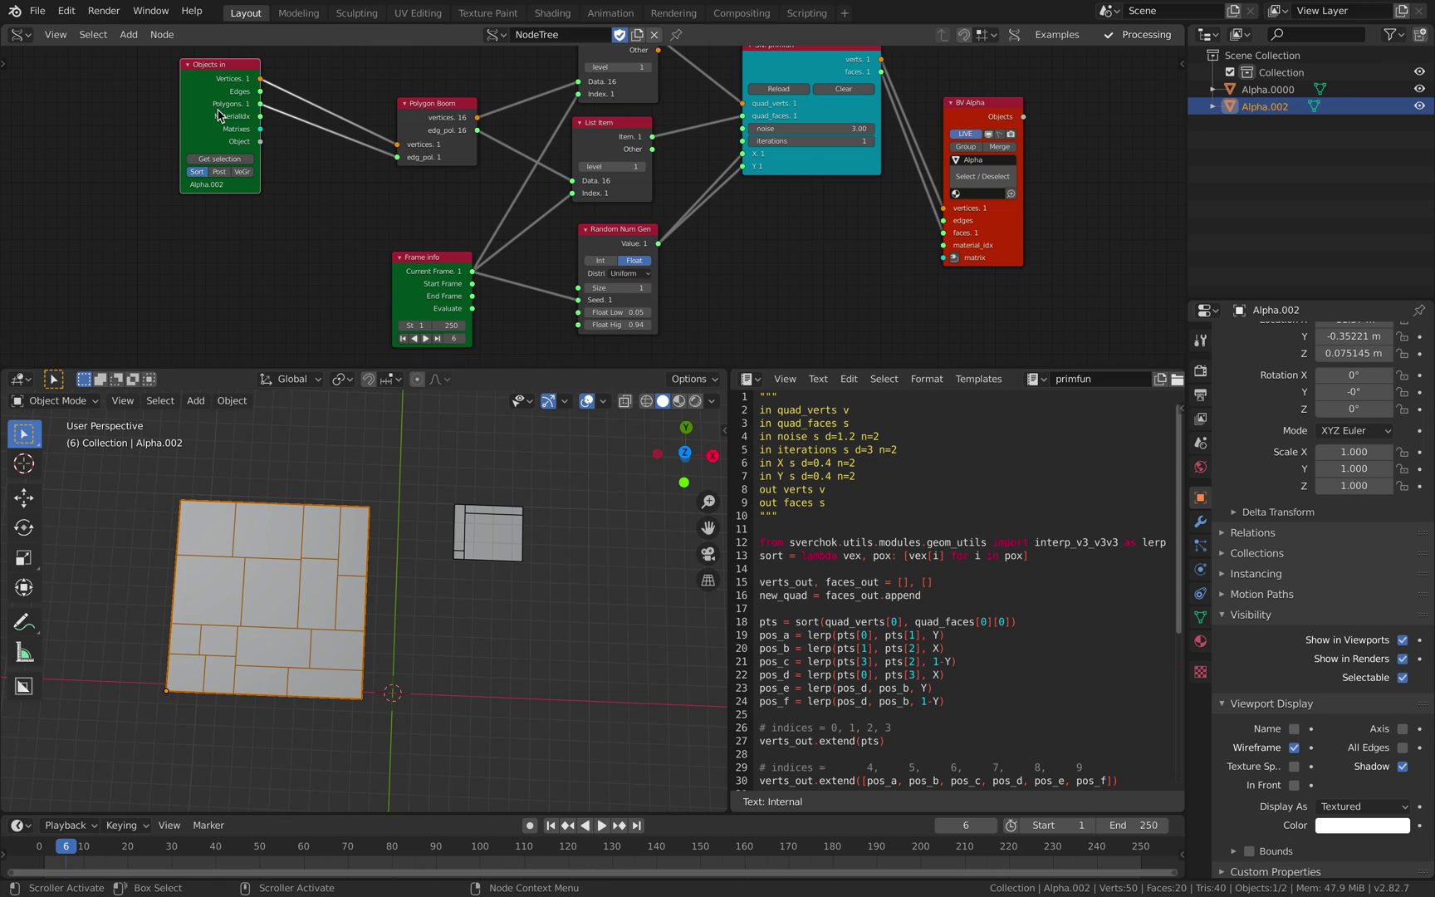
Move the Objects in node slightly closer to Polygon Boom and view the subdivided Alpha.002 mesh at an angle.
drag(217, 111, 221, 117)
mouse_move(398, 504)
middle_down()
mouse_move(432, 498)
mouse_move(408, 474)
middle_up()
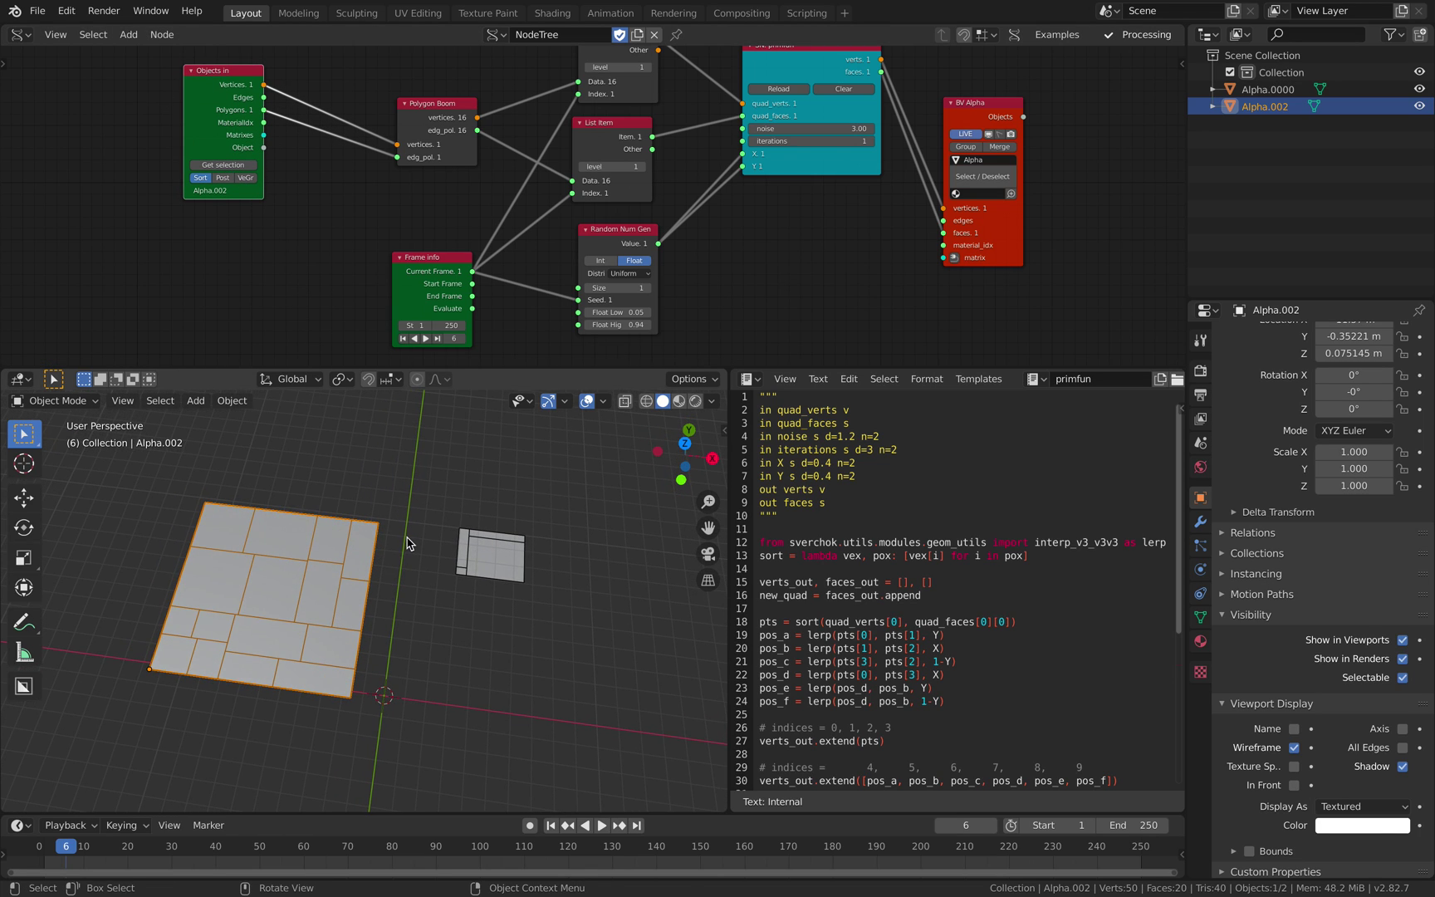
Shift the Polygon Boom node slightly and move the Frame info node up closer beneath it.
middle_drag(516, 299, 503, 321)
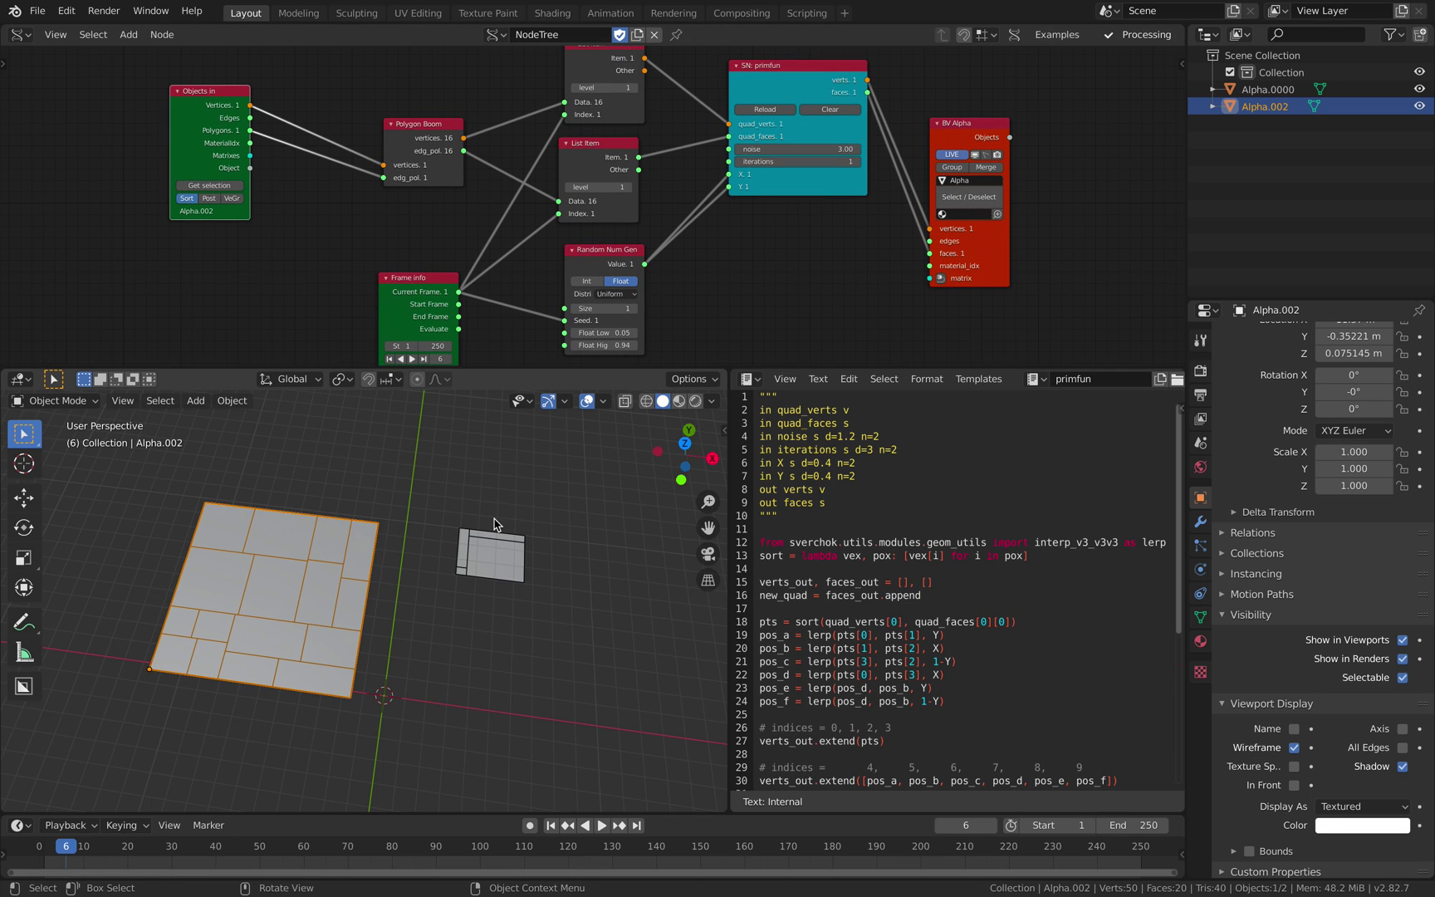
scroll(505, 256, down, 1)
middle_drag(513, 258, 520, 263)
drag(447, 170, 441, 154)
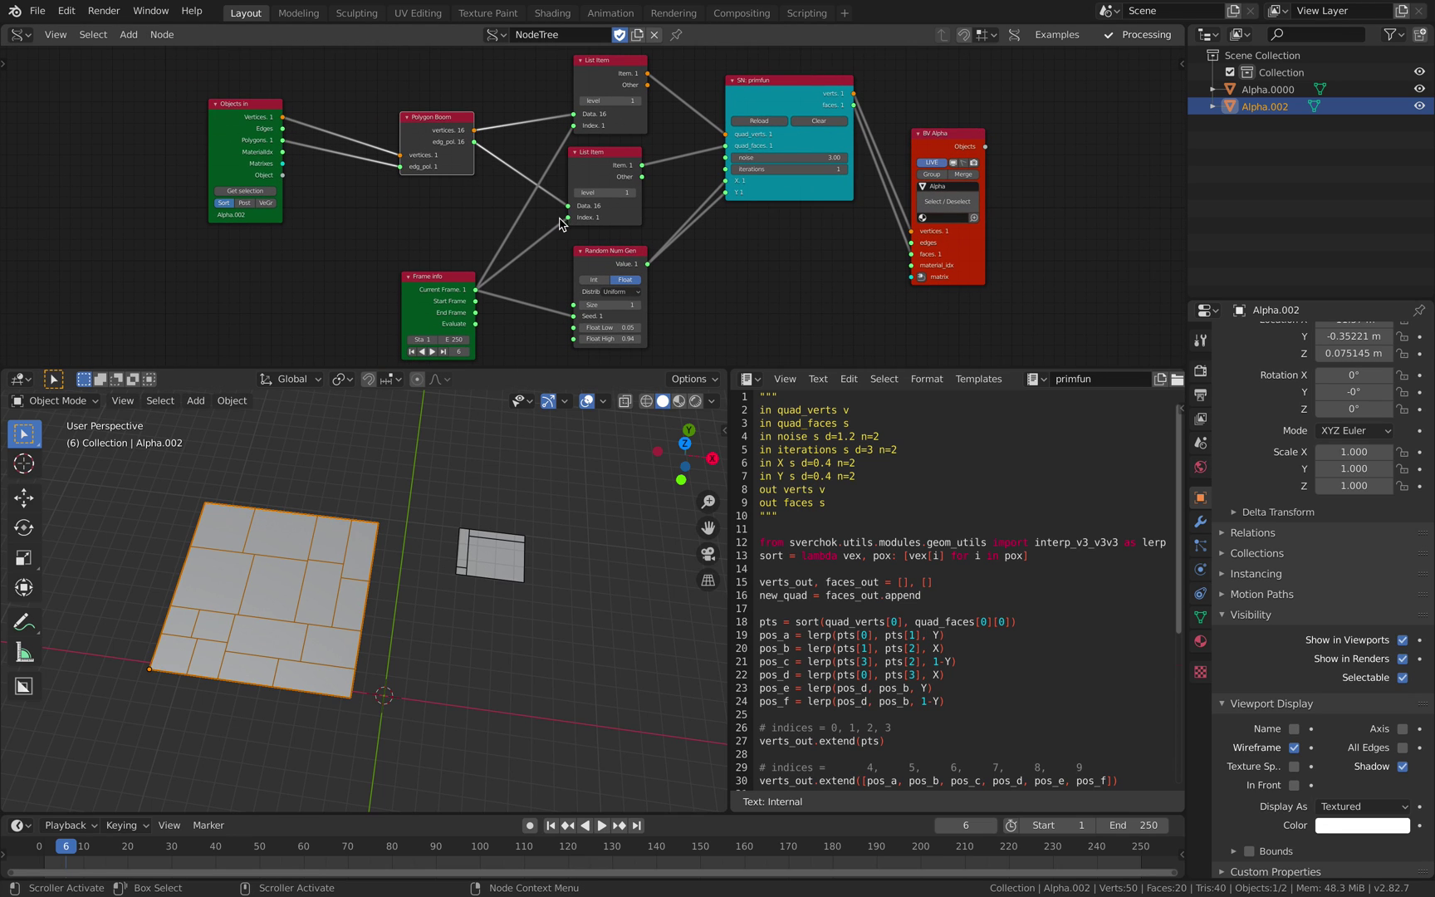
drag(442, 281, 446, 254)
key(Home)
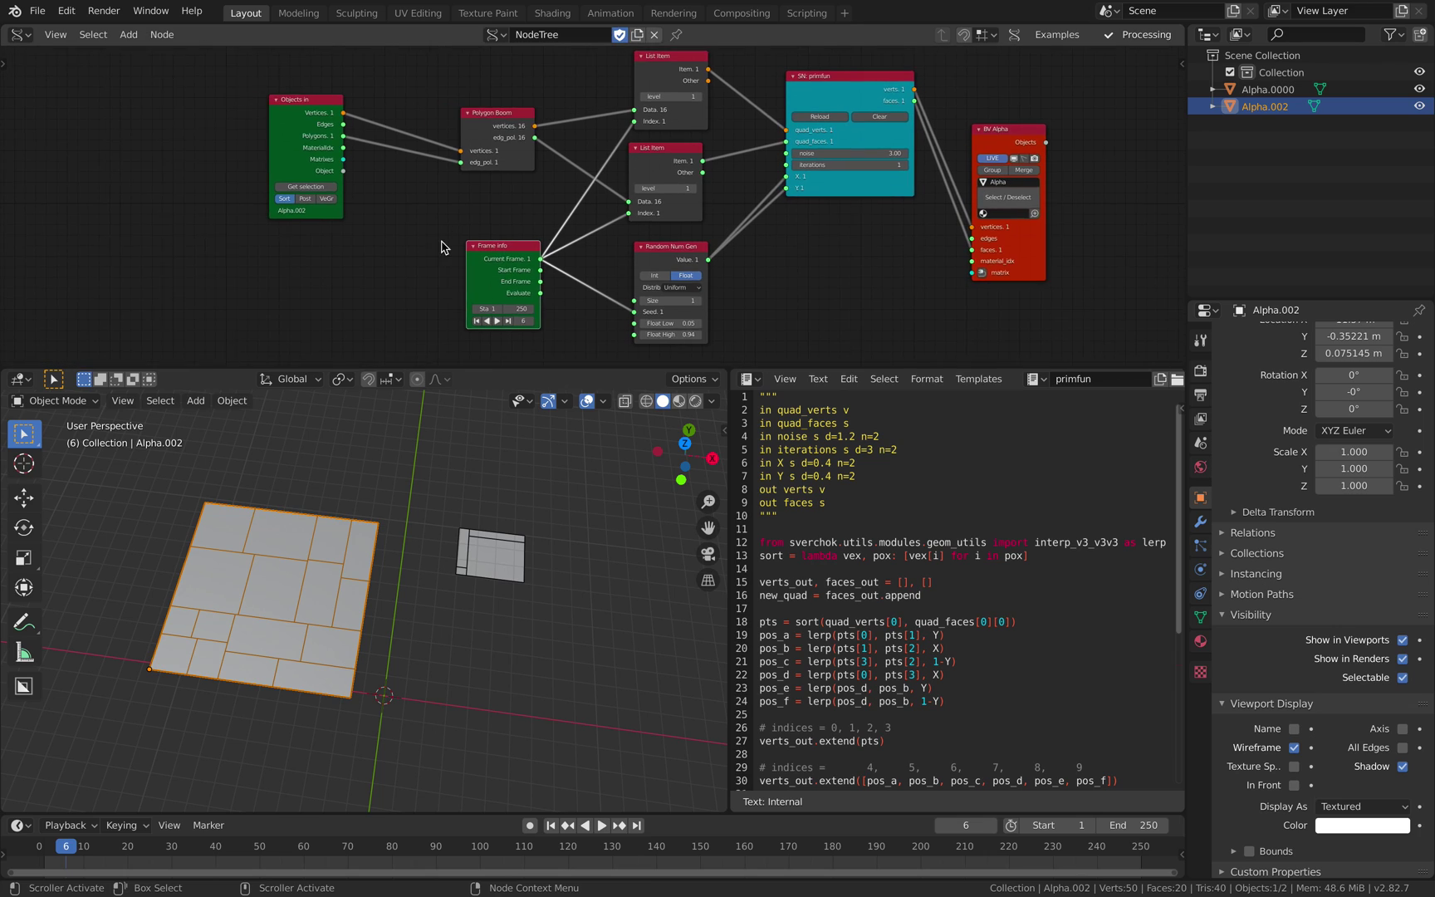
Replace the Objects in node with a Cricket node feeding Polygon Boom's vertices and edg_pol inputs.
click(334, 148)
key(x)
key(shift+a)
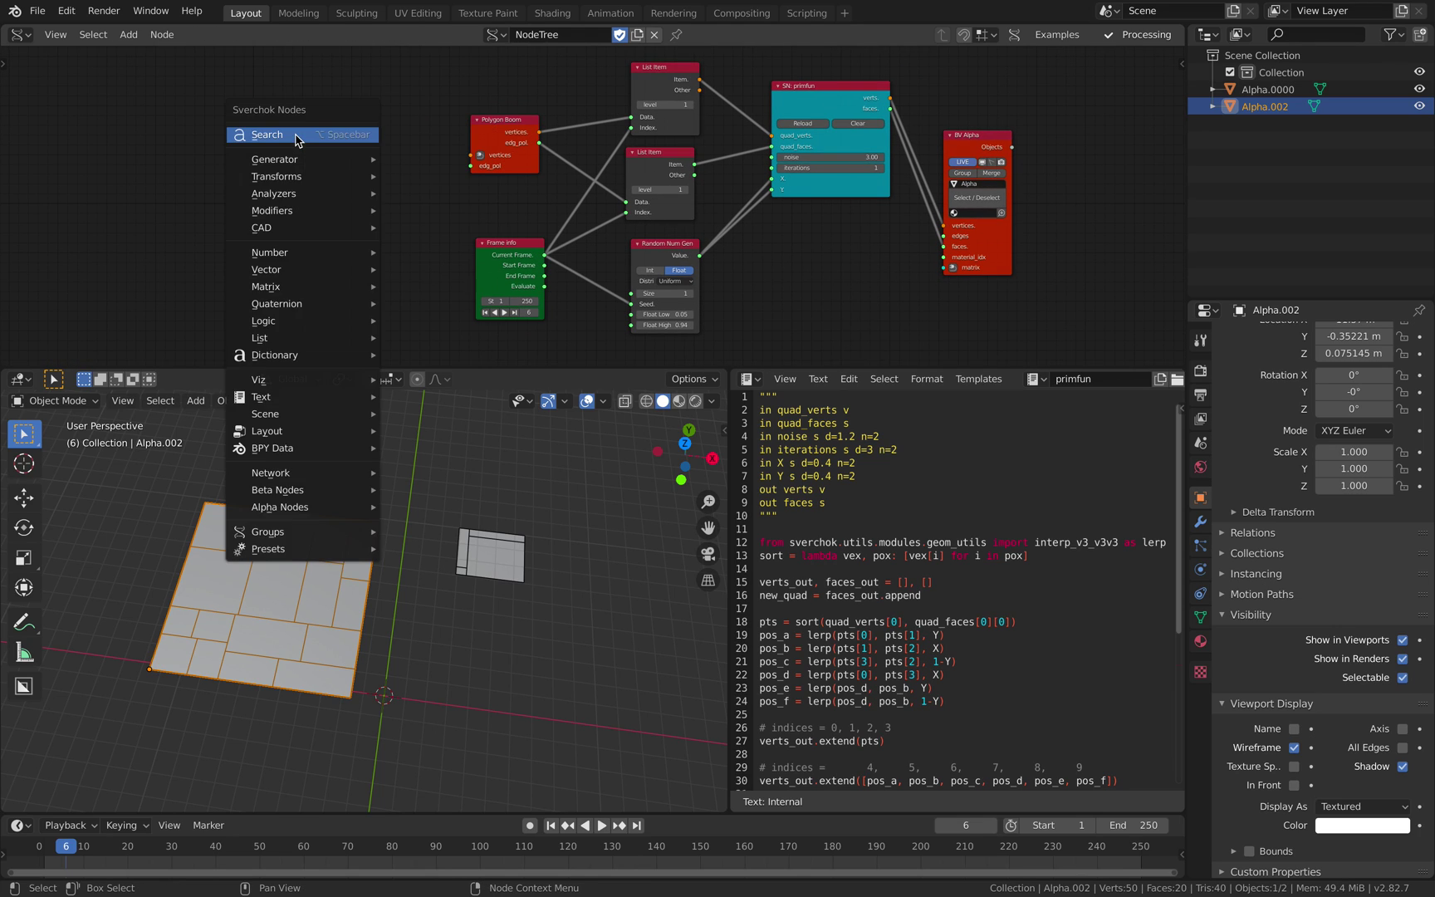
click(295, 135)
text(cri)
key(Return)
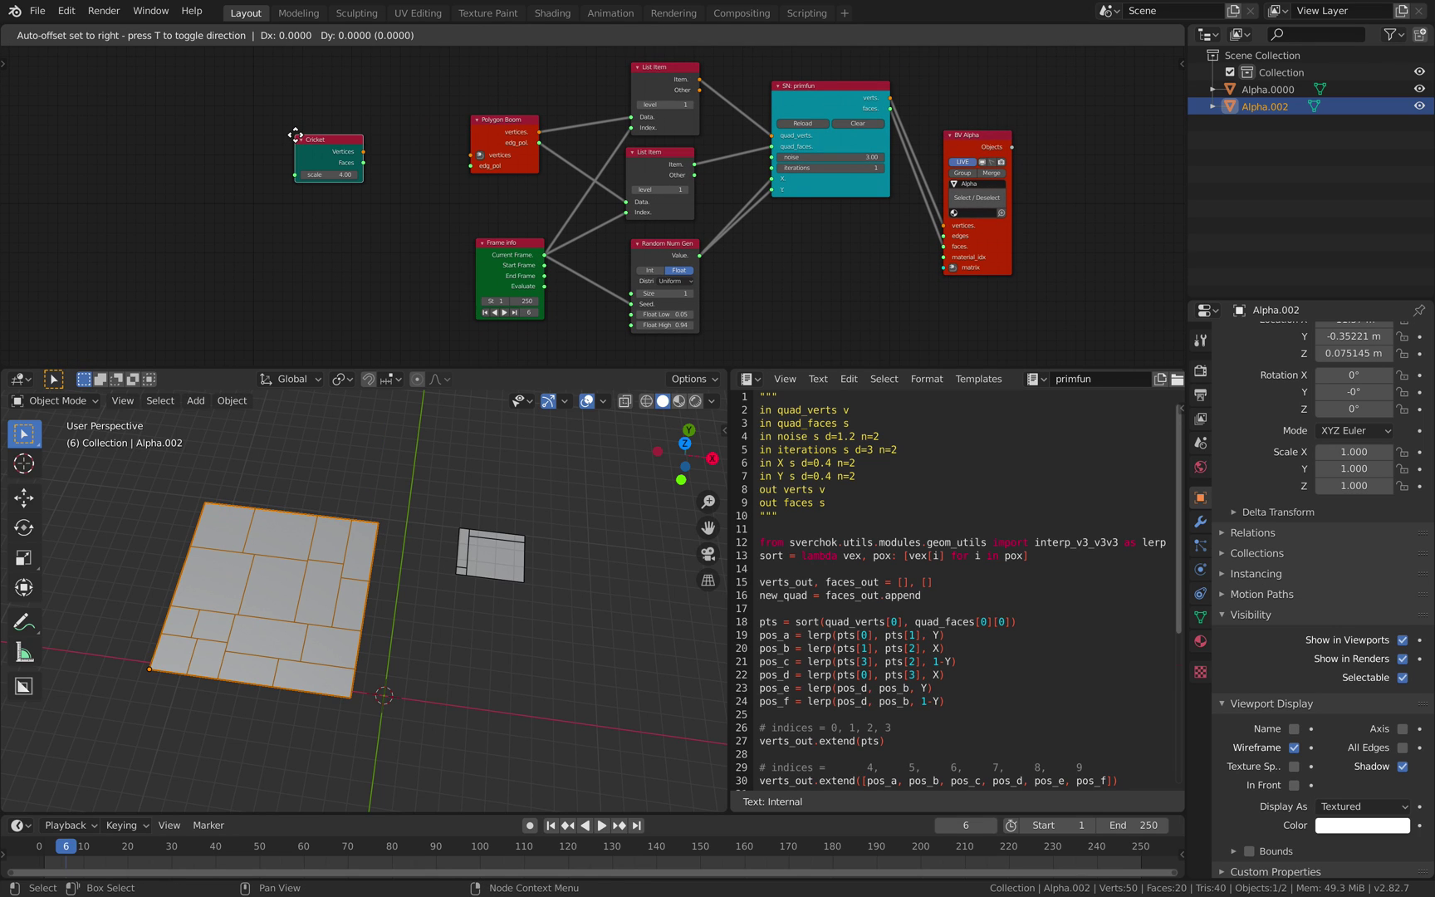
click(298, 137)
scroll(323, 143, up, 1)
mouse_move(328, 144)
mouse_down()
mouse_move(451, 148)
mouse_move(331, 158)
mouse_up()
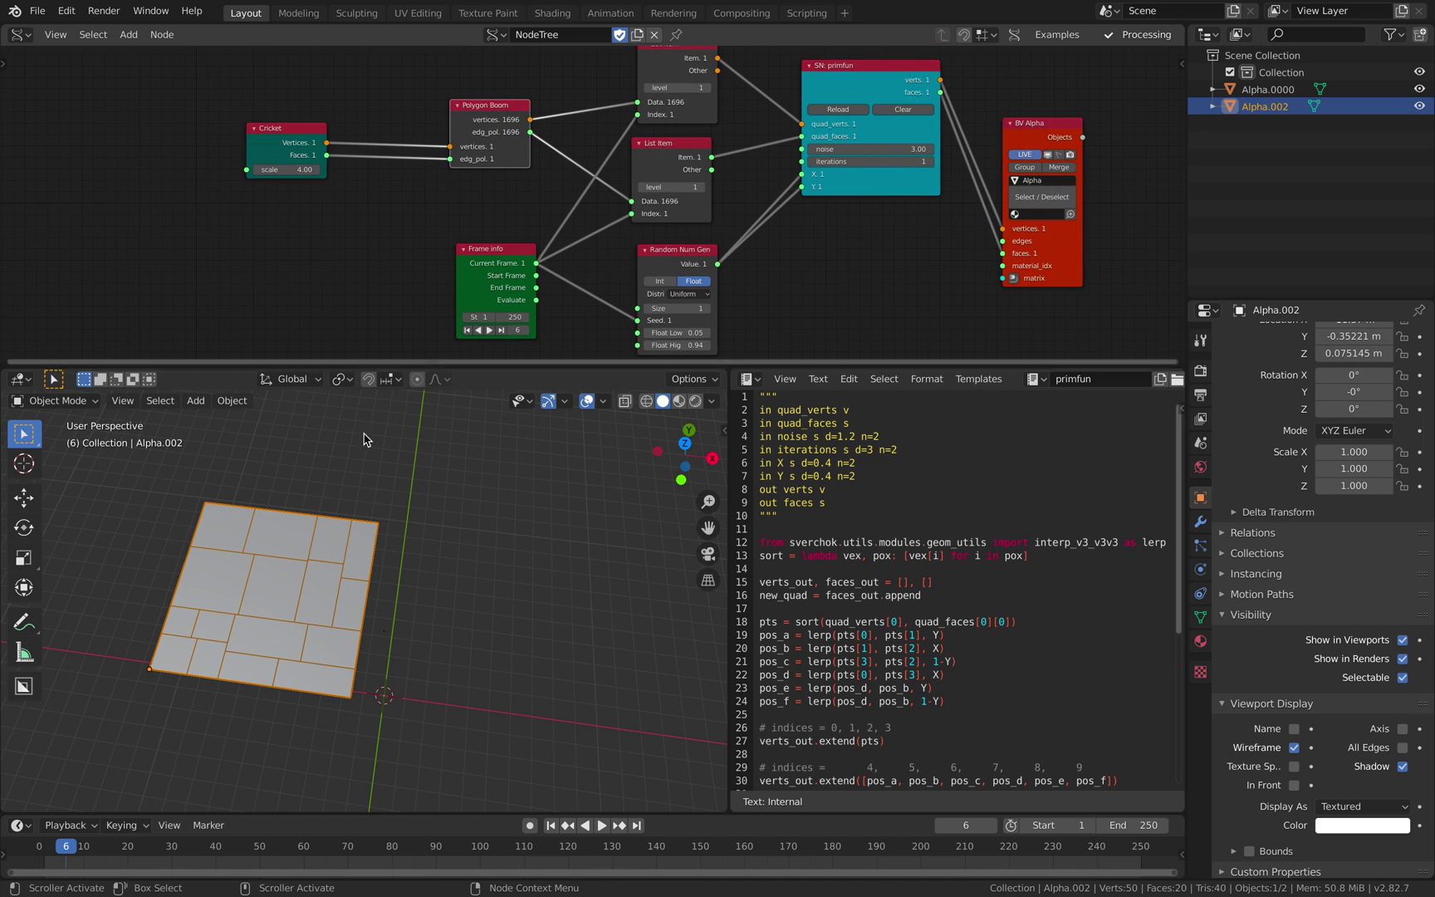
Move the Cricket node lower beside Polygon Boom, and shift the primfun and BV Alpha nodes closer to the List Item nodes.
scroll(324, 212, up, 3)
drag(209, 121, 234, 165)
scroll(446, 207, down, 3)
middle_drag(475, 198, 362, 206)
scroll(548, 166, down, 2)
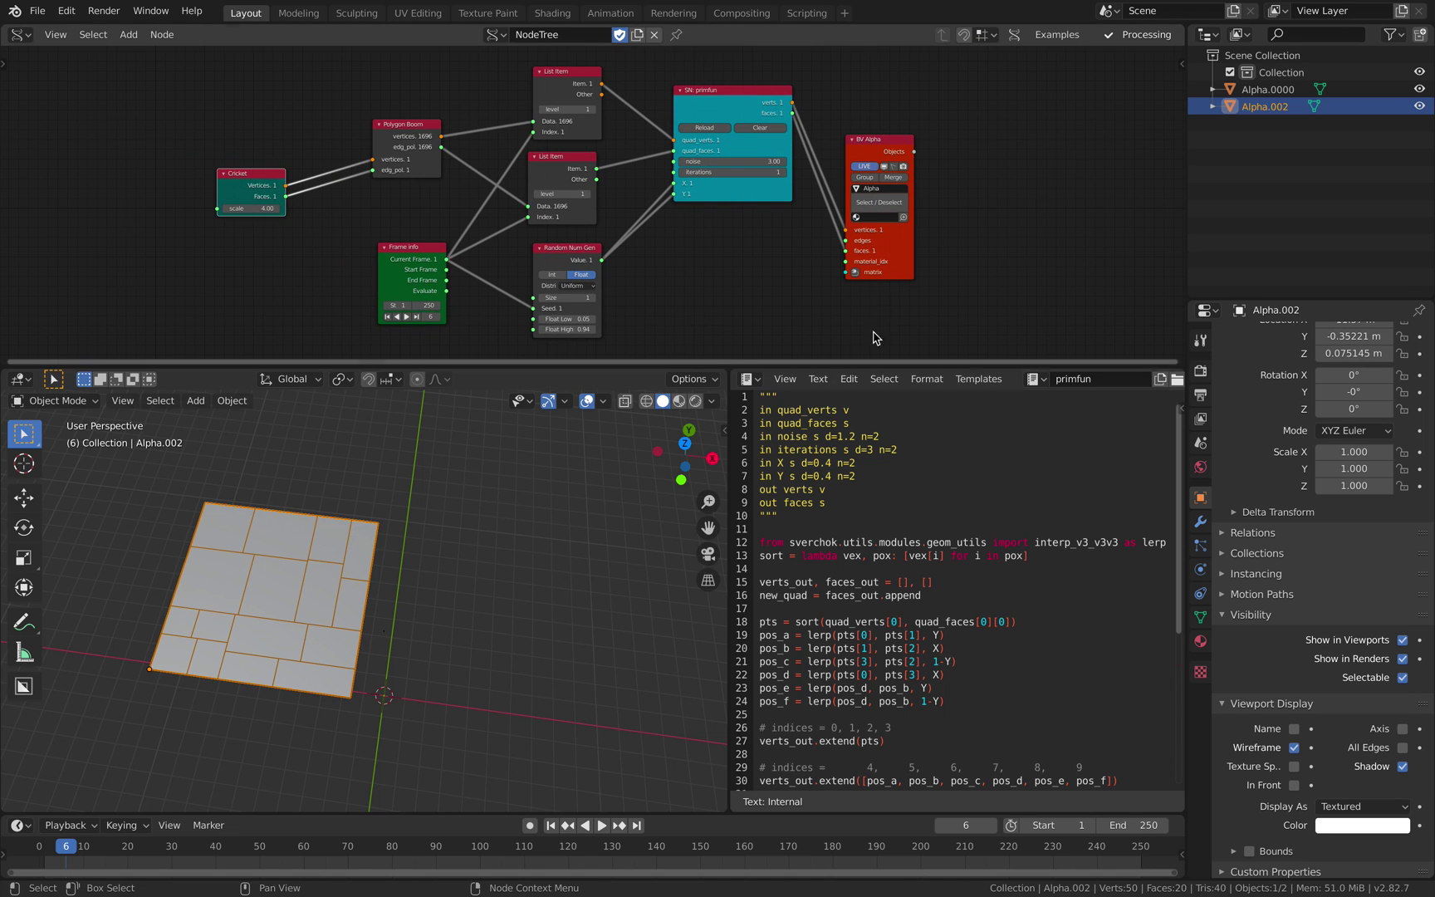
drag(876, 145, 868, 143)
drag(712, 108, 688, 117)
drag(861, 142, 847, 132)
Delete the large subdivided Alpha.002 mesh from the scene.
scroll(435, 630, up, 2)
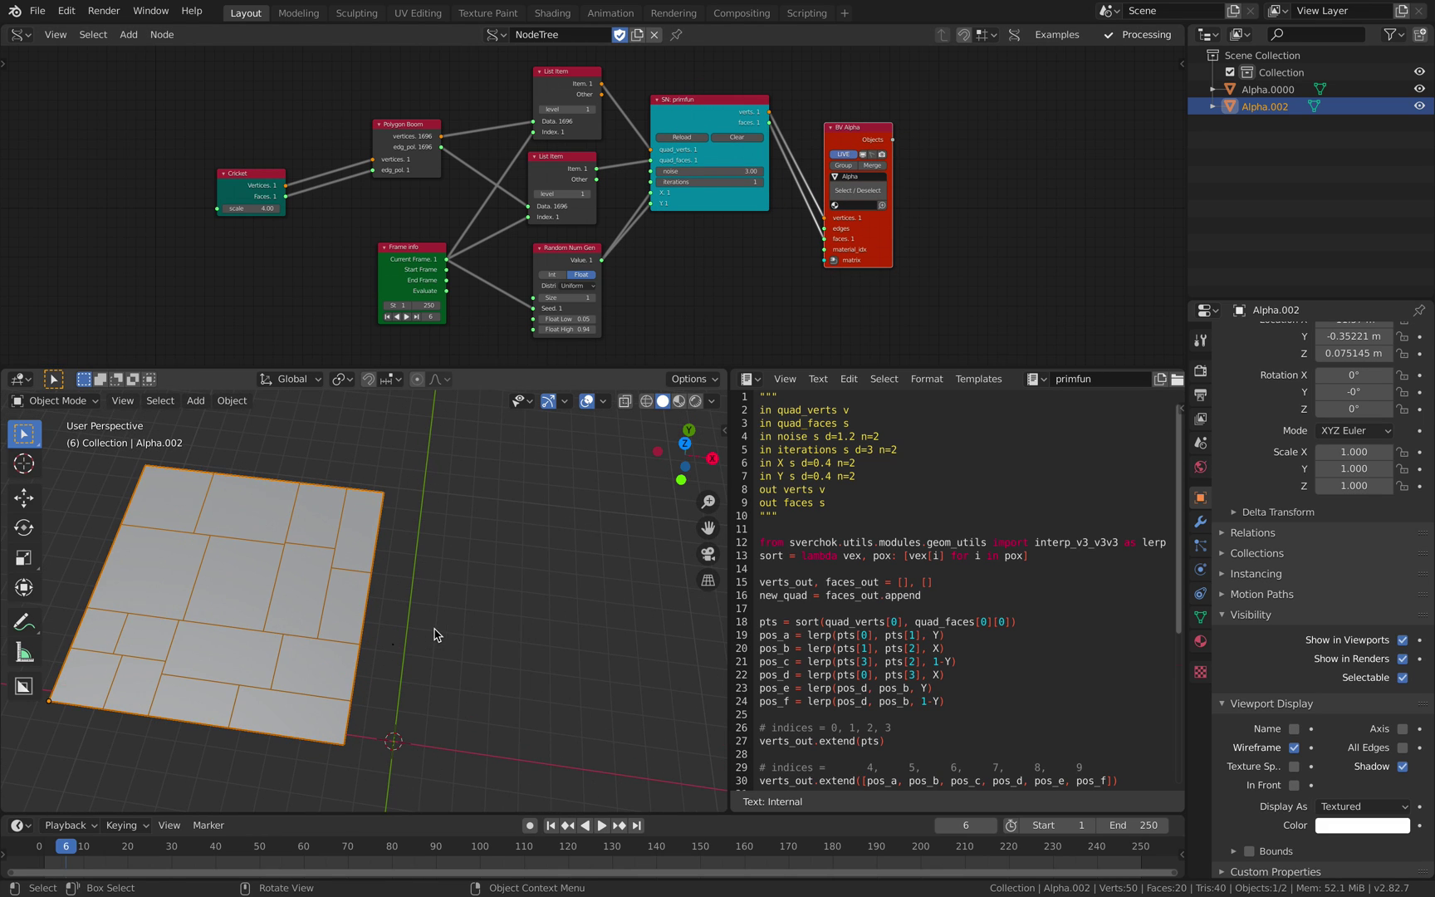
shift+middle_drag(425, 617, 488, 623)
key(x)
click(346, 582)
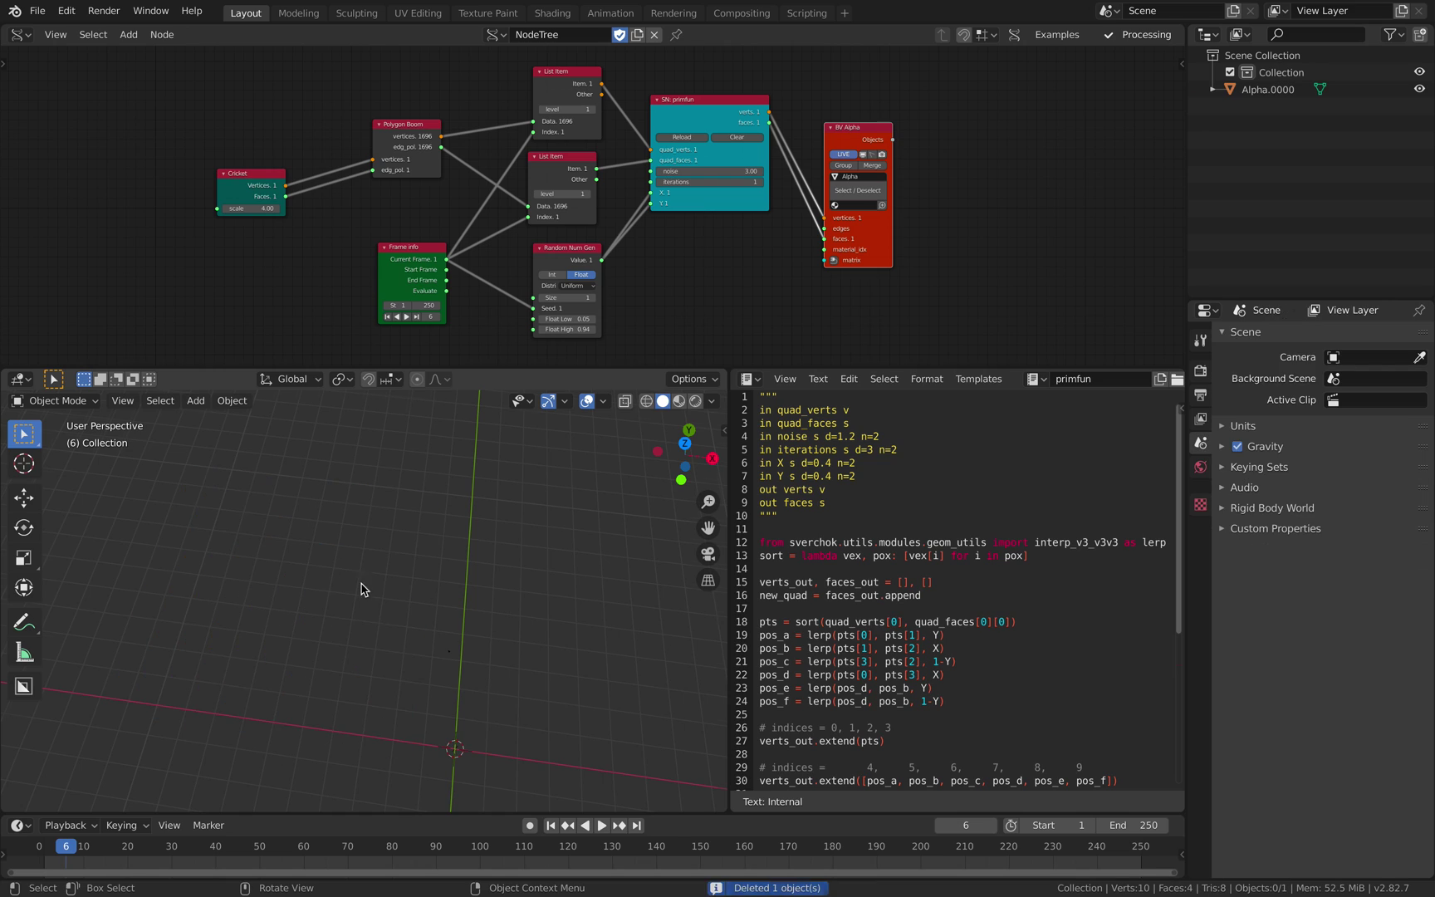
Step forward to frame 11 and scrub back to frame 3 to look for the subdivided Cricket quad.
key(Right)
key(Right)
key(Right)
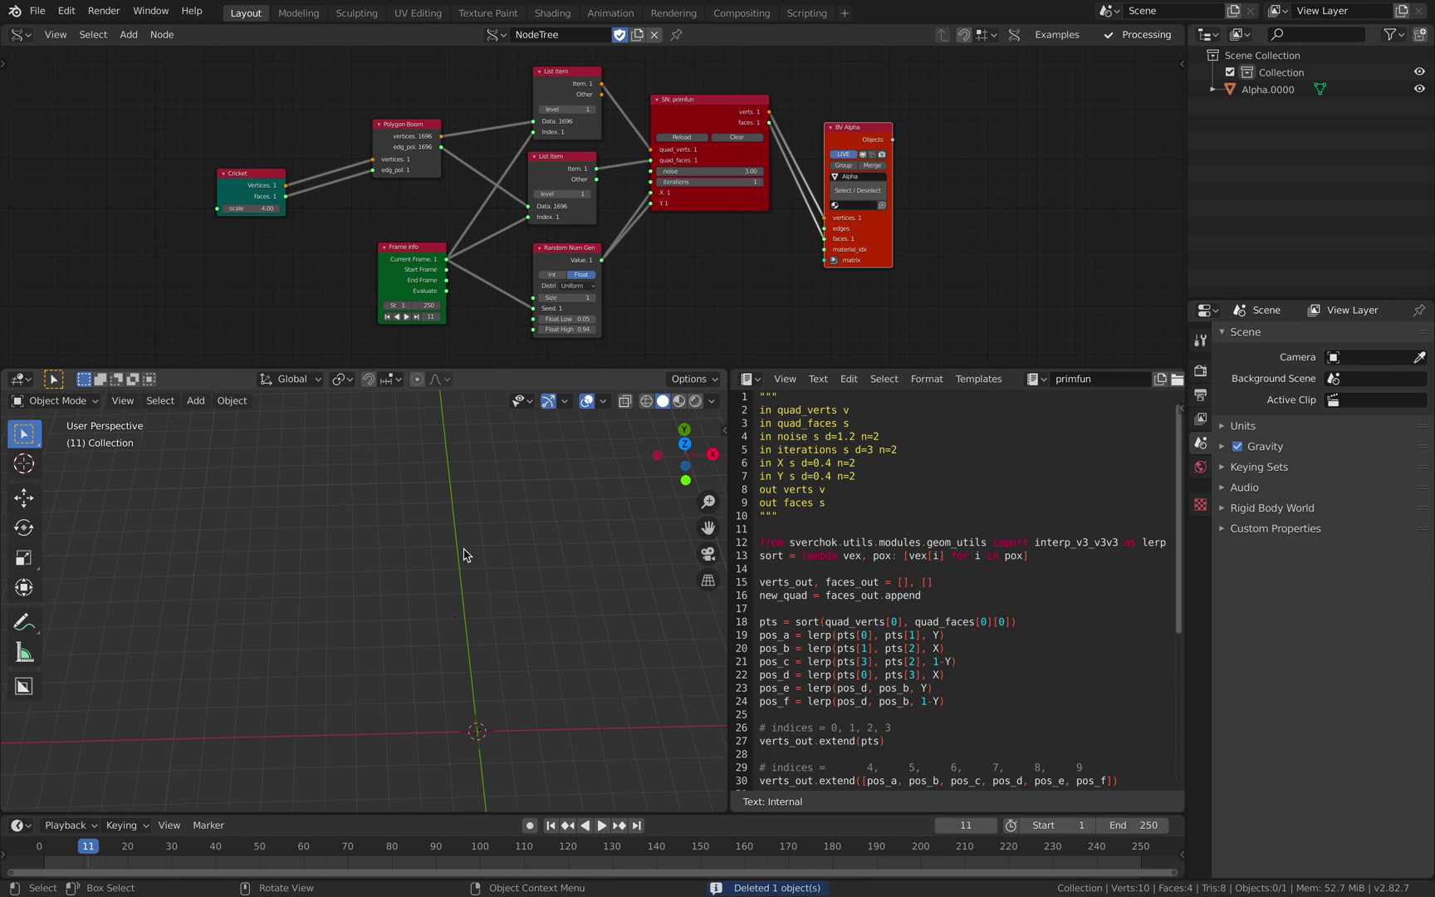
drag(78, 851, 53, 849)
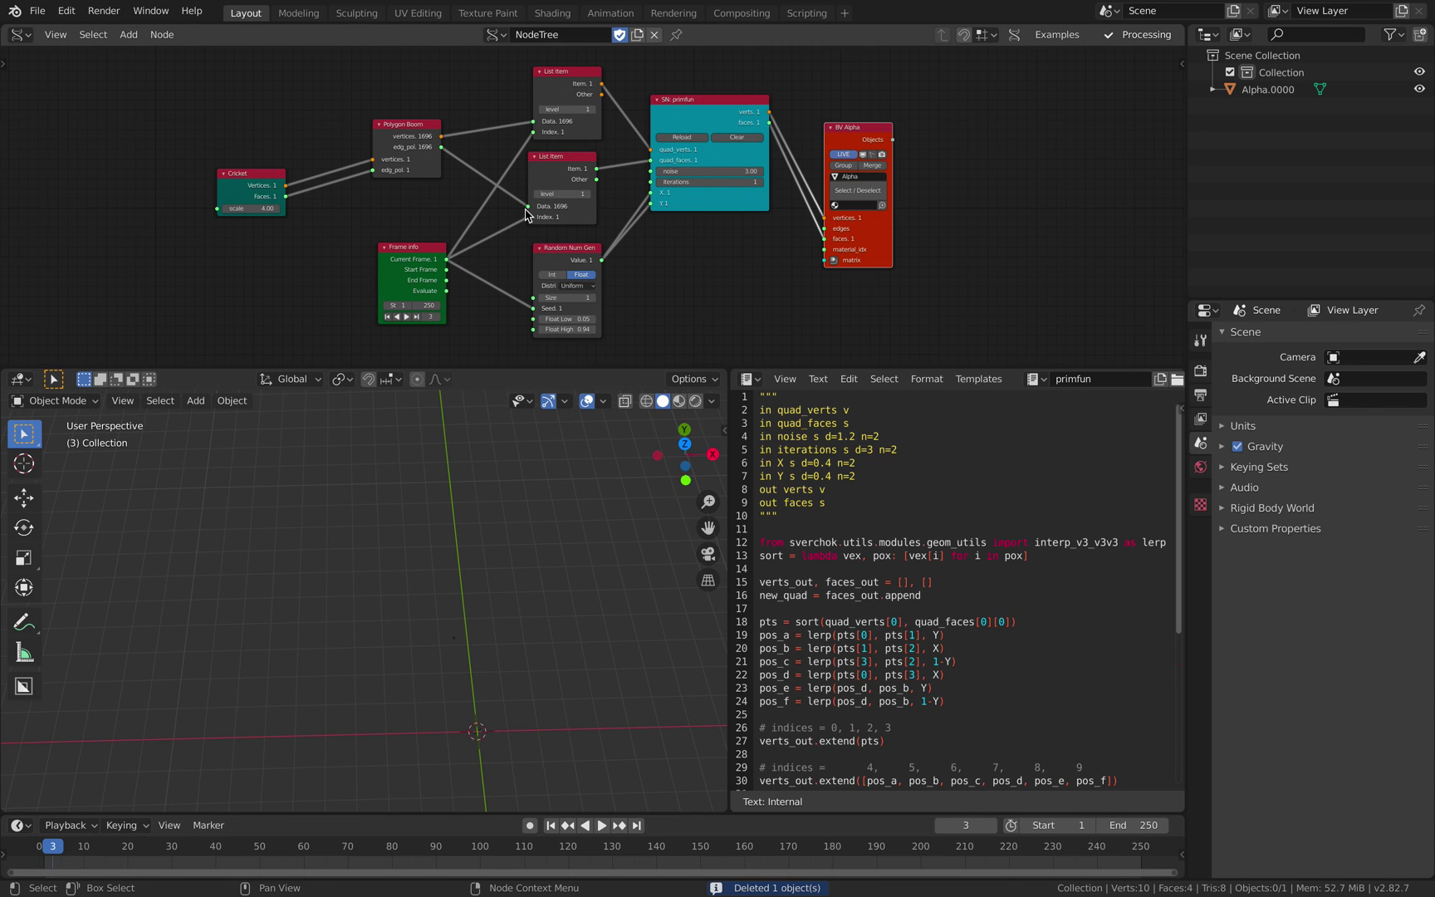
scroll(567, 220, up, 1)
scroll(307, 182, up, 1)
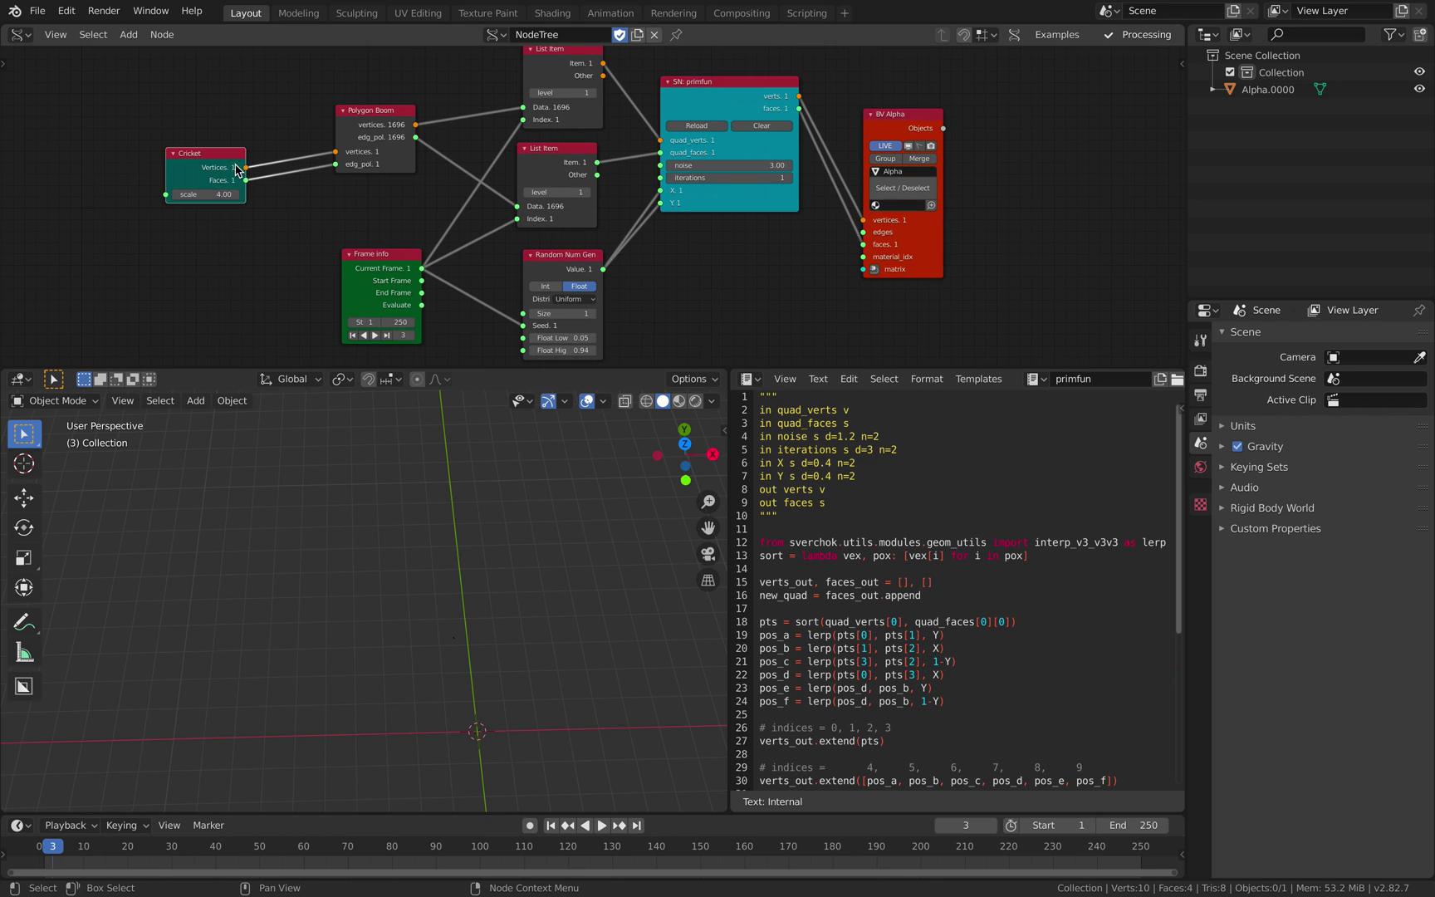
scroll(524, 212, up, 1)
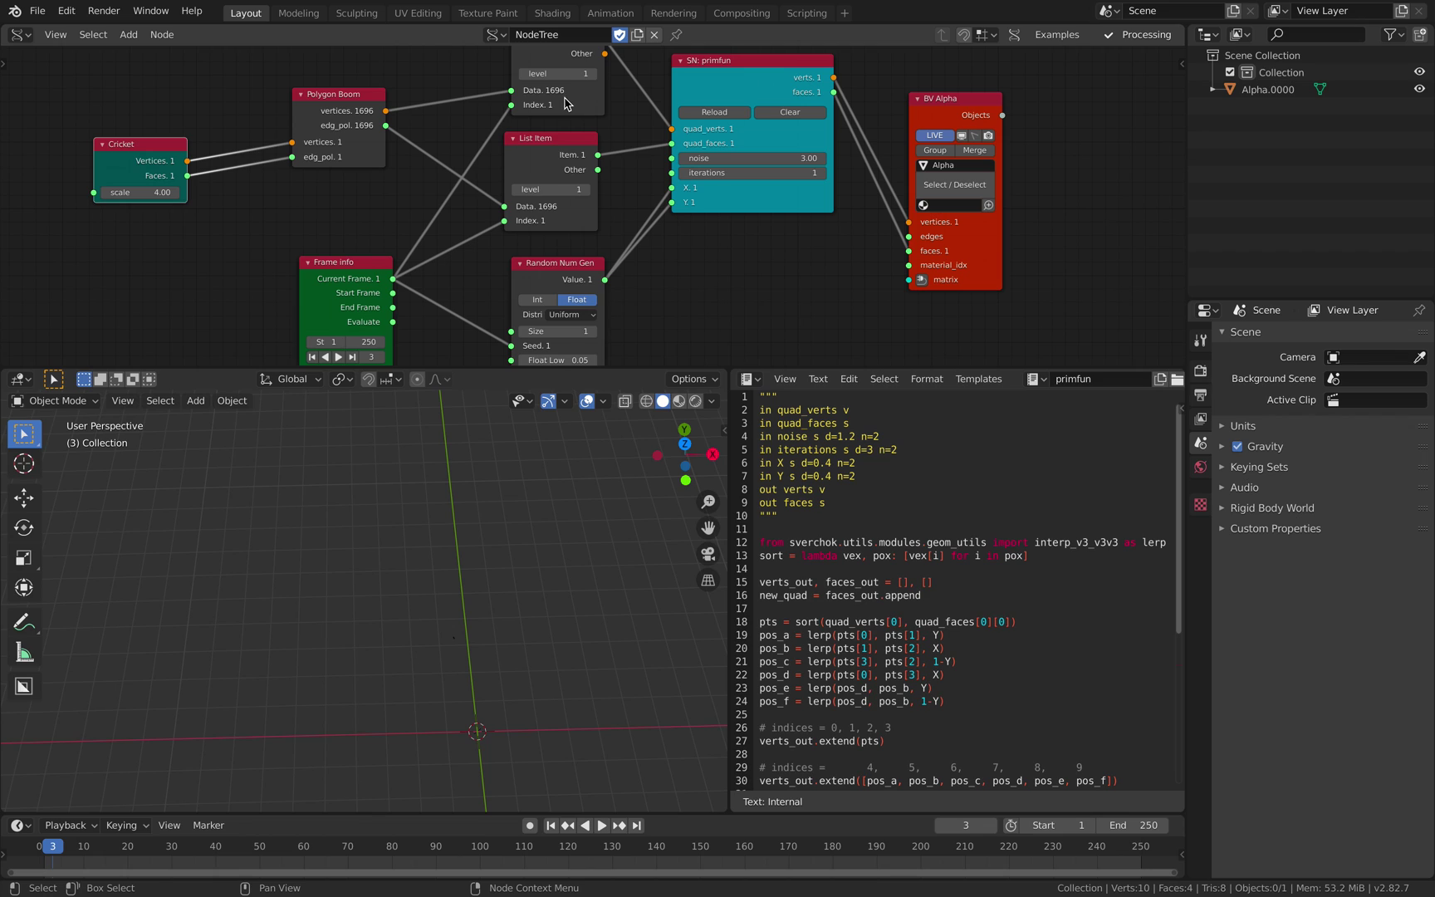
shift+middle_drag(231, 640, 323, 583)
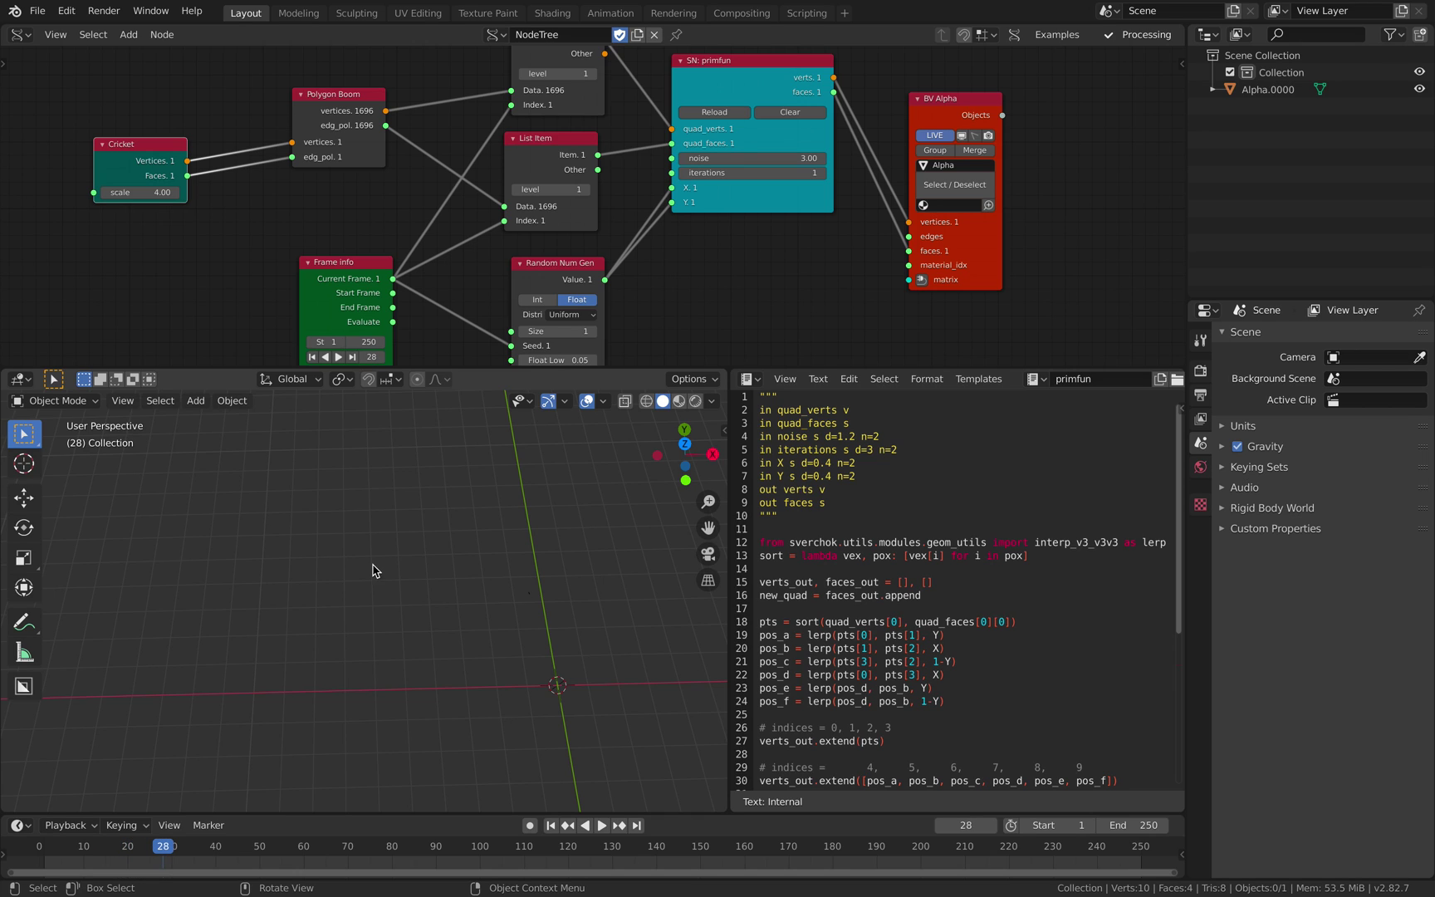
Select the tiny Alpha.0000 mesh and step forward and back through the frames to examine which Cricket quad is subdivided.
click(534, 599)
key(KP_Decimal)
scroll(407, 582, down, 8)
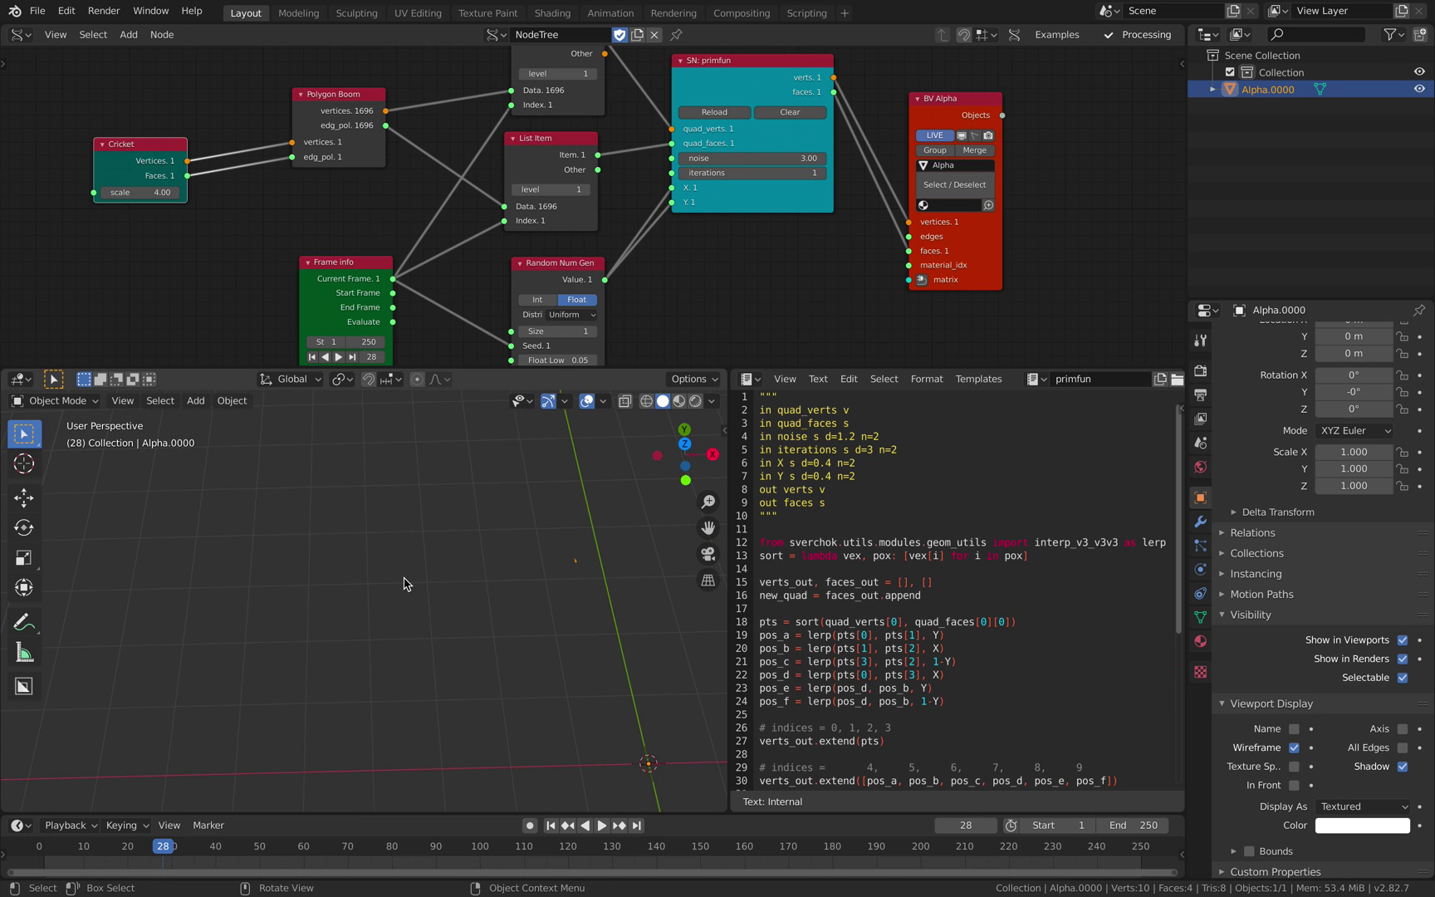
key(Right)
key(Right)
key(Right)
middle_drag(404, 584, 441, 583)
key(Right)
key(Right)
key(Right)
key(Right)
key(Right)
key(Right)
key(Left)
key(Left)
key(Left)
key(Left)
key(Left)
key(Left)
key(Left)
key(Left)
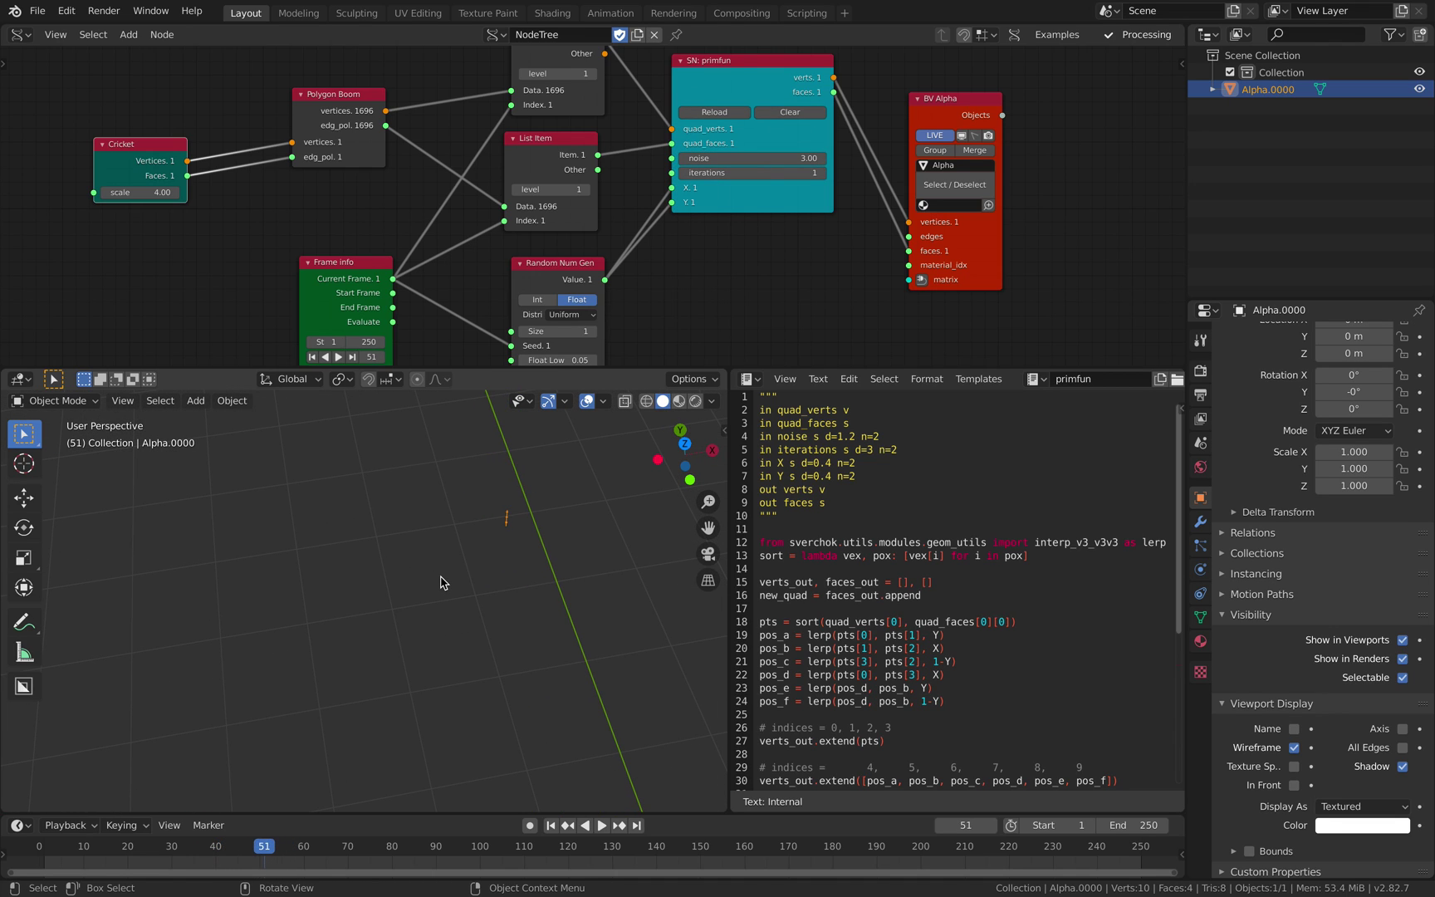
Scrub to frame 106, play the animation, and stop it at frame 27 to examine the changing quad.
alt+scroll(441, 583, up, 4)
middle_drag(543, 476, 526, 513)
drag(482, 847, 506, 846)
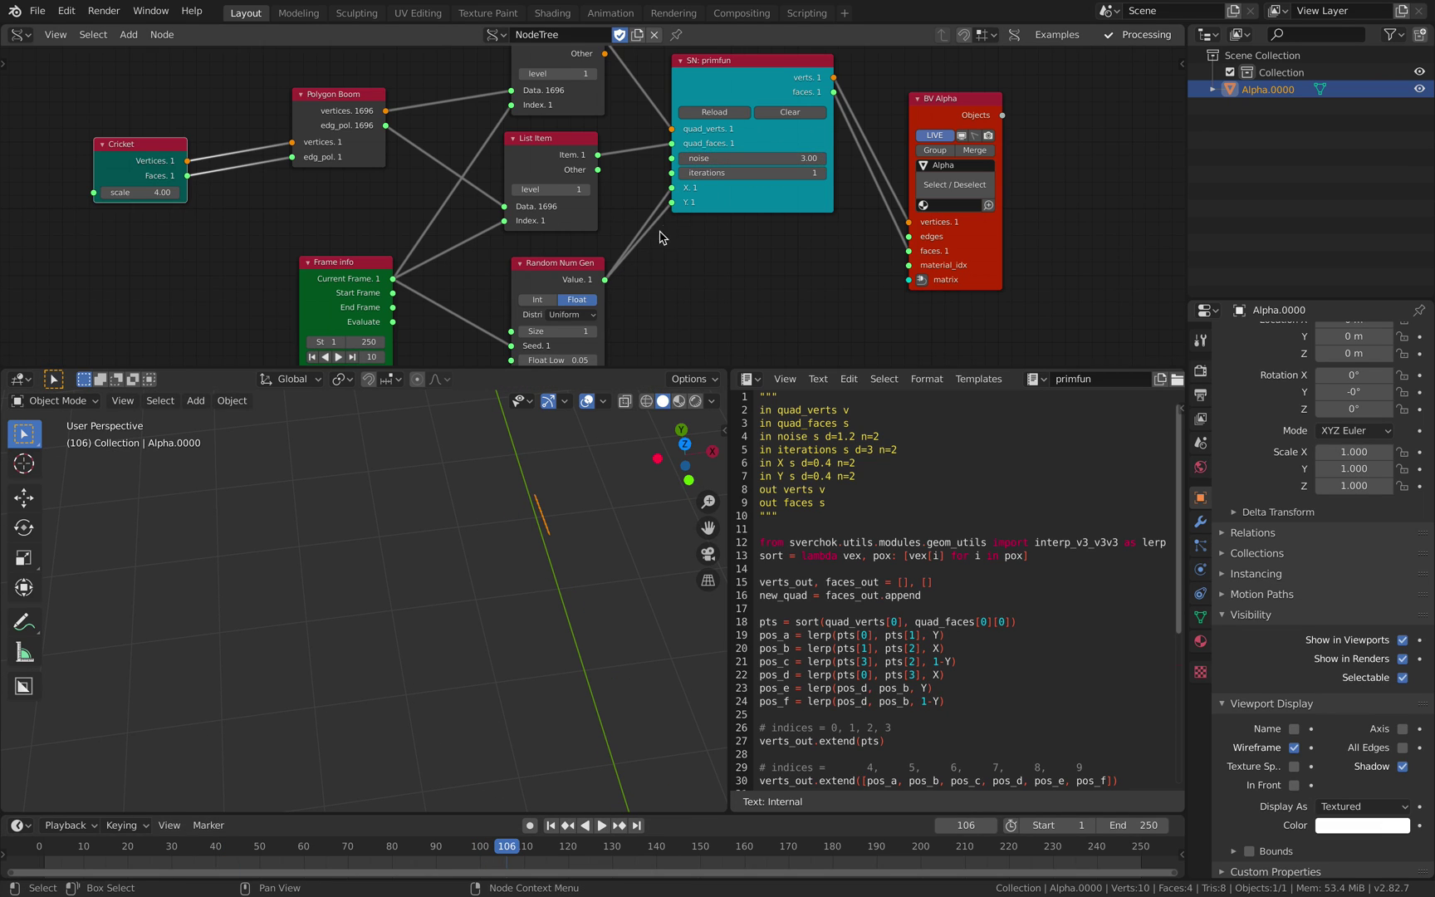
middle_drag(661, 238, 625, 272)
key(space)
click(176, 847)
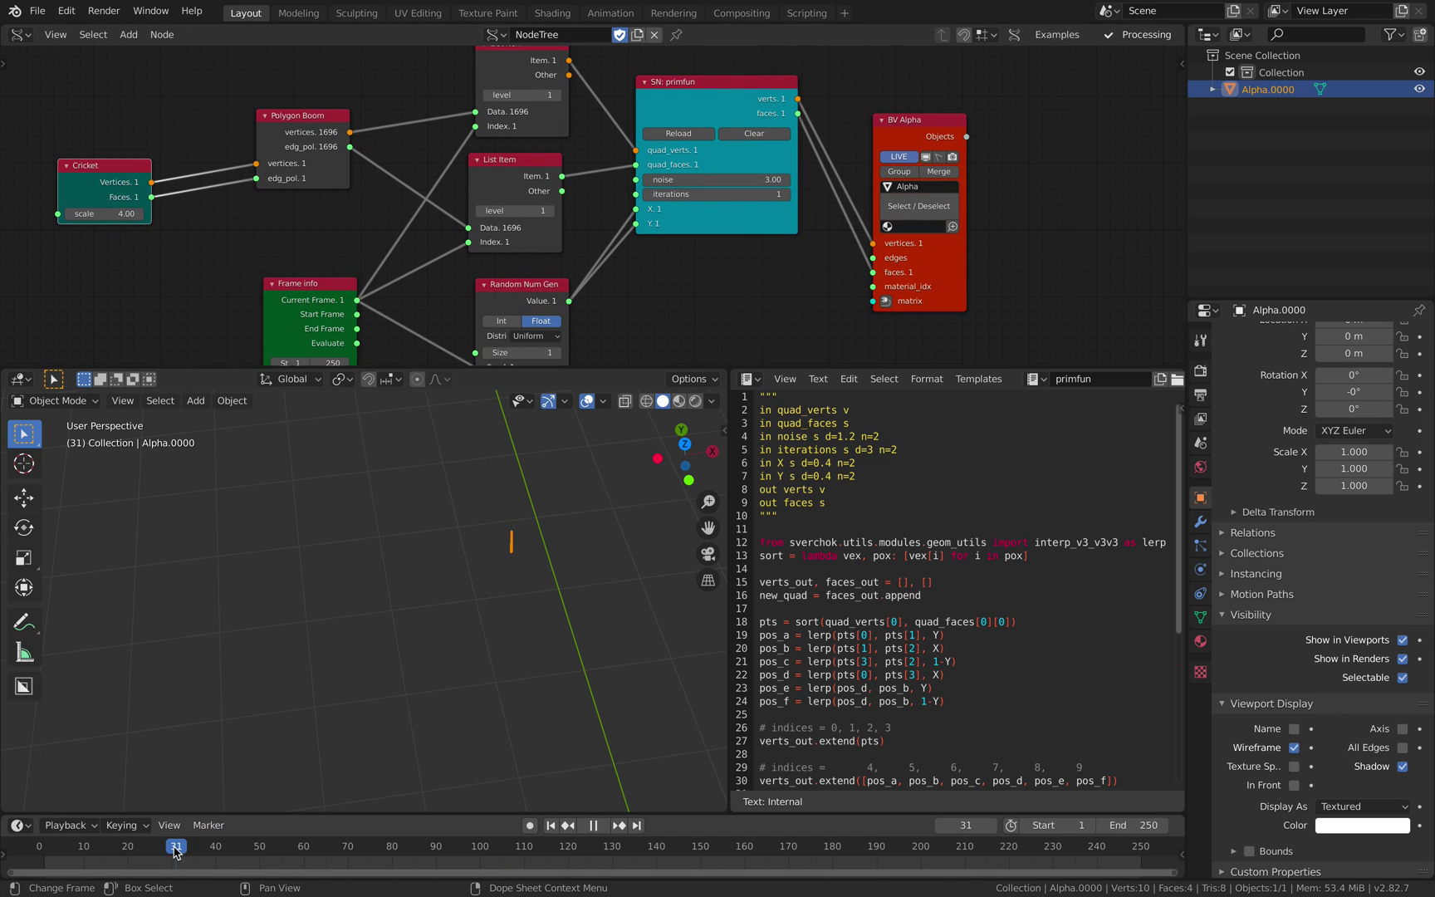
drag(176, 848, 158, 847)
key(space)
scroll(589, 246, down, 1)
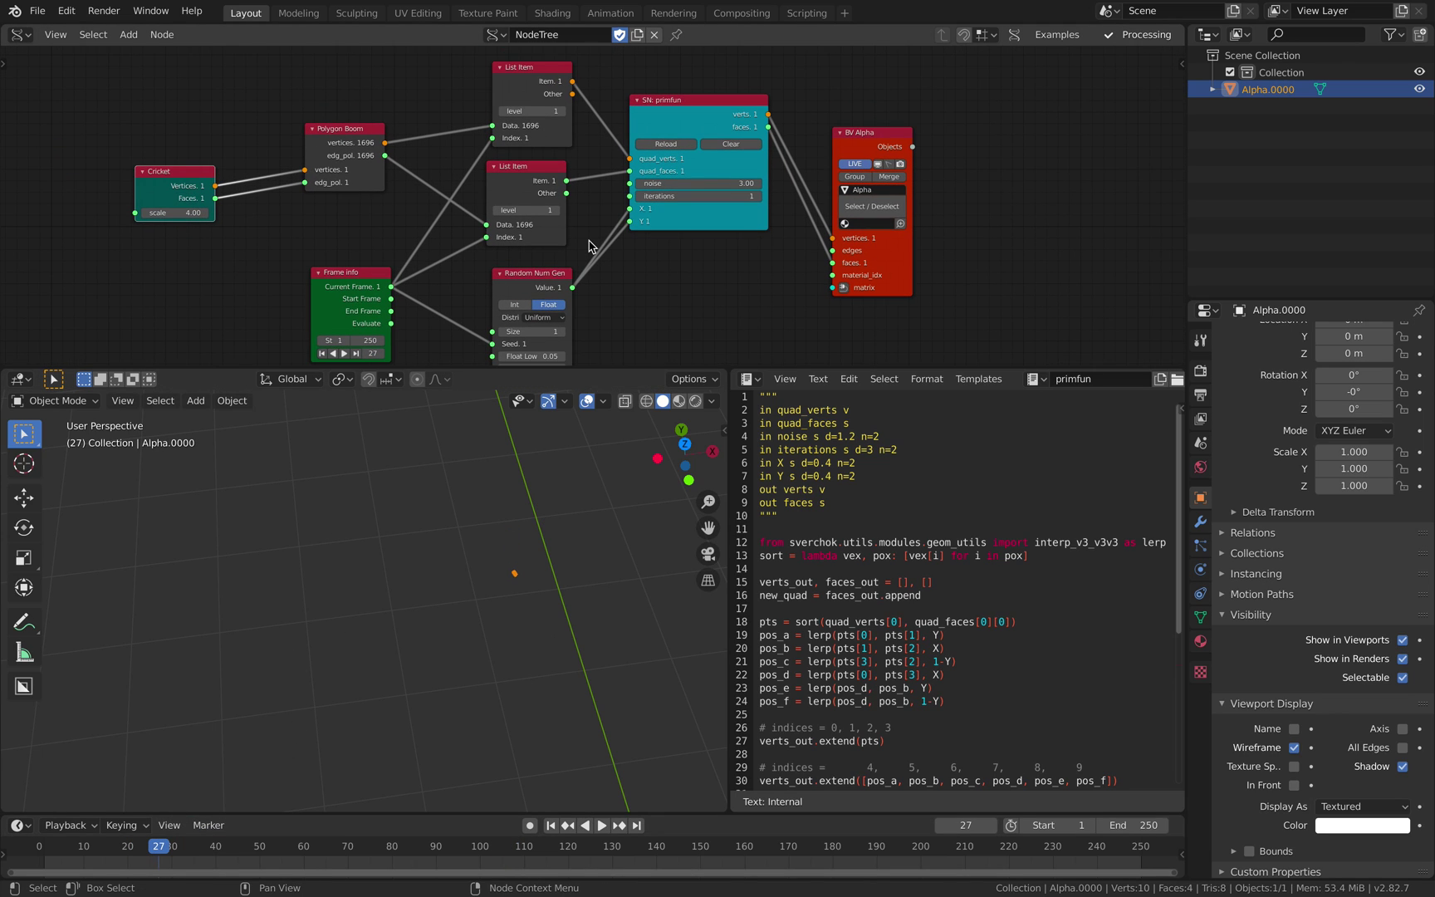
middle_drag(589, 246, 615, 215)
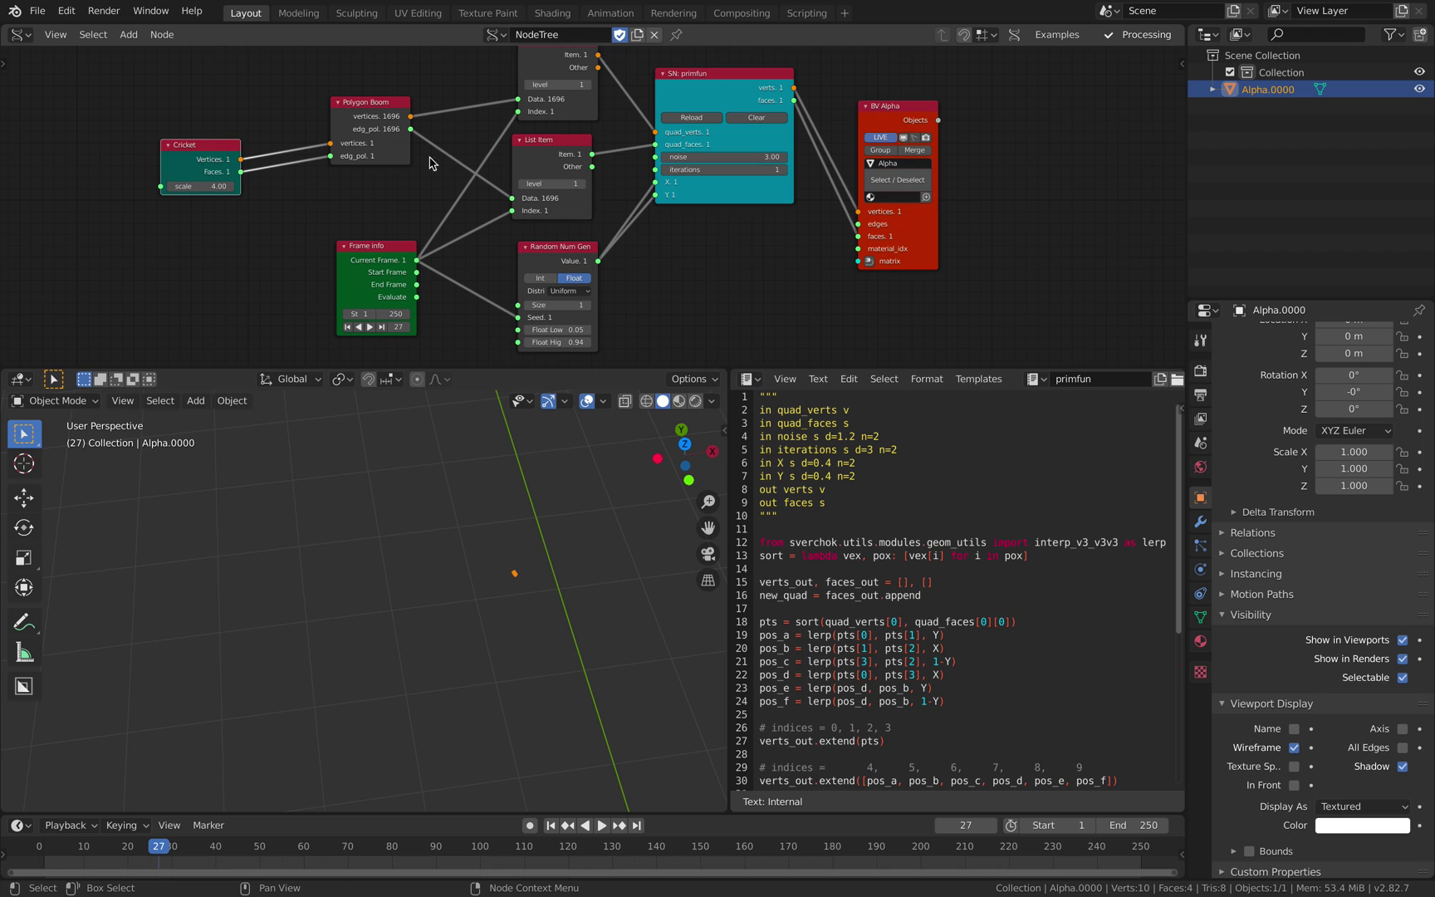
Set the animation's start frame to 0 and end frame to 1695 to cover all Polygon Boom items.
scroll(424, 161, up, 1)
middle_drag(336, 138, 481, 231)
scroll(532, 222, up, 2)
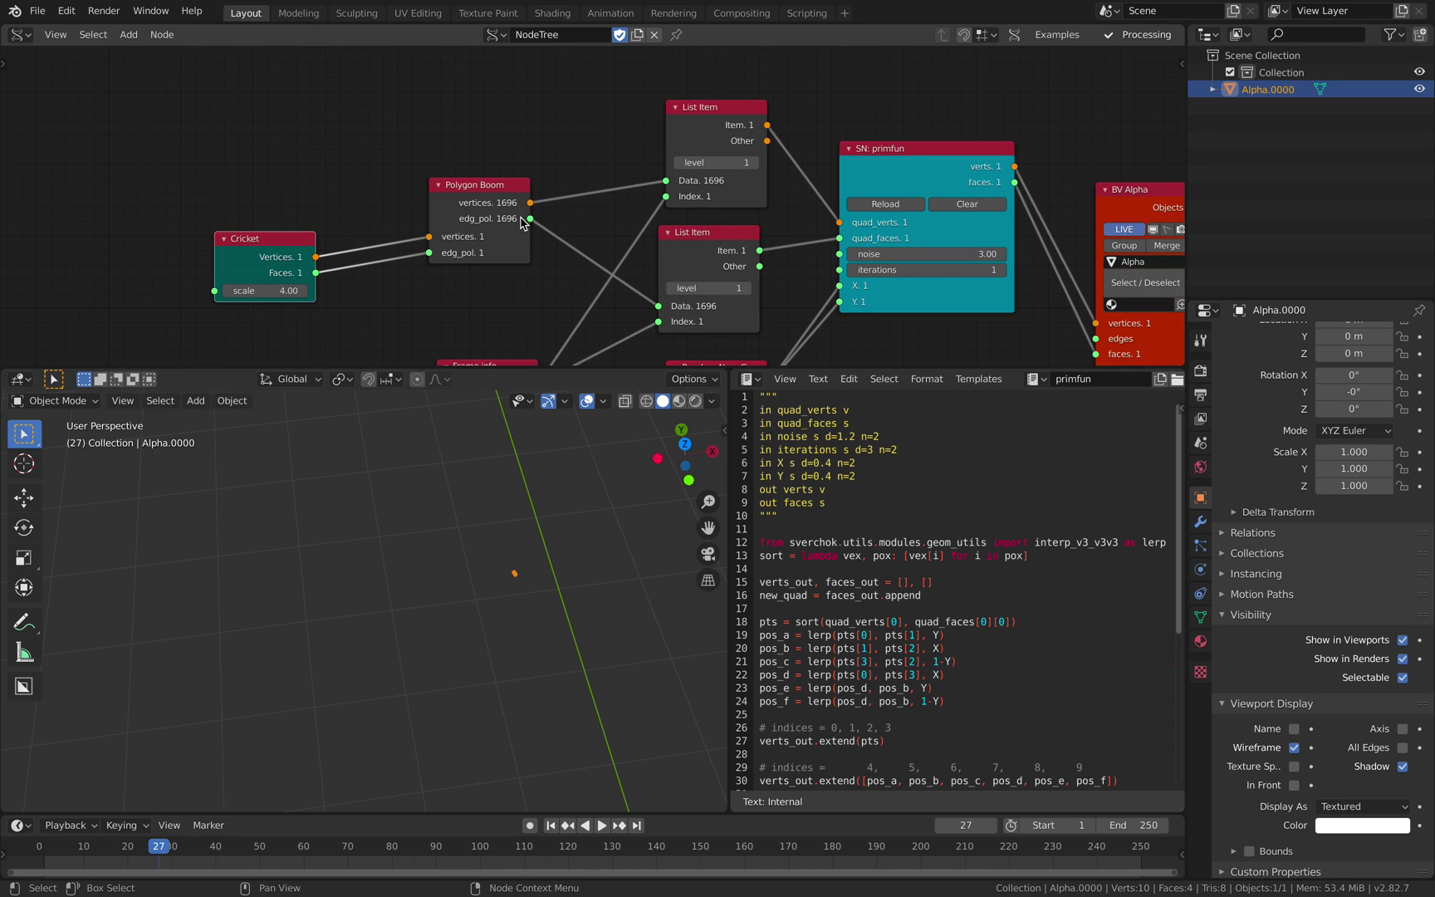
click(1121, 824)
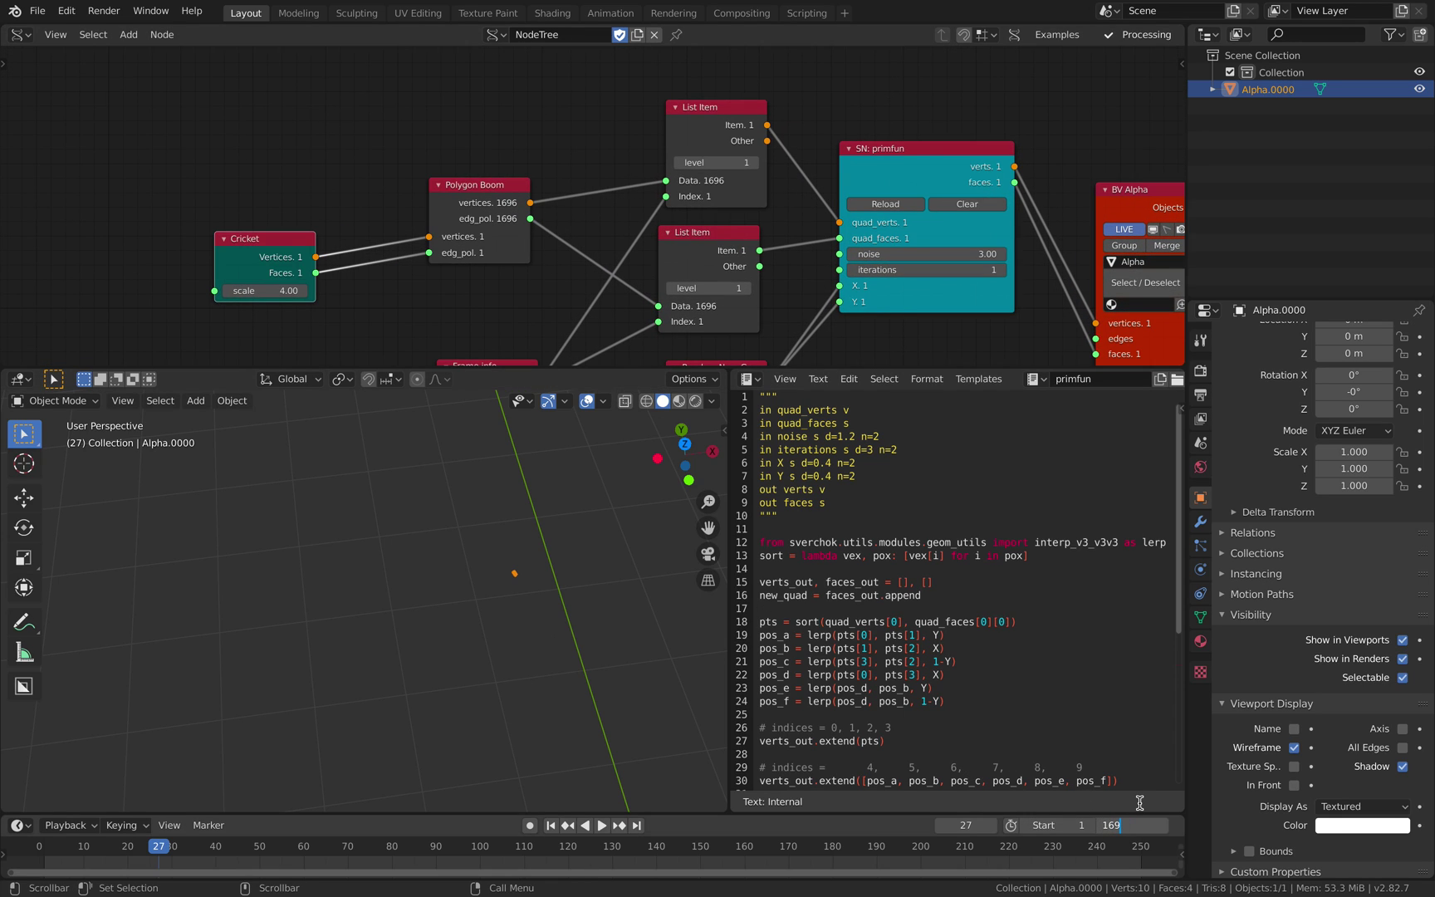
key(Return)
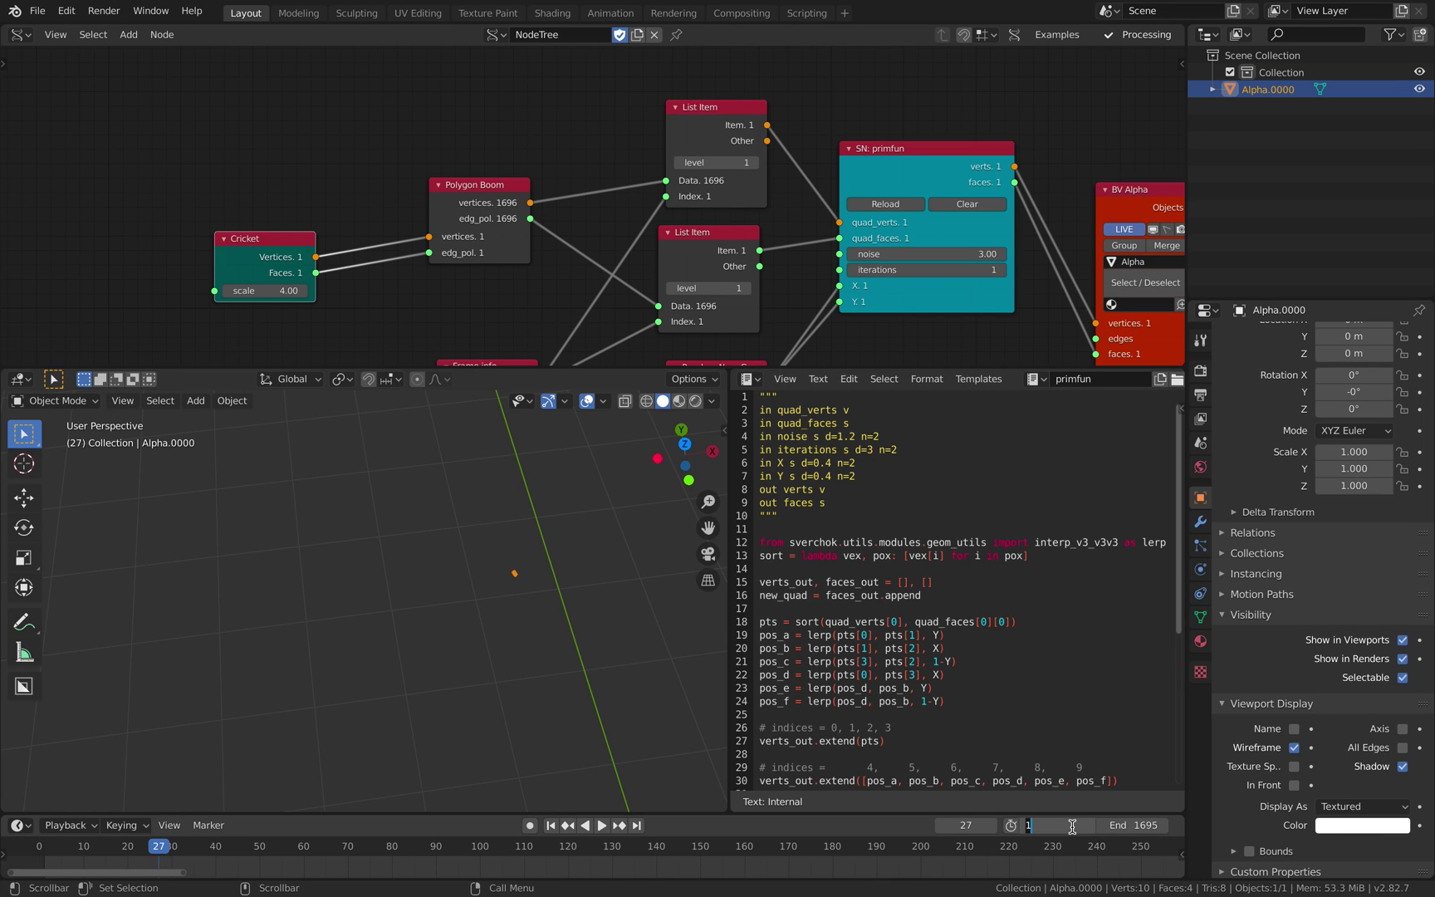
Scrub and play the timeline to frame 85 and select the small Alpha.0000 mesh.
drag(50, 850, 414, 847)
key(space)
scroll(471, 626, down, 1)
middle_drag(470, 631, 497, 632)
click(497, 631)
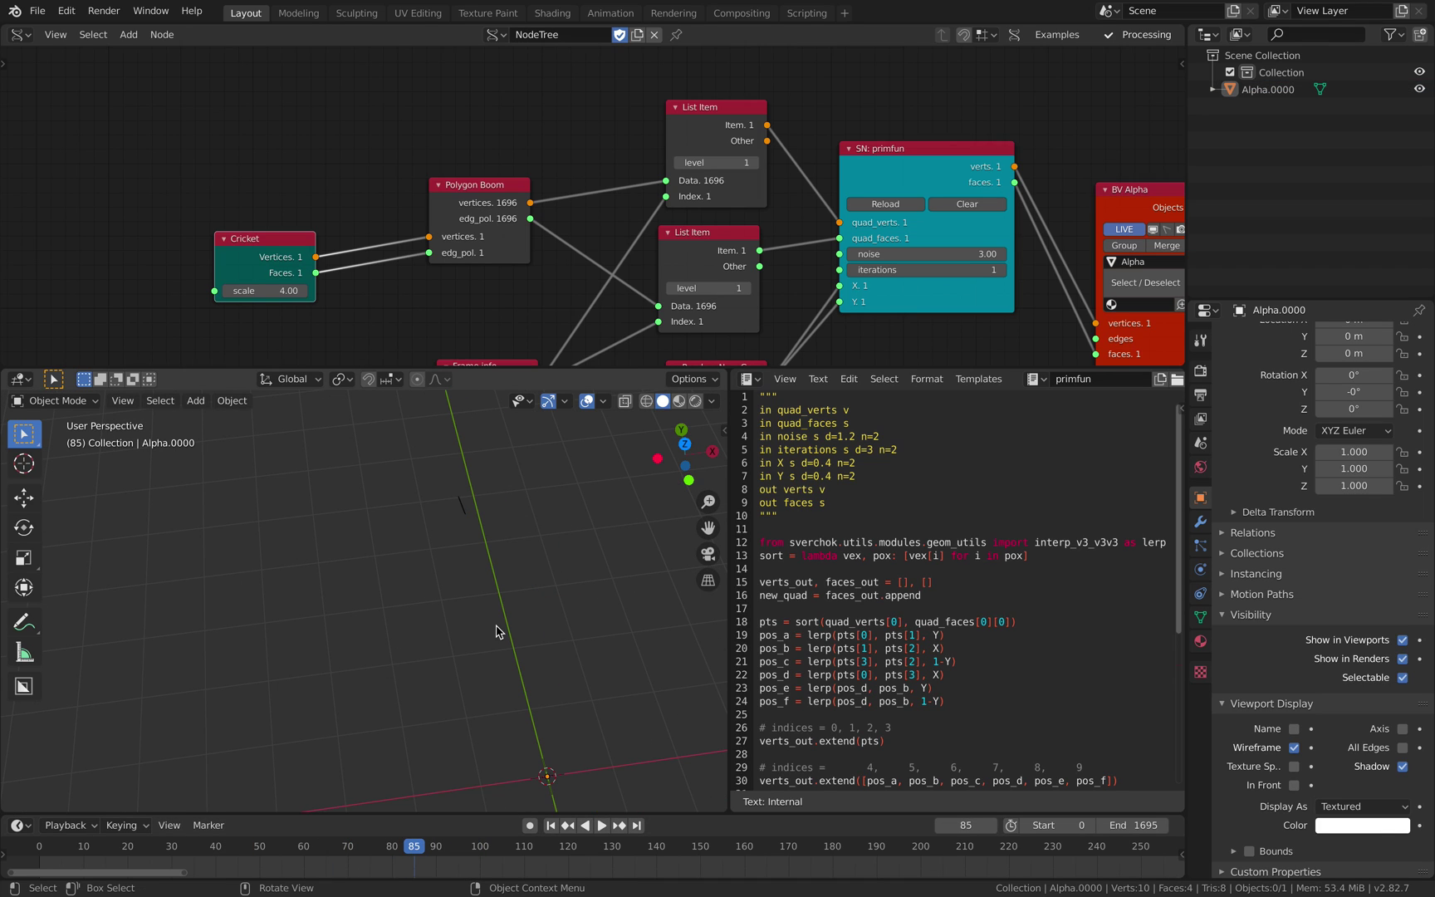
click(464, 510)
middle_drag(465, 514, 550, 526)
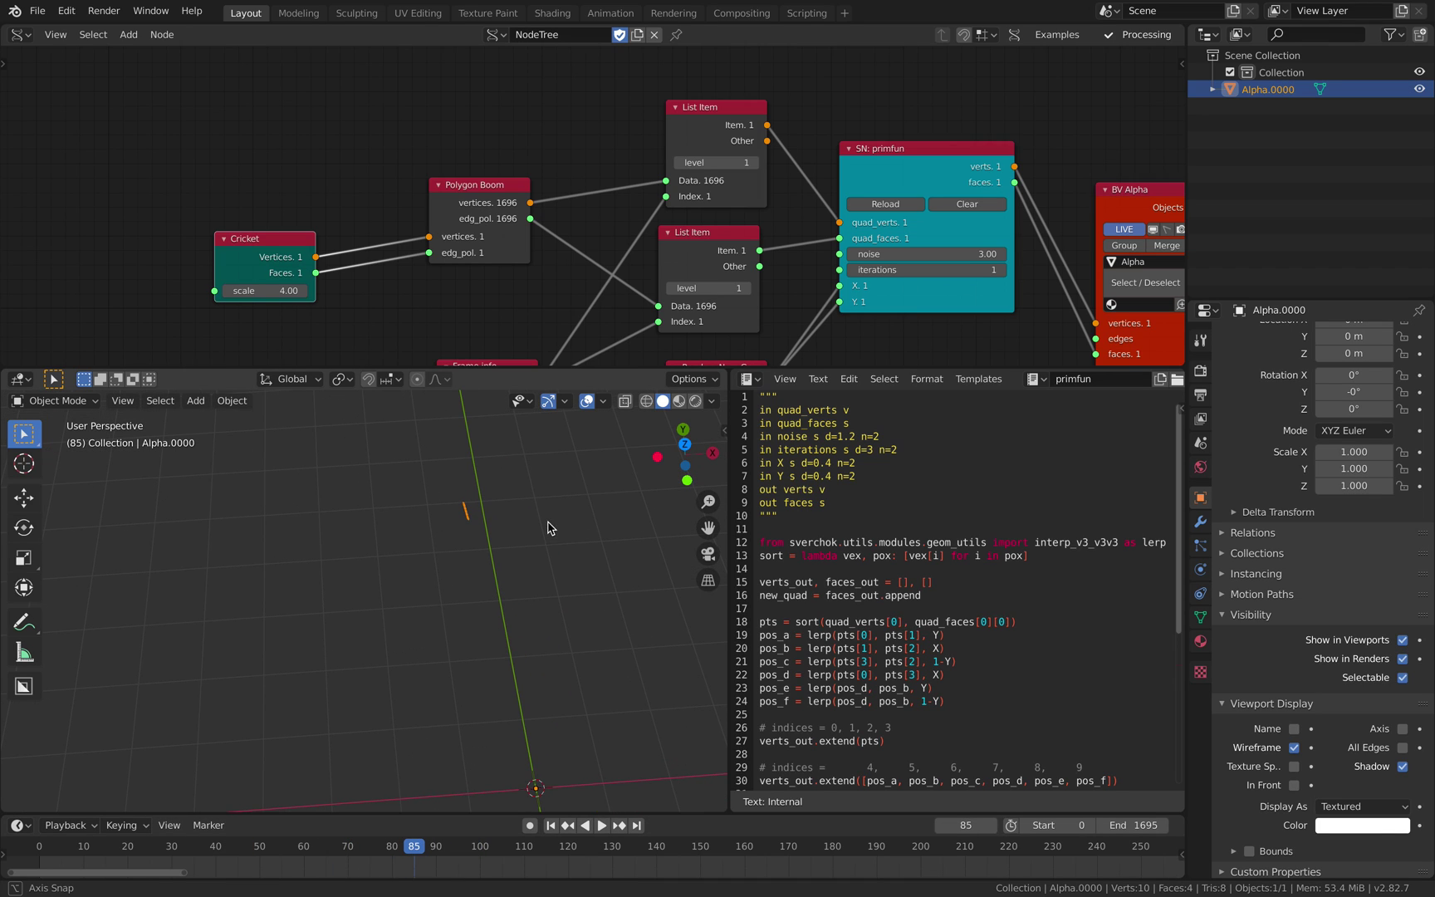
Export Alpha.0000 as a Wavefront OBJ sequence into a new Desktop folder, with Selection Only and Animation enabled.
click(38, 10)
mouse_move(120, 258)
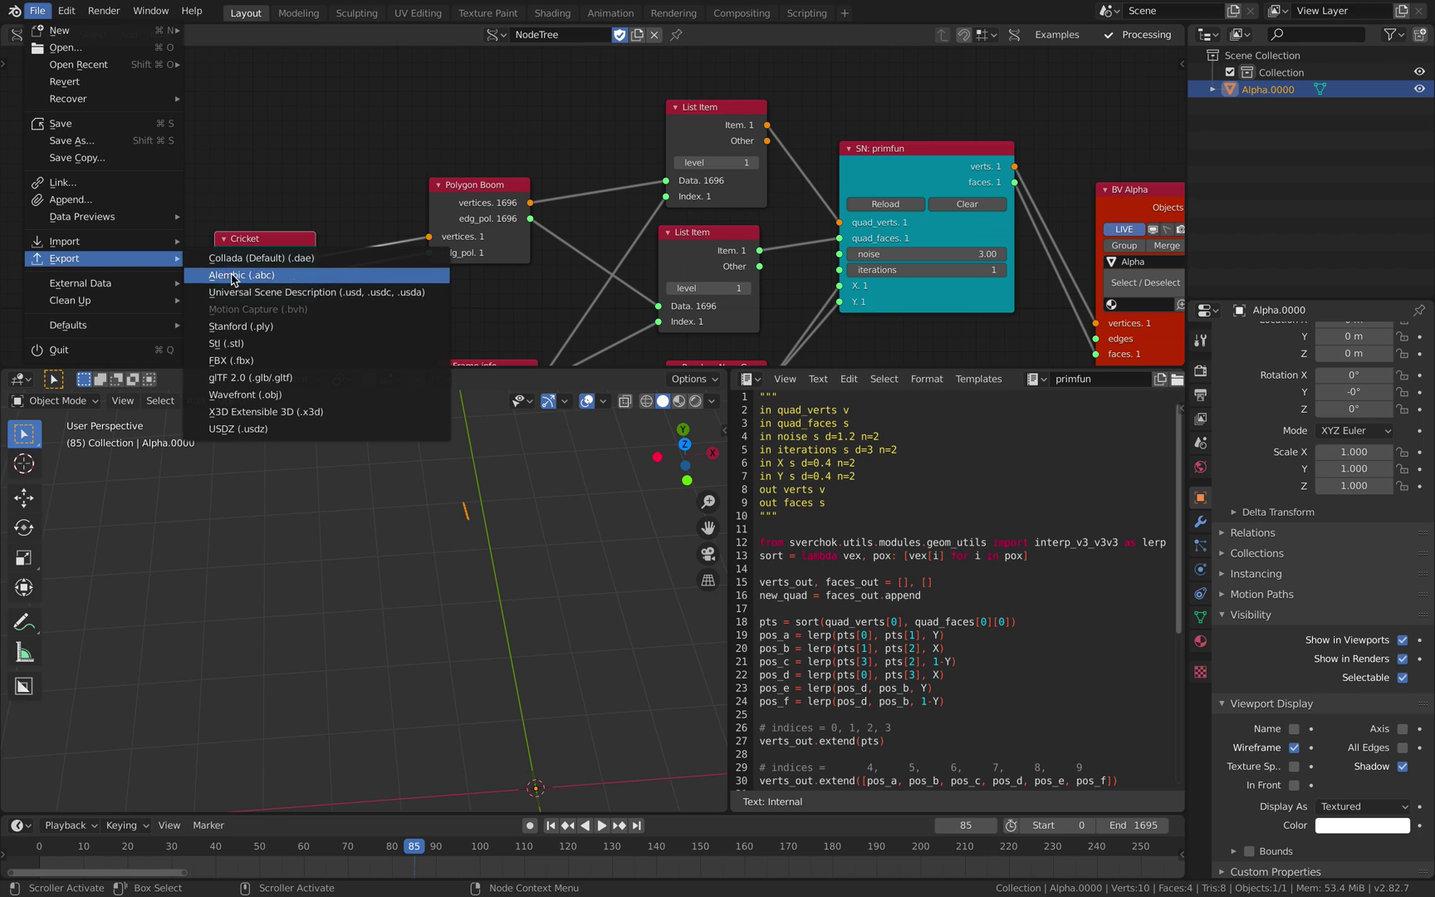
click(274, 395)
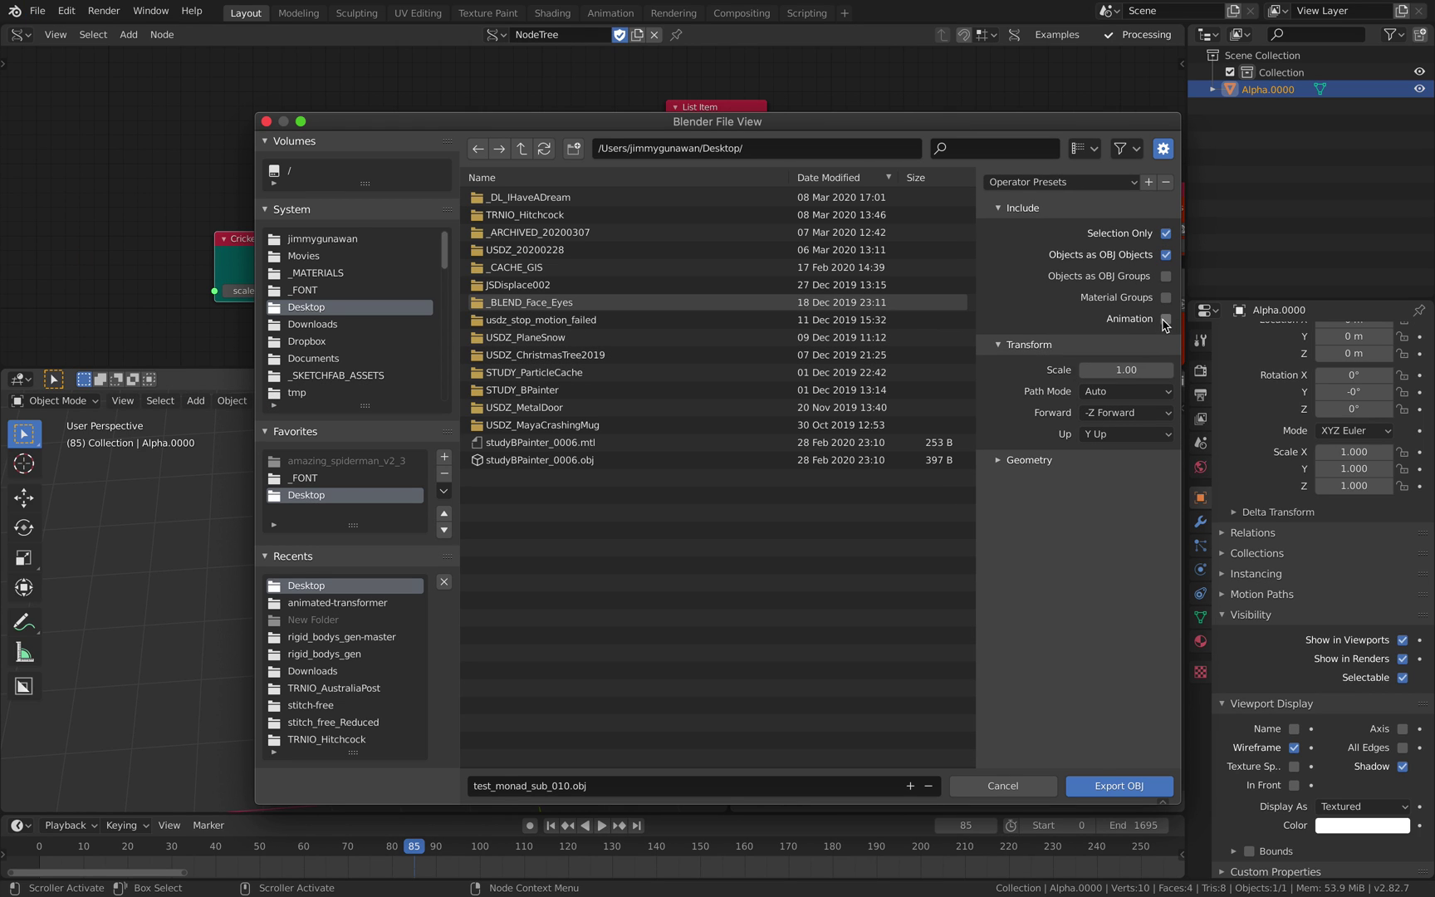
click(573, 149)
key(Return)
click(533, 200)
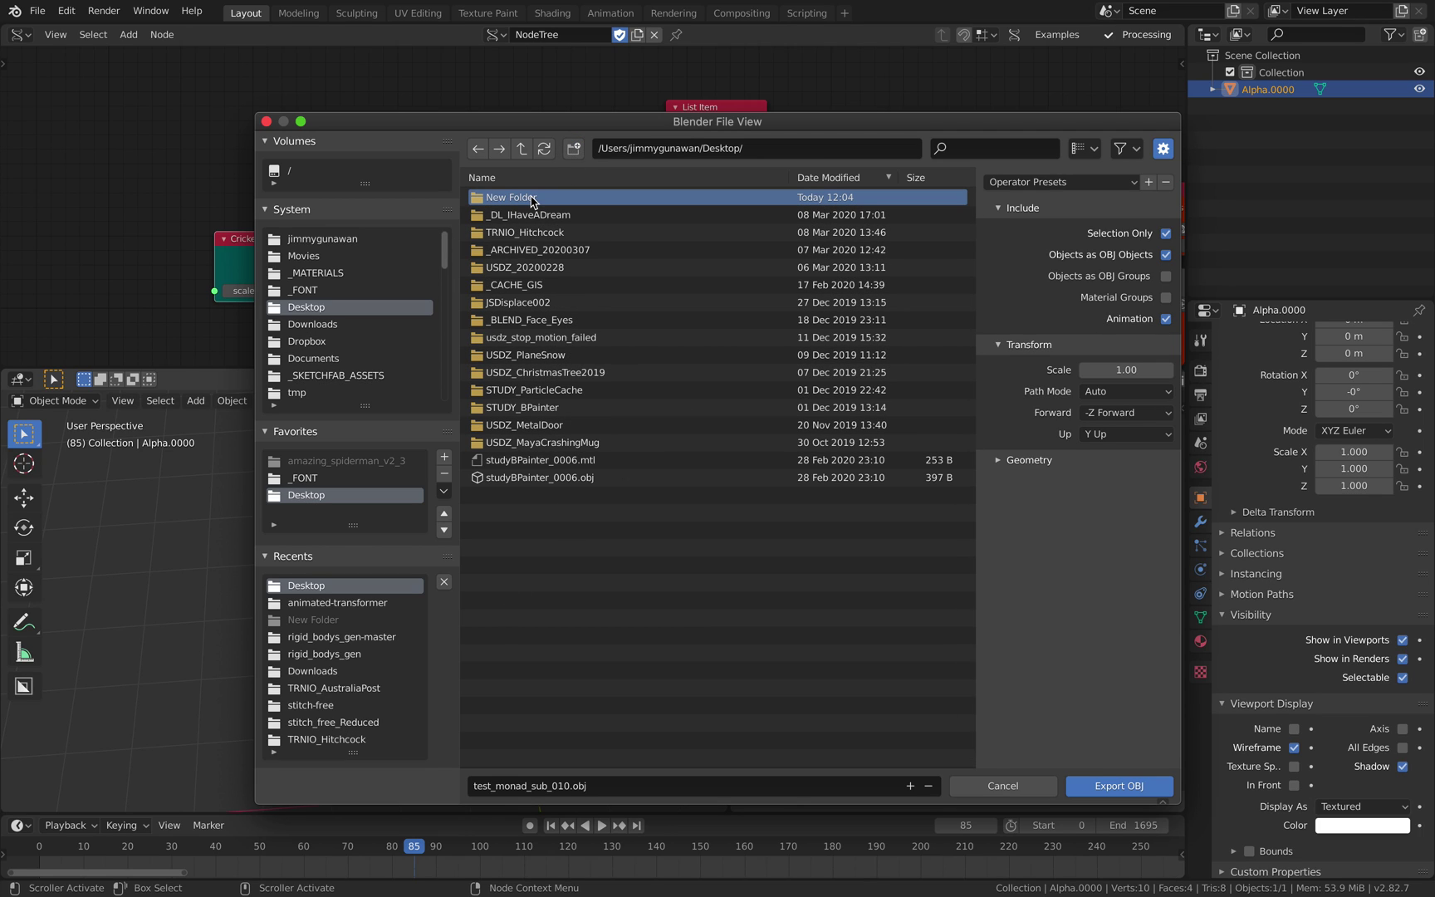
double_click(532, 200)
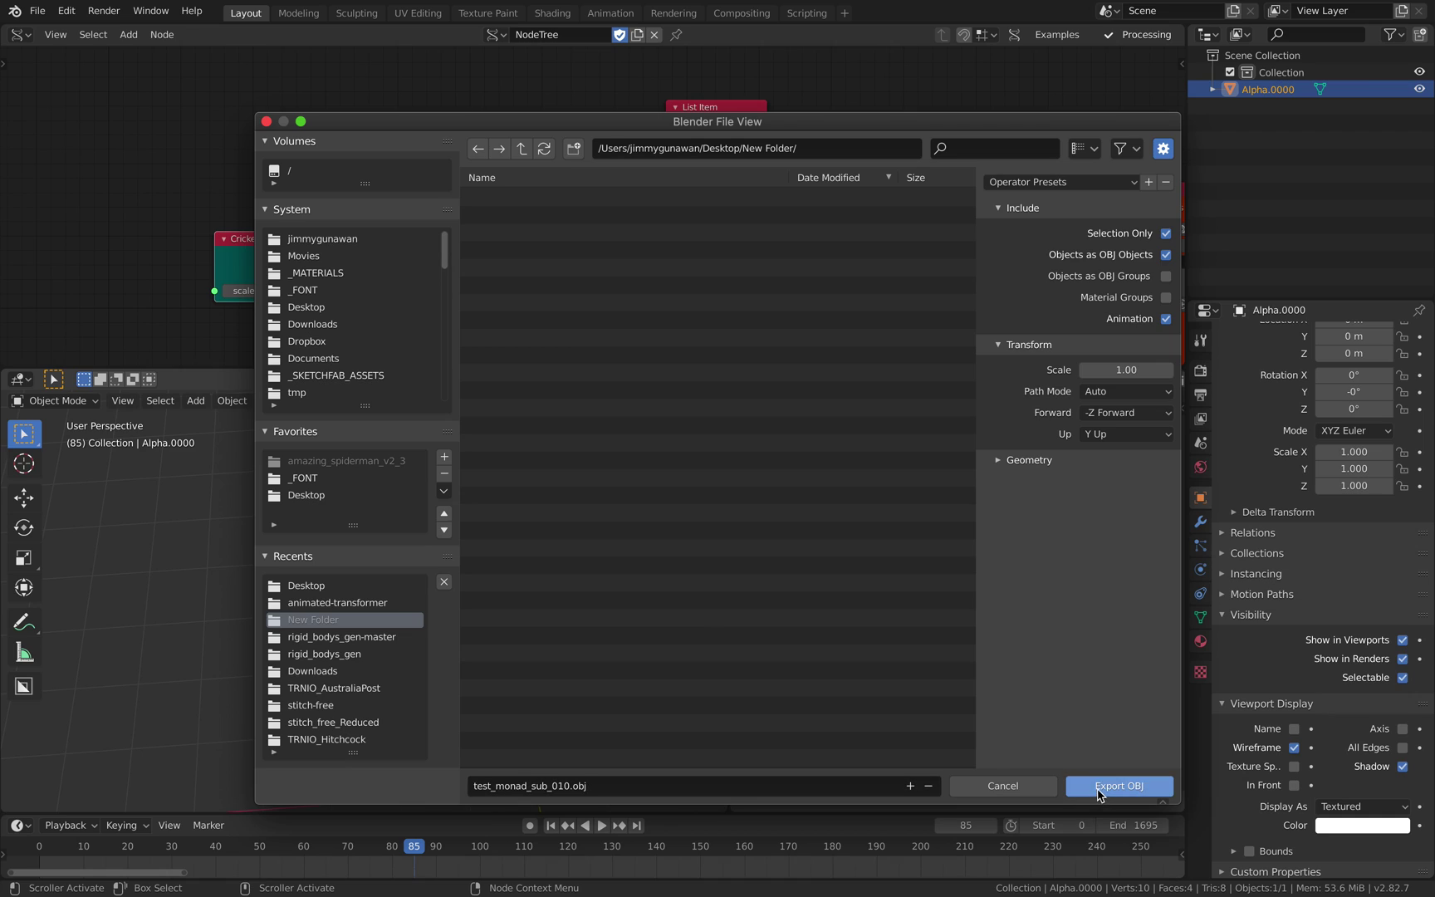
click(1100, 786)
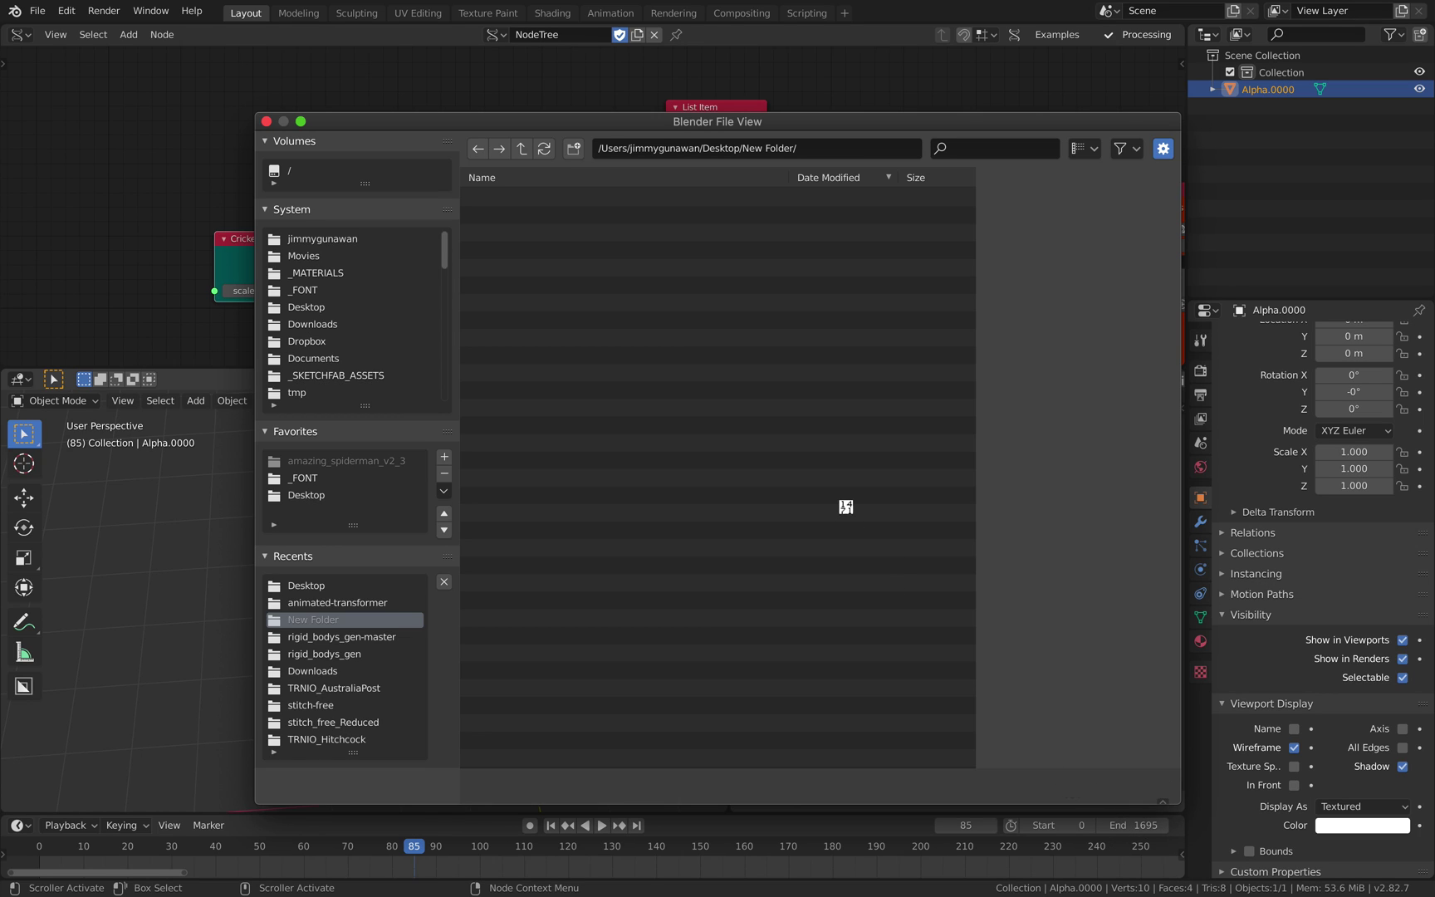
Switch to Finder and show the Desktop folder's contents.
key(ctrl+Left)
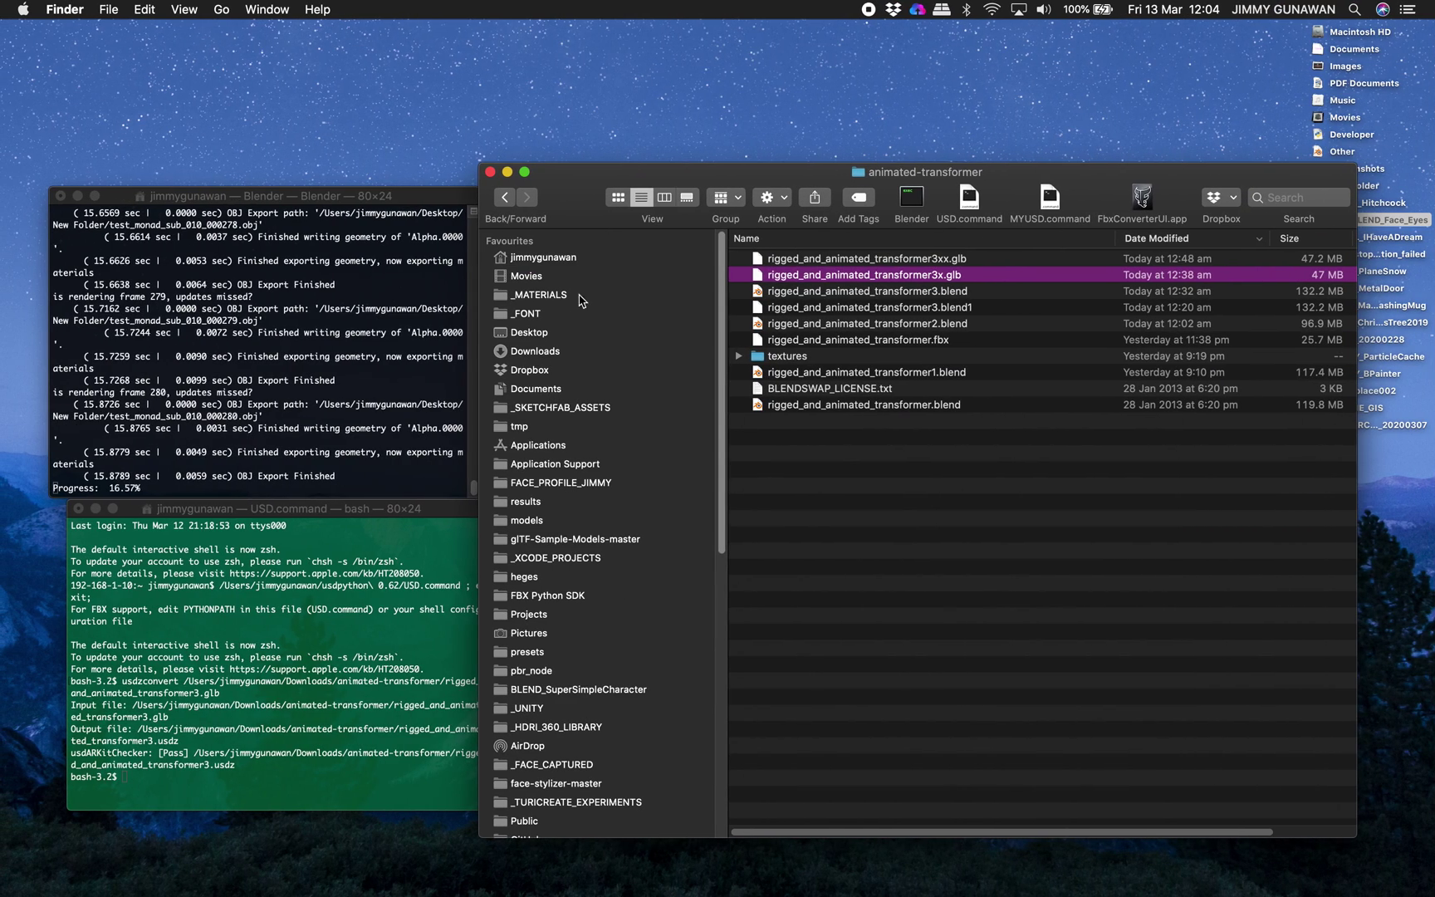
click(548, 334)
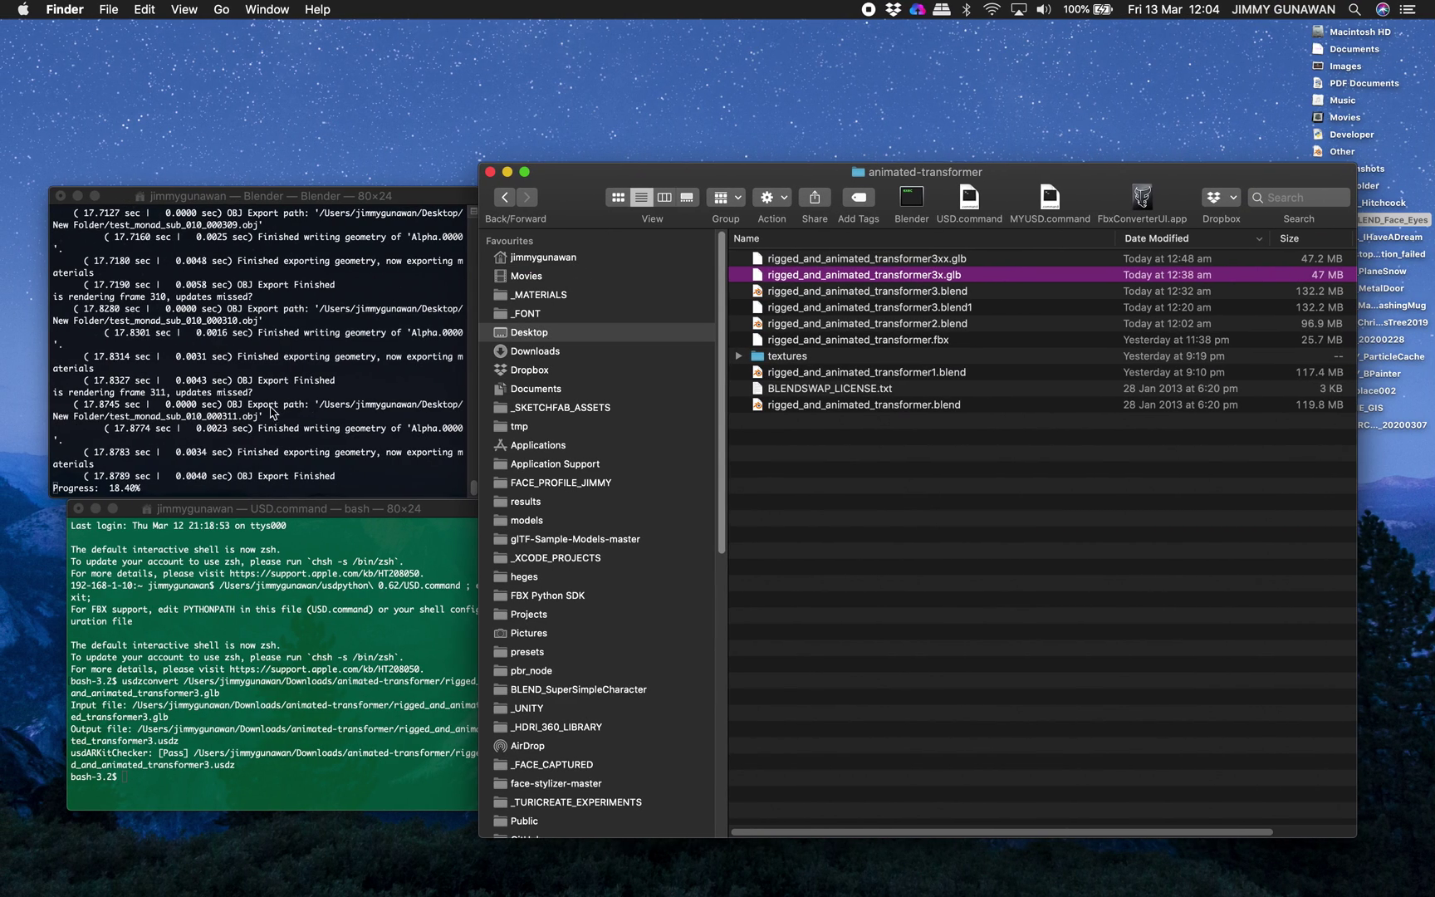
Bring Blender's Terminal window forward, enlarge it to 91×23, and move it higher to read the OBJ export progress.
click(247, 408)
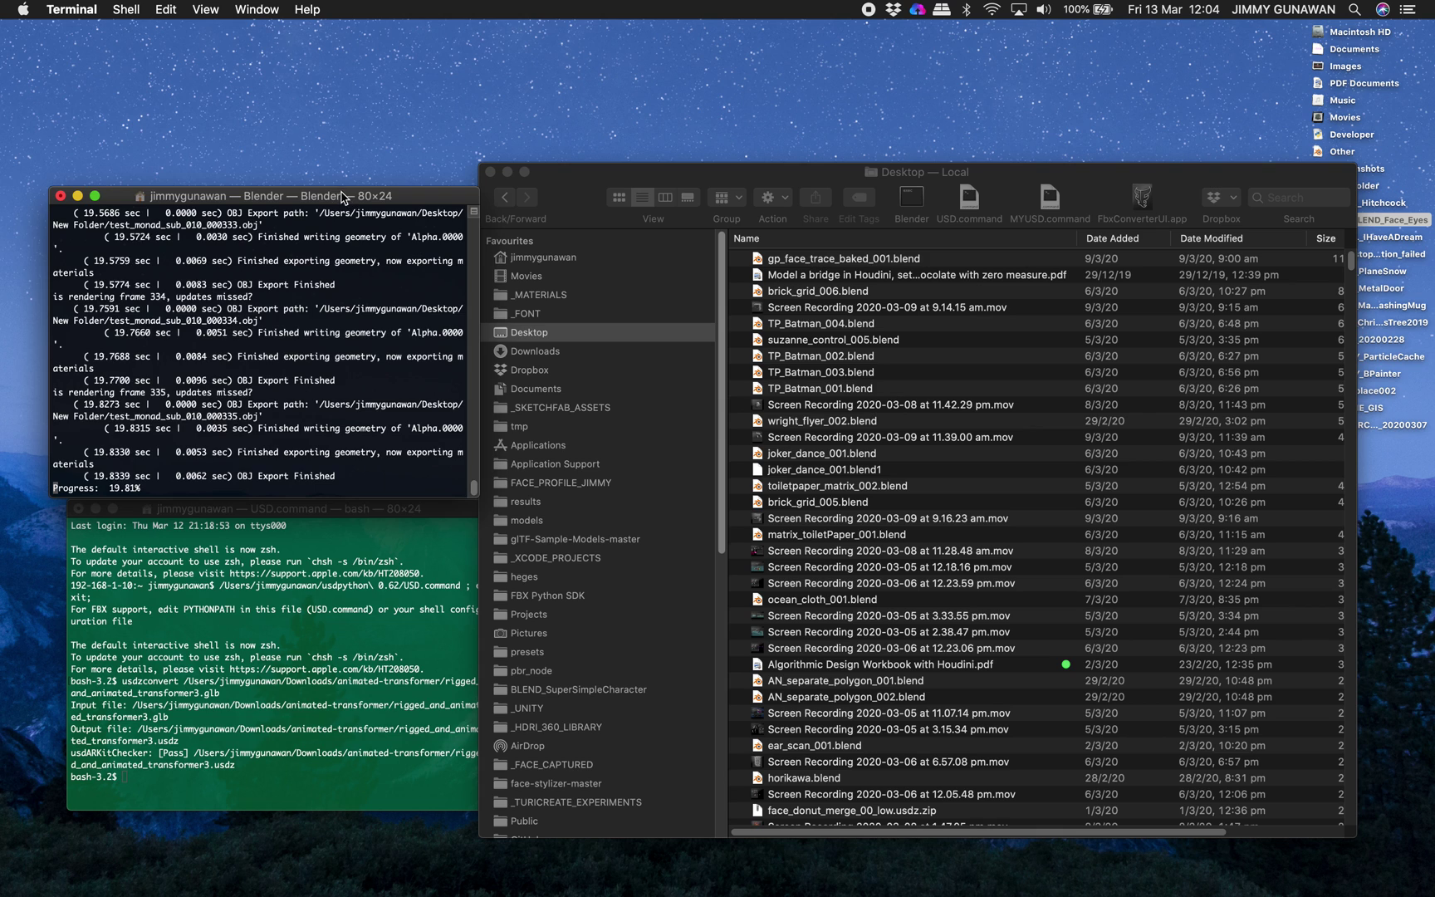
drag(342, 196, 294, 130)
drag(429, 424, 486, 413)
drag(356, 135, 403, 112)
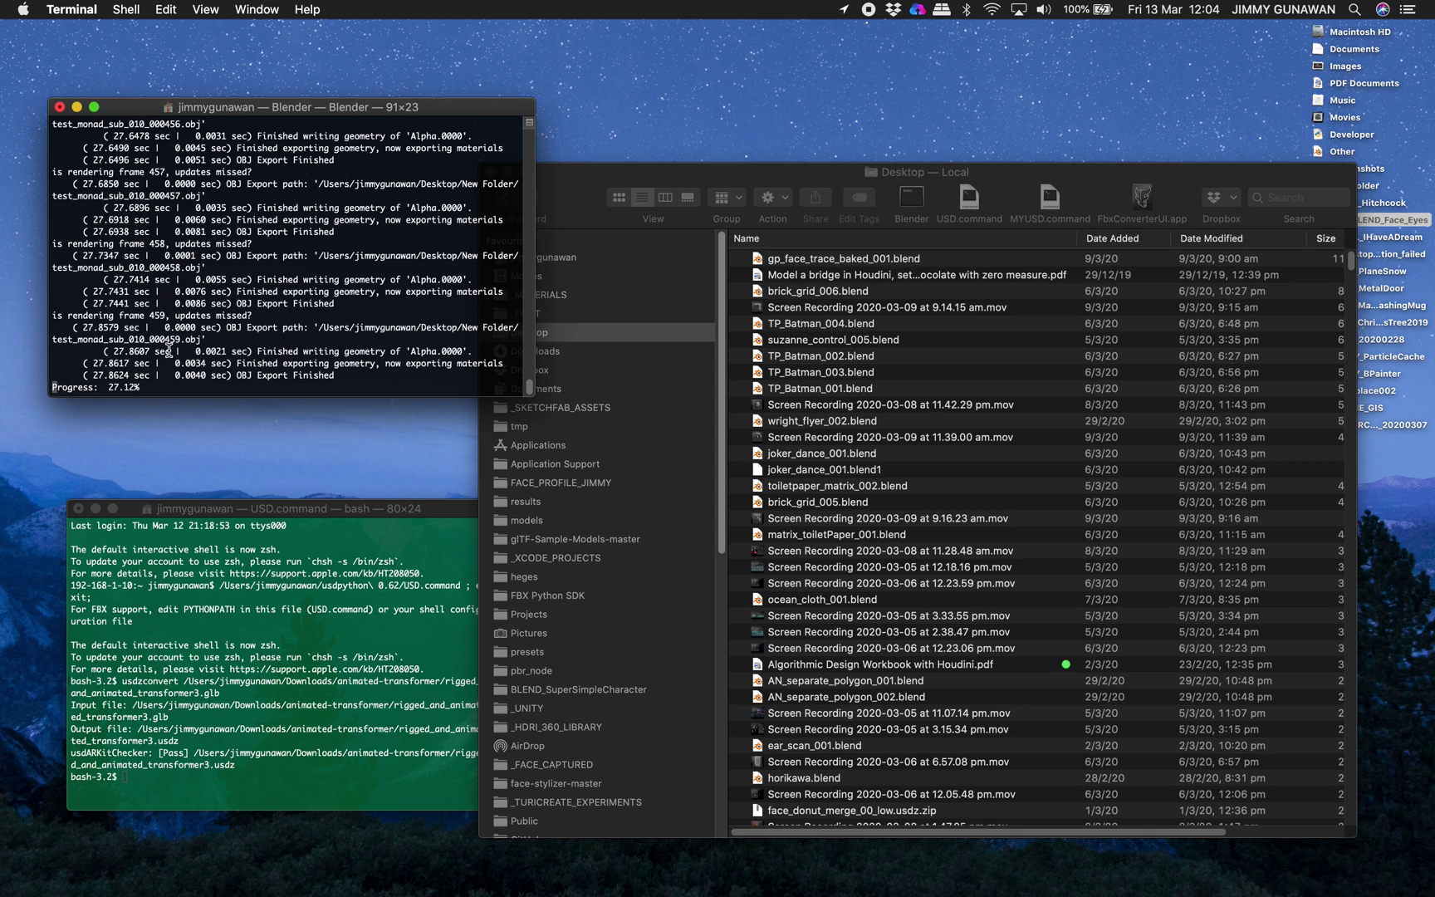
drag(326, 109, 323, 105)
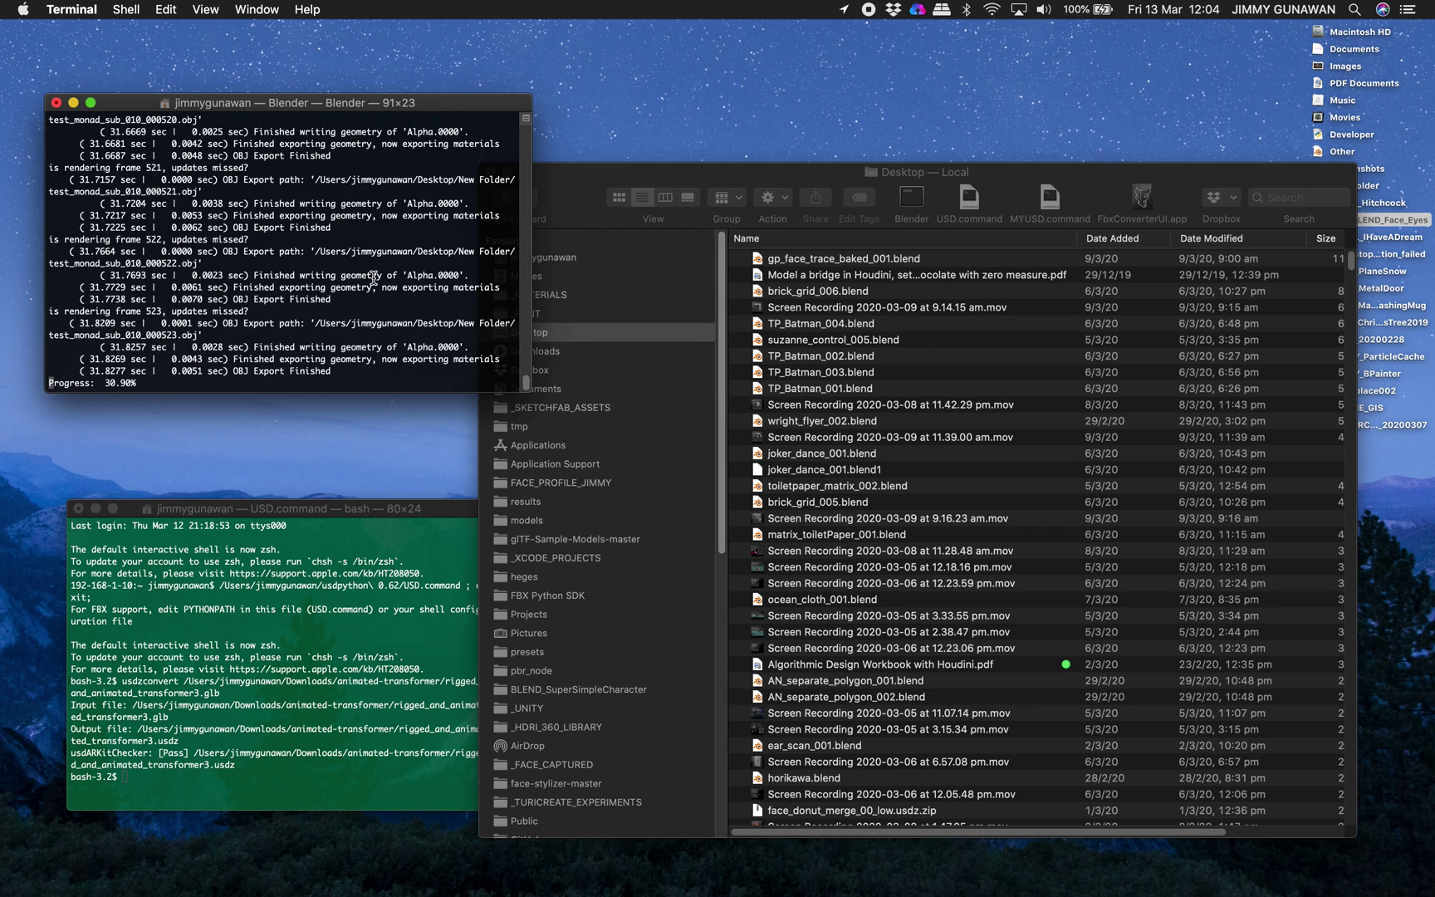
Sort Finder's Desktop listing by modification date and expand New Folder to inspect the exported OBJ and MTL files.
drag(688, 175, 701, 169)
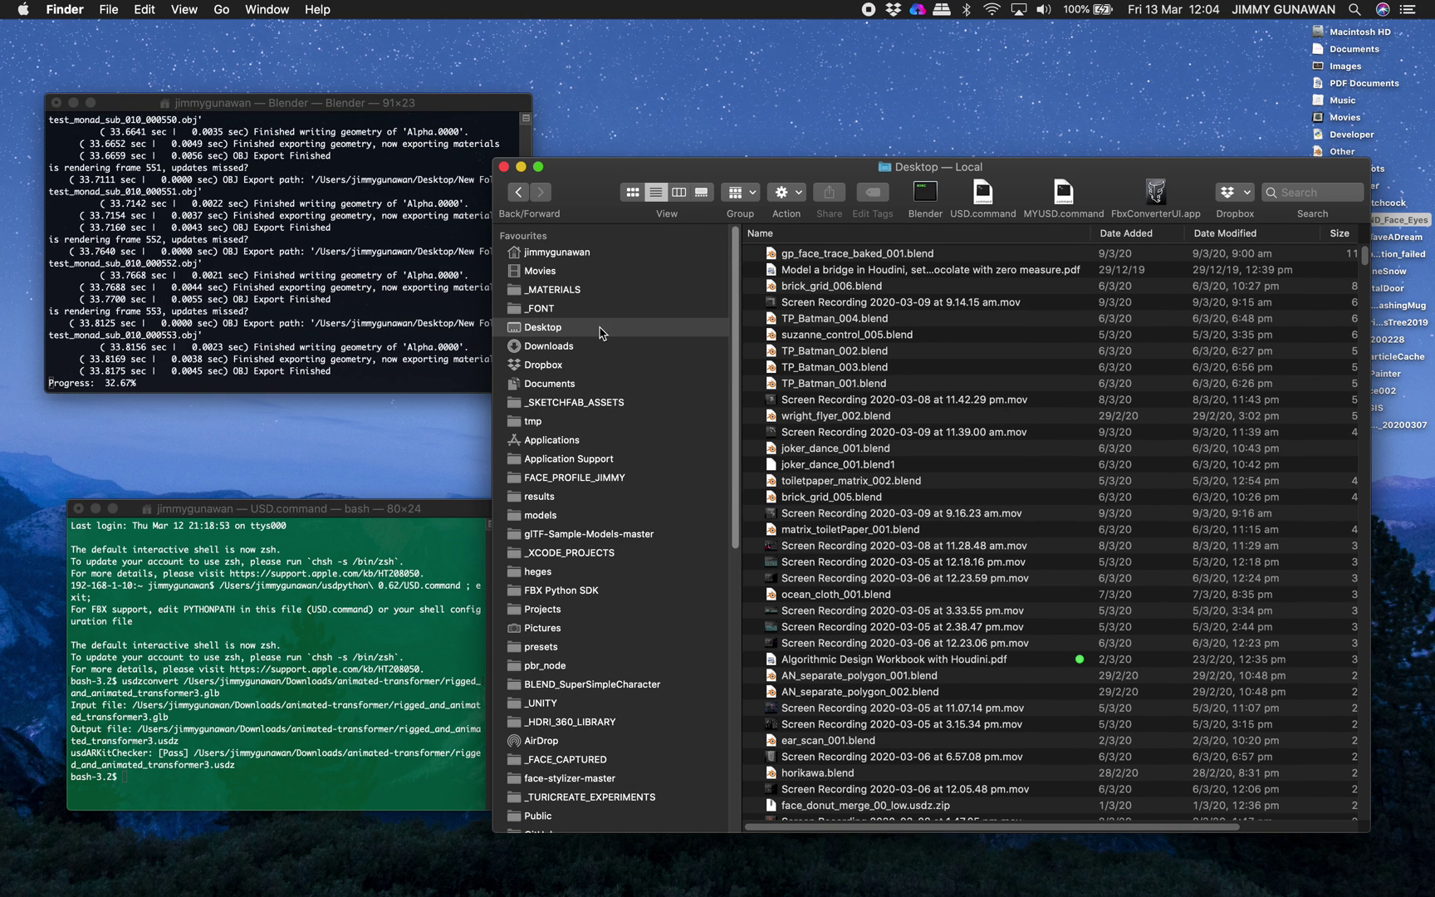
click(1264, 234)
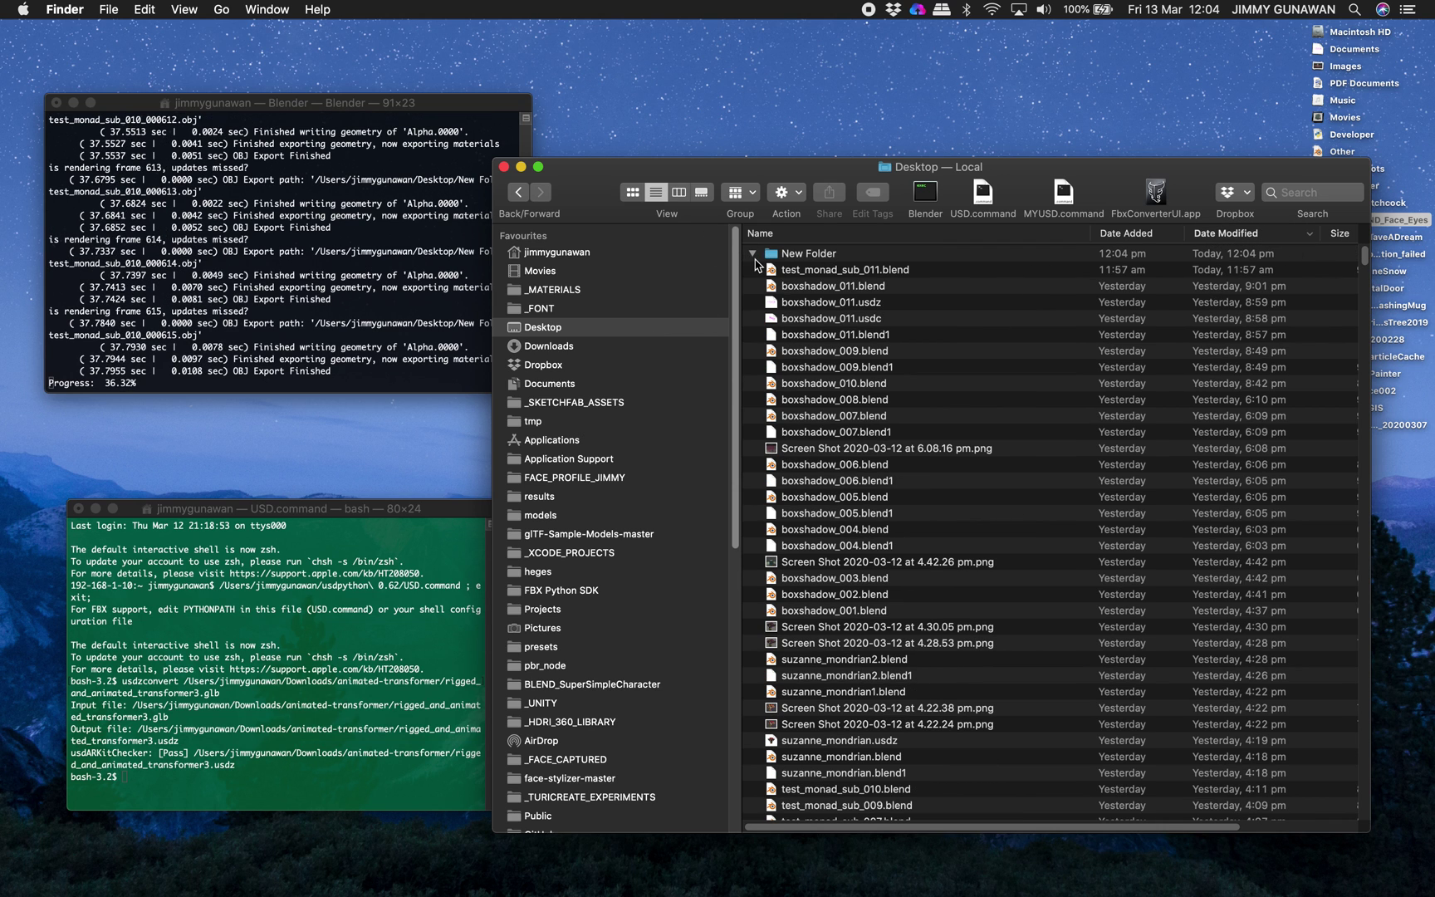
click(841, 285)
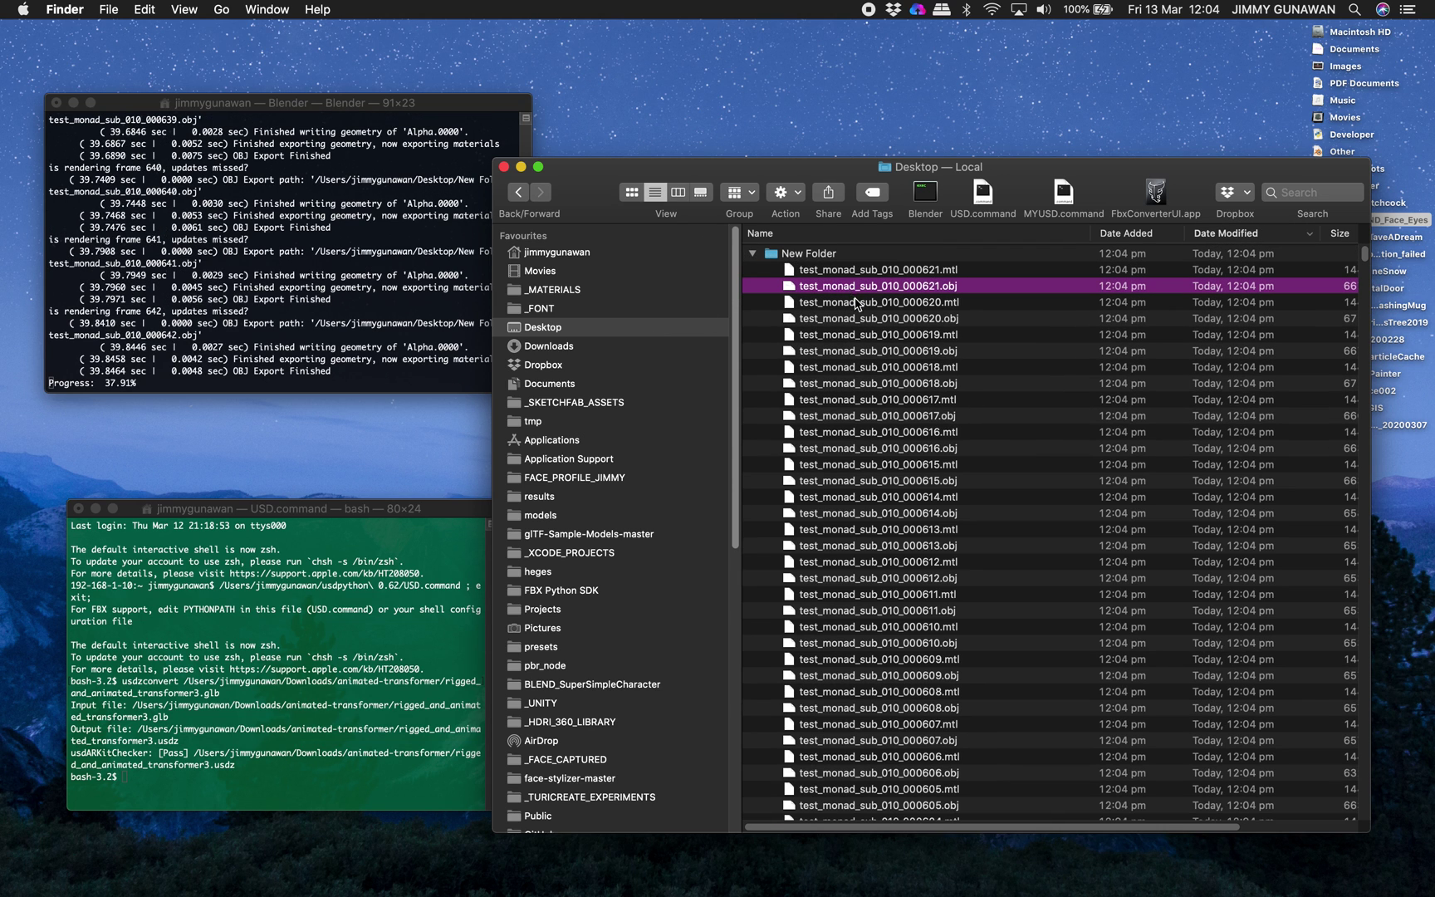
click(856, 302)
Launch a second Blender instance and delete all default objects from its scene.
click(932, 196)
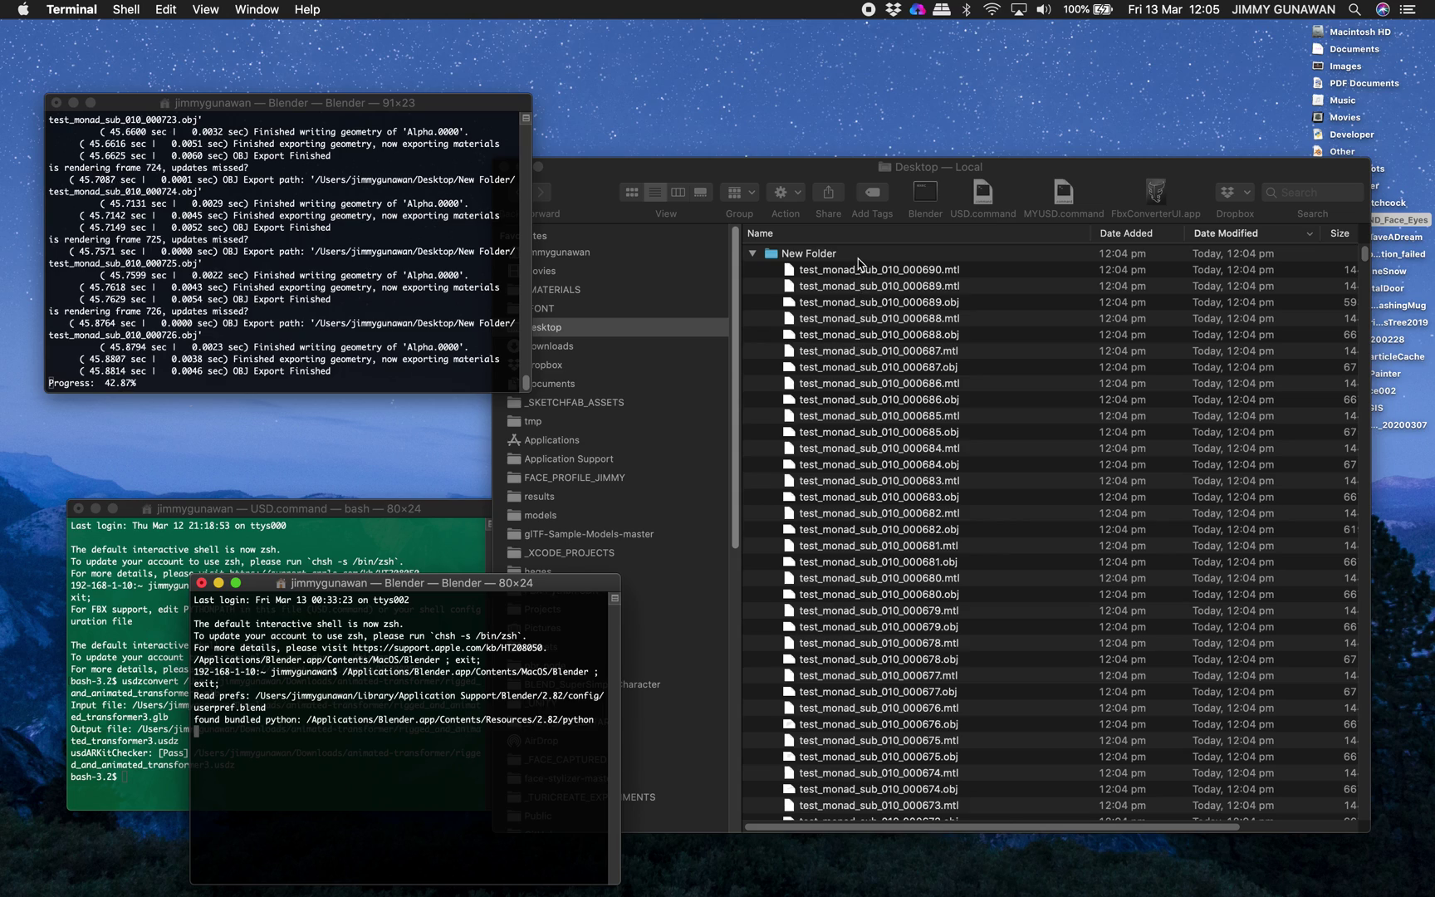
drag(972, 168, 955, 169)
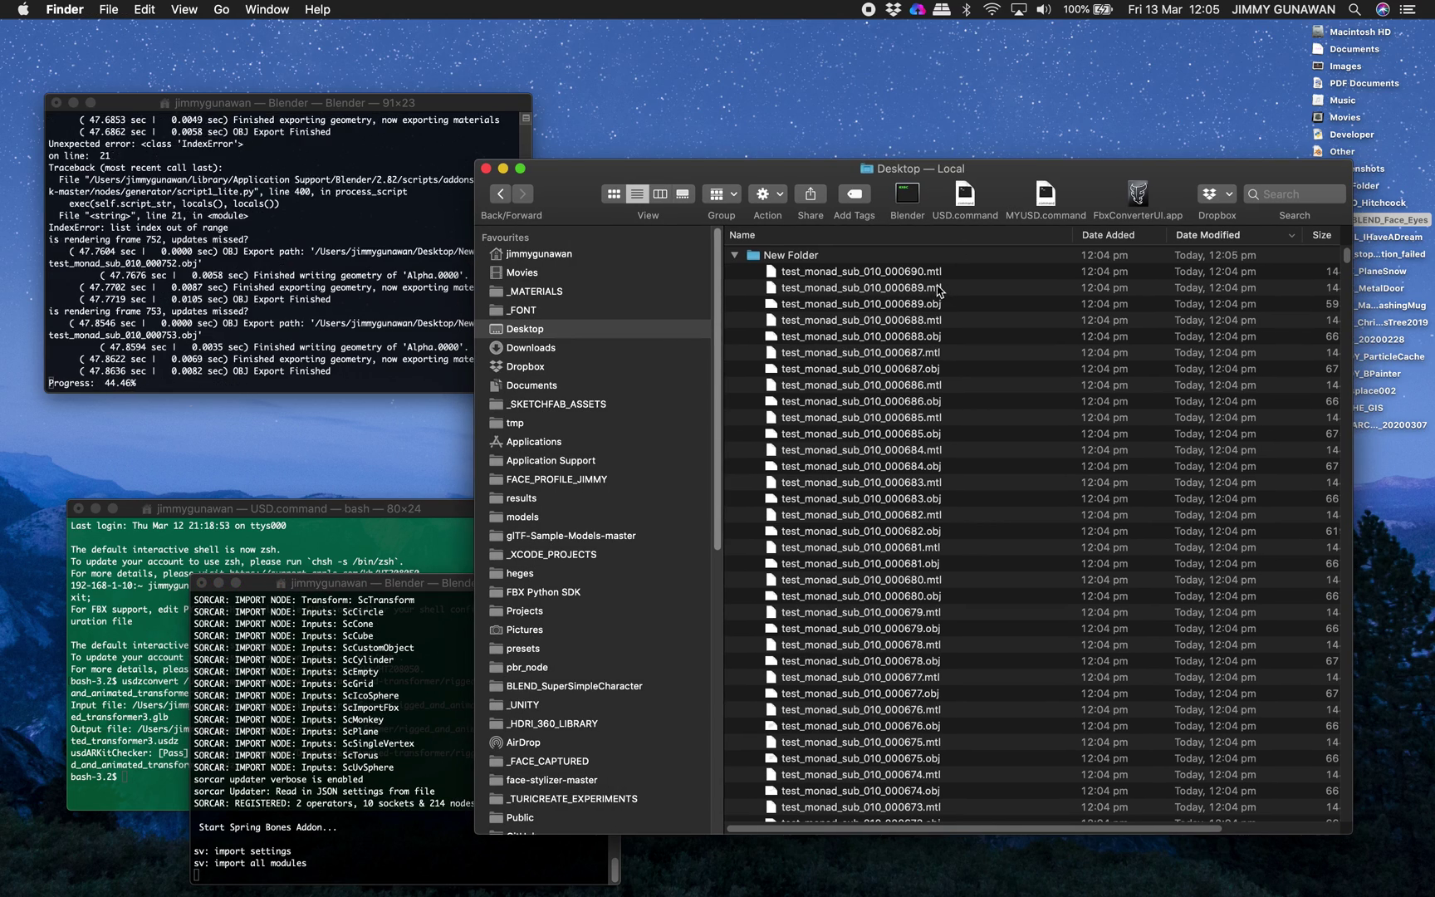
click(918, 274)
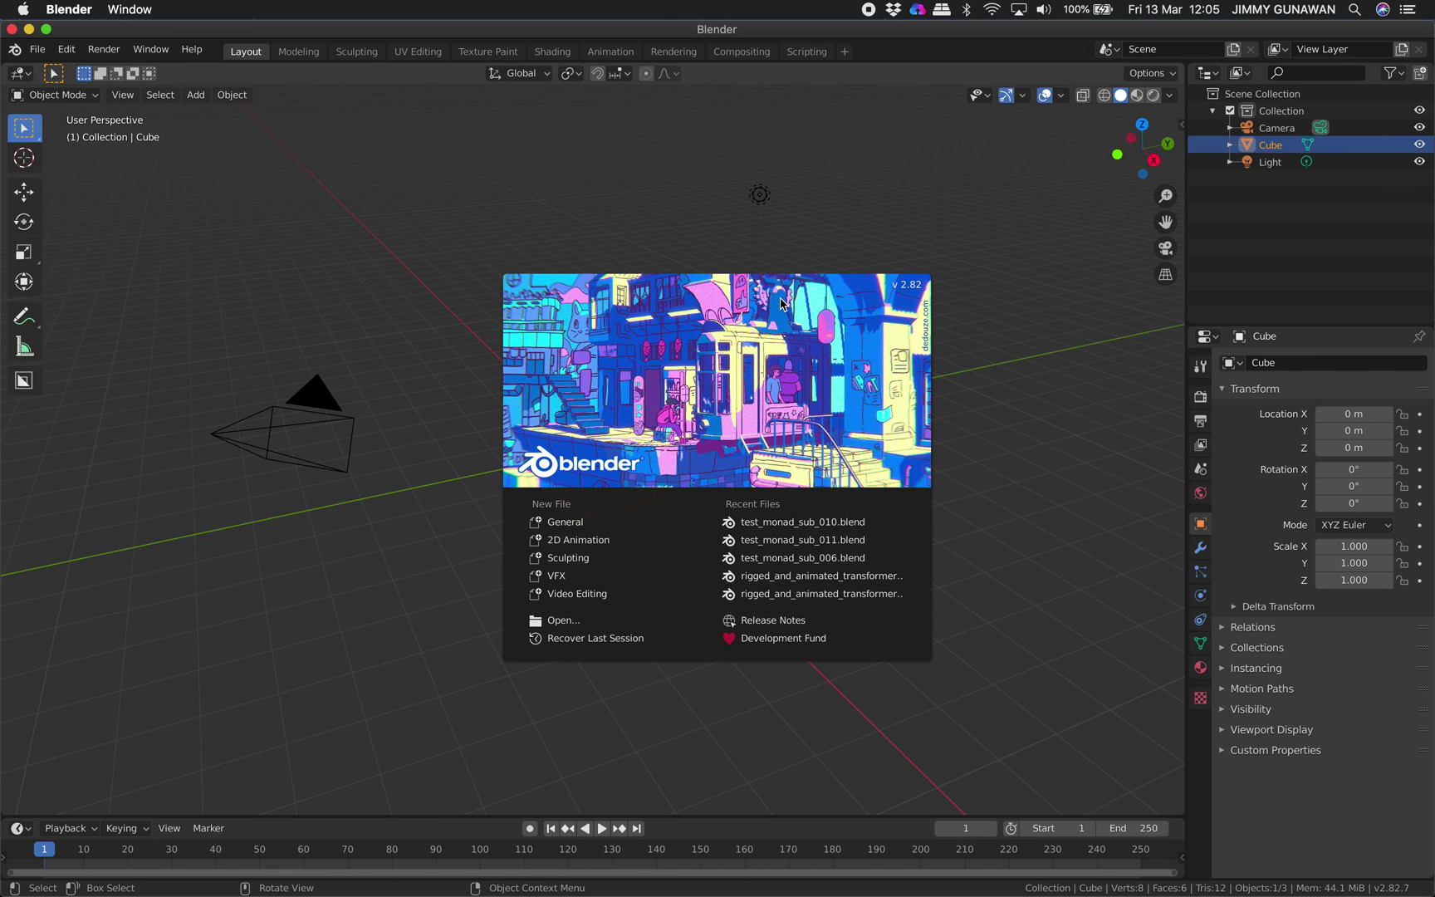
click(650, 266)
key(a)
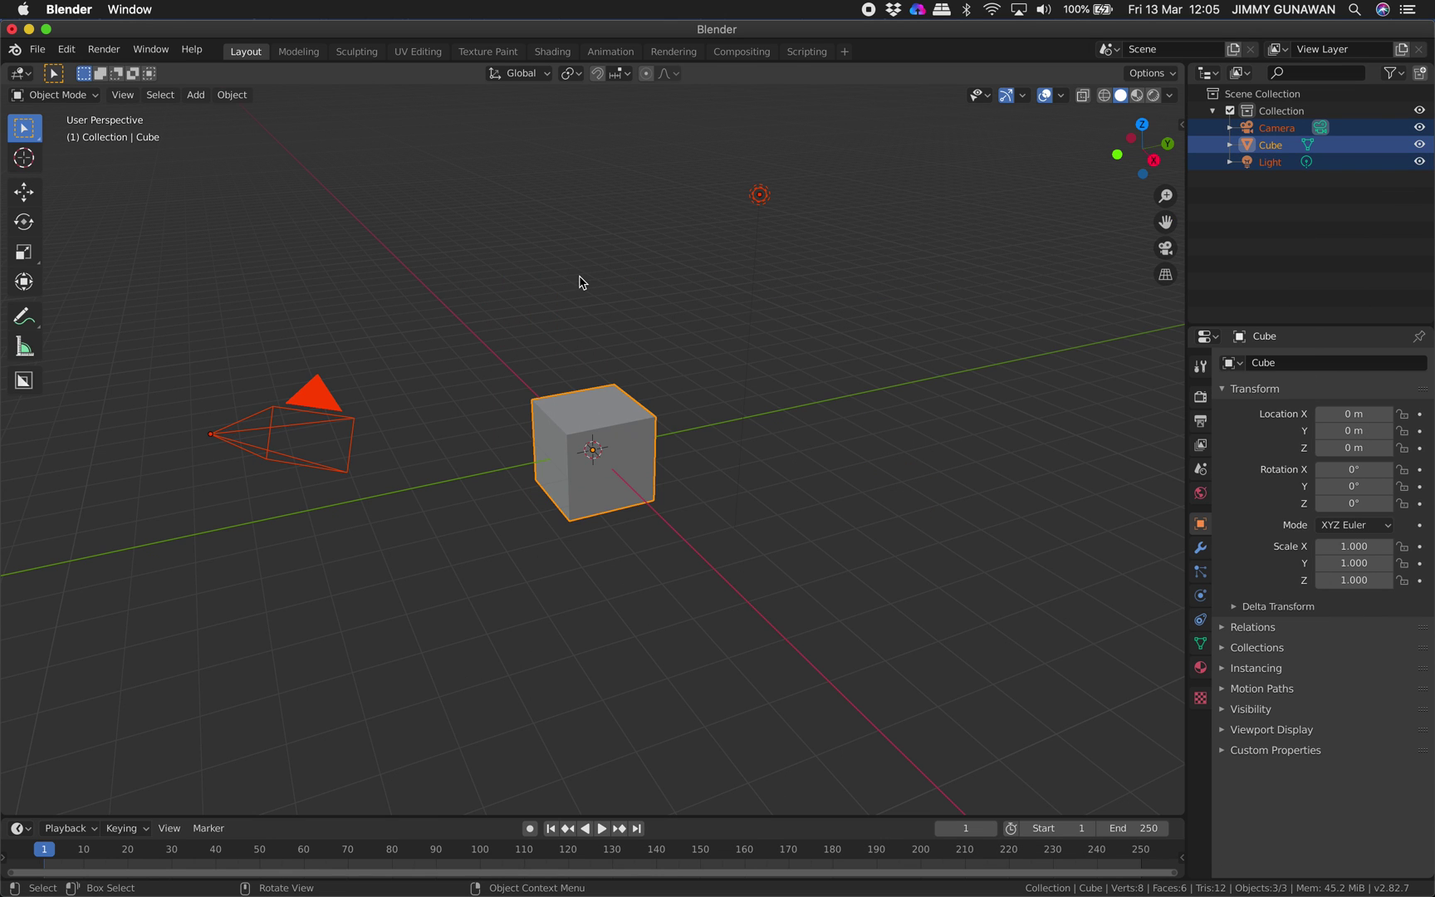
key(x)
click(532, 279)
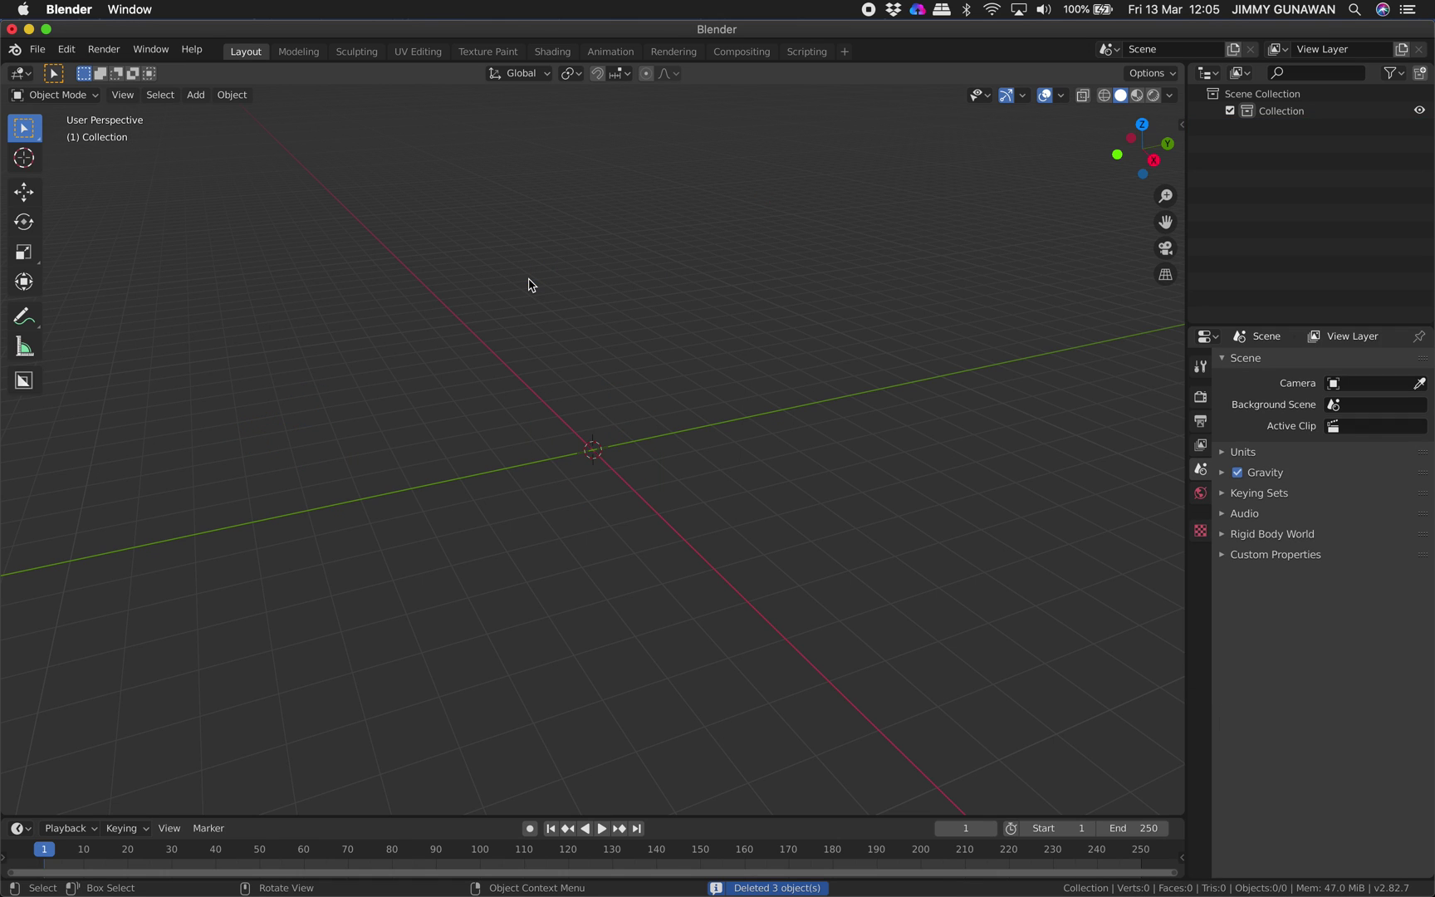
Make the new Blender window full screen and open the file browser for importing multiple OBJ files.
click(46, 30)
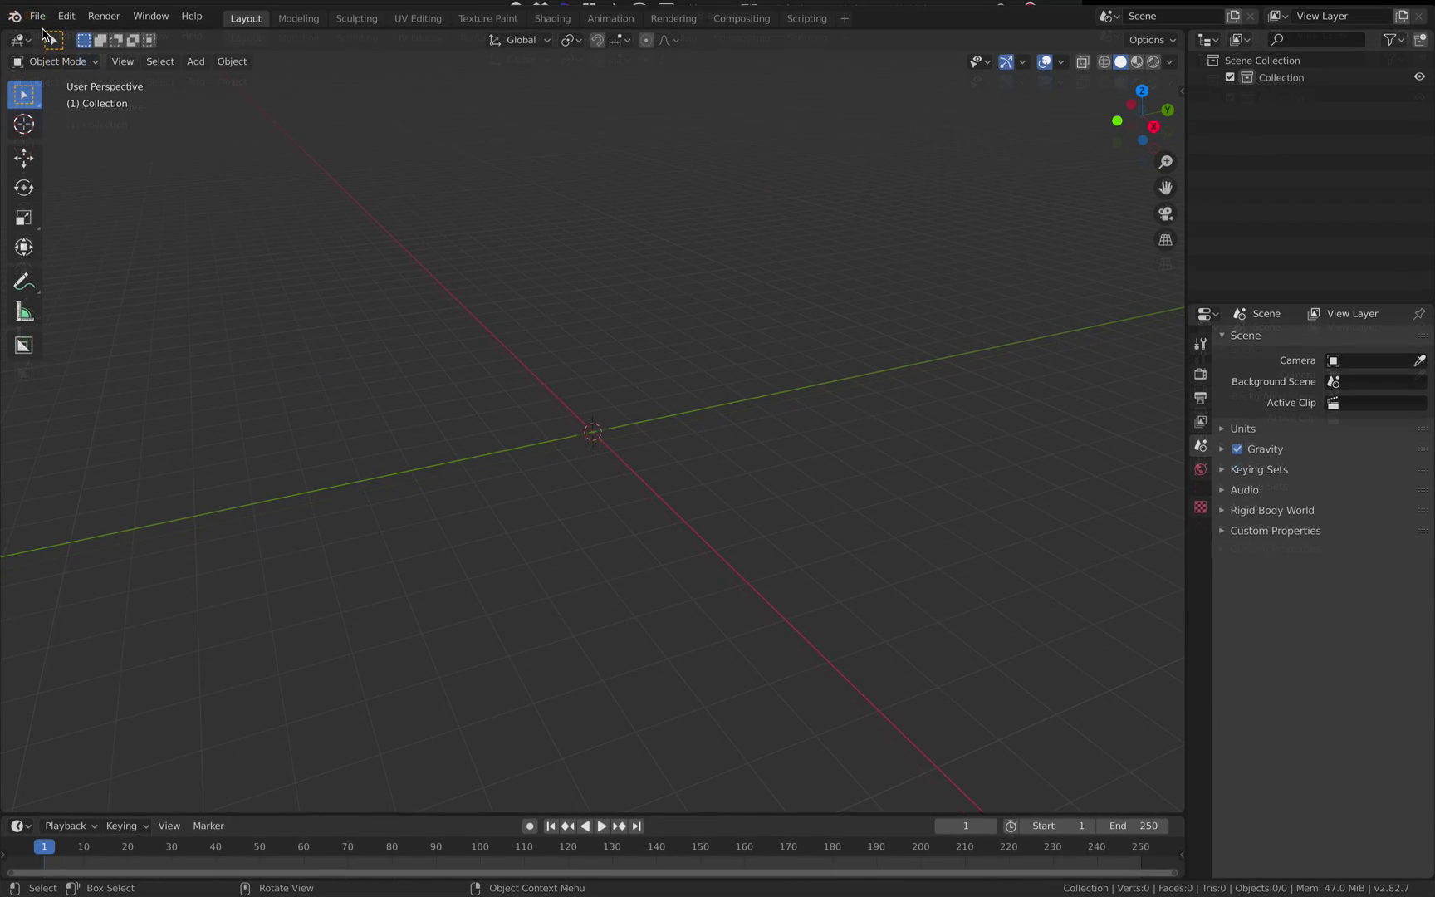
click(39, 17)
mouse_move(130, 241)
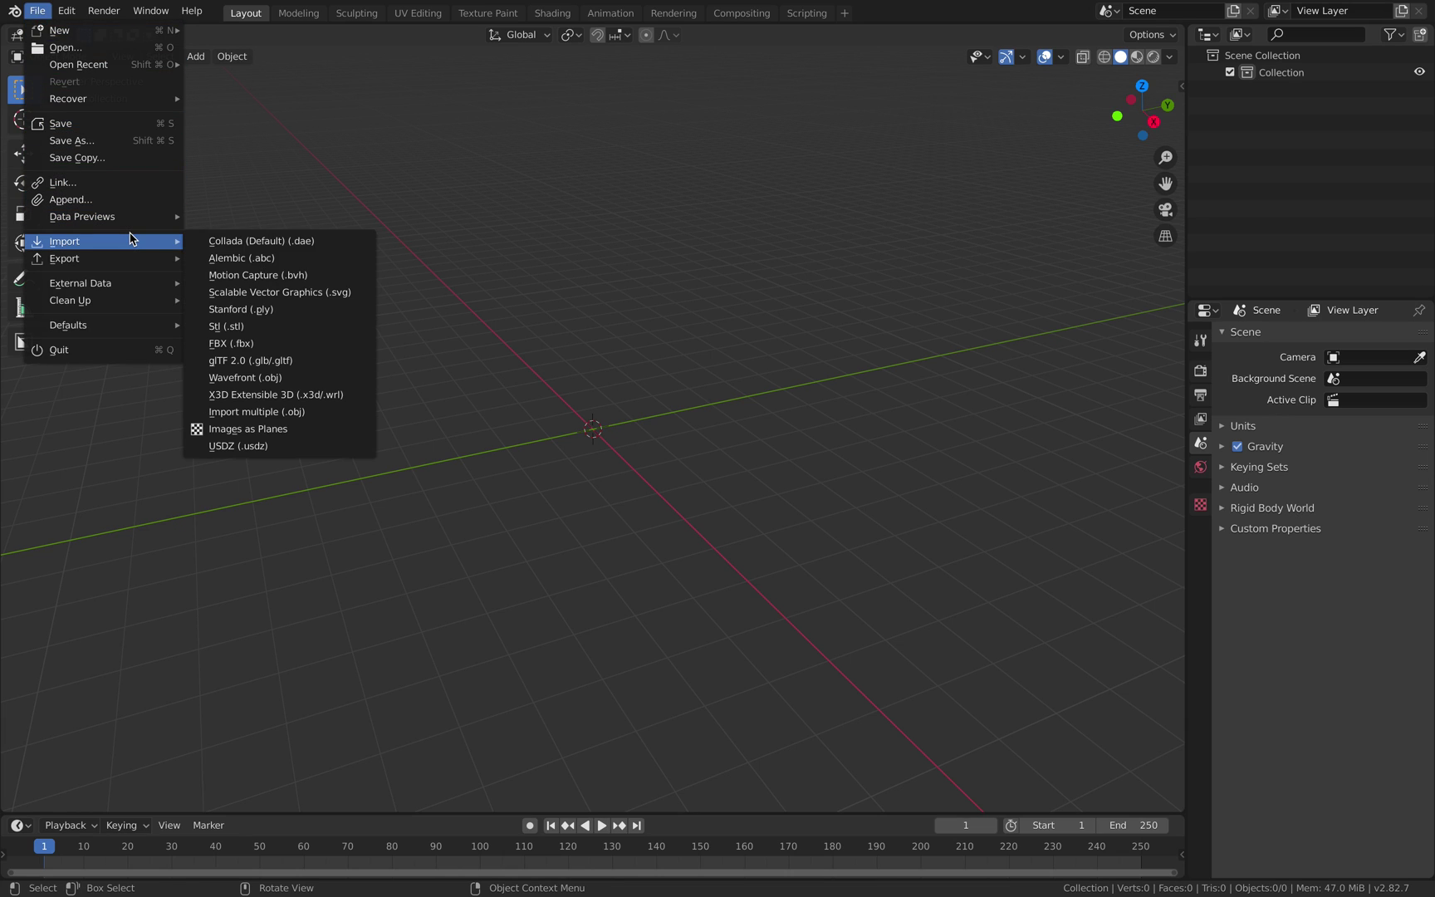
click(304, 413)
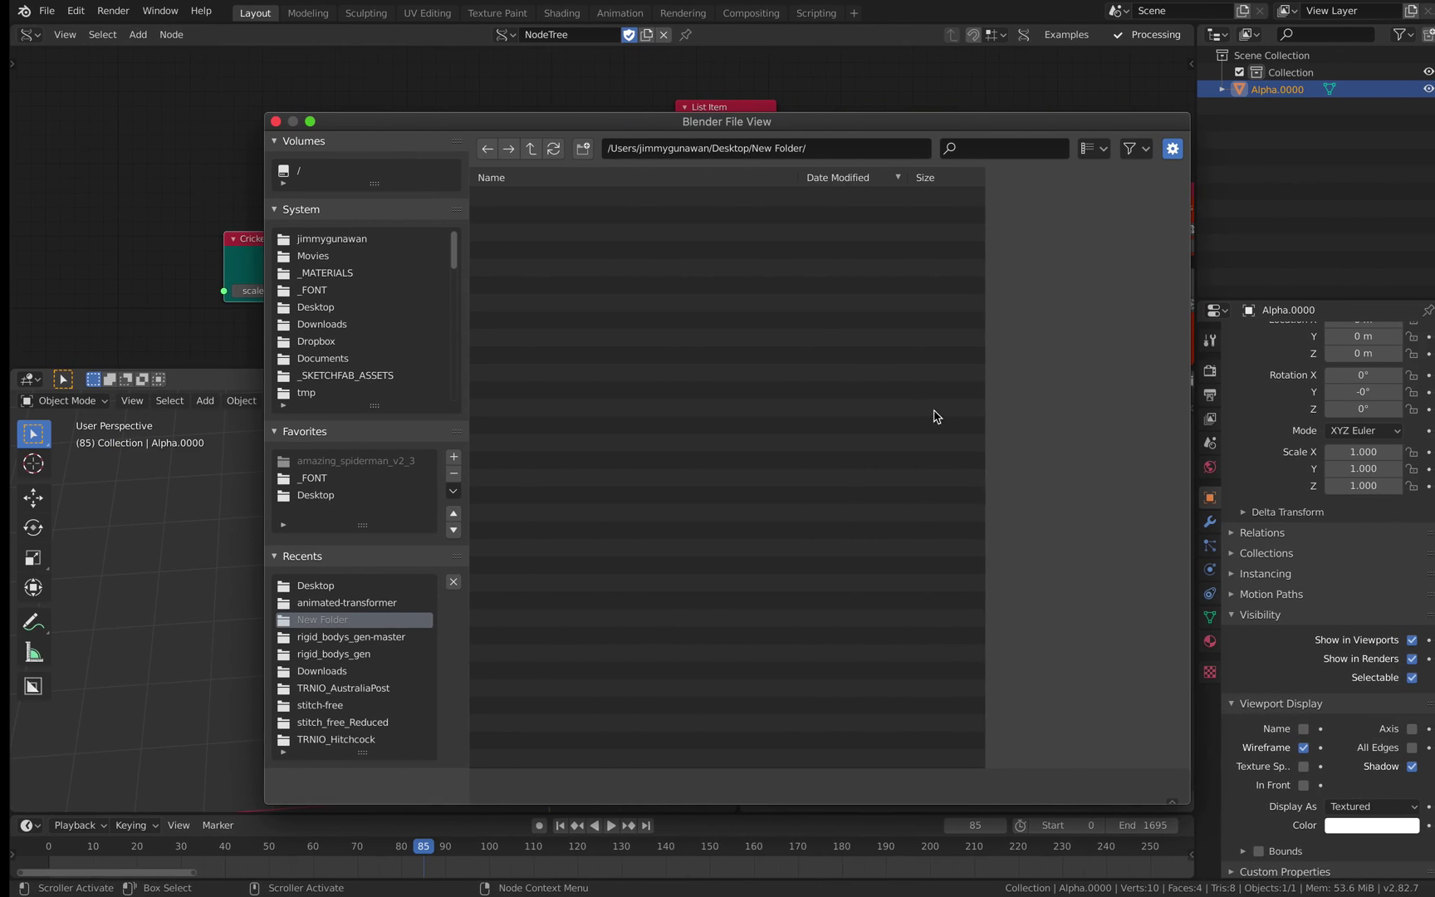
key(ctrl+Left)
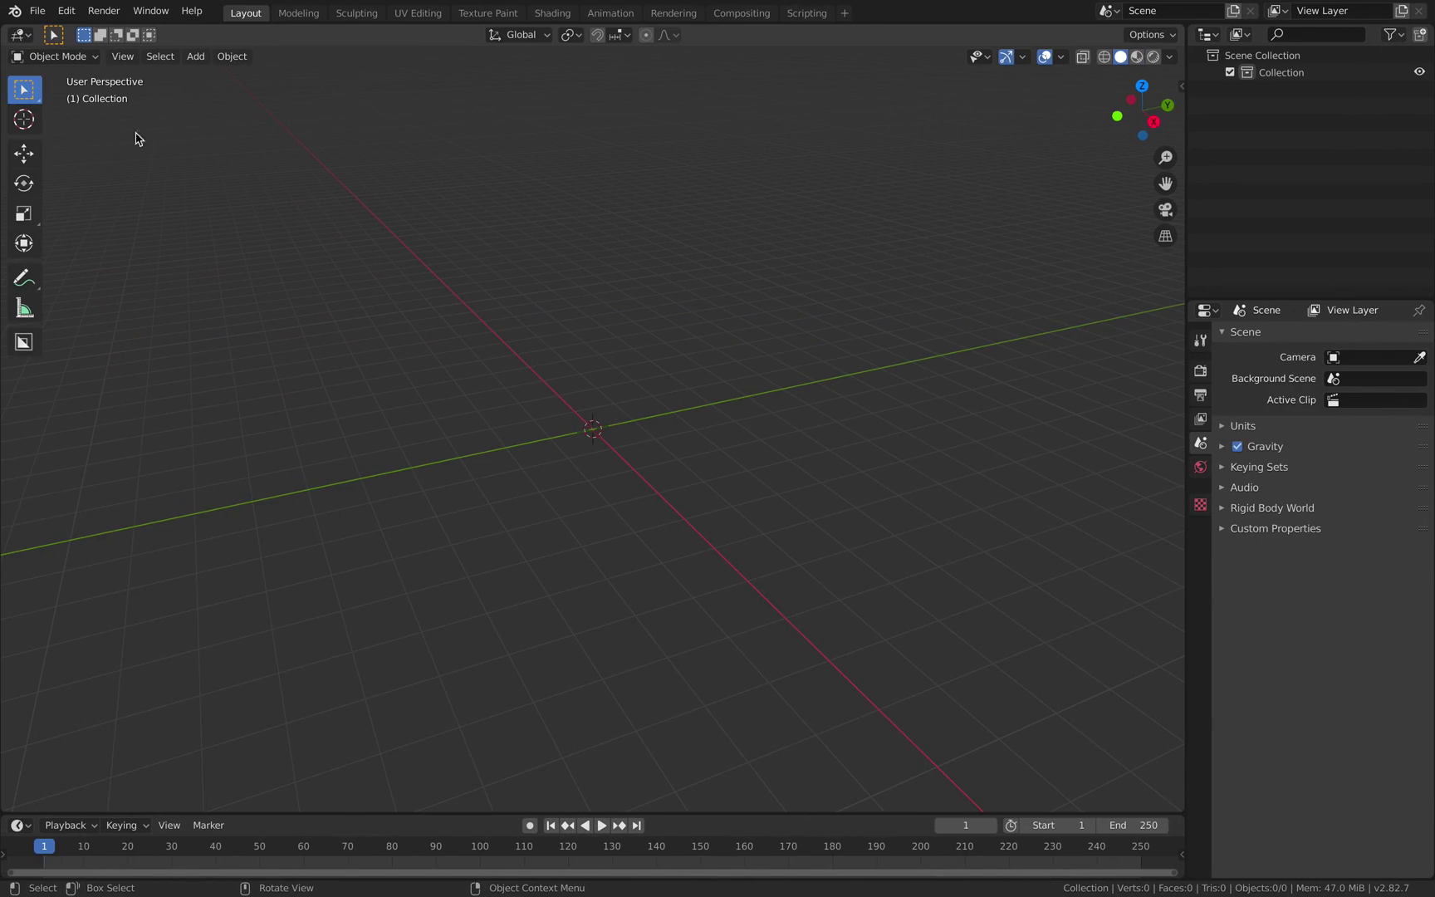
click(39, 12)
mouse_move(122, 243)
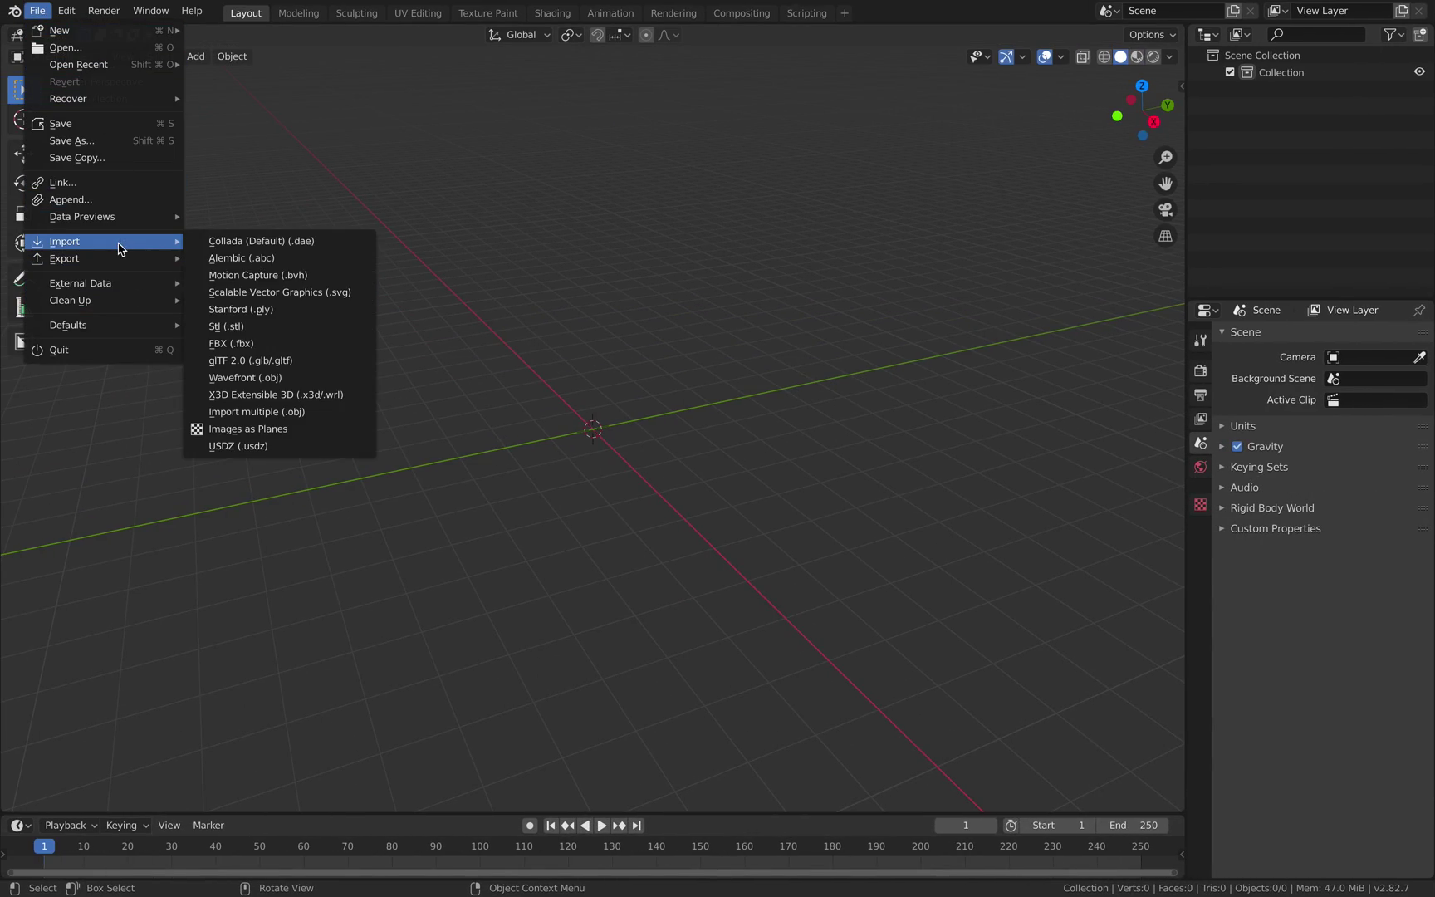
click(293, 414)
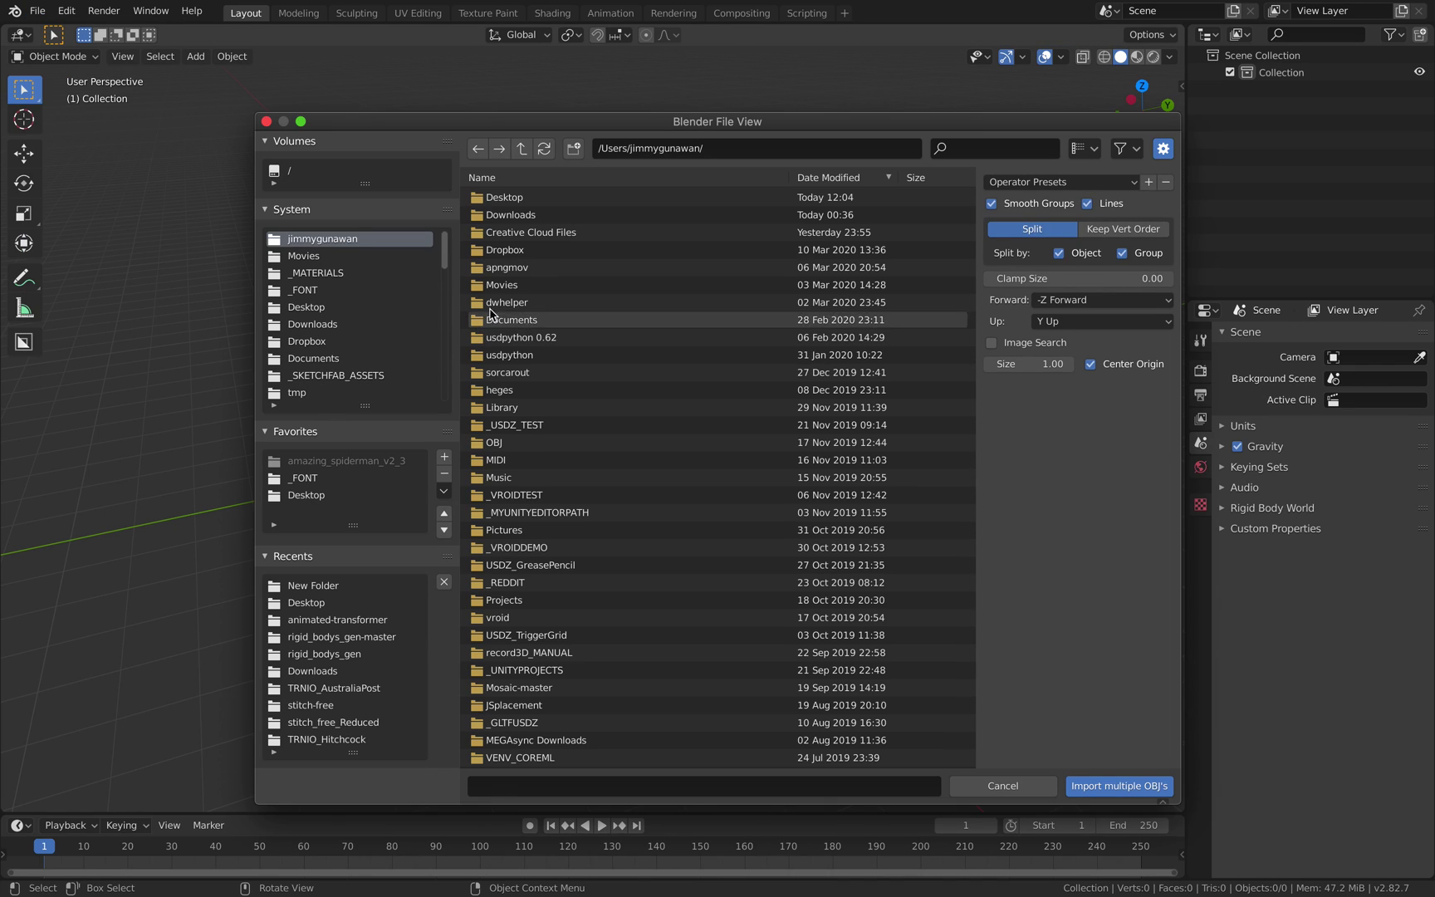
Select every OBJ file in the Desktop's New Folder and import them with the default split settings.
click(539, 218)
double_click(539, 215)
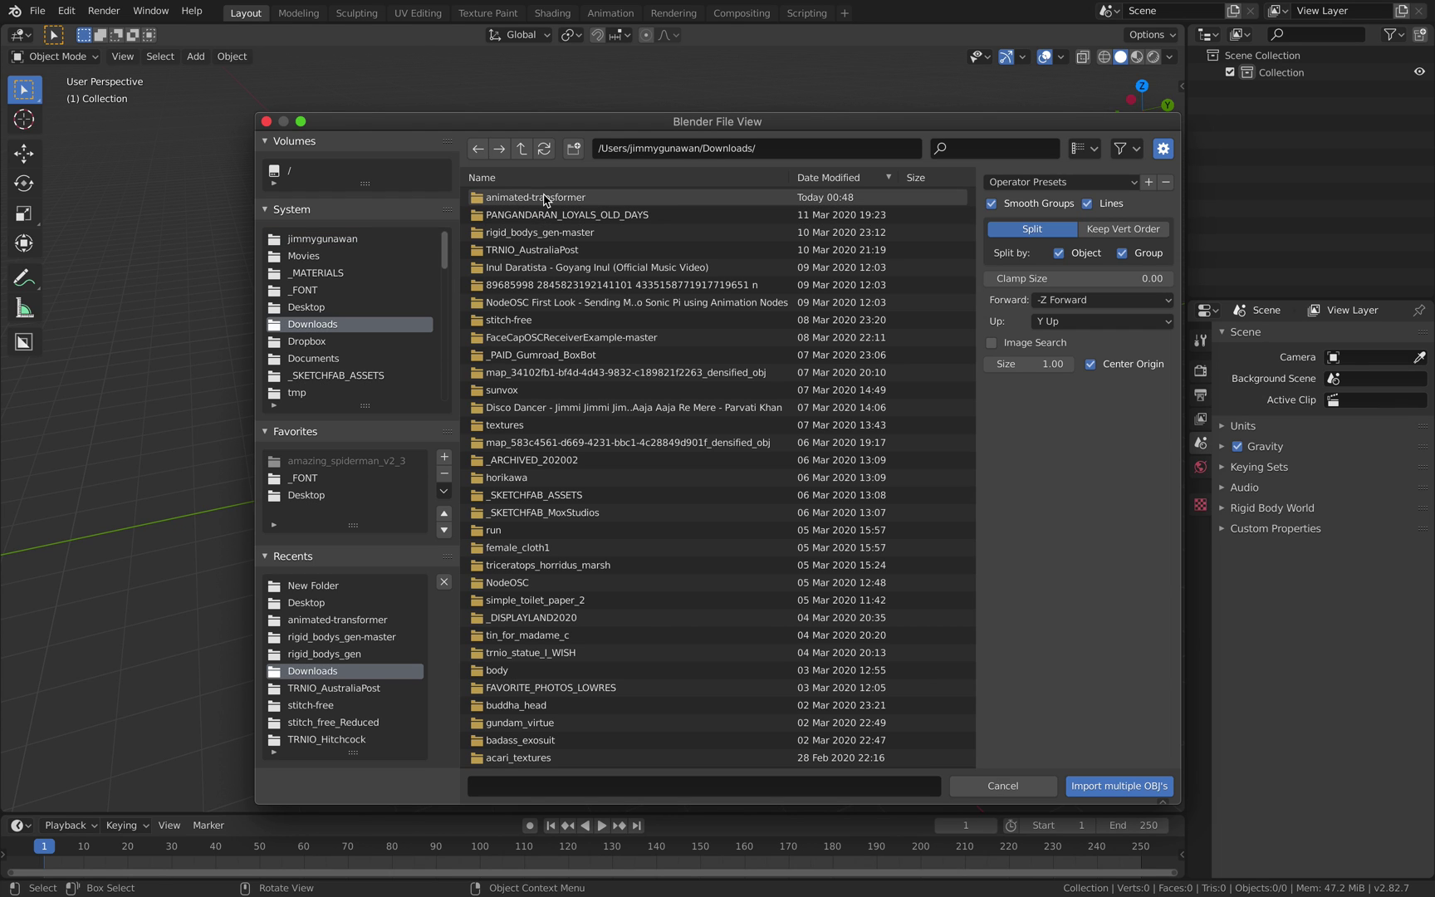
click(318, 307)
double_click(552, 197)
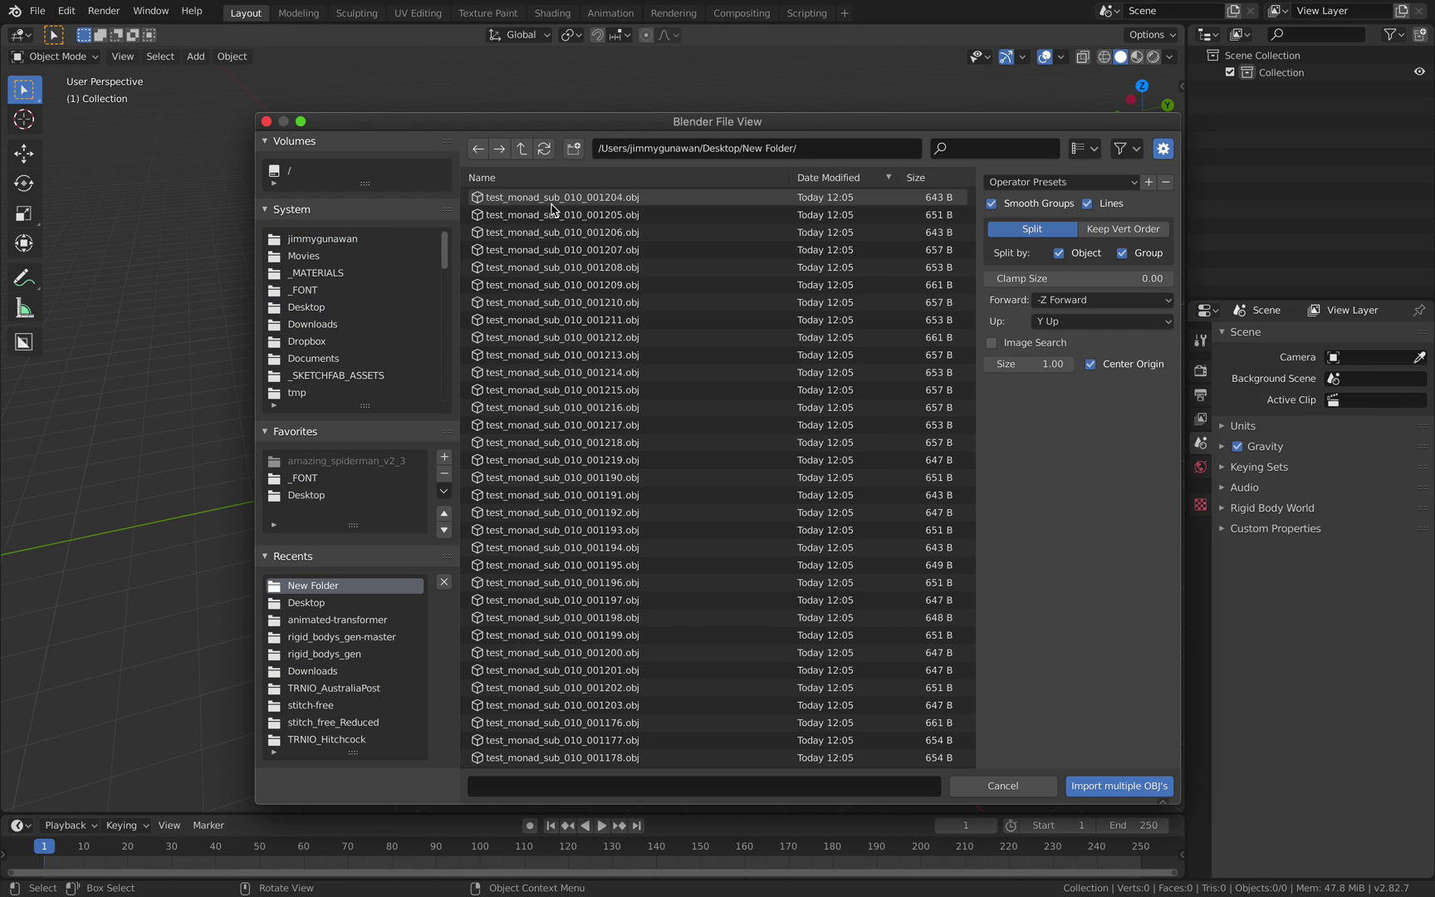
key(a)
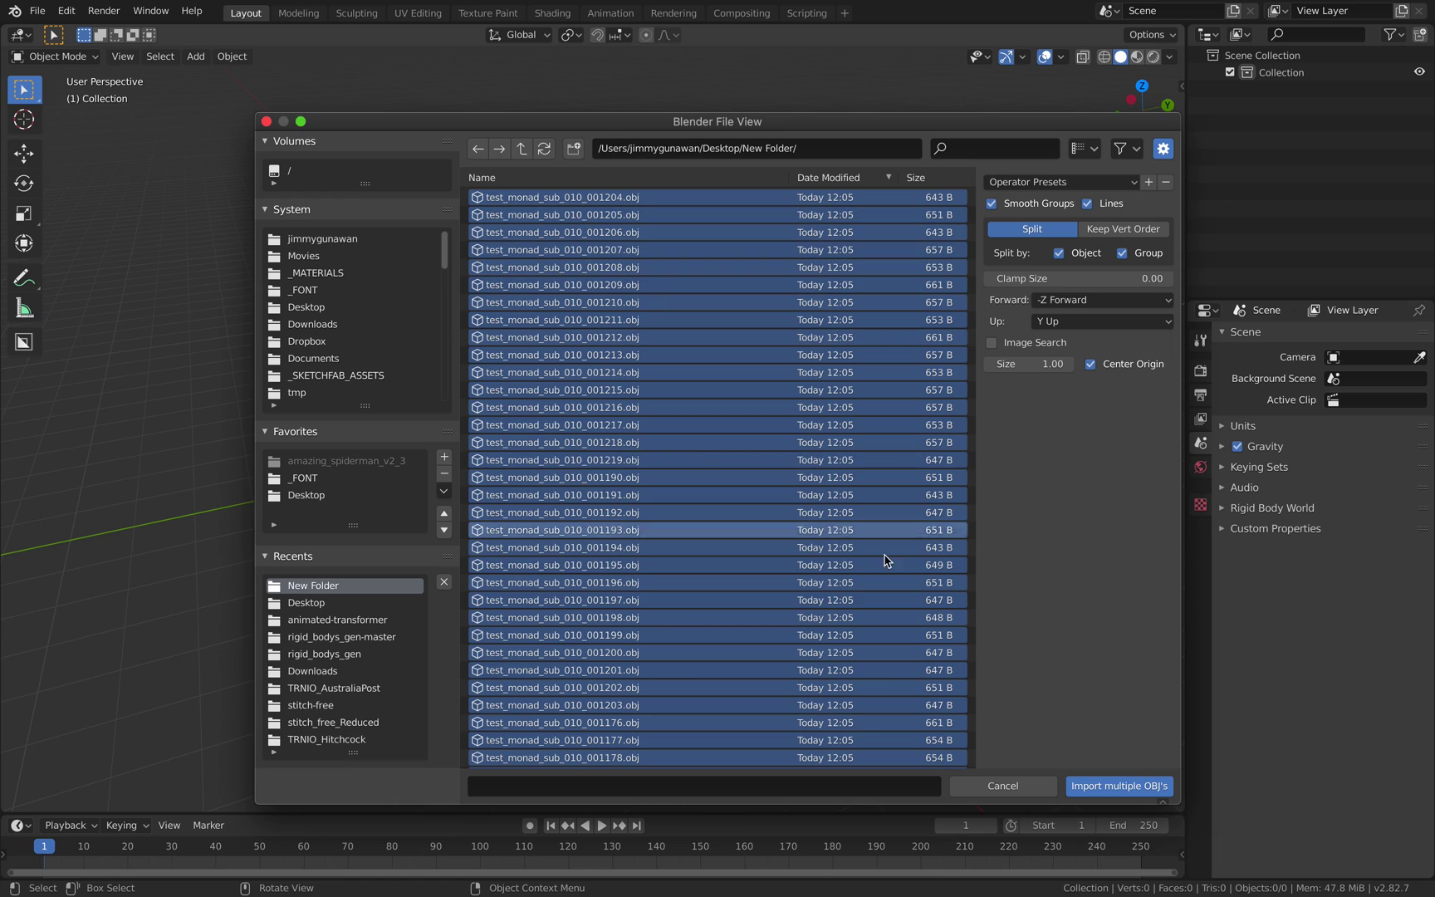
click(1105, 786)
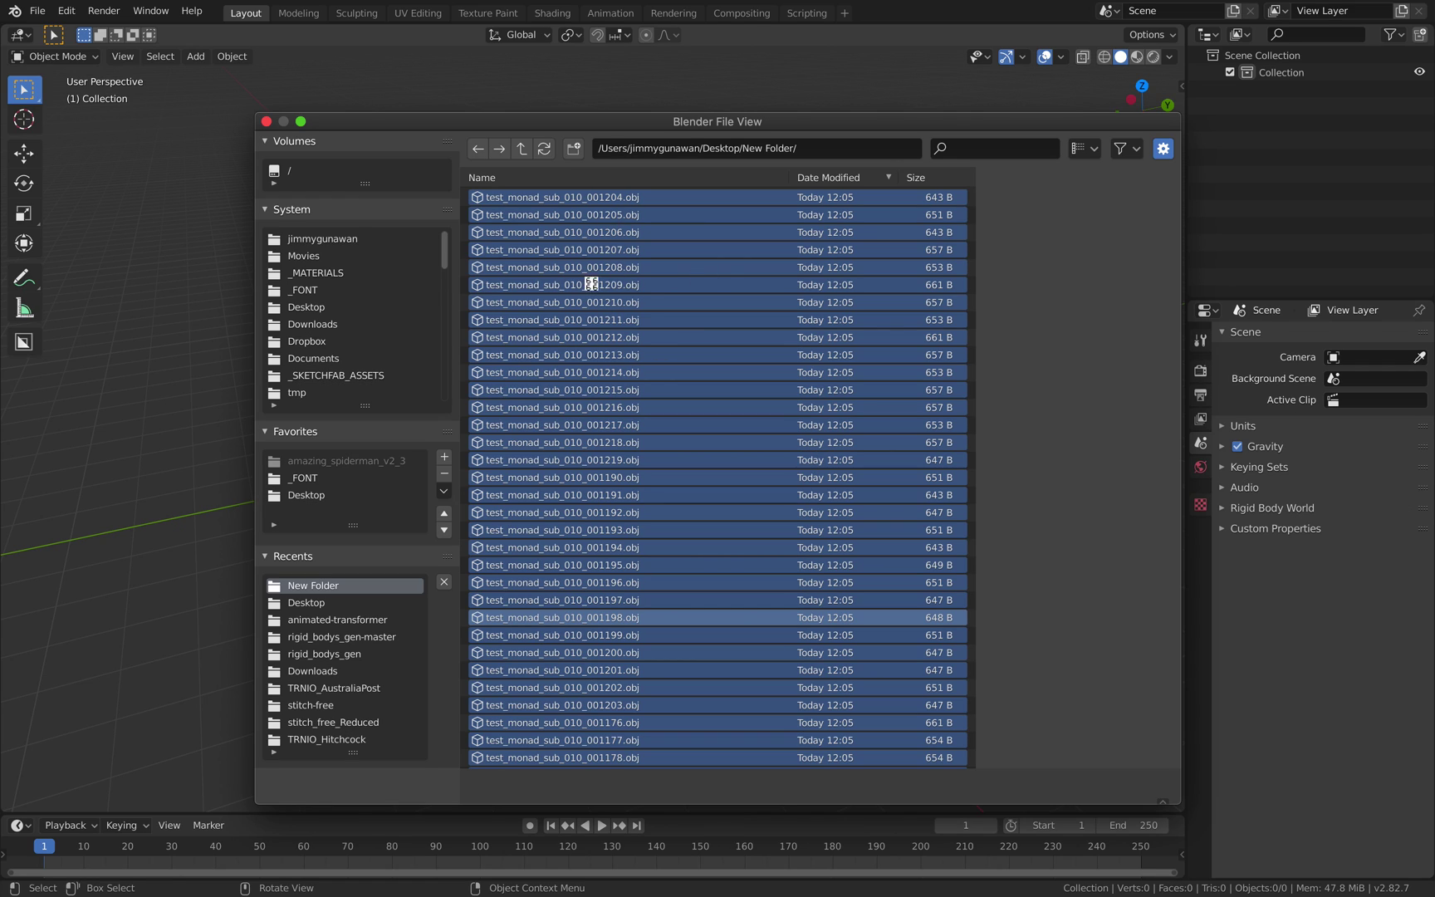
Switch to Safari and review the "animated recursive subdiv" GitHub issue down to the coloured Suzanne face image and its comment.
key(ctrl+Right)
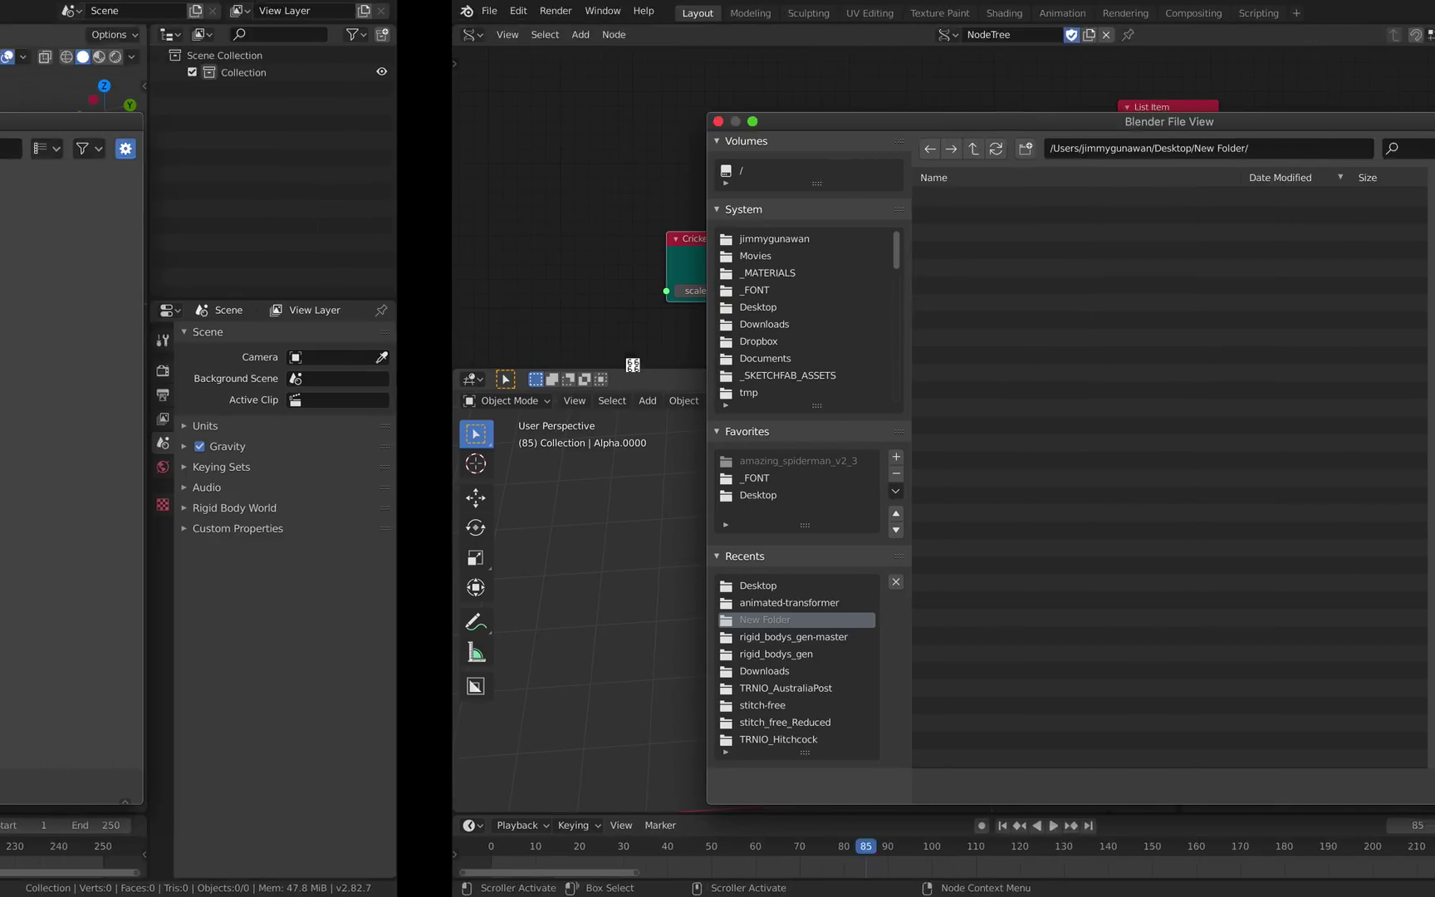
key(ctrl+Right)
scroll(773, 465, down, 8)
scroll(760, 498, down, 5)
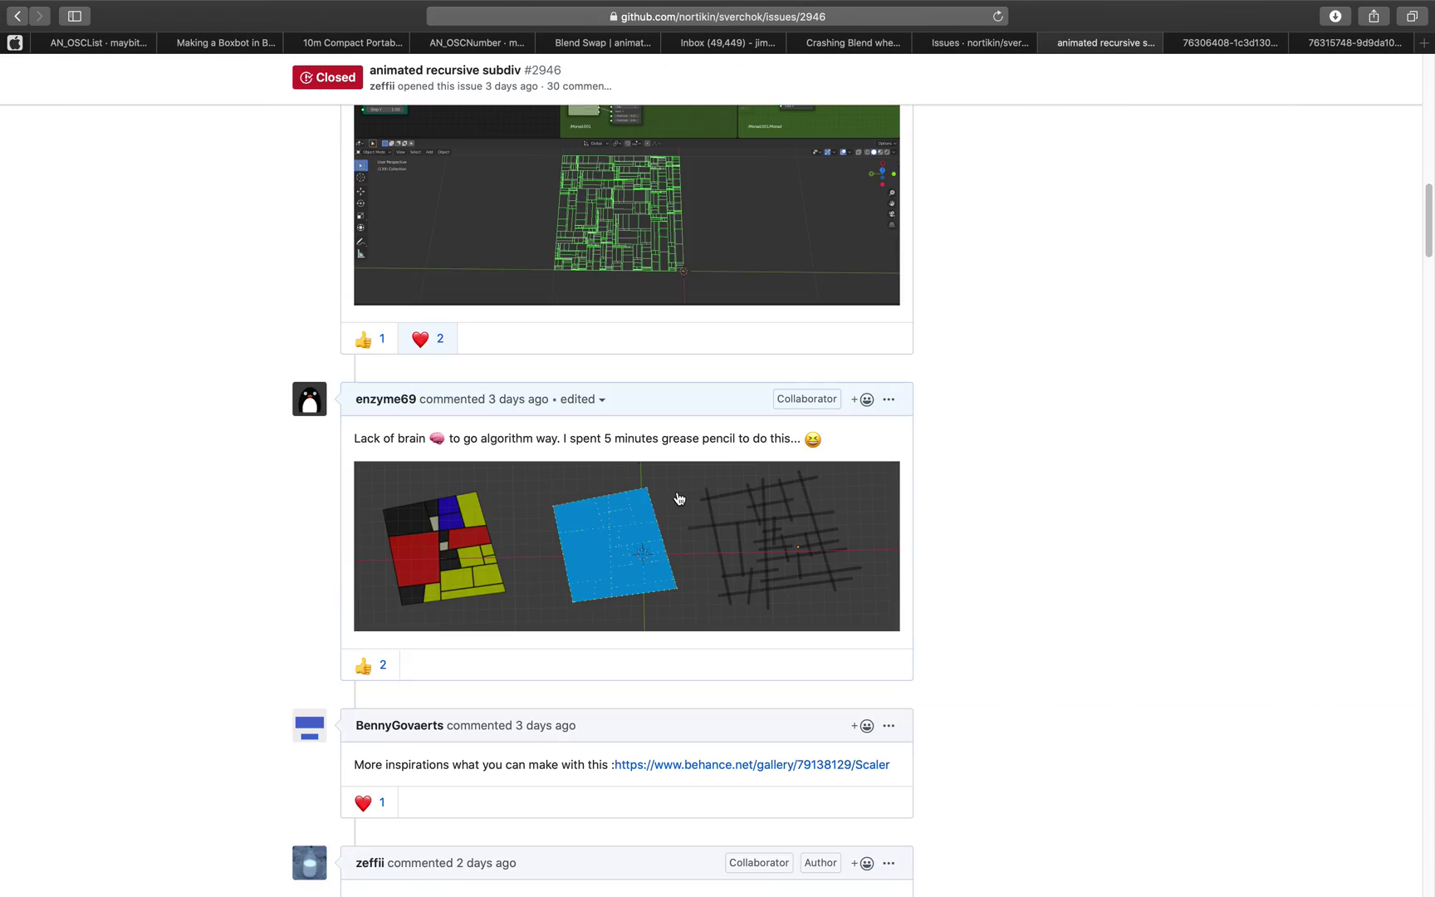
scroll(756, 534, down, 15)
scroll(757, 541, down, 20)
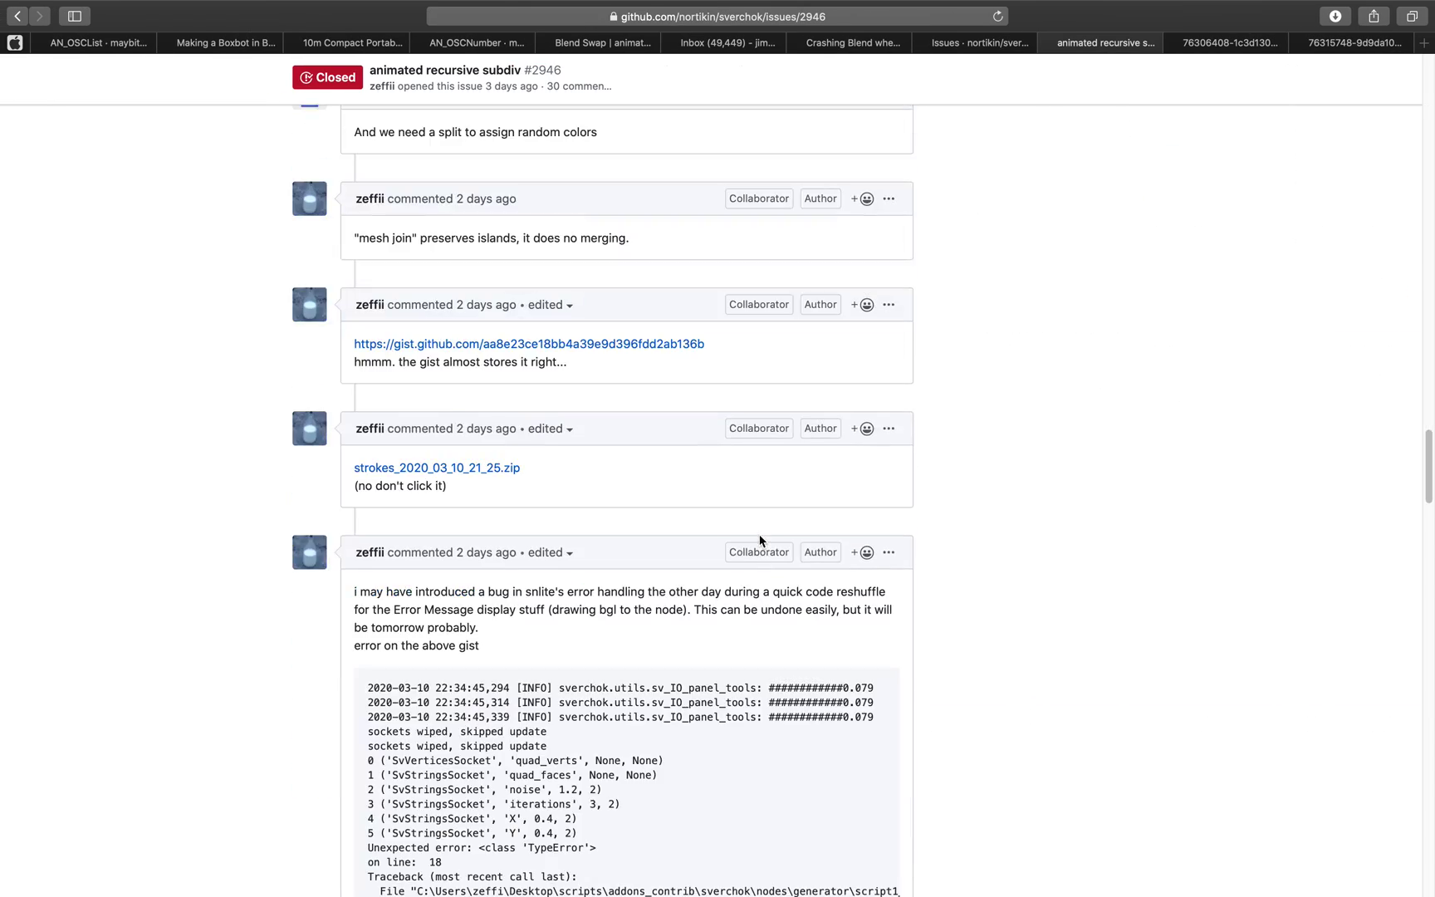
scroll(770, 547, down, 15)
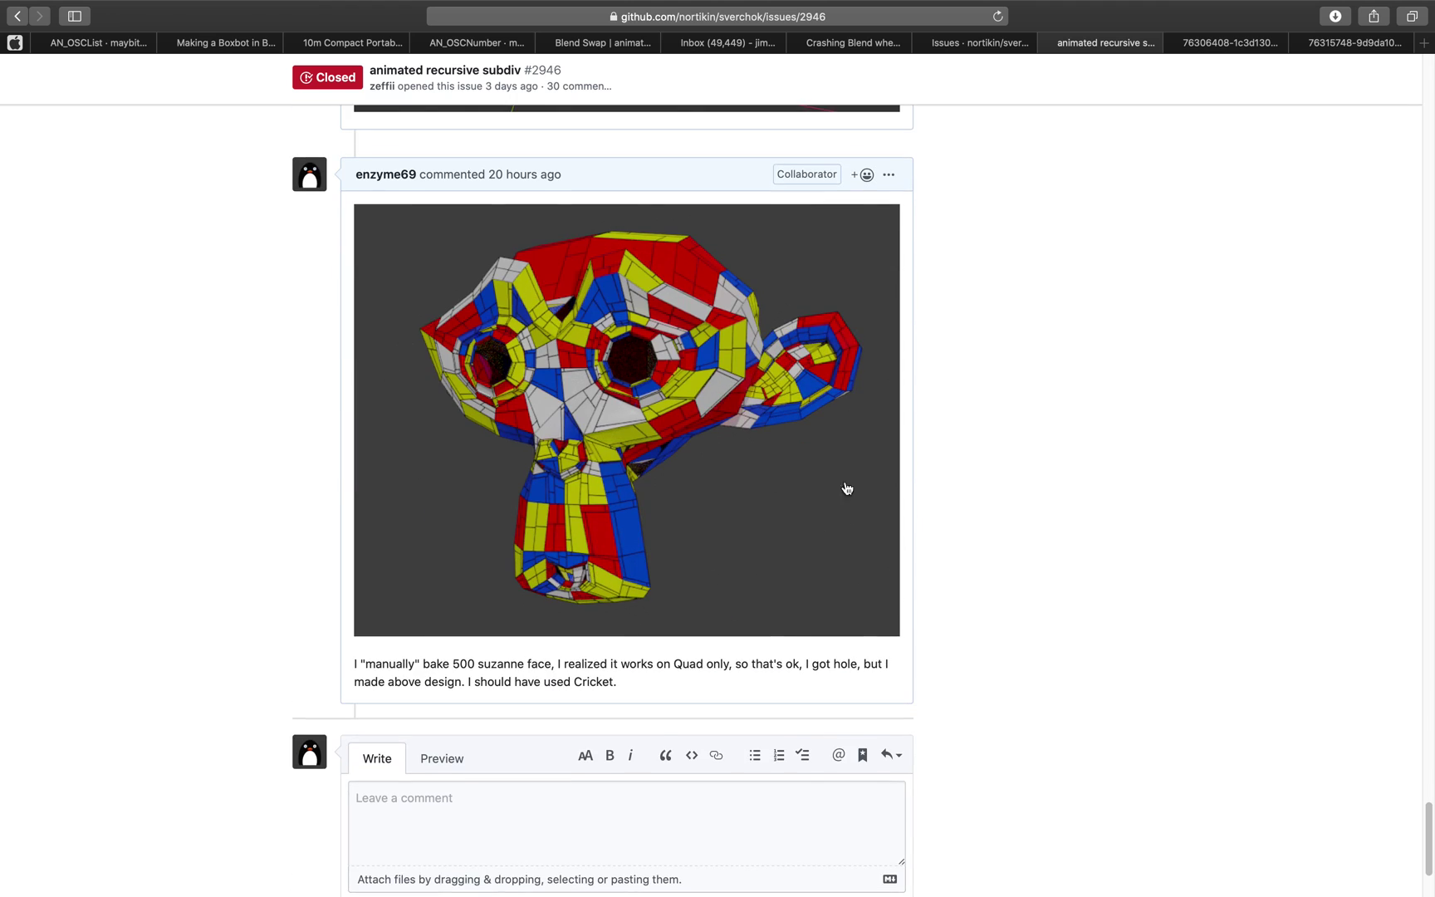
scroll(778, 304, up, 1)
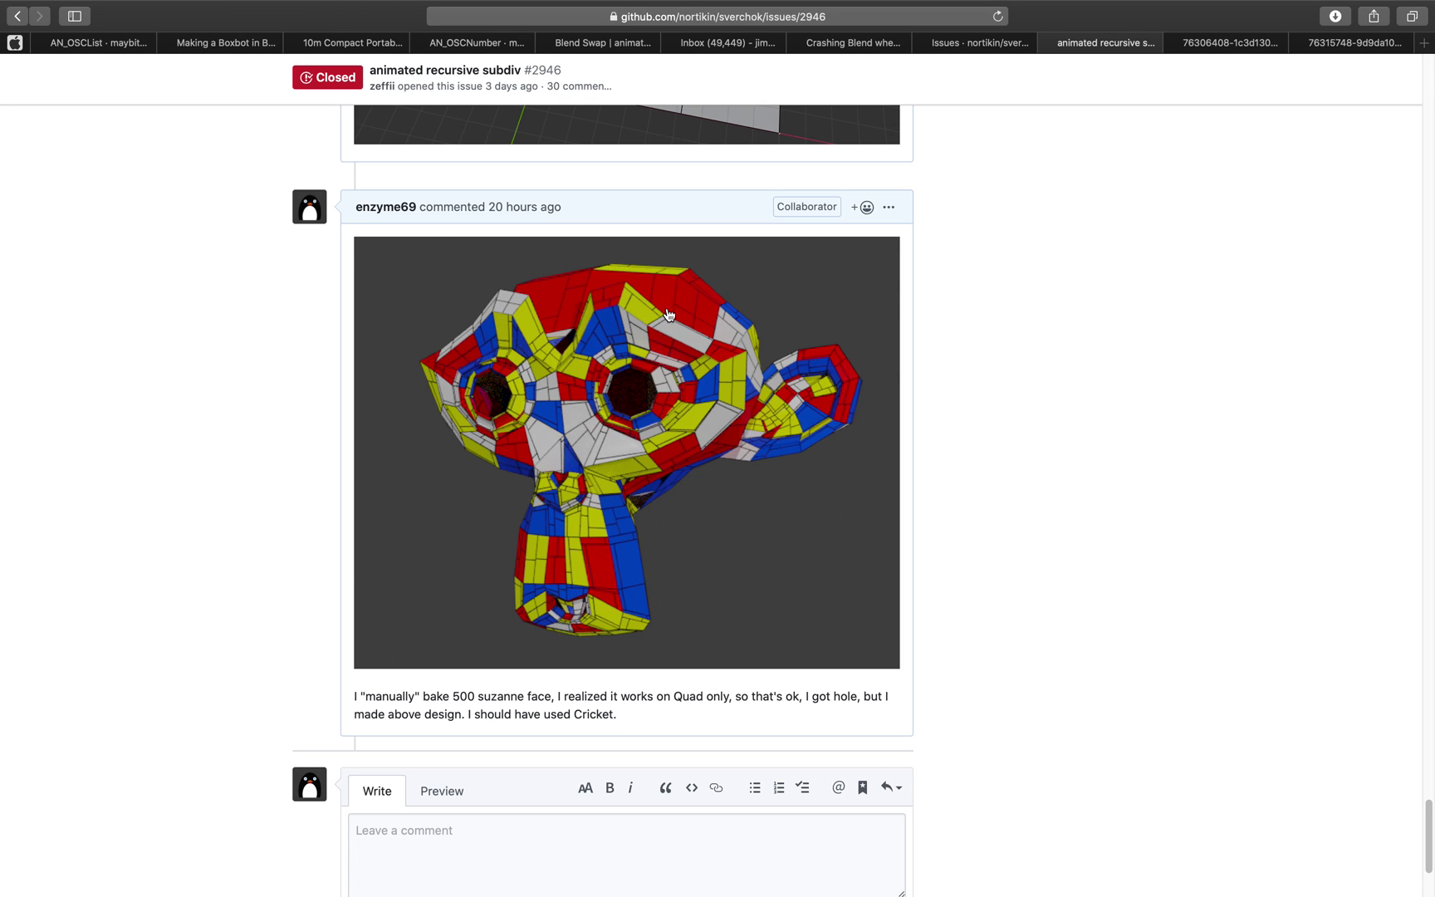
scroll(670, 310, up, 10)
scroll(664, 341, down, 15)
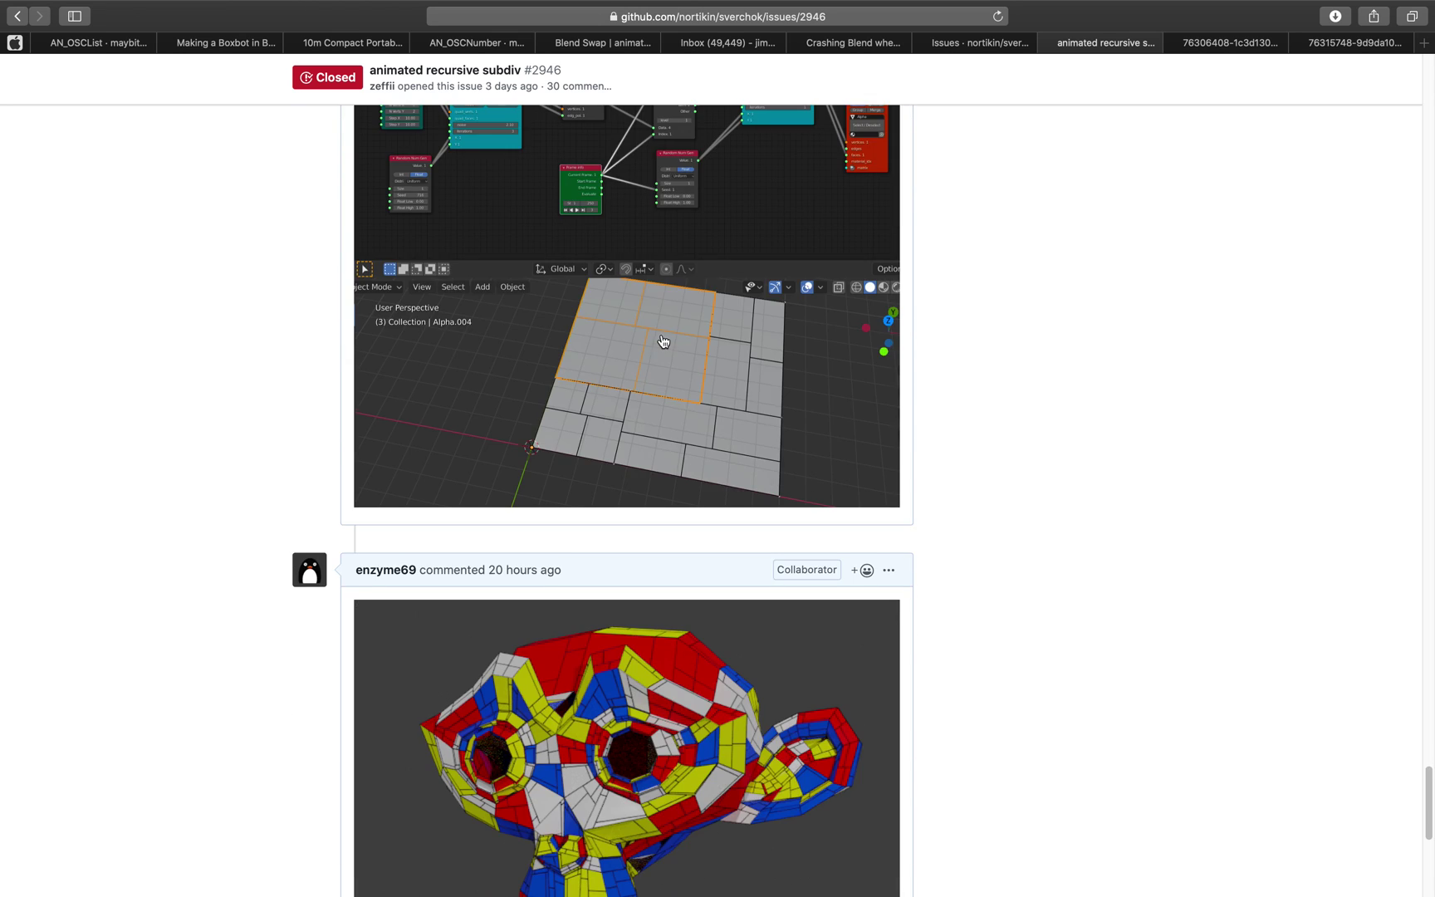
scroll(664, 348, up, 3)
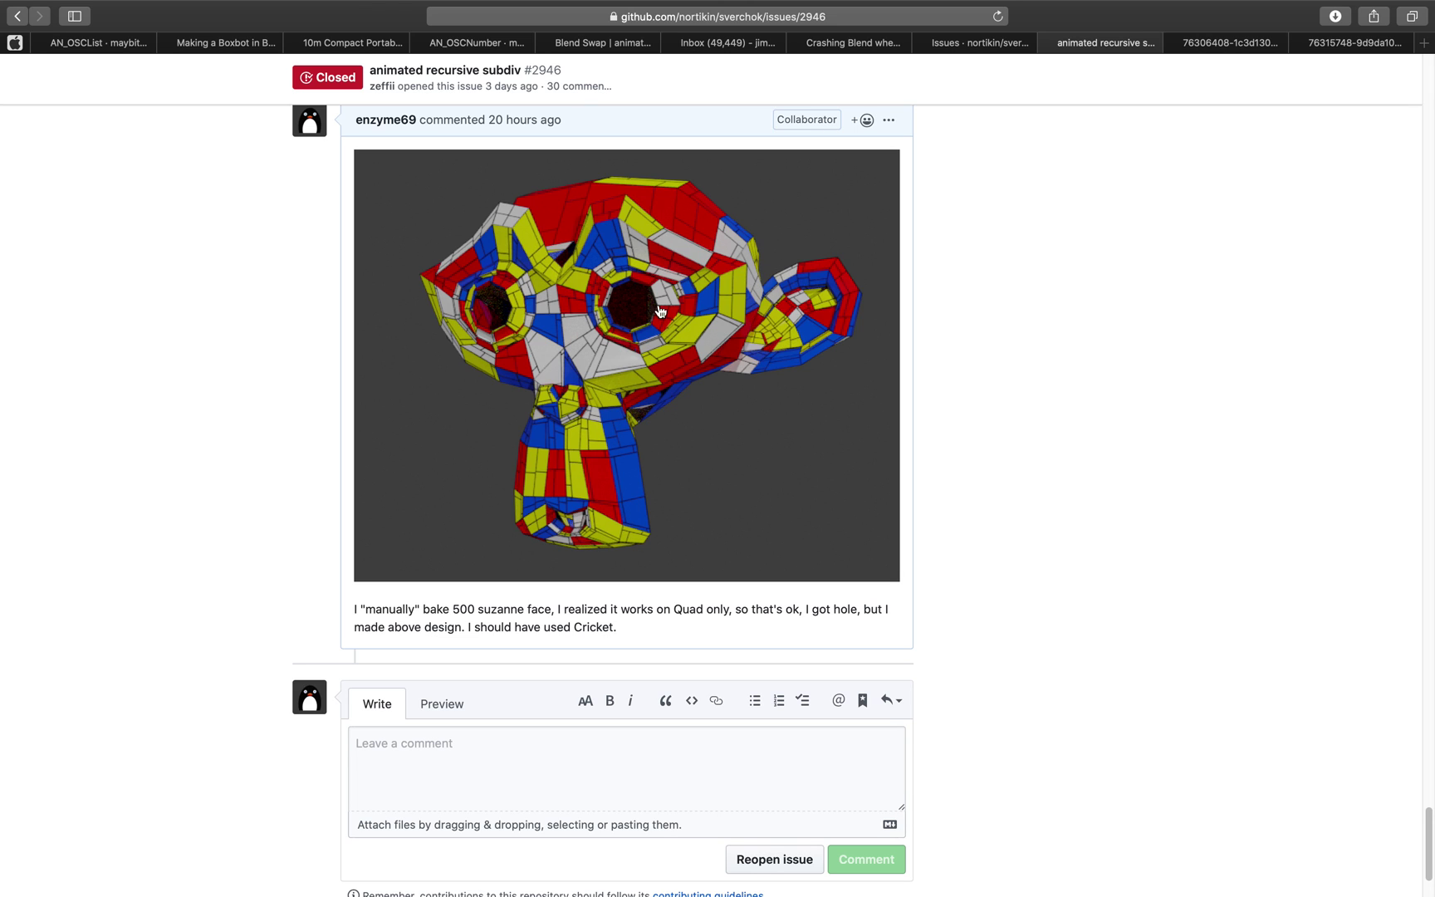
Switch back to the Blender window with the Sverchok setup and enlarge the node editor to fit the whole tree.
key(ctrl+Left)
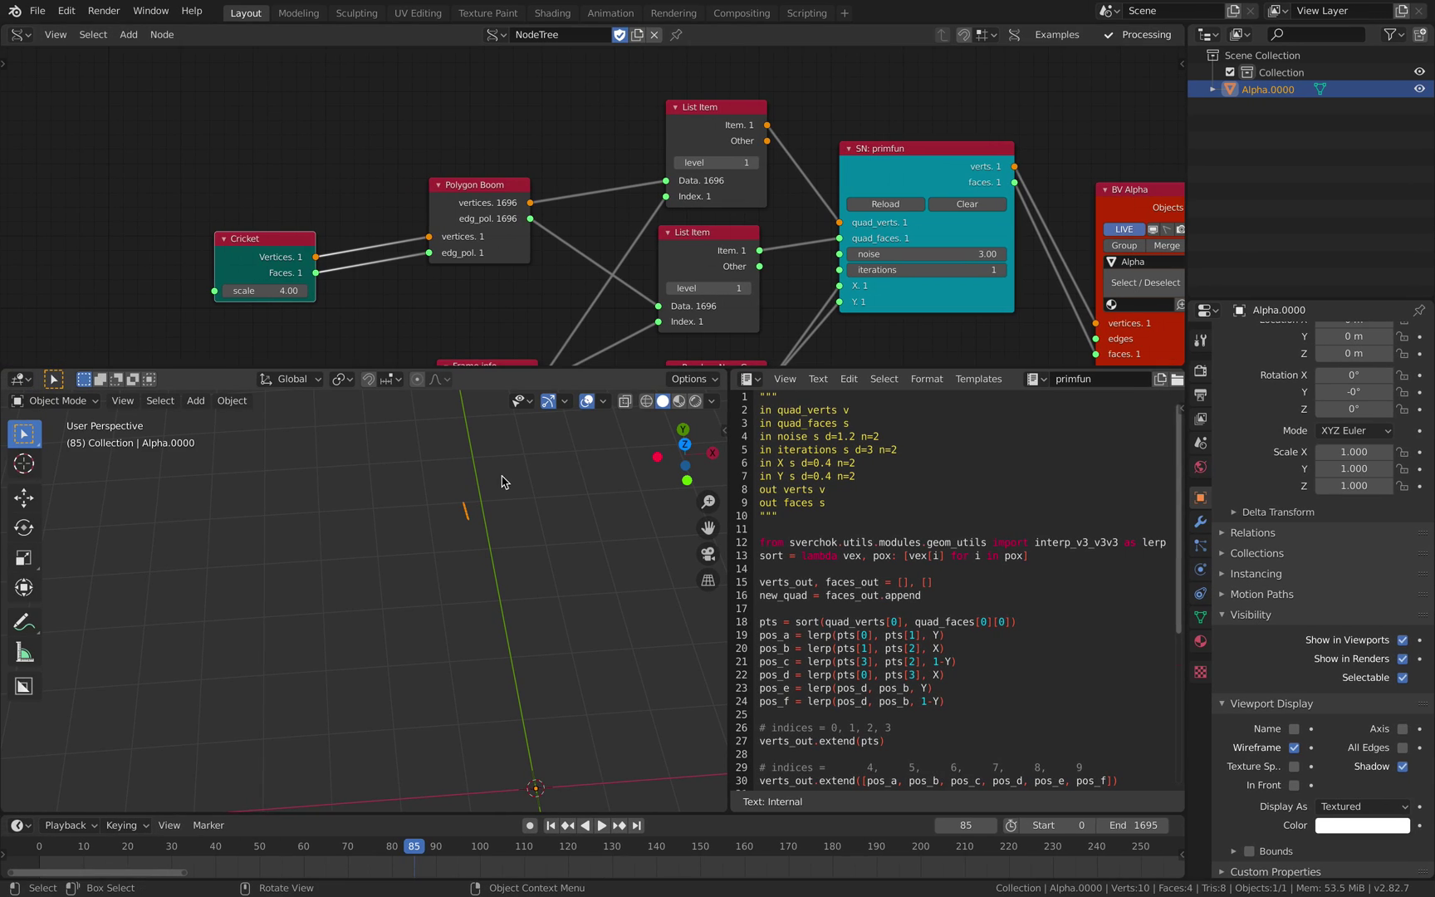
middle_drag(503, 481, 526, 445)
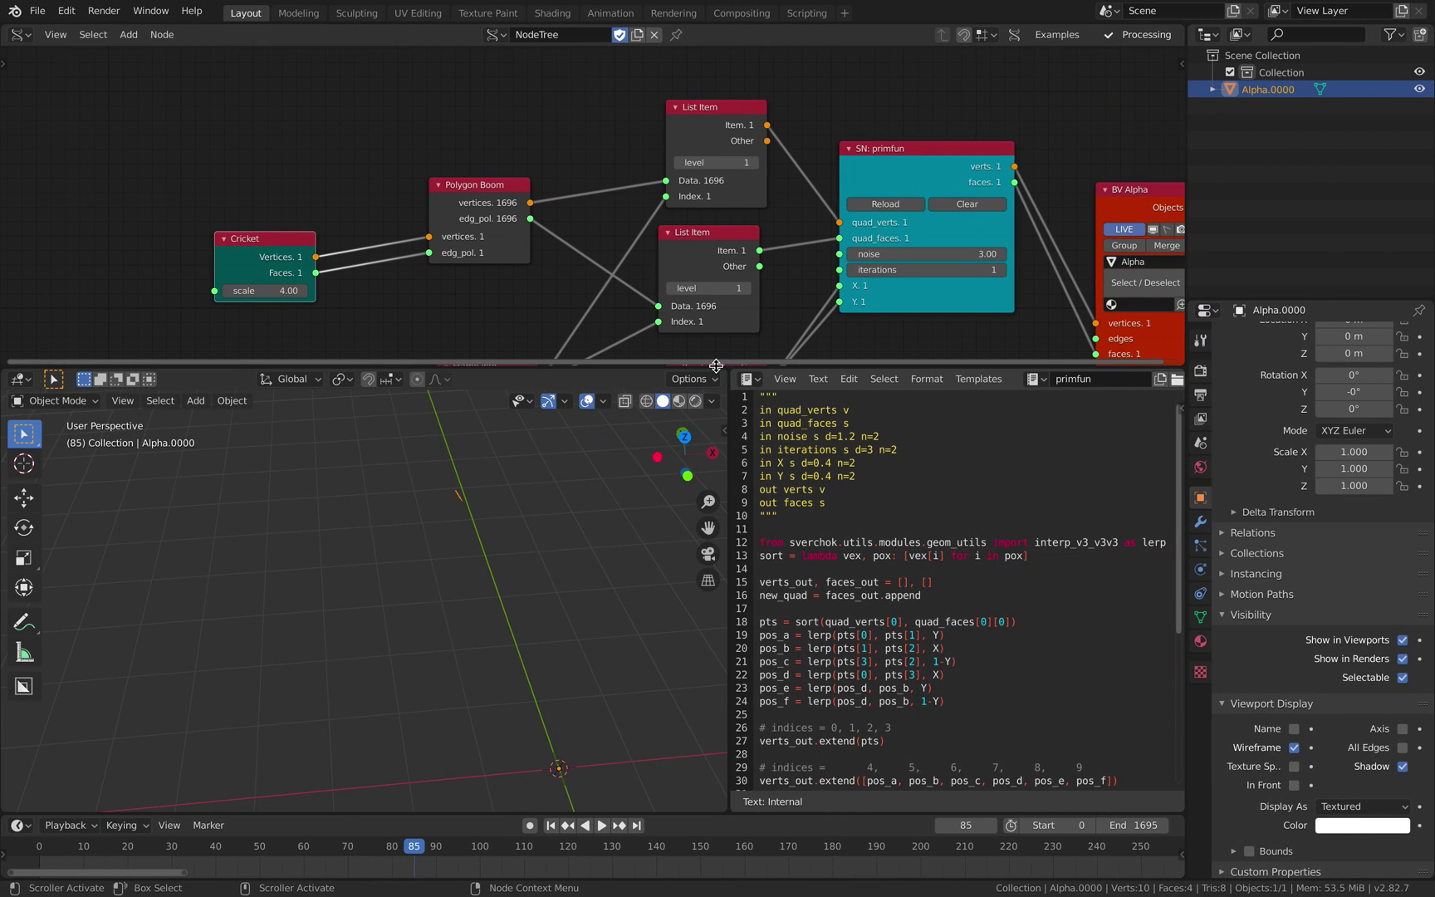
drag(716, 365, 716, 504)
key(Home)
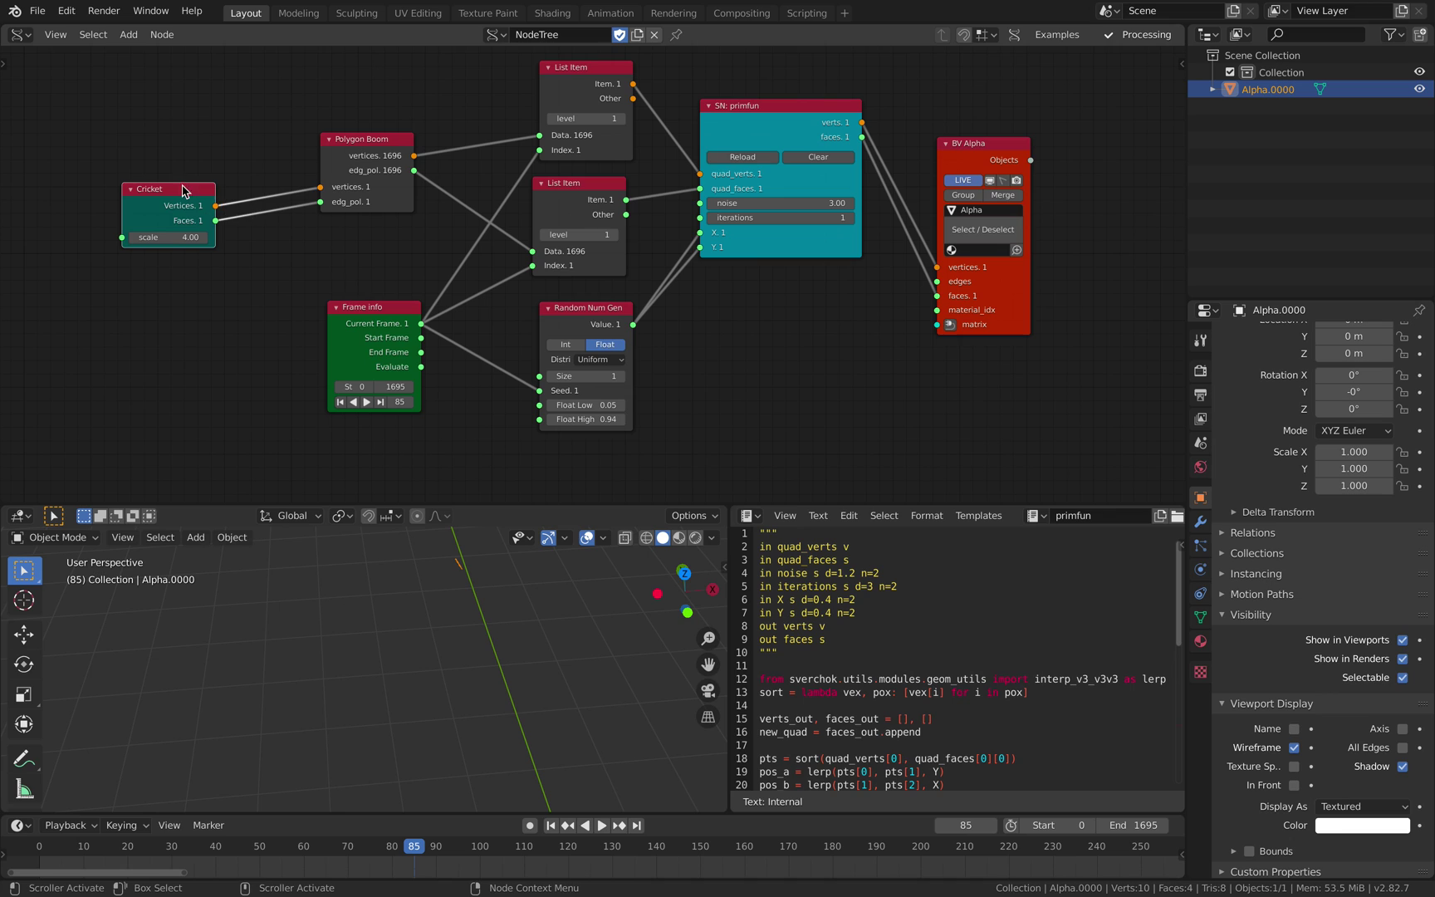
Move the Cricket and Polygon Boom nodes closer to the List Item nodes.
drag(183, 191, 227, 188)
drag(374, 141, 408, 135)
drag(234, 180, 247, 178)
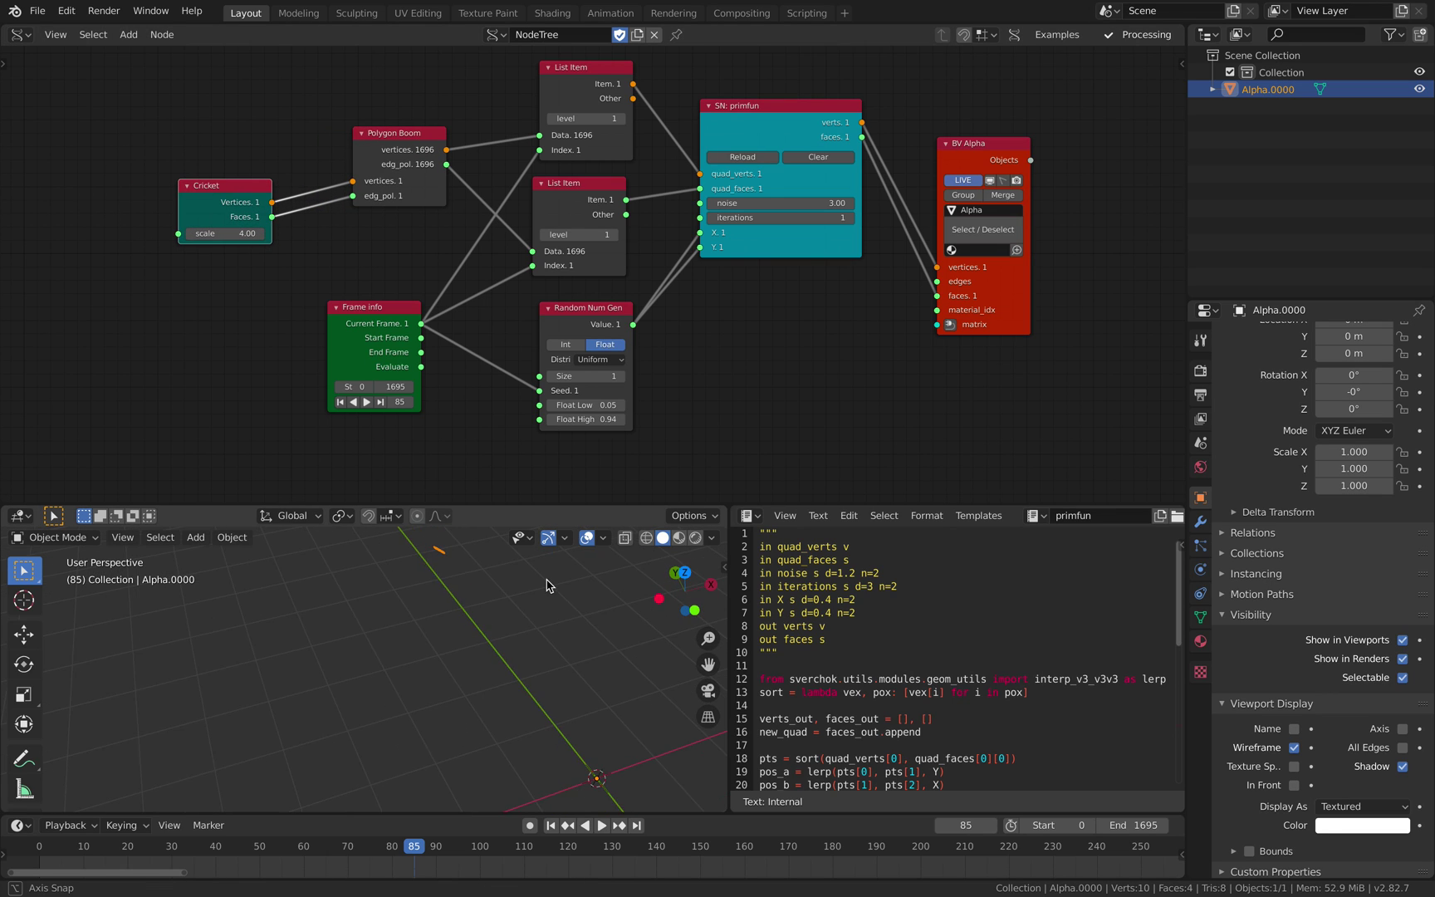
Scrub the timeline to frame 160 and examine the subdivided Alpha.0000 face up close.
click(449, 850)
drag(470, 849, 745, 848)
key(space)
middle_drag(438, 699, 483, 690)
scroll(448, 690, up, 6)
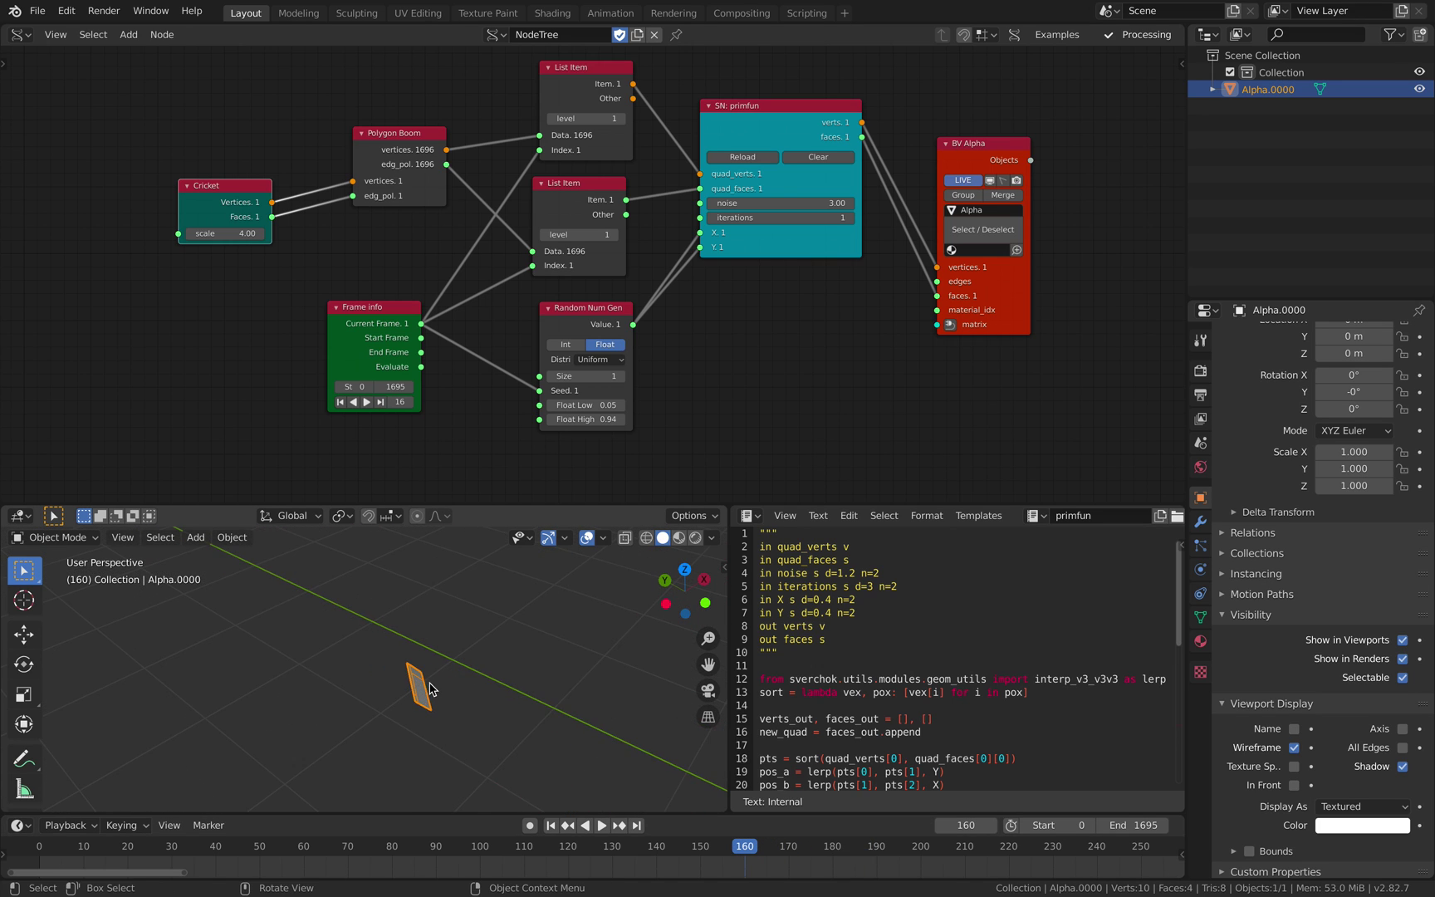
shift+middle_drag(374, 718, 378, 679)
scroll(456, 645, up, 2)
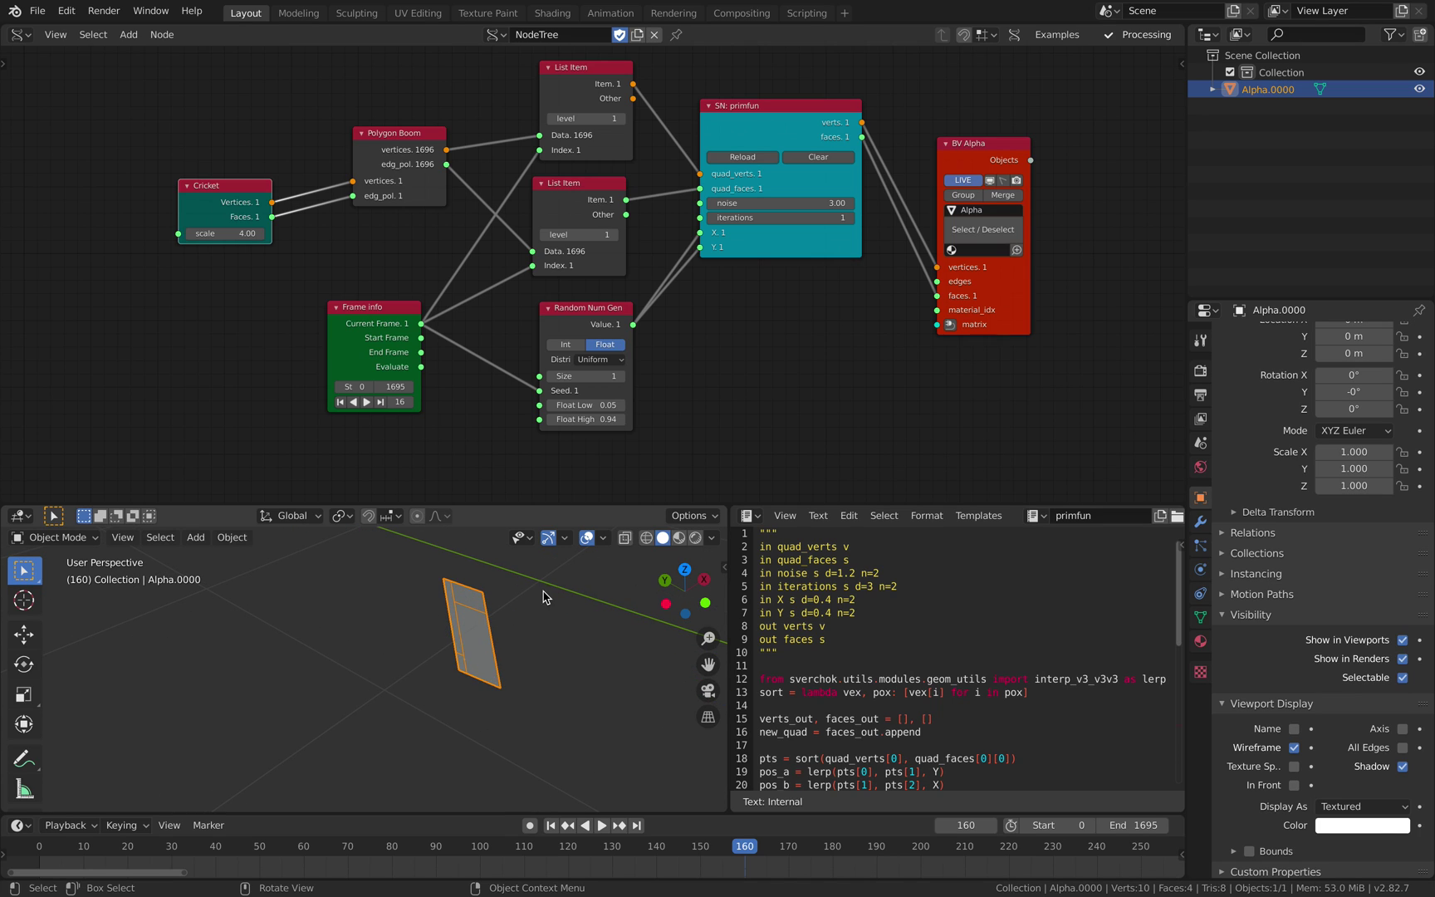
click(544, 597)
click(474, 619)
scroll(507, 627, down, 4)
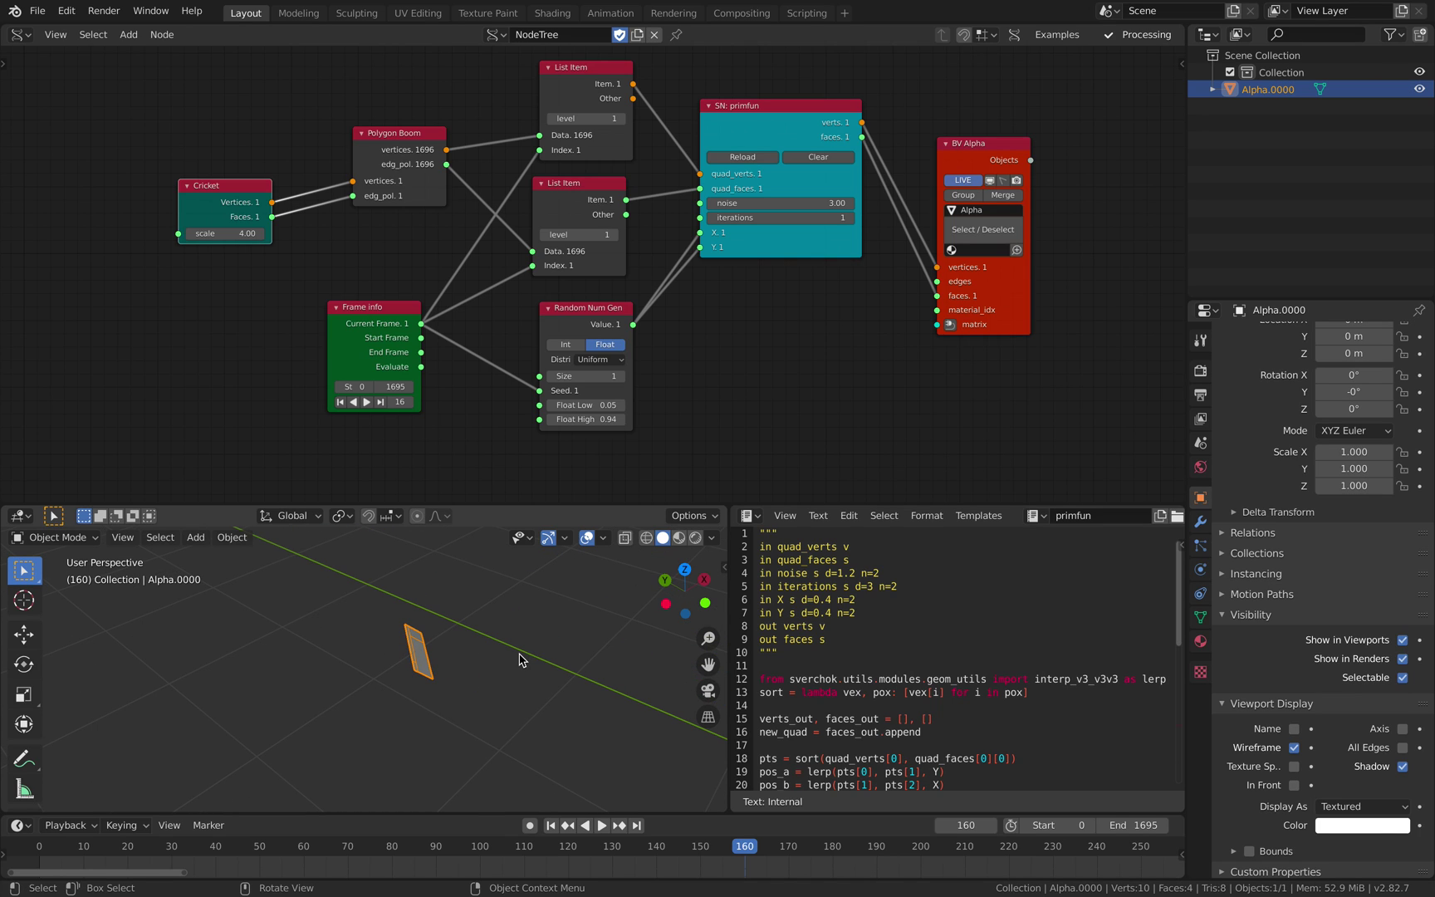
Play and scrub the timeline through frame 194 to frame 305, viewing how the subdivided face changes.
key(space)
middle_drag(490, 706, 416, 702)
scroll(444, 696, down, 4)
drag(678, 847, 896, 837)
key(space)
scroll(988, 848, down, 10)
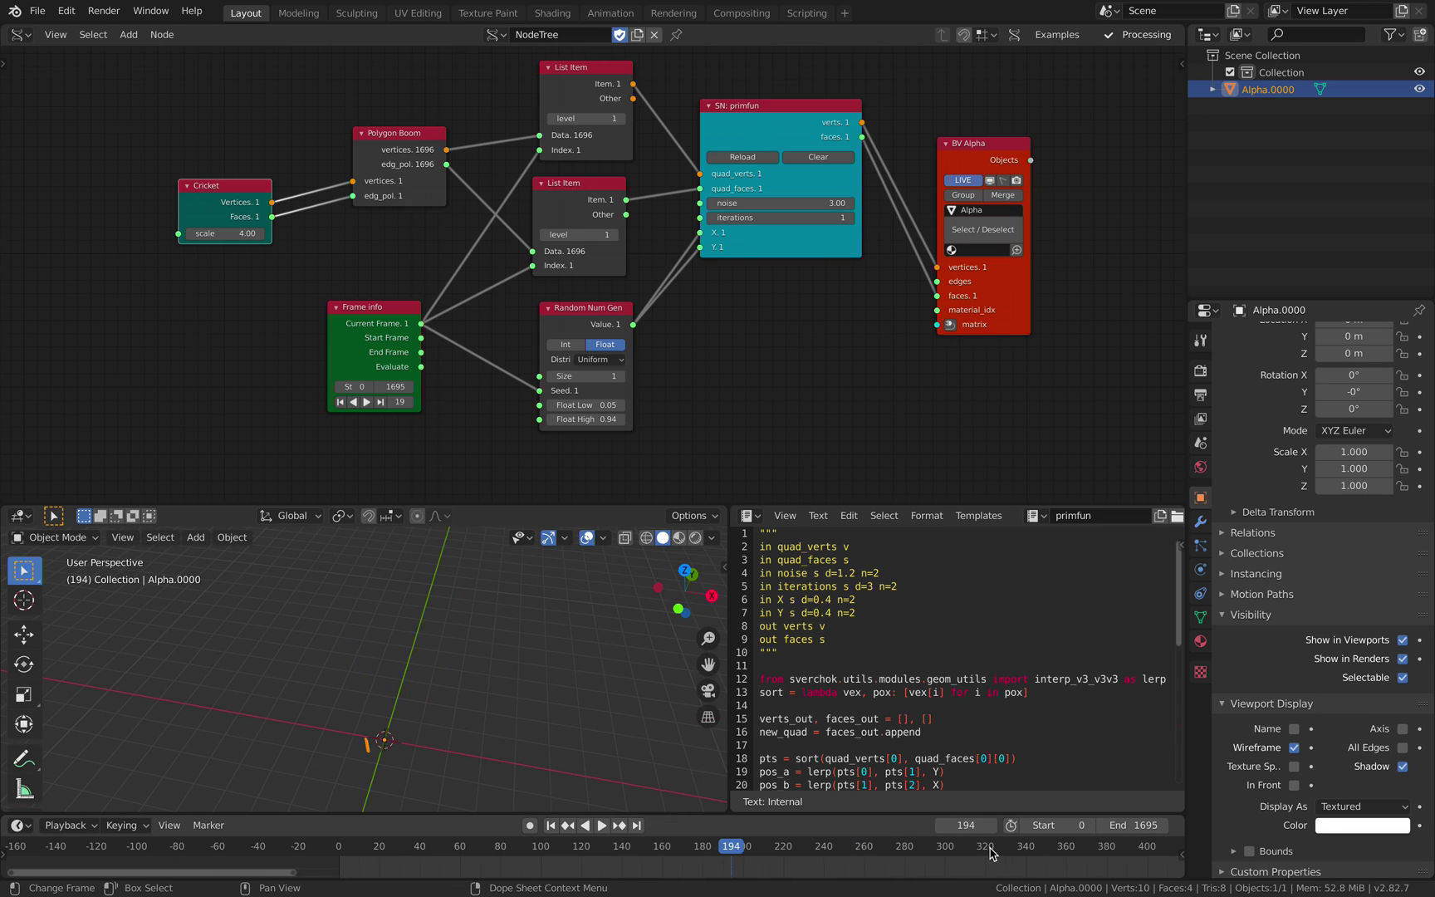
scroll(988, 854, down, 5)
middle_drag(663, 805, 669, 804)
key(space)
drag(785, 852, 838, 854)
key(space)
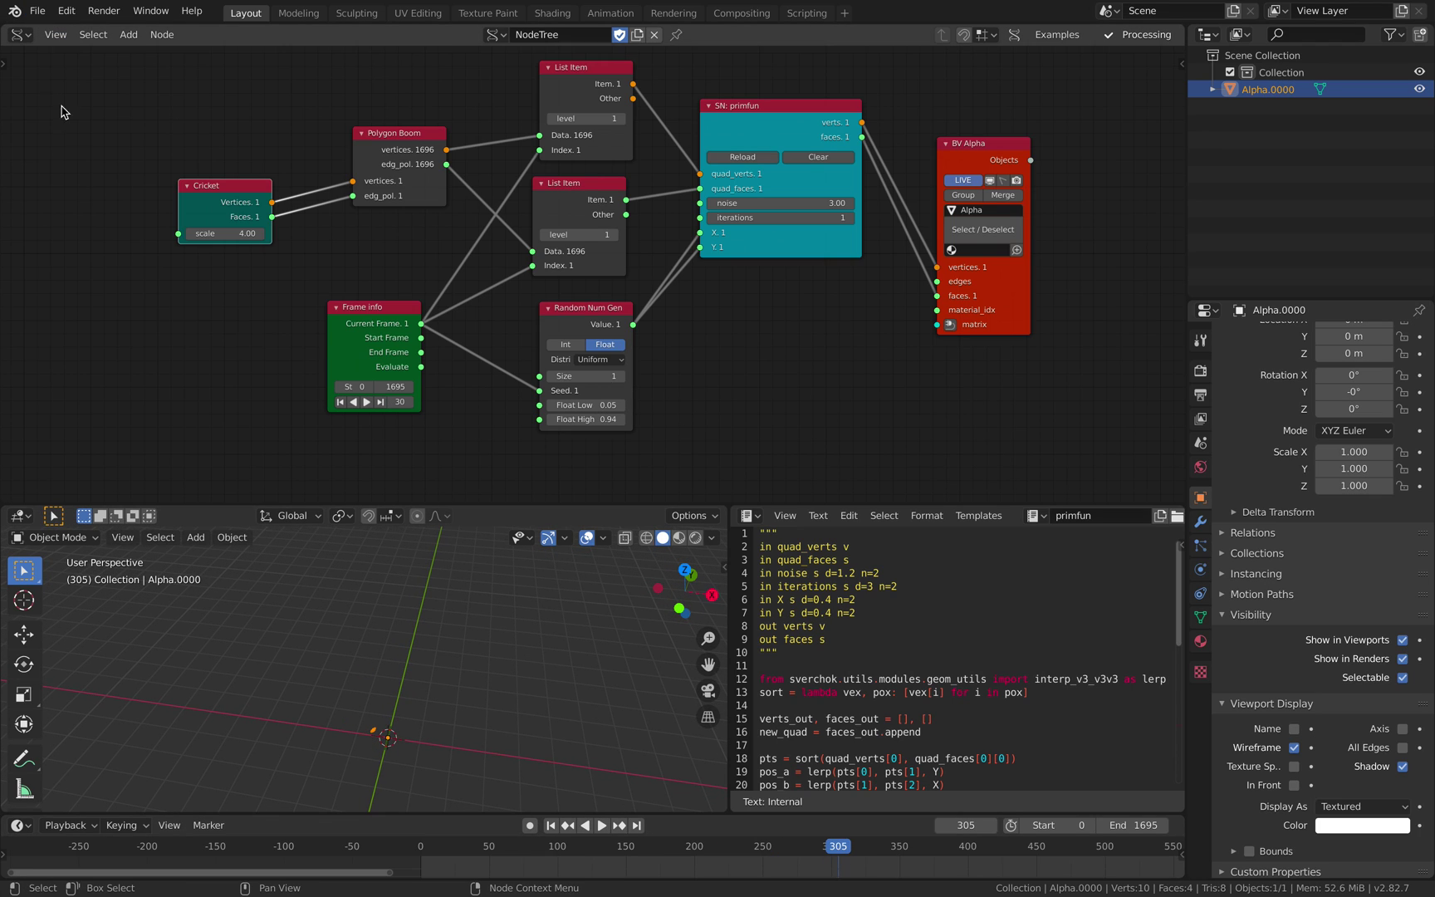
Move the BV Alpha and SN: primfun nodes further right of the List Item nodes, leaving primfun selected.
drag(761, 249, 776, 267)
middle_drag(717, 296, 575, 379)
scroll(582, 365, up, 2)
drag(882, 231, 994, 182)
drag(703, 212, 789, 178)
click(788, 177)
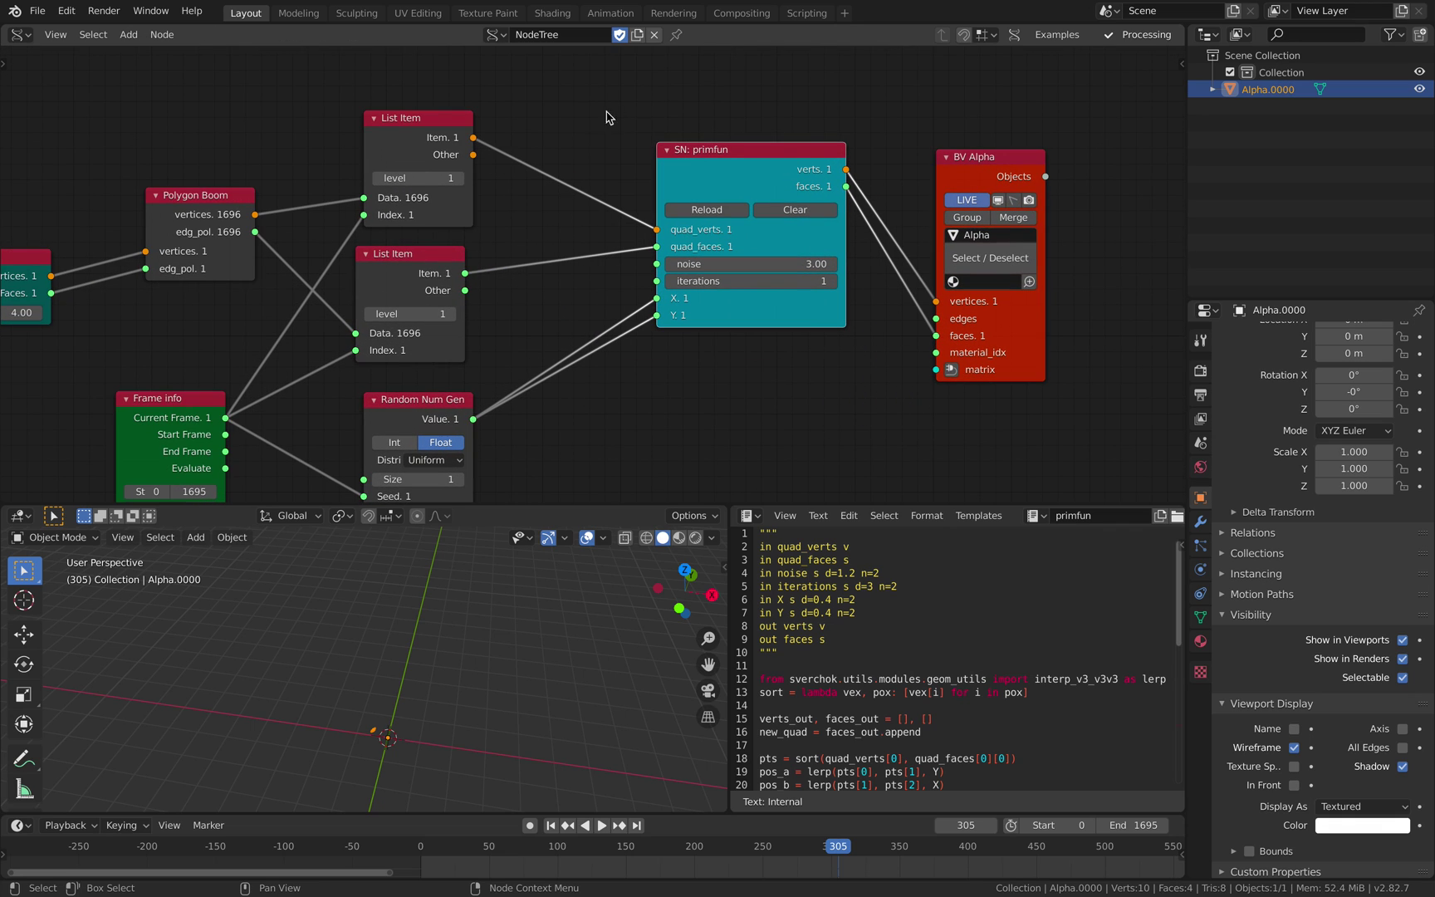
Spread out the Cricket, Polygon Boom, Frame info and both List Item nodes ahead of primfun.
scroll(560, 270, down, 2)
middle_drag(560, 264, 626, 238)
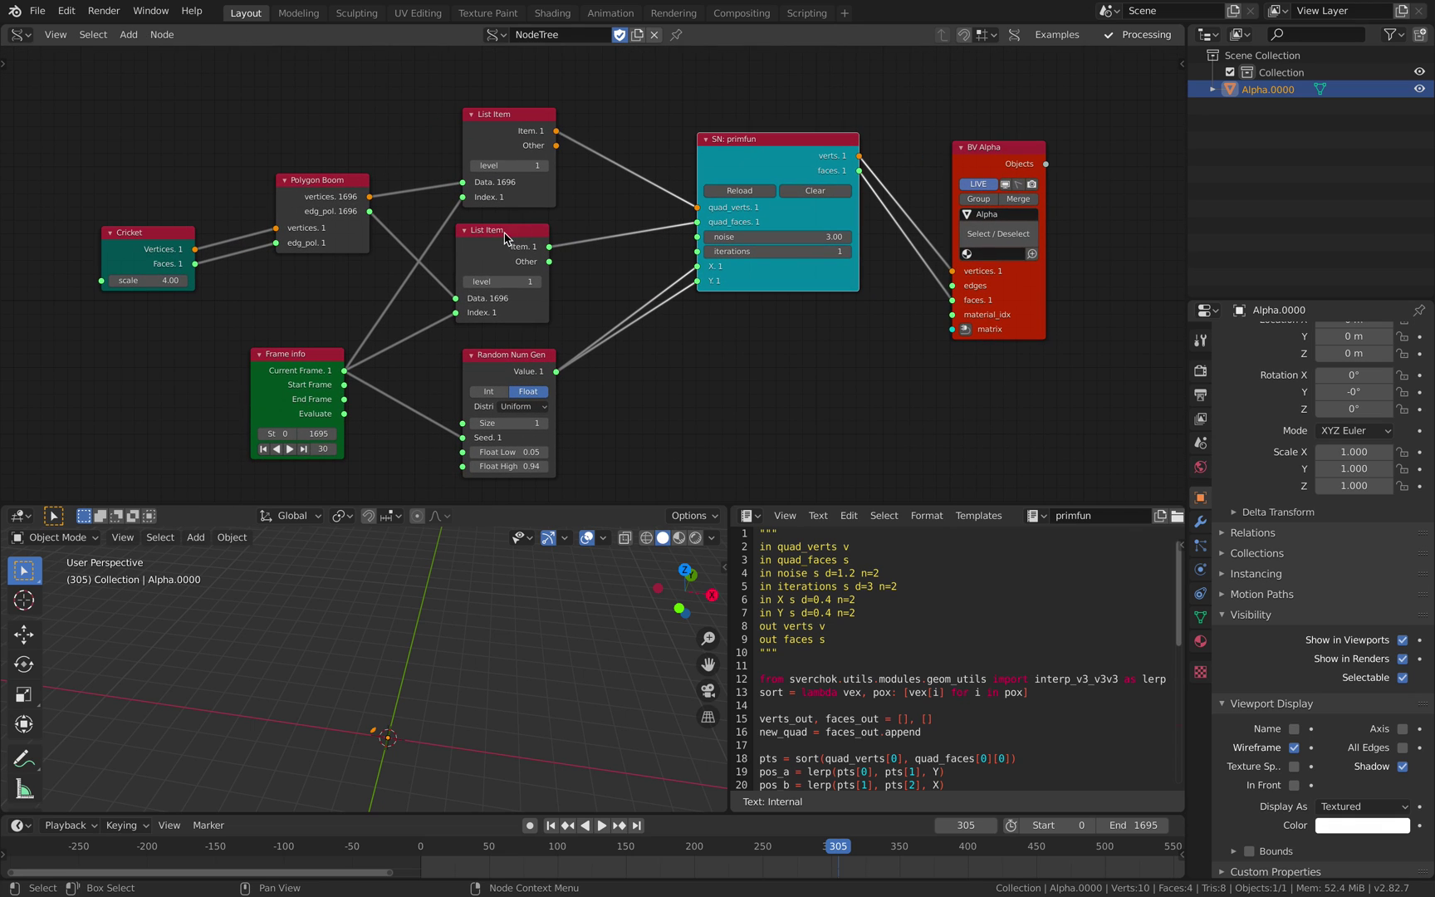
drag(507, 241, 528, 240)
drag(315, 199, 302, 188)
drag(145, 235, 103, 214)
drag(272, 196, 239, 185)
drag(306, 367, 342, 333)
drag(479, 127, 460, 106)
drag(513, 238, 485, 234)
drag(357, 327, 355, 320)
Create a monad from the Random Num Gen, both List Item nodes and the primfun node.
click(493, 361)
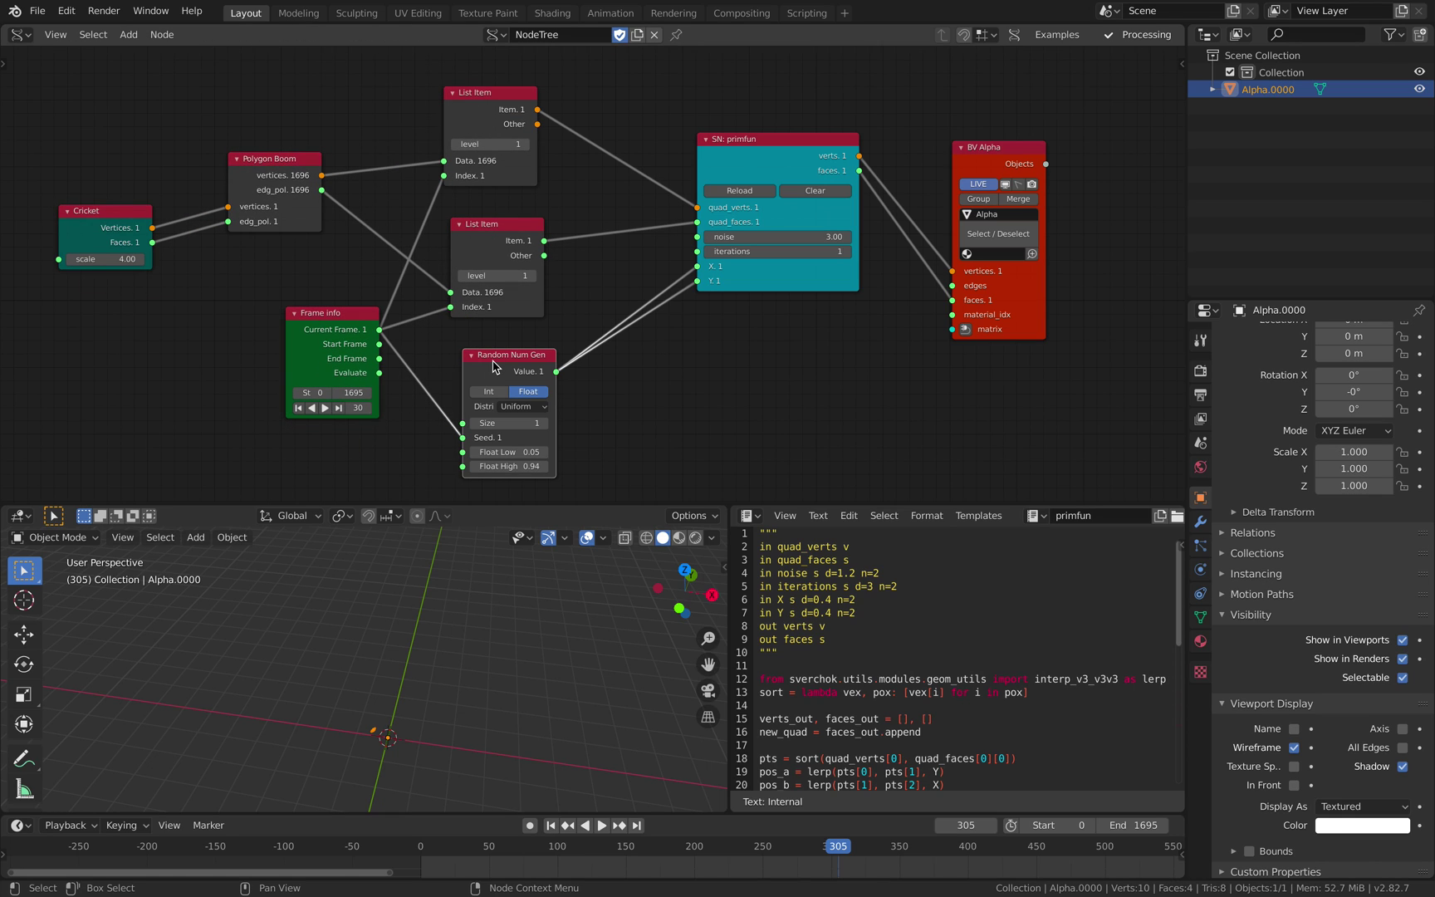
click(362, 333)
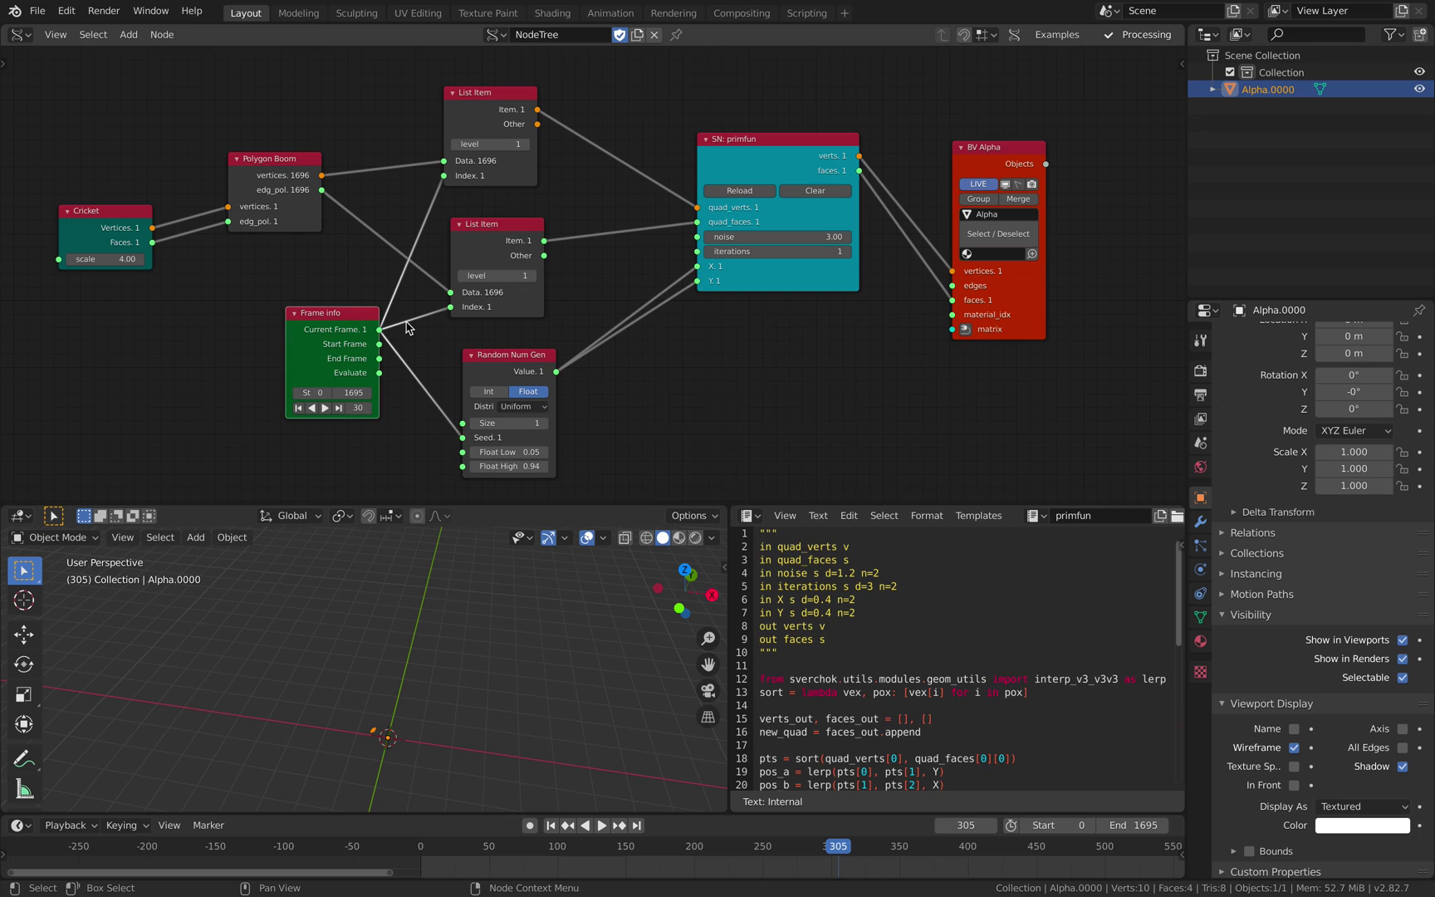
click(491, 359)
shift+click(502, 242)
shift+click(500, 97)
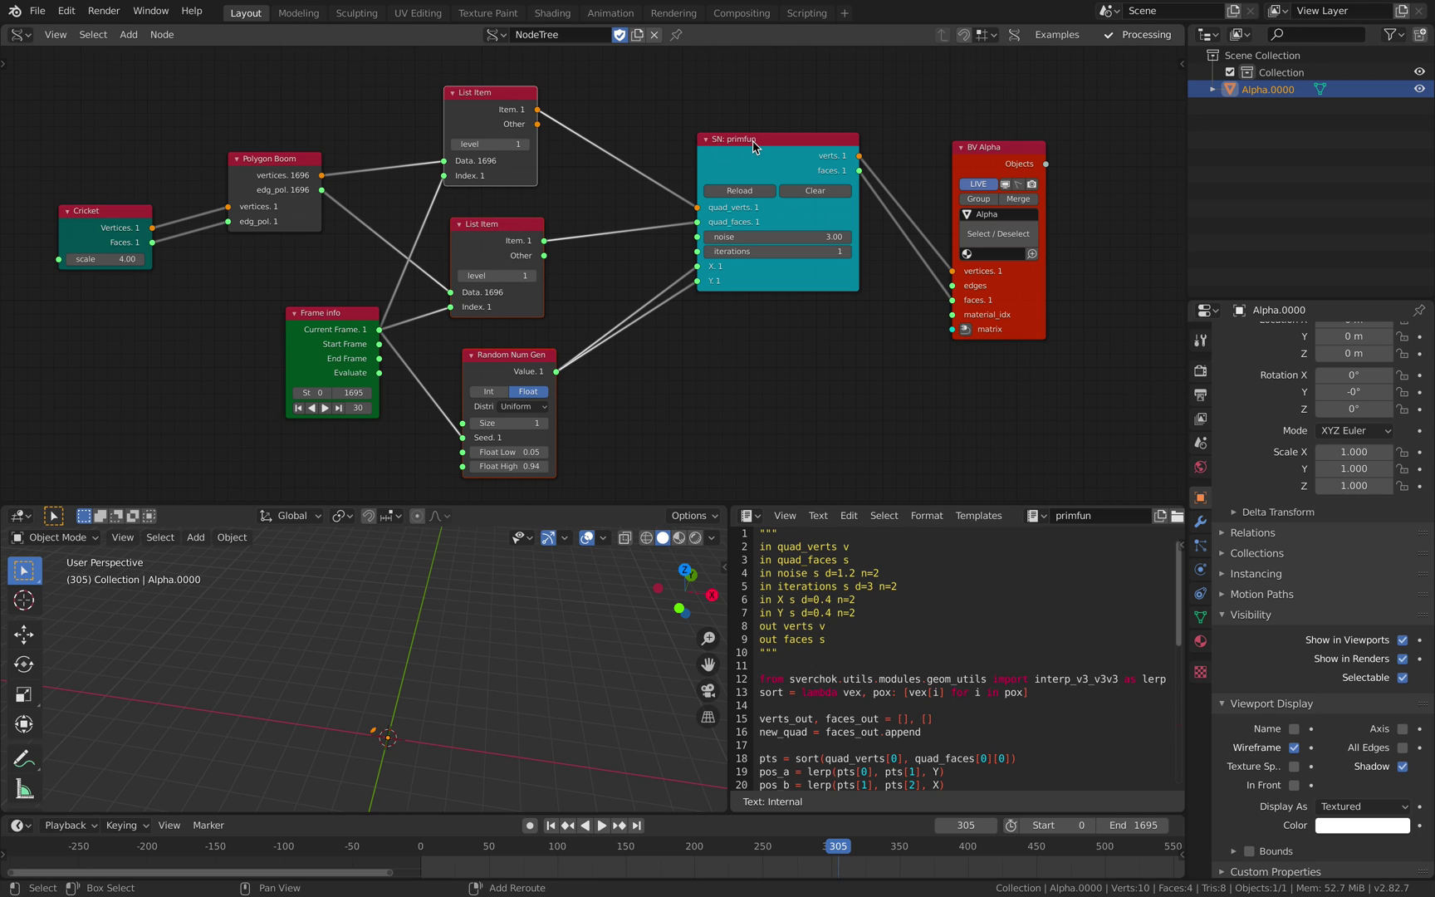
shift+click(754, 147)
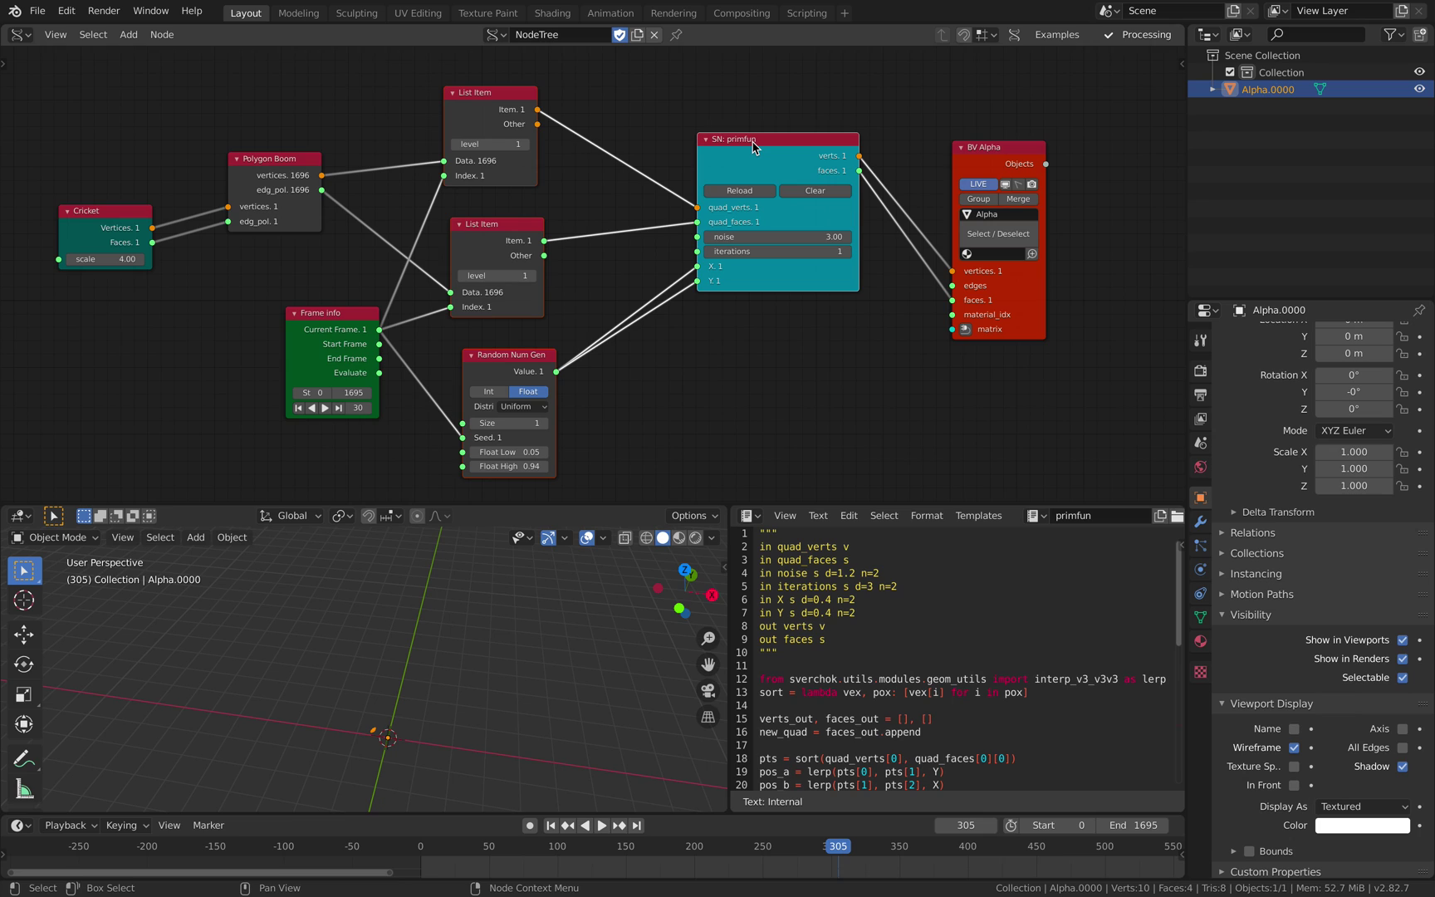
key(F3)
text(create mo)
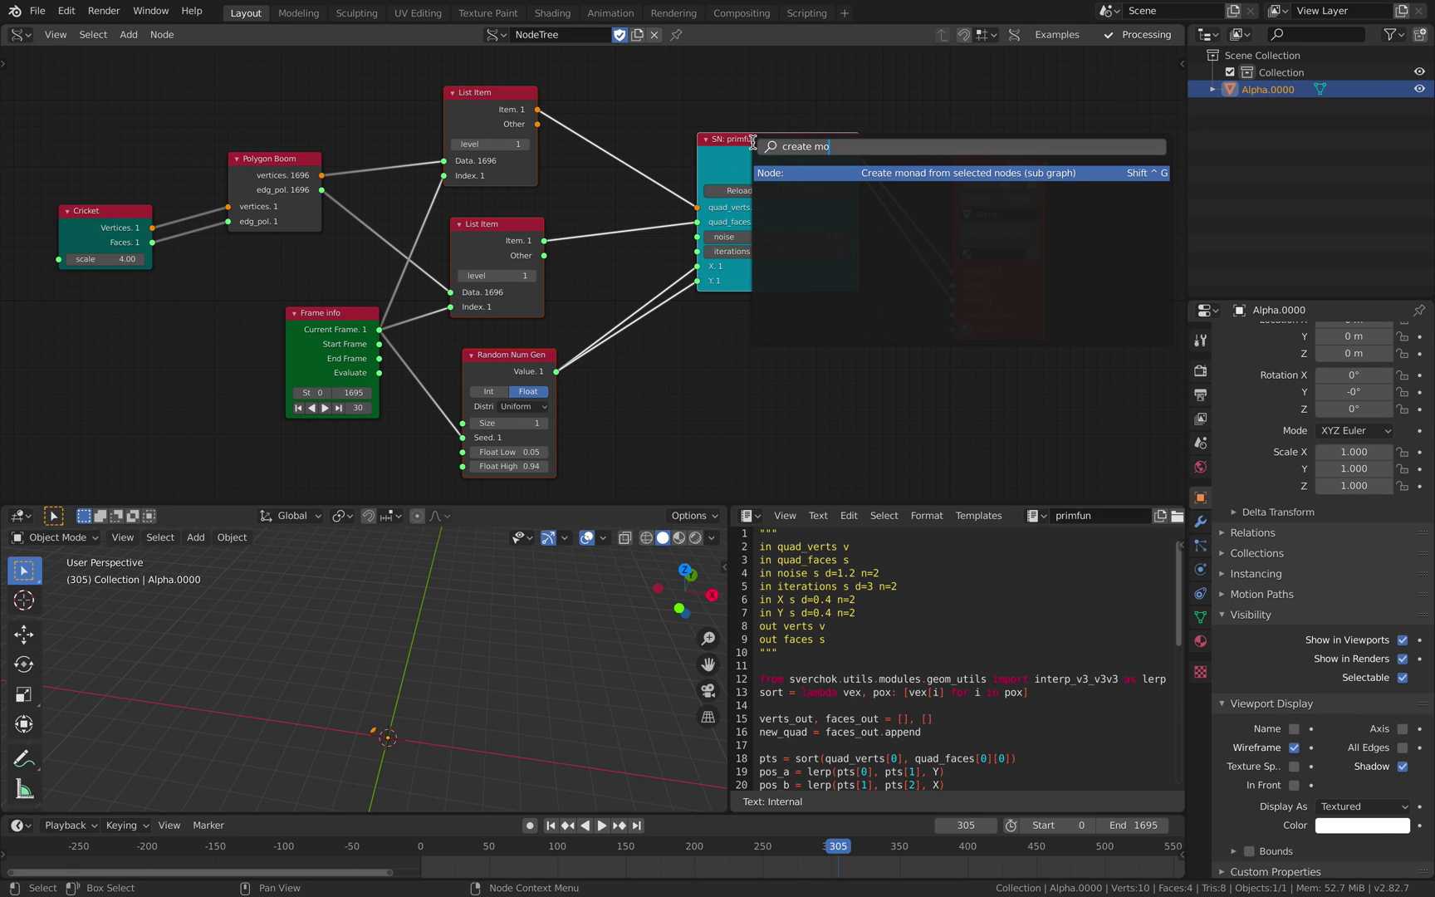
key(Return)
Rearrange the Group Inputs, primfun and Group Outputs nodes inside the monad around the List Item nodes.
middle_drag(733, 170, 517, 166)
scroll(600, 207, up, 8)
drag(582, 202, 443, 199)
drag(1111, 120, 970, 105)
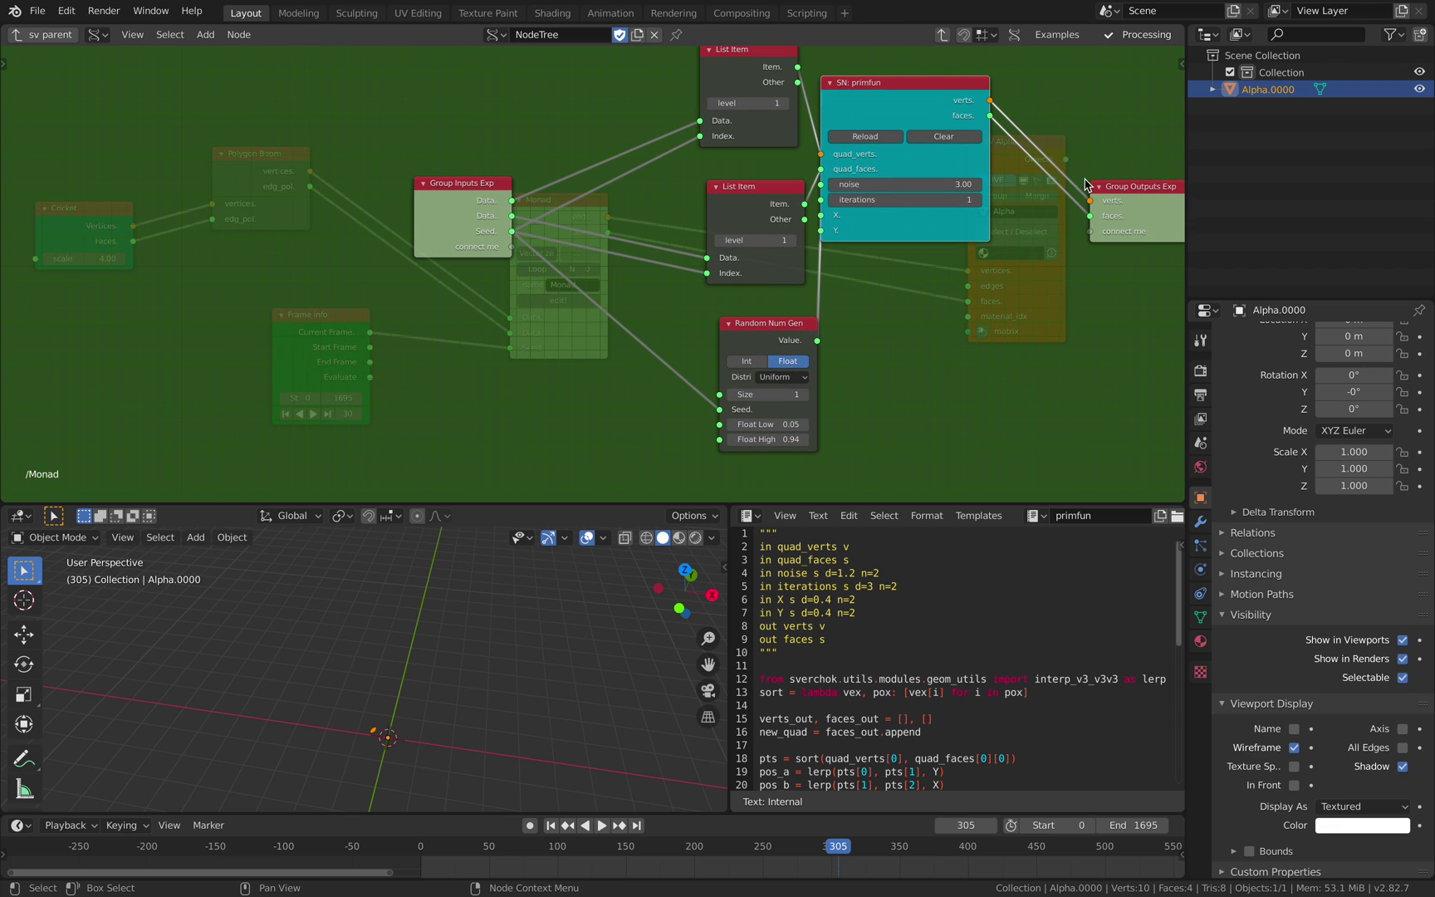
drag(1111, 186, 1075, 166)
drag(936, 98, 974, 111)
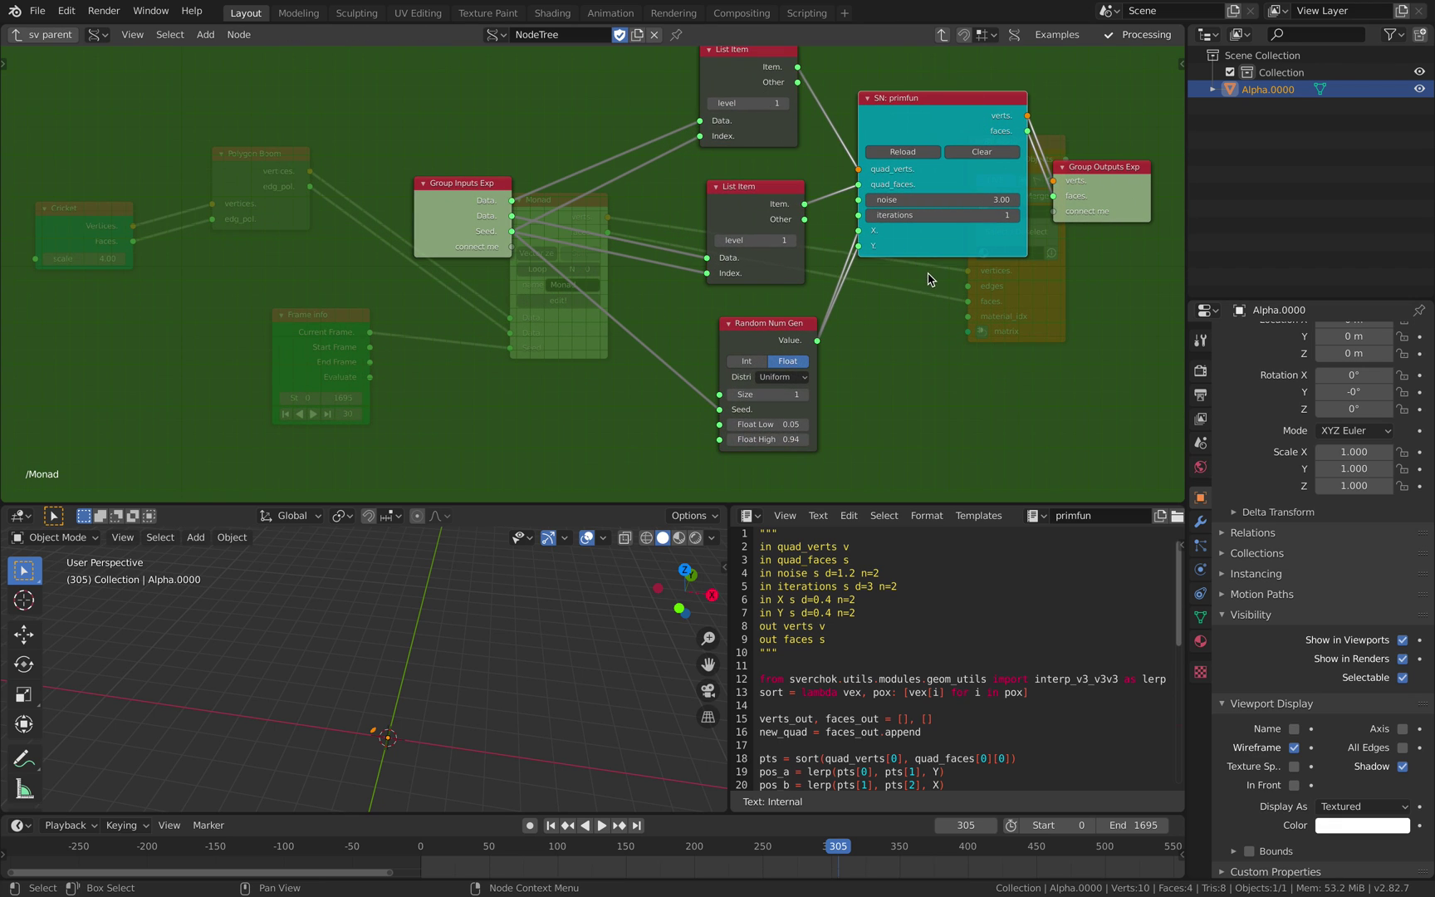
drag(515, 228, 511, 239)
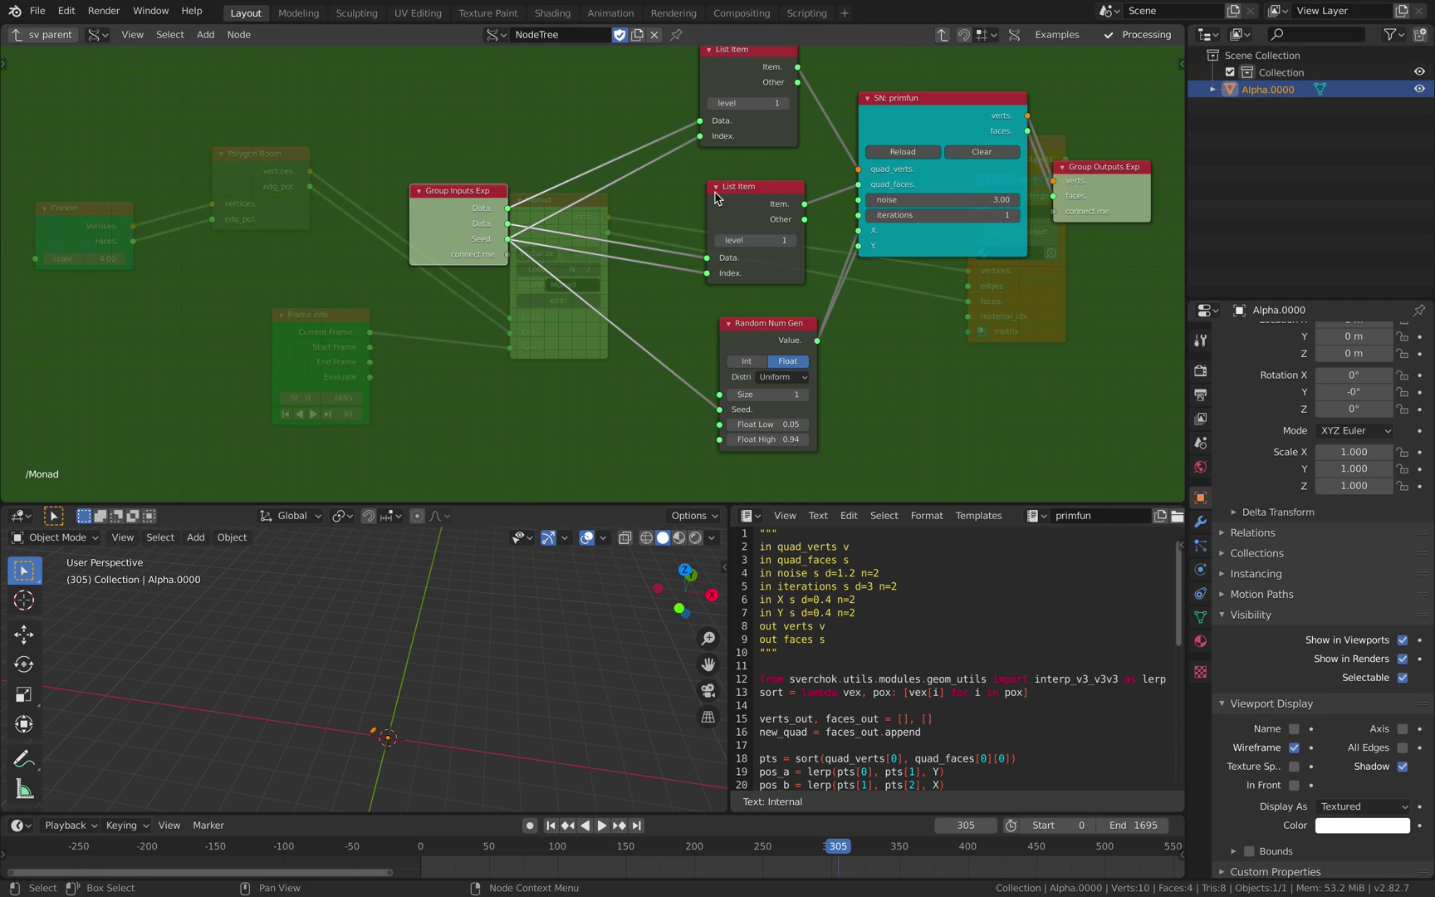
Return to the parent node tree and move the Monad, Polygon Boom, Cricket and Frame info nodes closer to BV Alpha.
key(Tab)
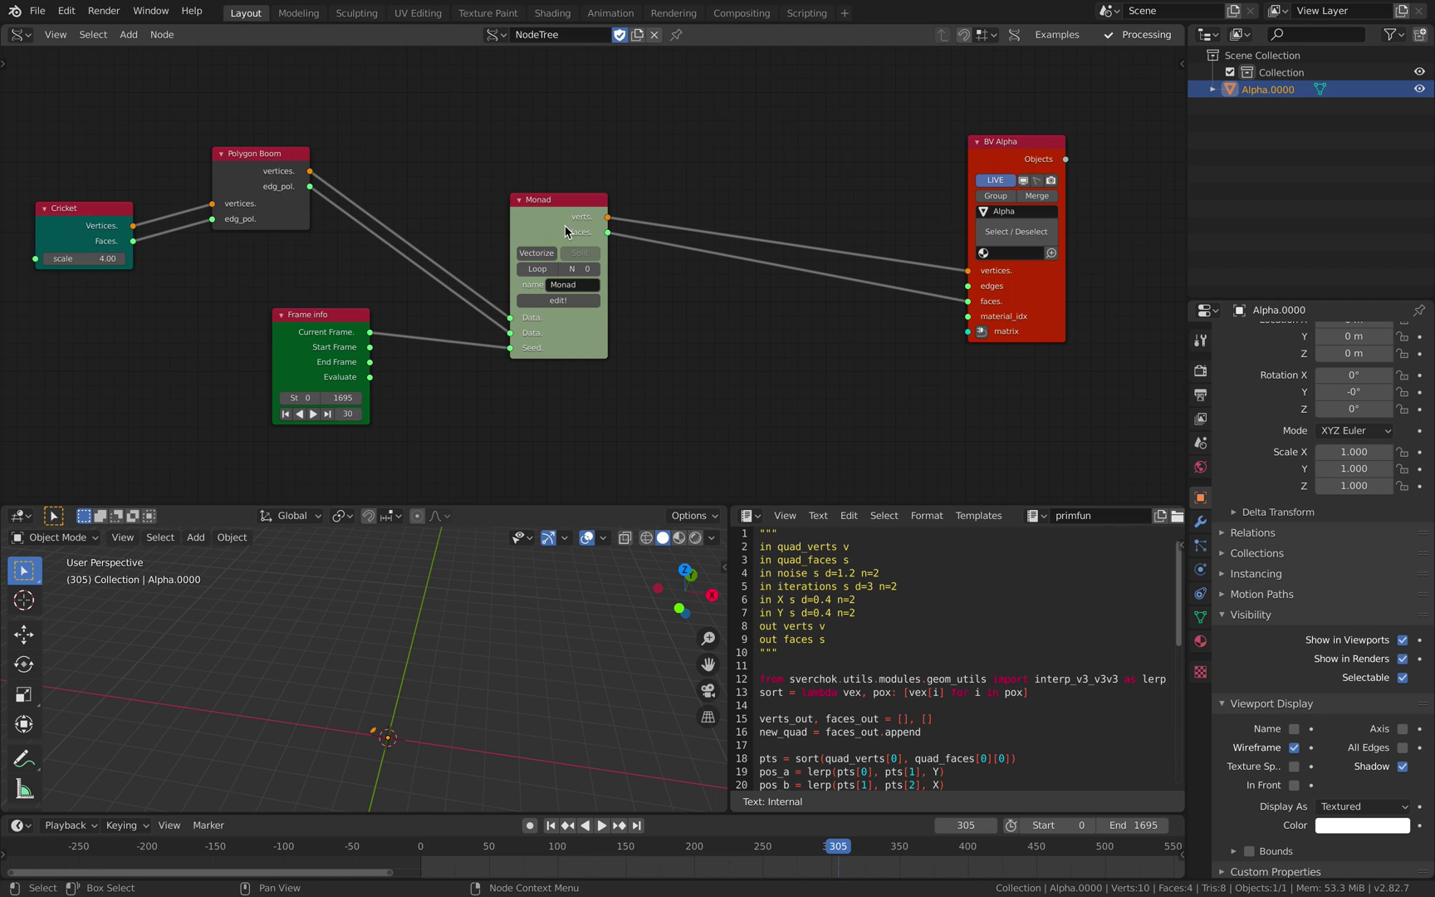
drag(568, 225, 690, 166)
drag(302, 156, 525, 154)
drag(75, 208, 293, 186)
drag(679, 167, 679, 184)
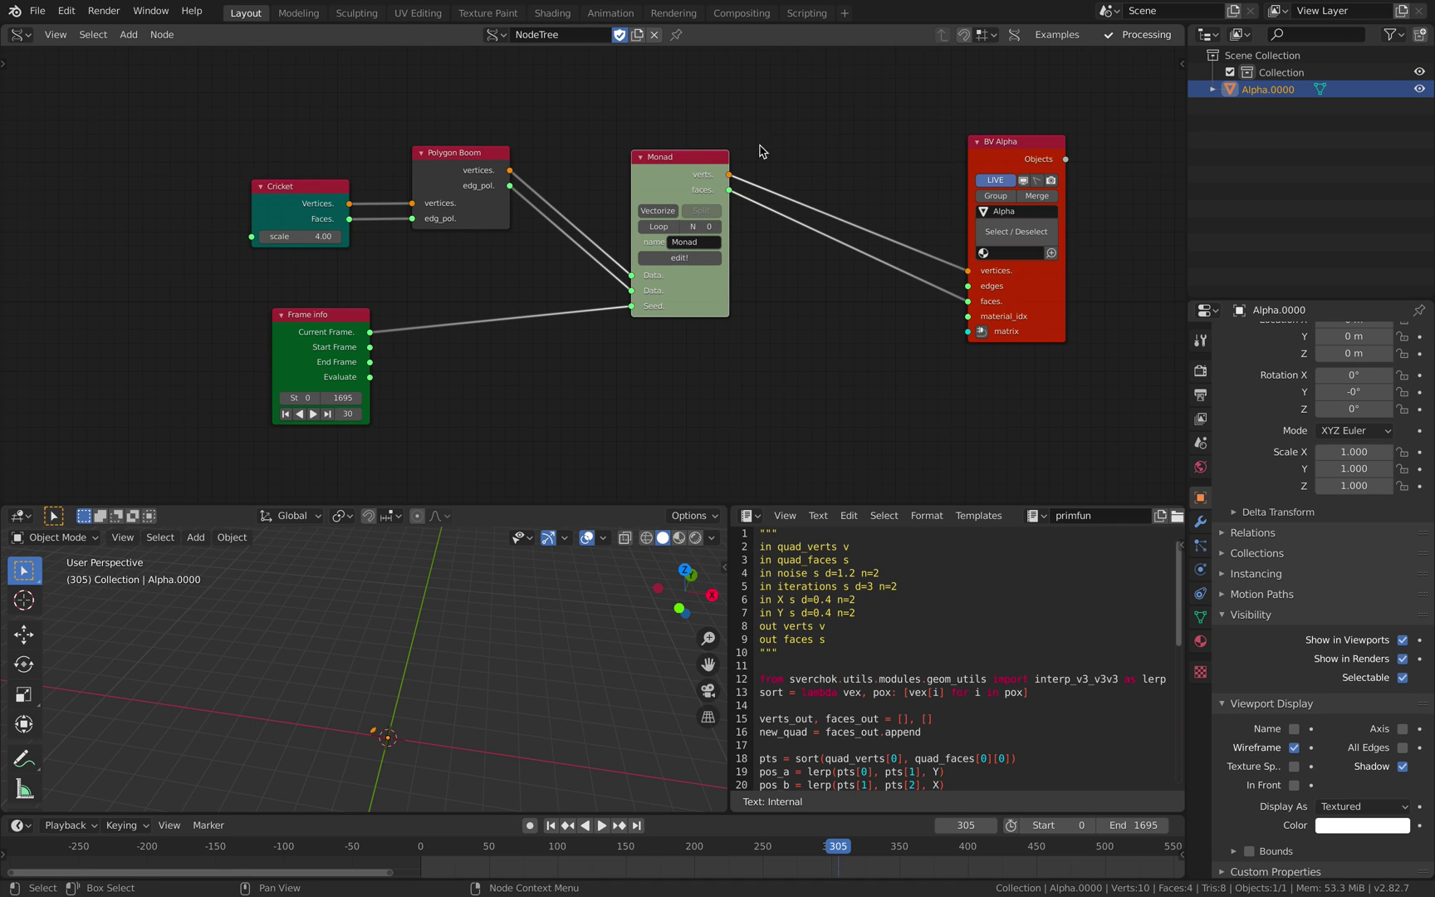
drag(318, 312, 449, 284)
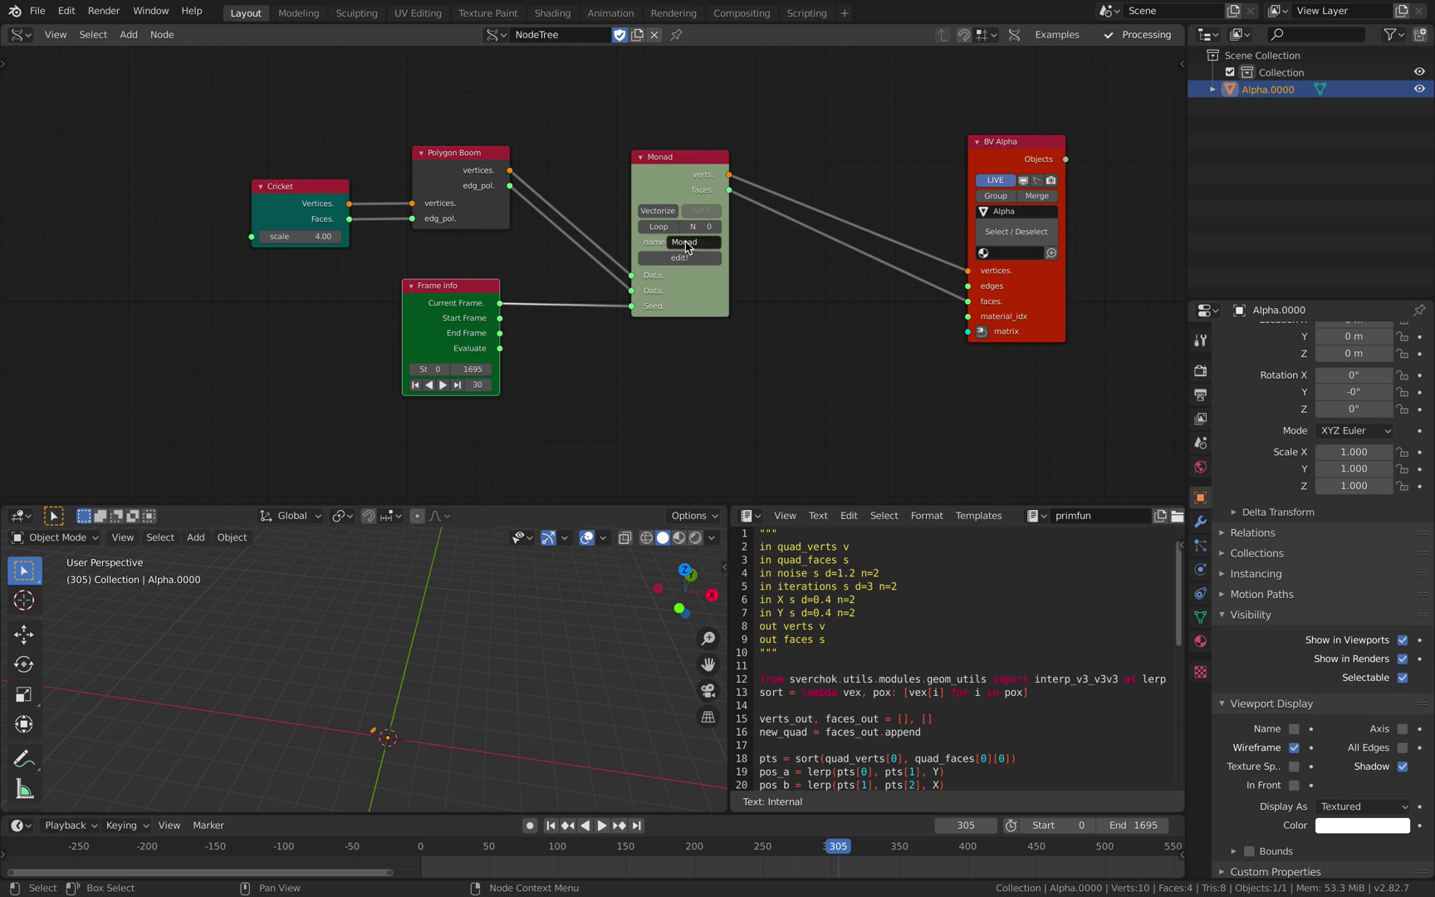
Try the Vectorize and Split options on the Monad node and turn Vectorize back off.
click(675, 211)
click(696, 214)
click(699, 212)
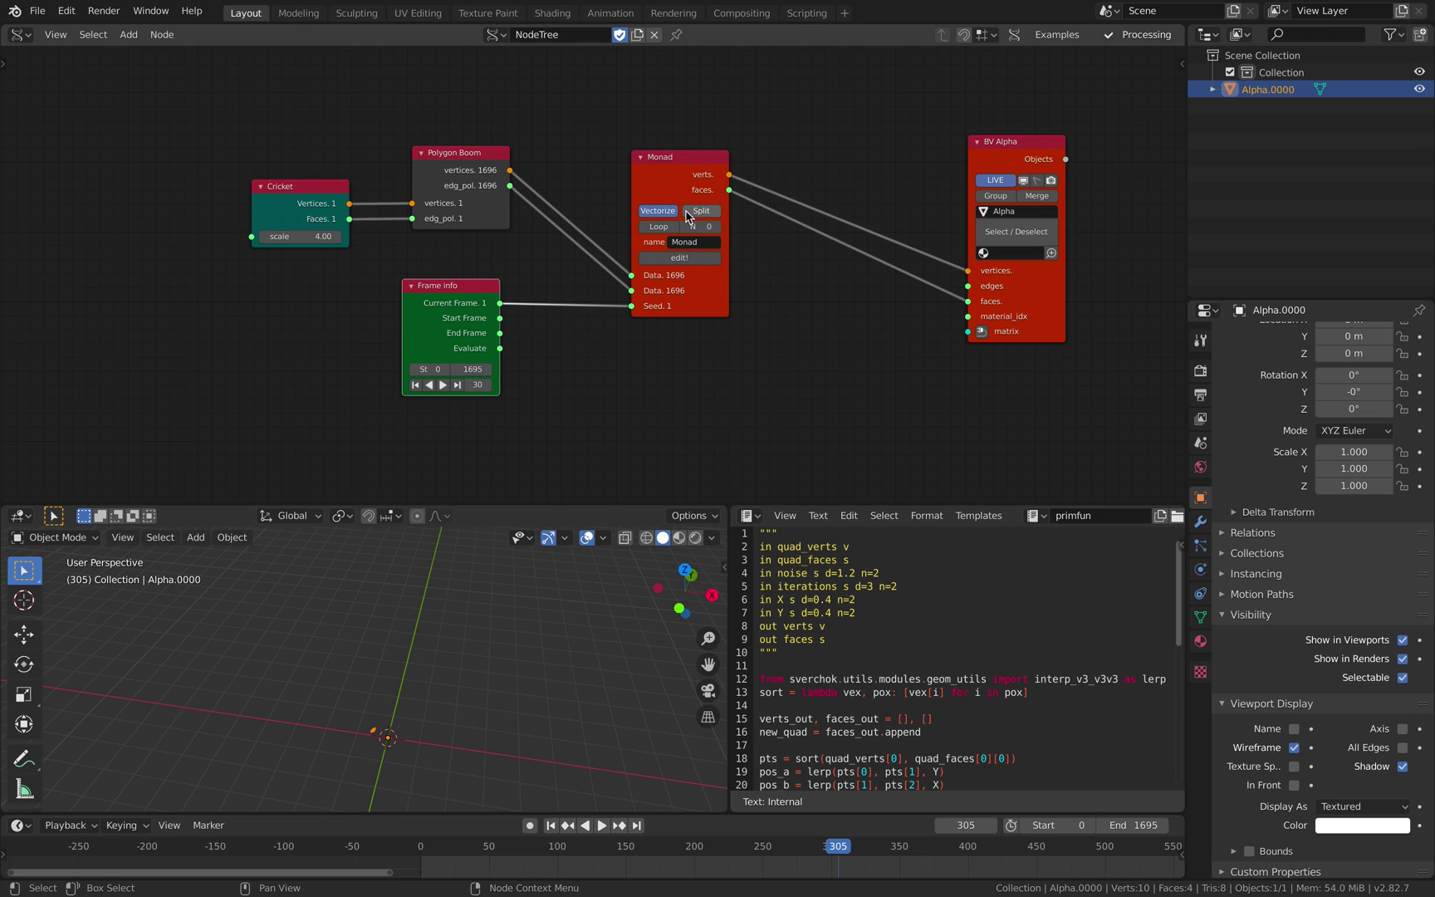
click(670, 209)
click(697, 211)
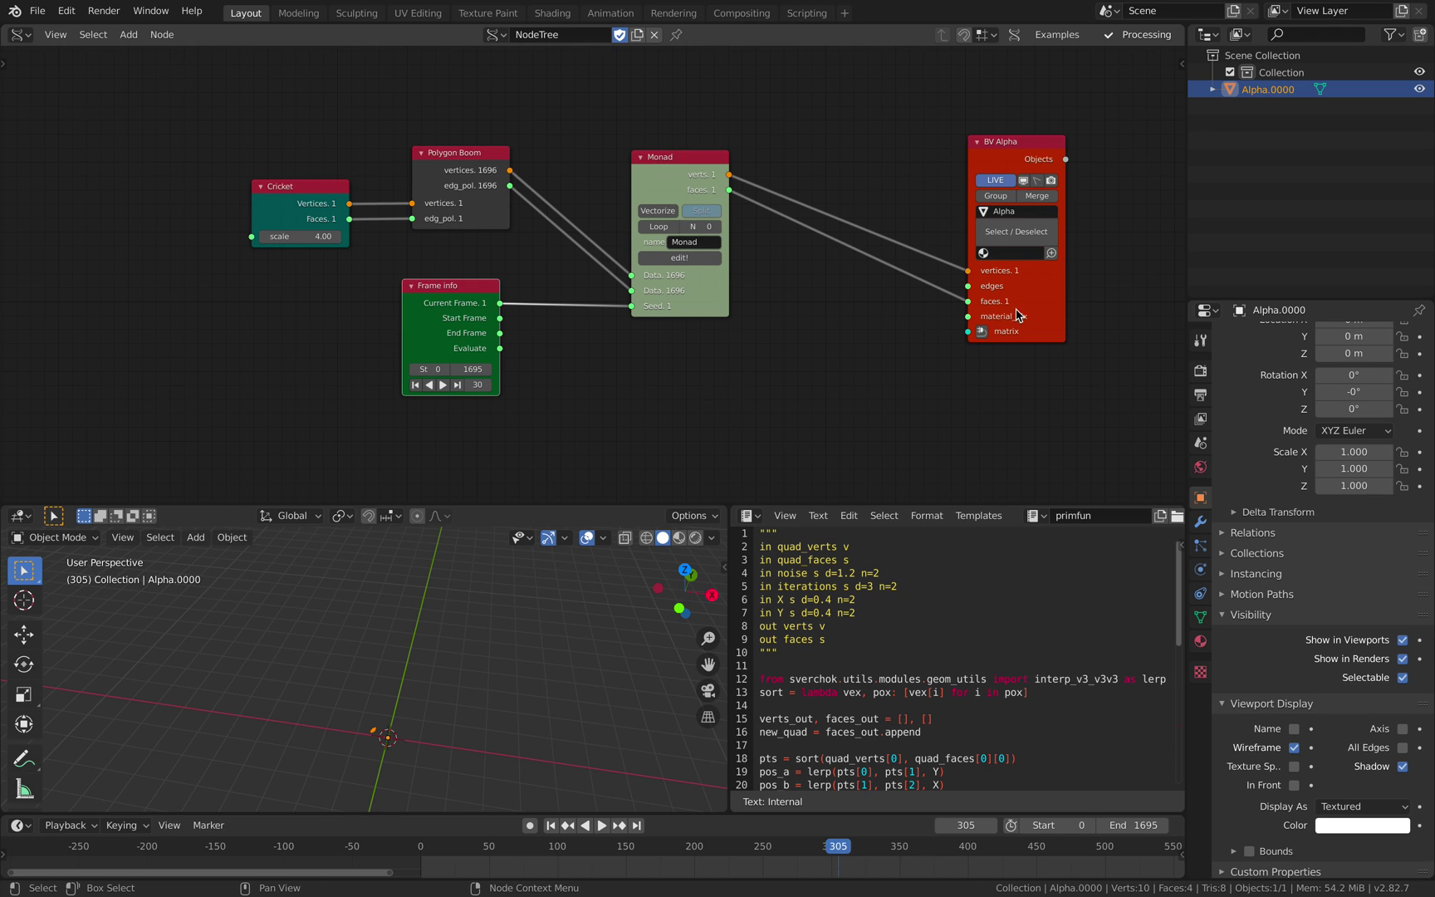
Move the BV Alpha node higher and set primfun's iterations to 2 inside the monad.
drag(1015, 319, 991, 280)
scroll(918, 264, up, 1)
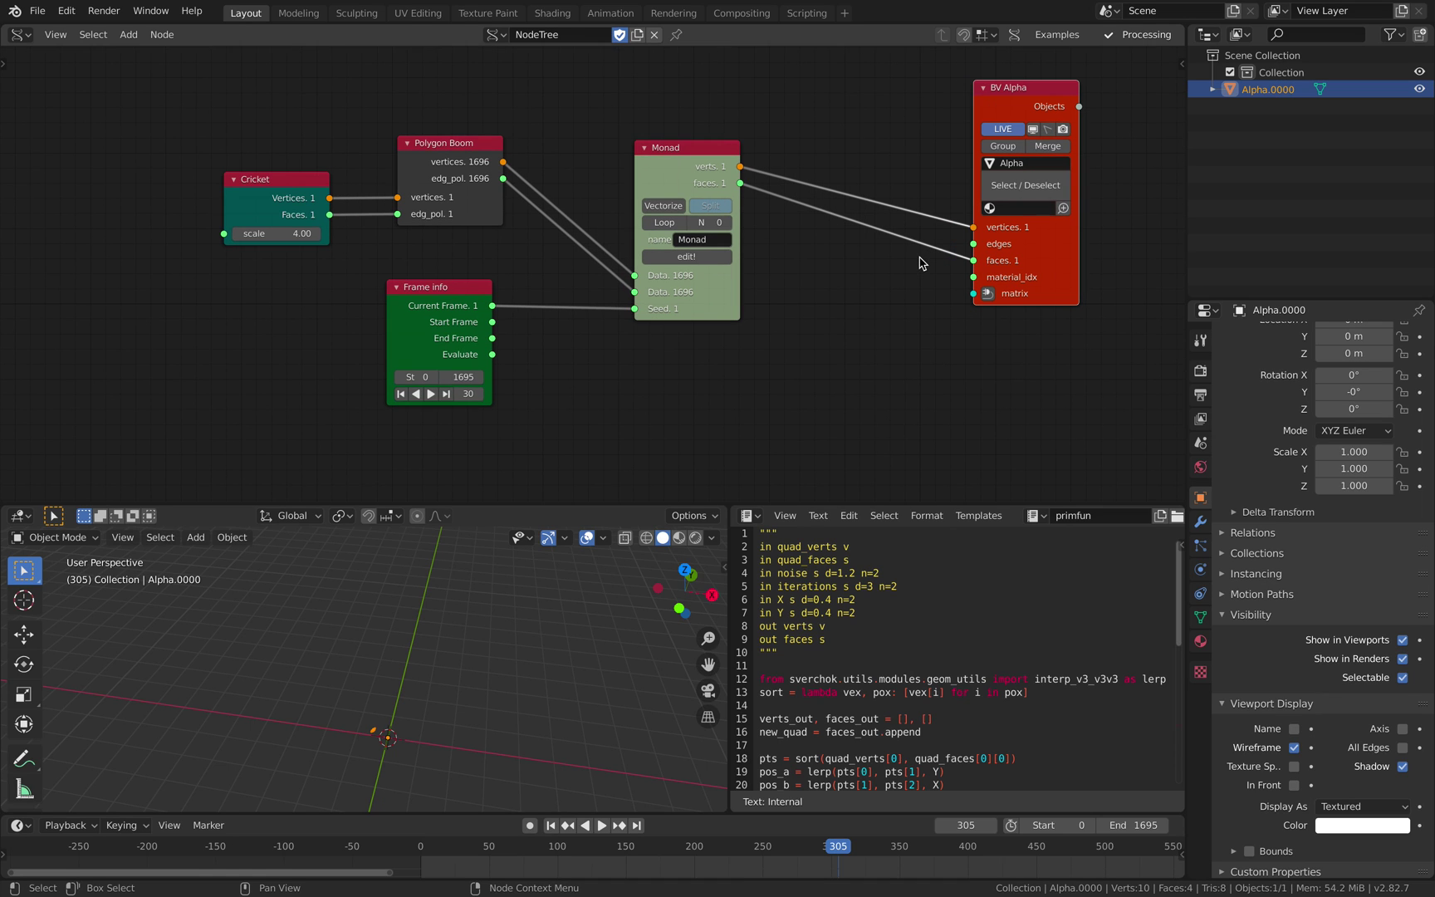
key(Tab)
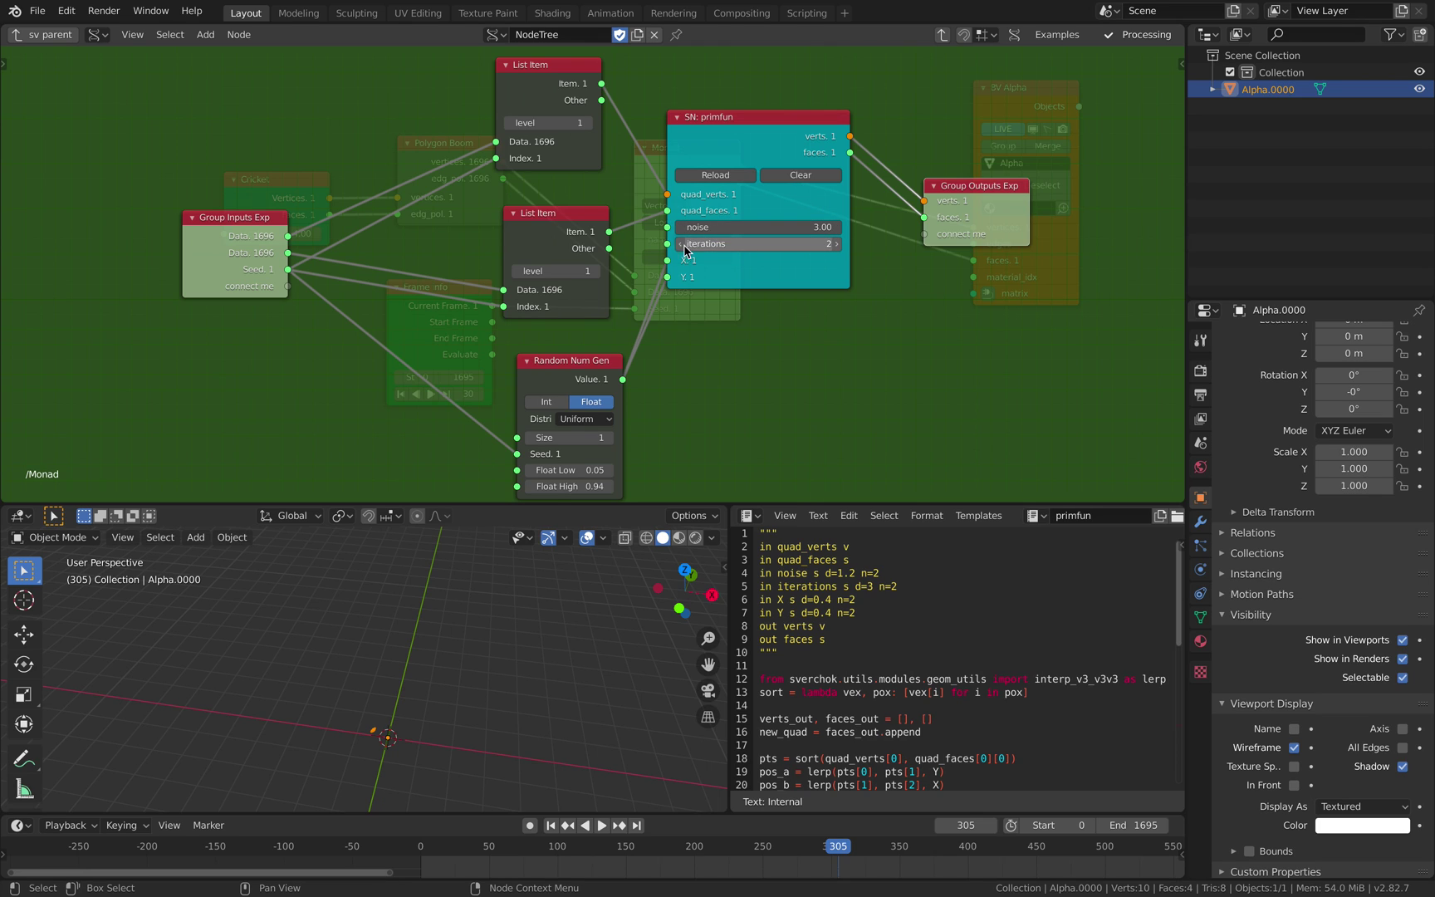
key(Tab)
Move the Polygon Boom, Cricket and Frame info nodes closer to the Monad node and nudge the Monad upward.
drag(456, 143, 515, 145)
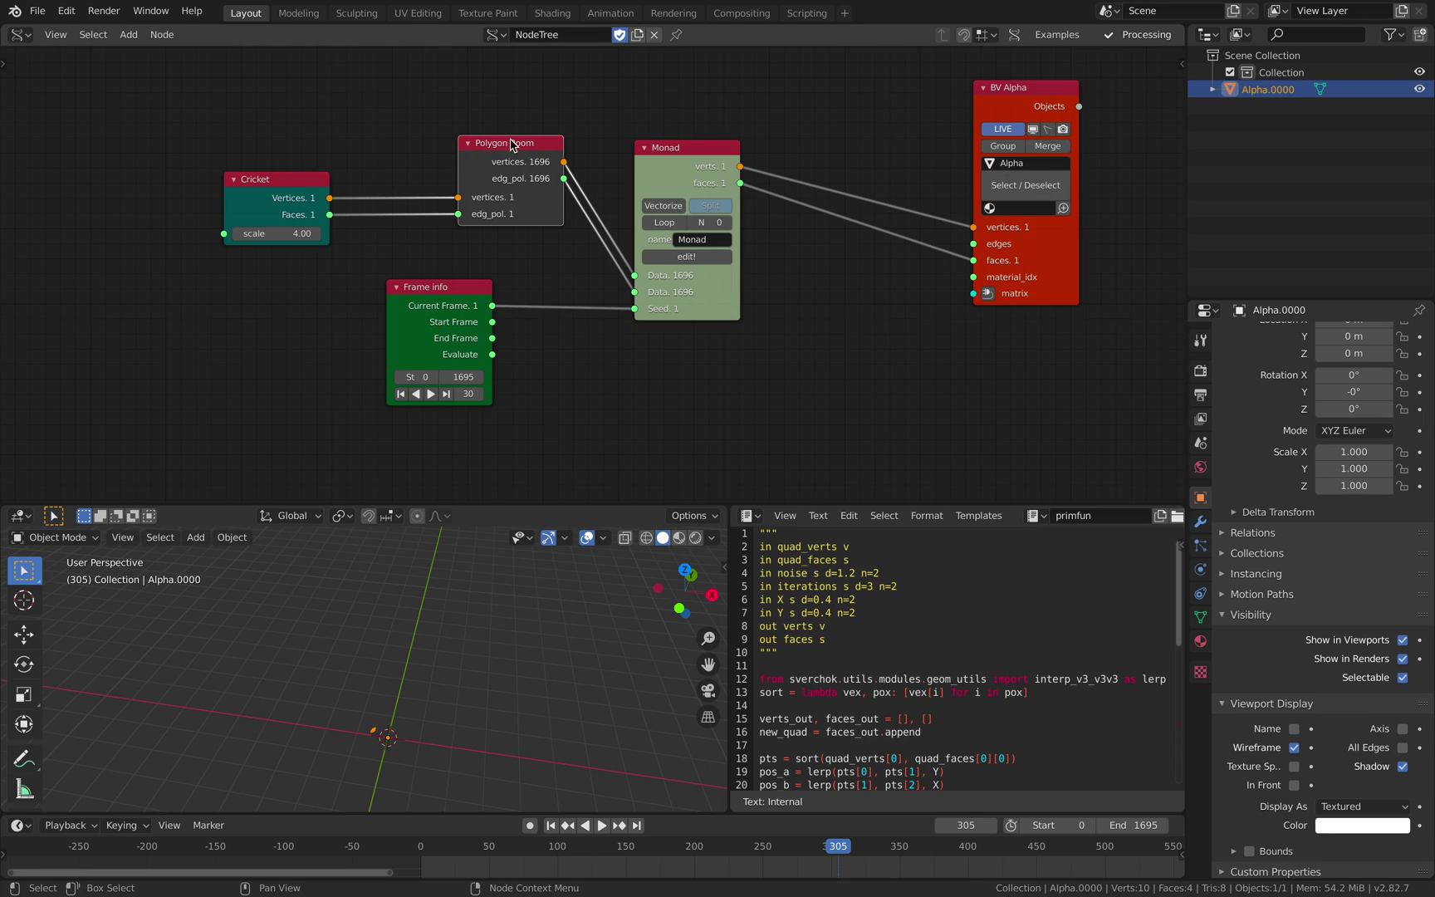
drag(324, 191, 427, 184)
drag(473, 314, 525, 320)
drag(523, 148, 537, 146)
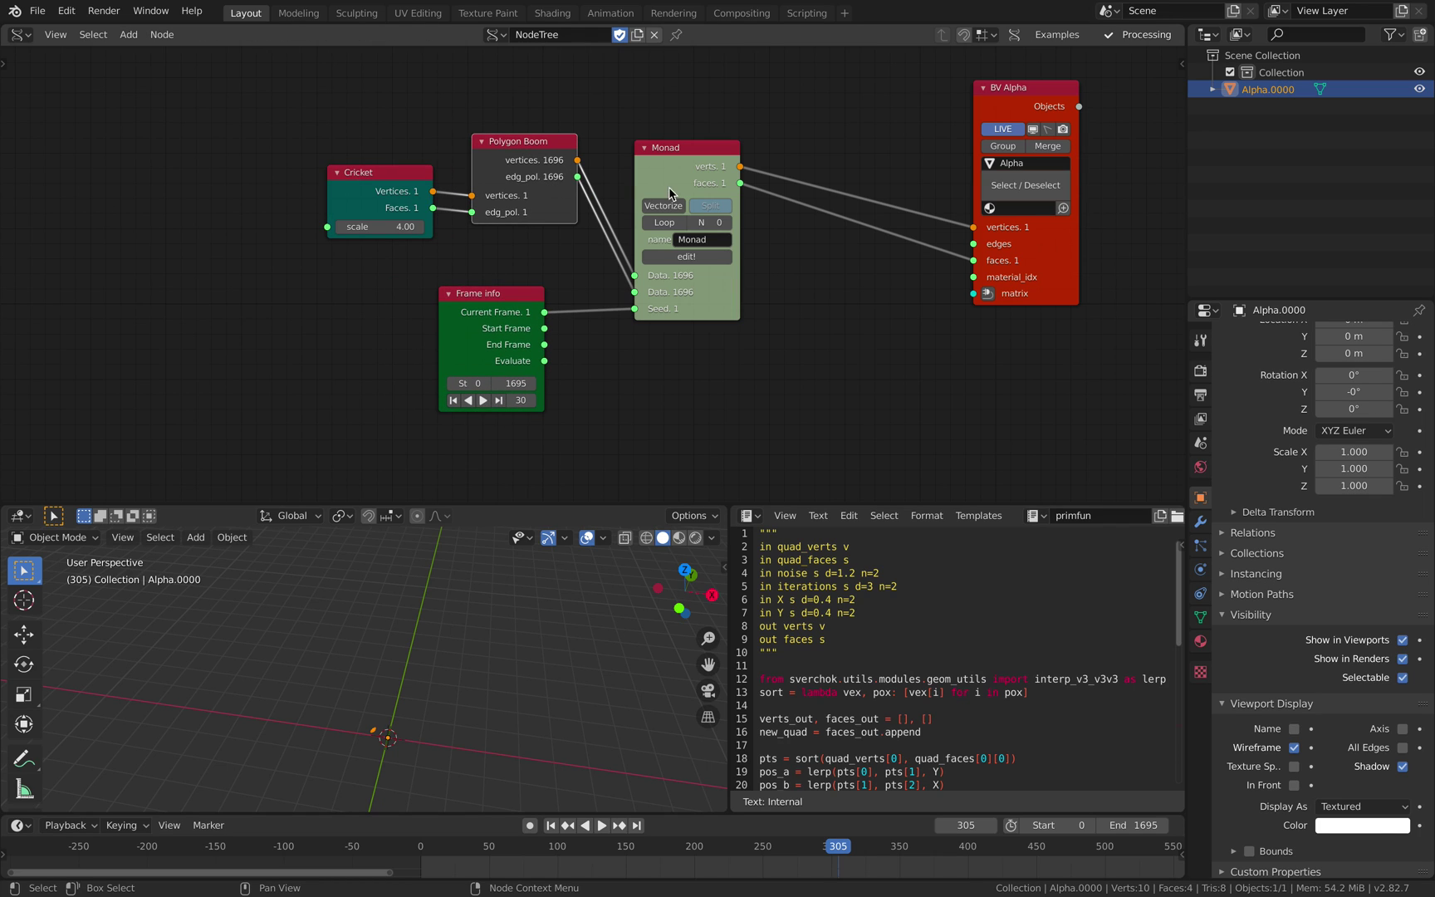
drag(672, 190, 676, 178)
scroll(710, 229, up, 1)
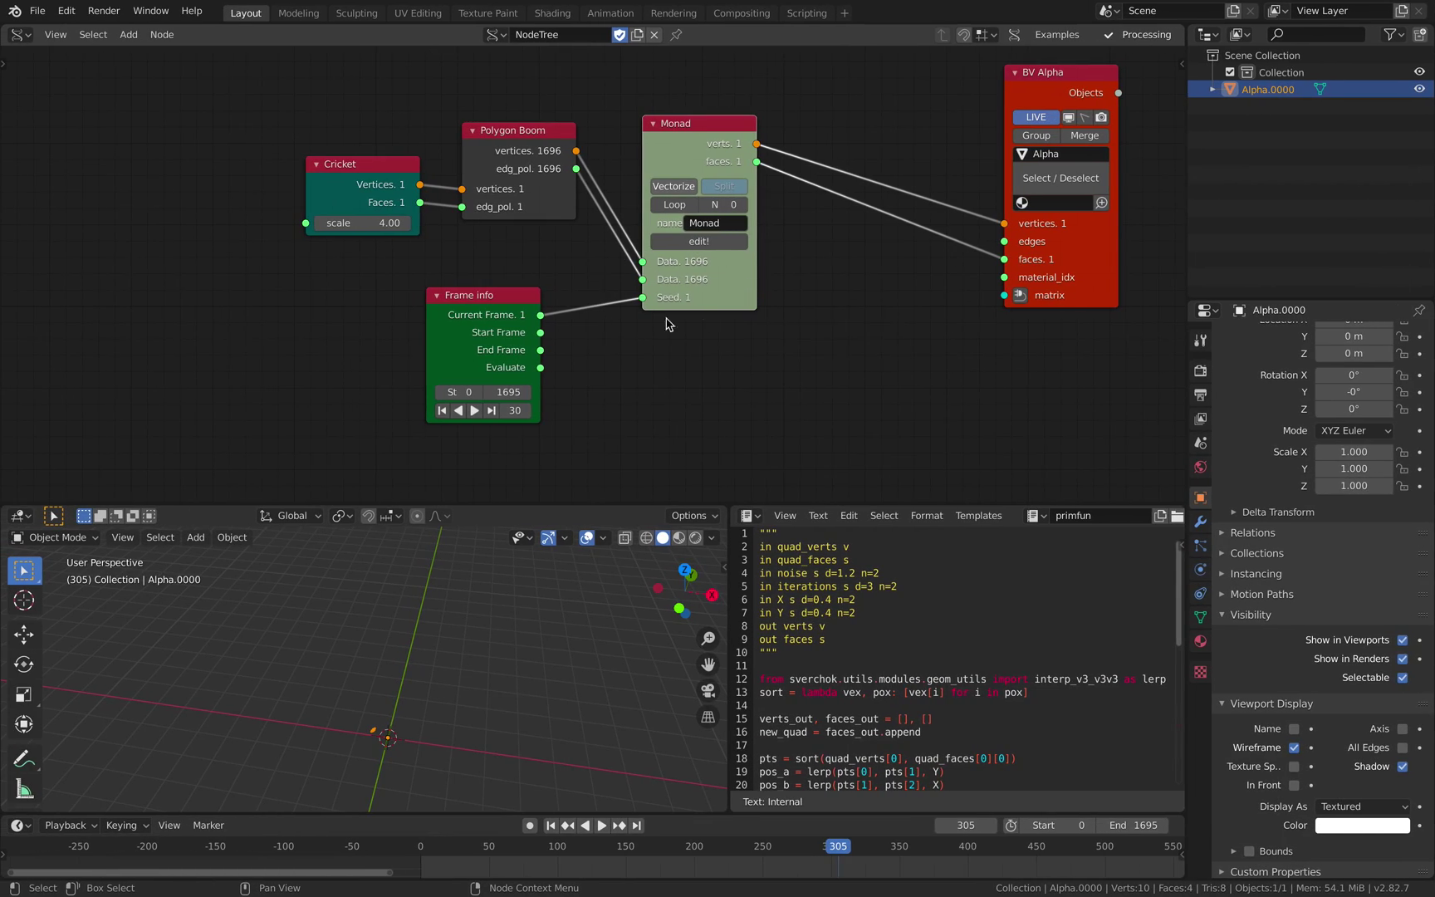
Switch to the browser and examine the opening post of GitHub issue #2946, "animated recursive subdiv", with its video link.
key(ctrl+Right)
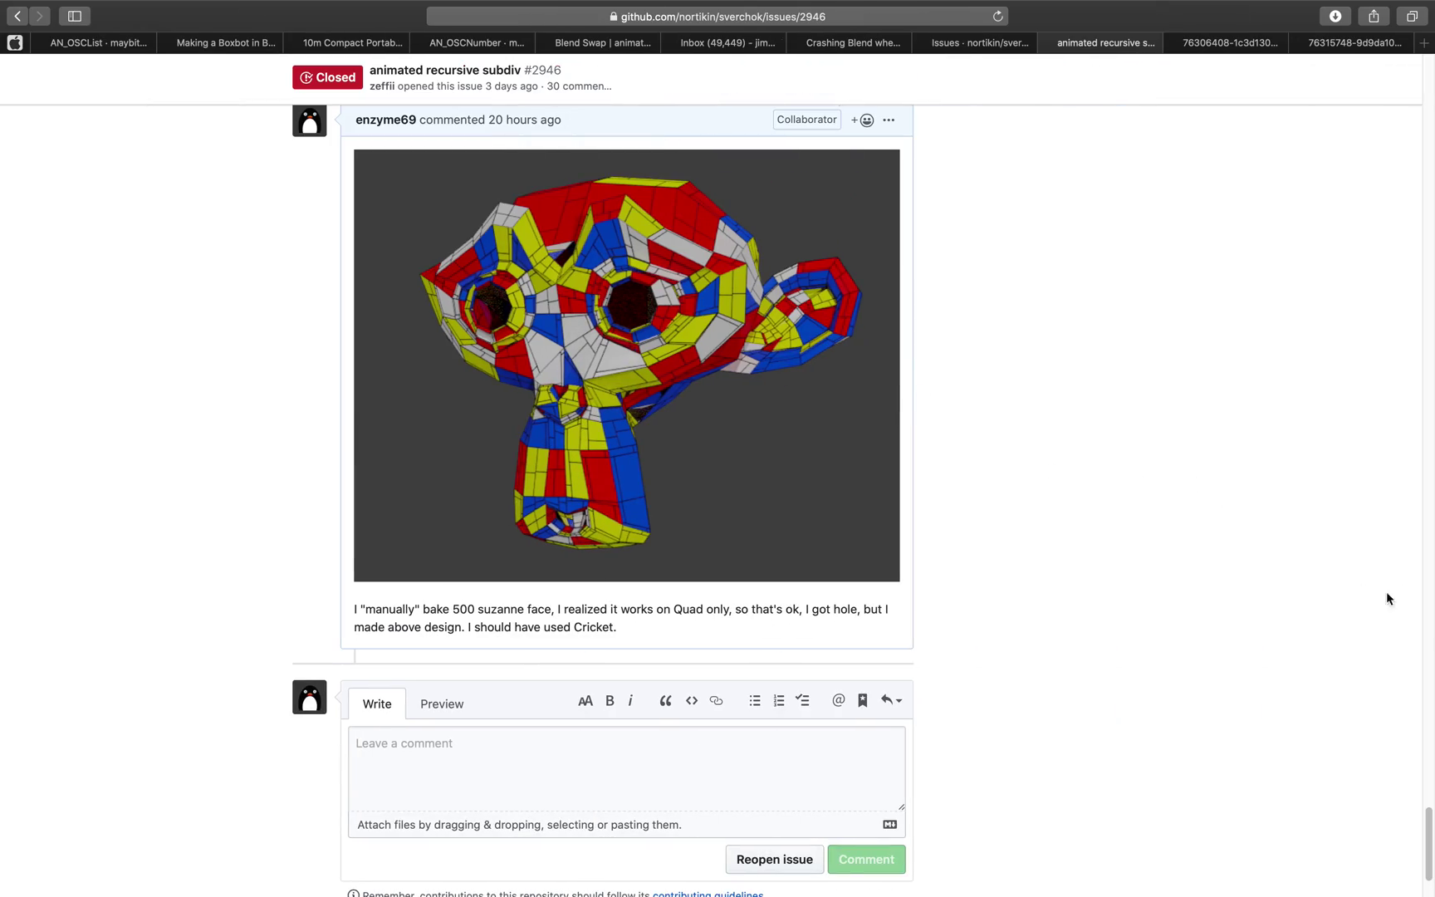
key(super+Up)
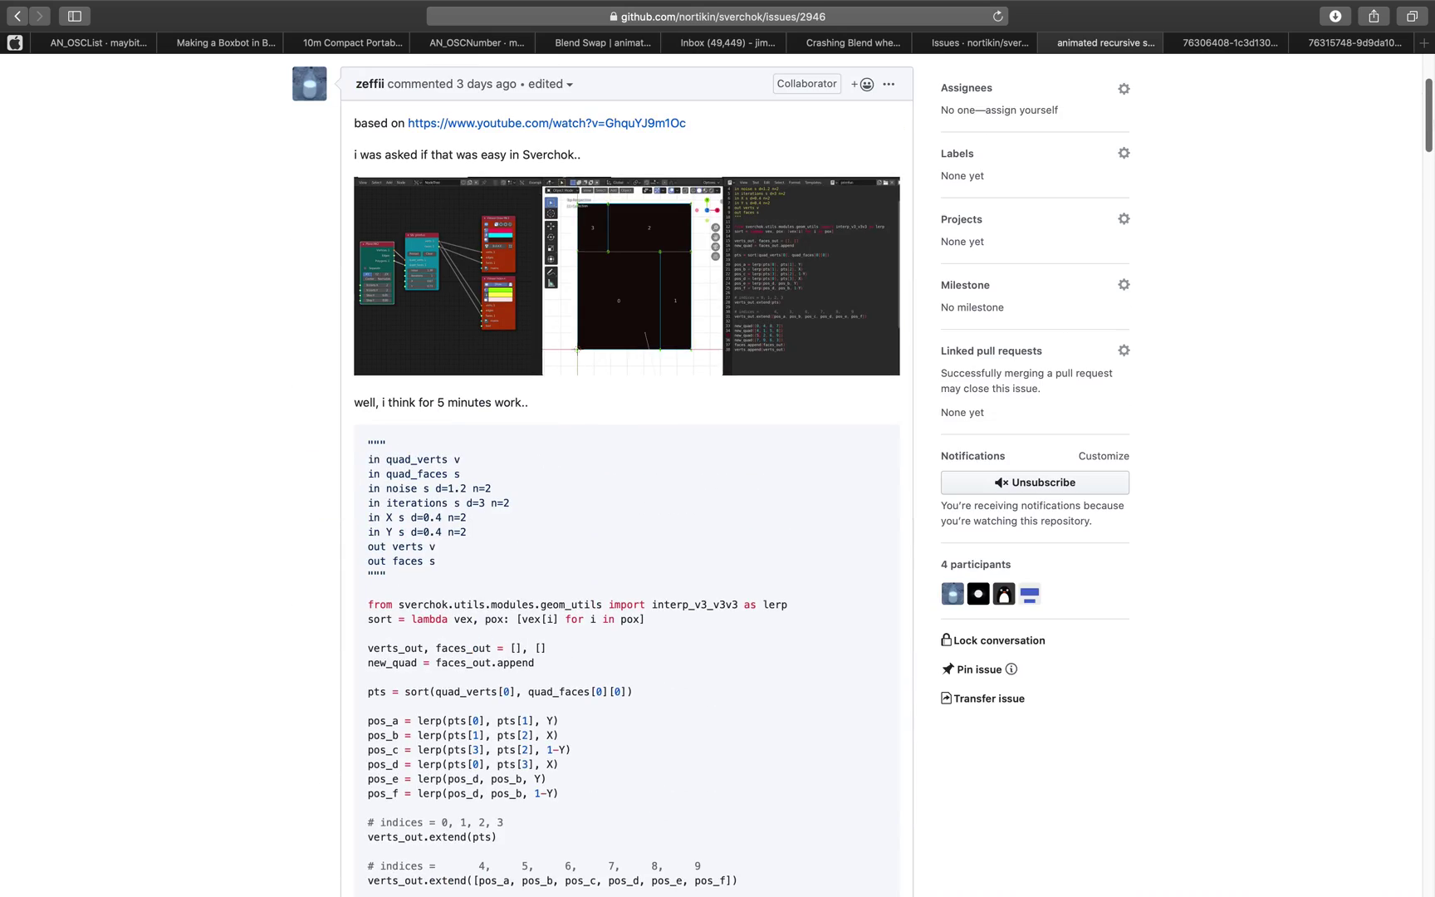
scroll(539, 494, down, 3)
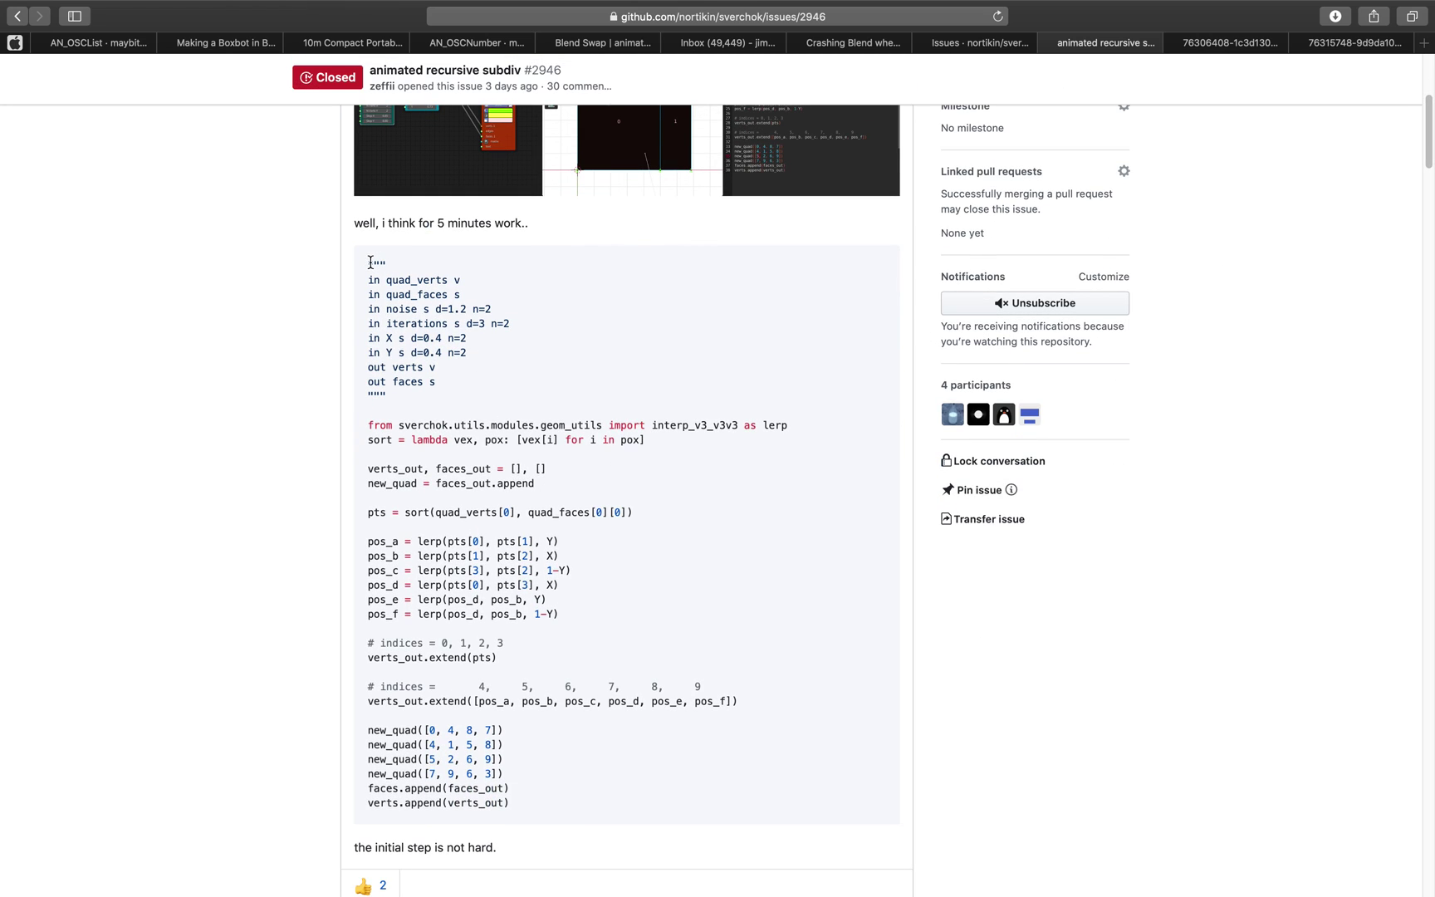
drag(370, 262, 482, 490)
scroll(483, 542, up, 5)
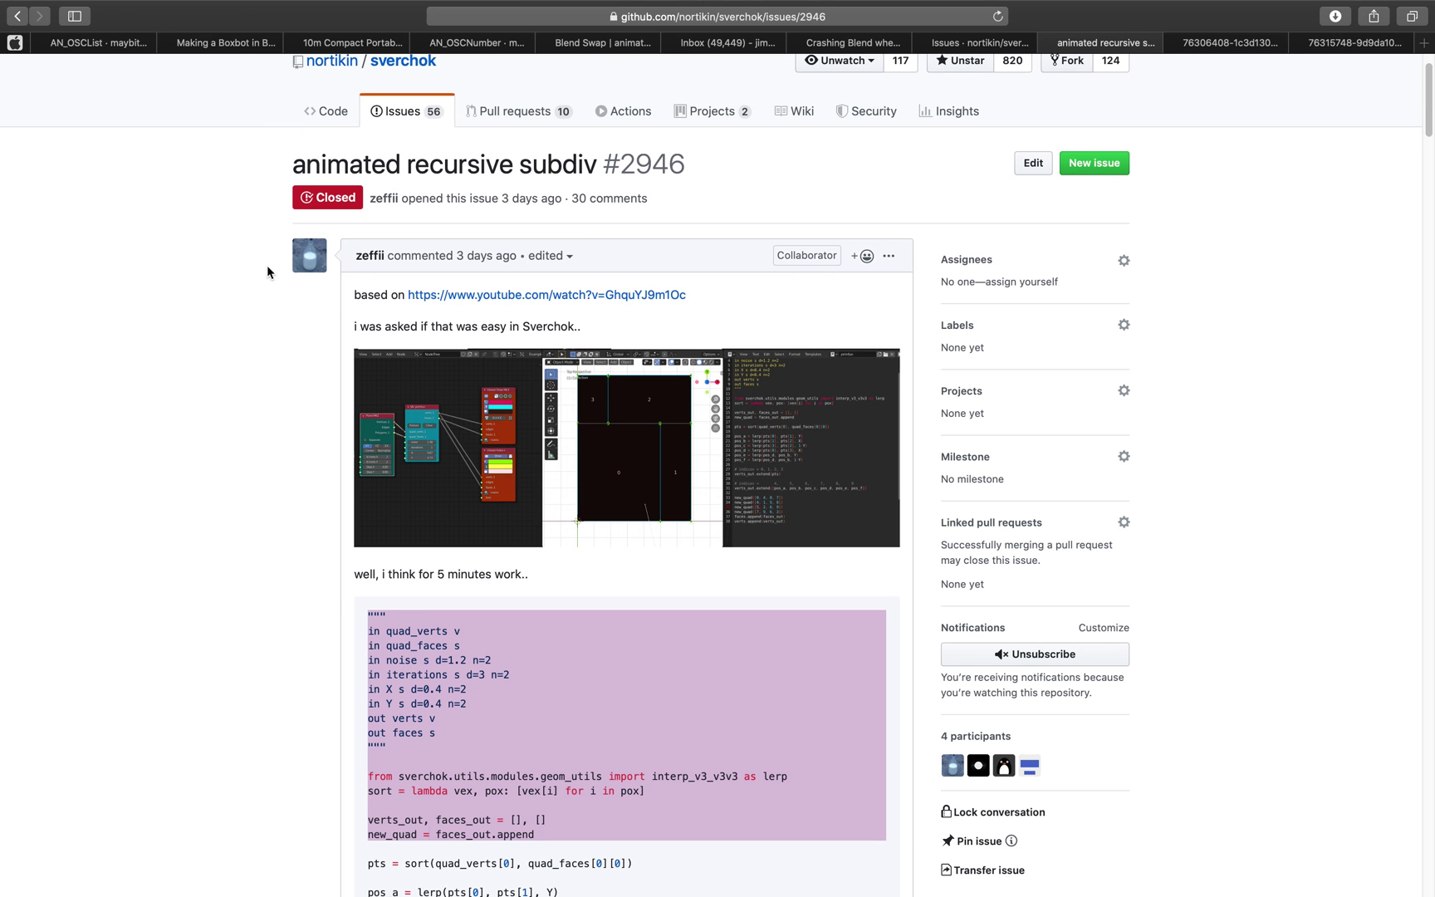
scroll(463, 316, down, 1)
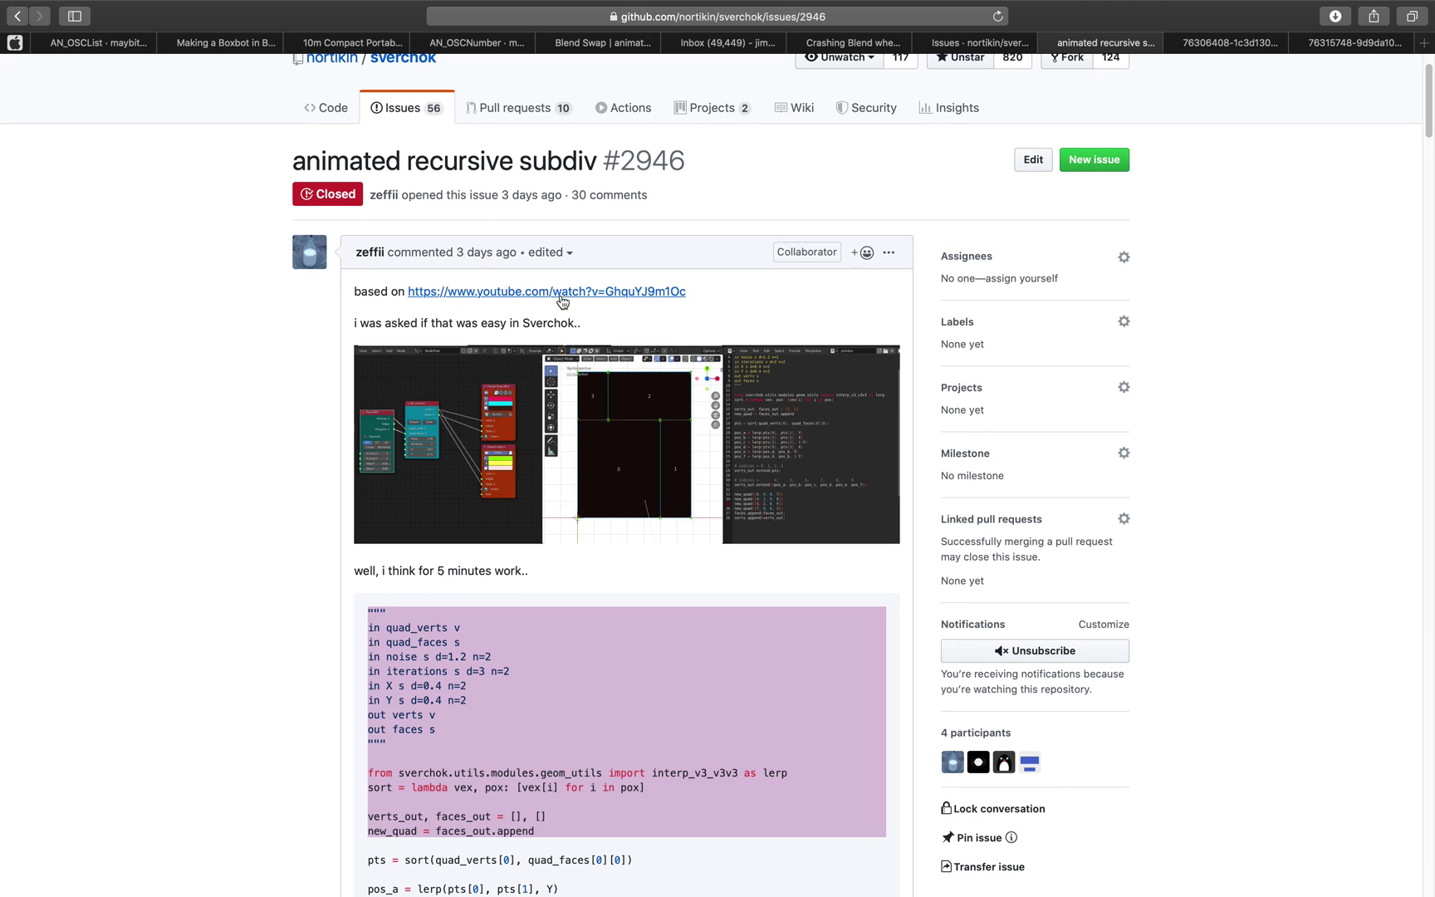
scroll(552, 297, down, 1)
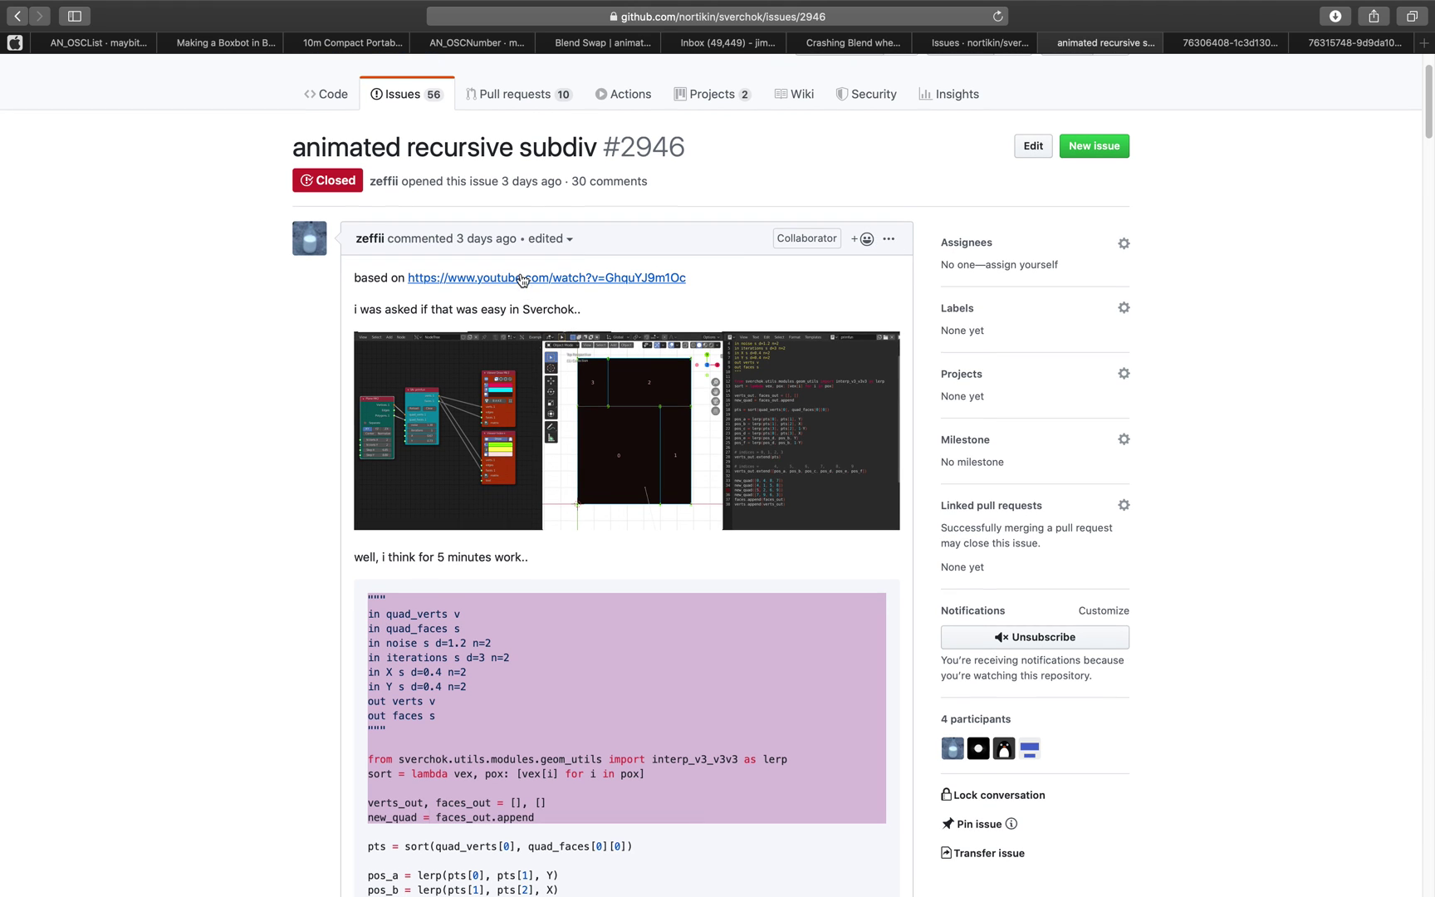
scroll(529, 332, down, 5)
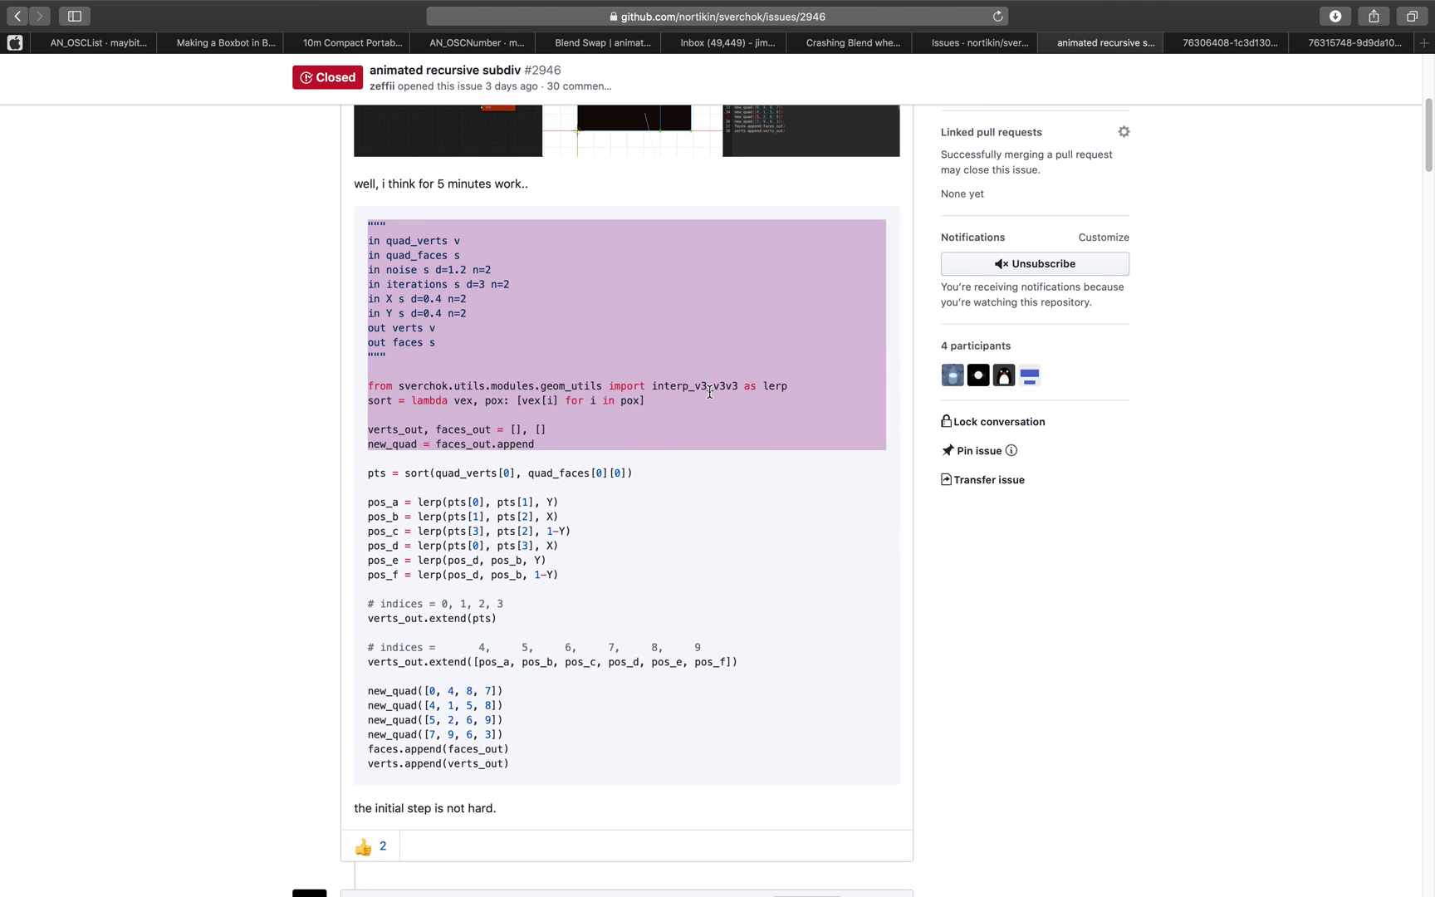
Highlight and read the primfun script in the issue's opening post, from the socket declarations to the verts output.
drag(611, 674, 469, 502)
drag(425, 373, 491, 586)
scroll(491, 555, down, 7)
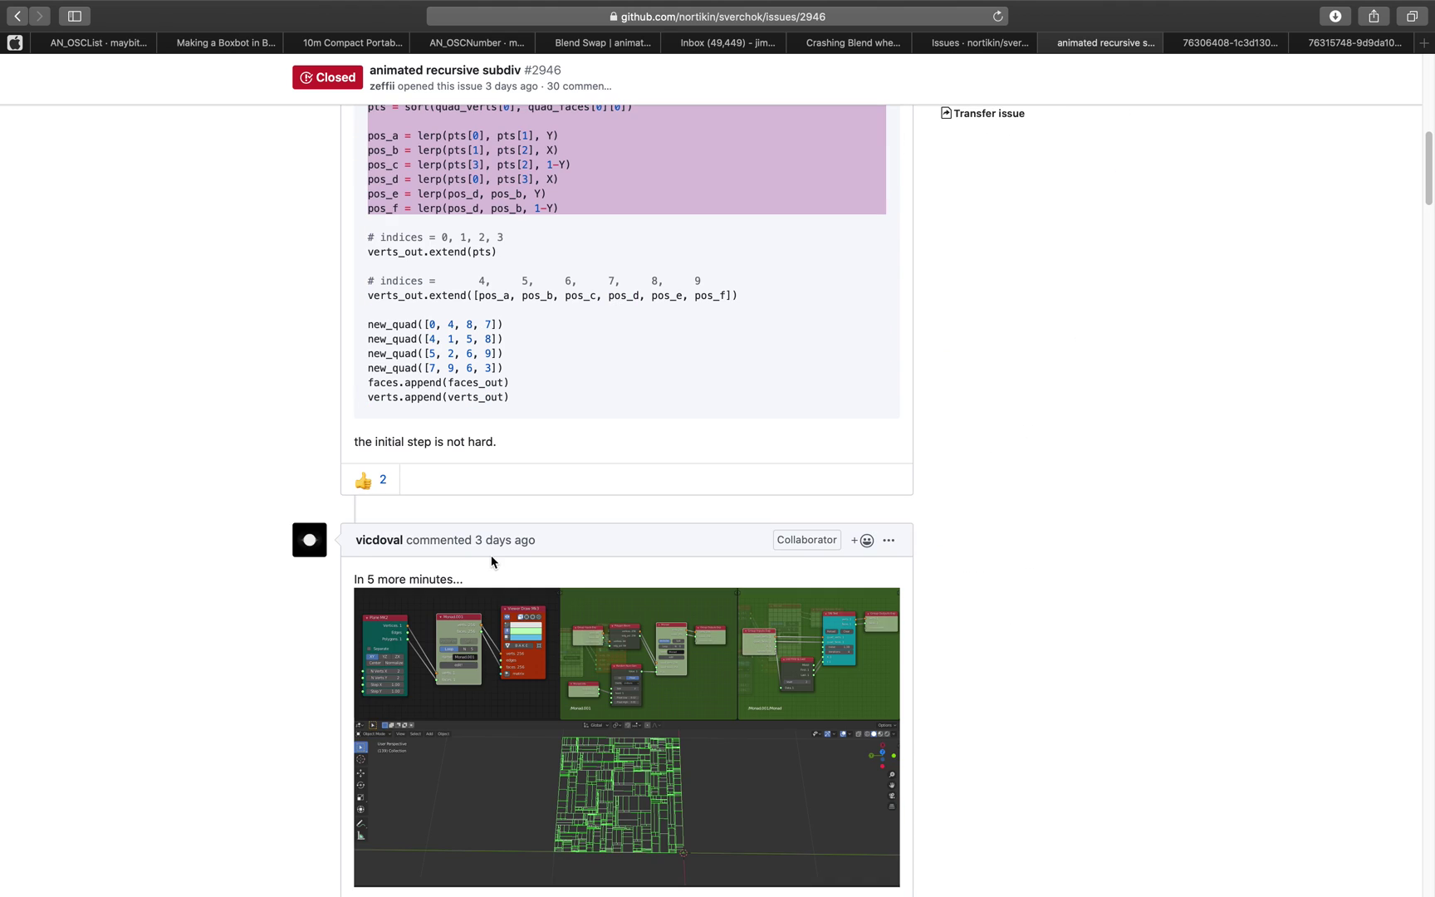
scroll(506, 549, up, 8)
click(551, 769)
drag(535, 796, 367, 274)
scroll(539, 455, up, 2)
Read through the issue's comments on monads and crashes down to the coloured Suzanne image, ending back at the opening post.
scroll(538, 456, down, 15)
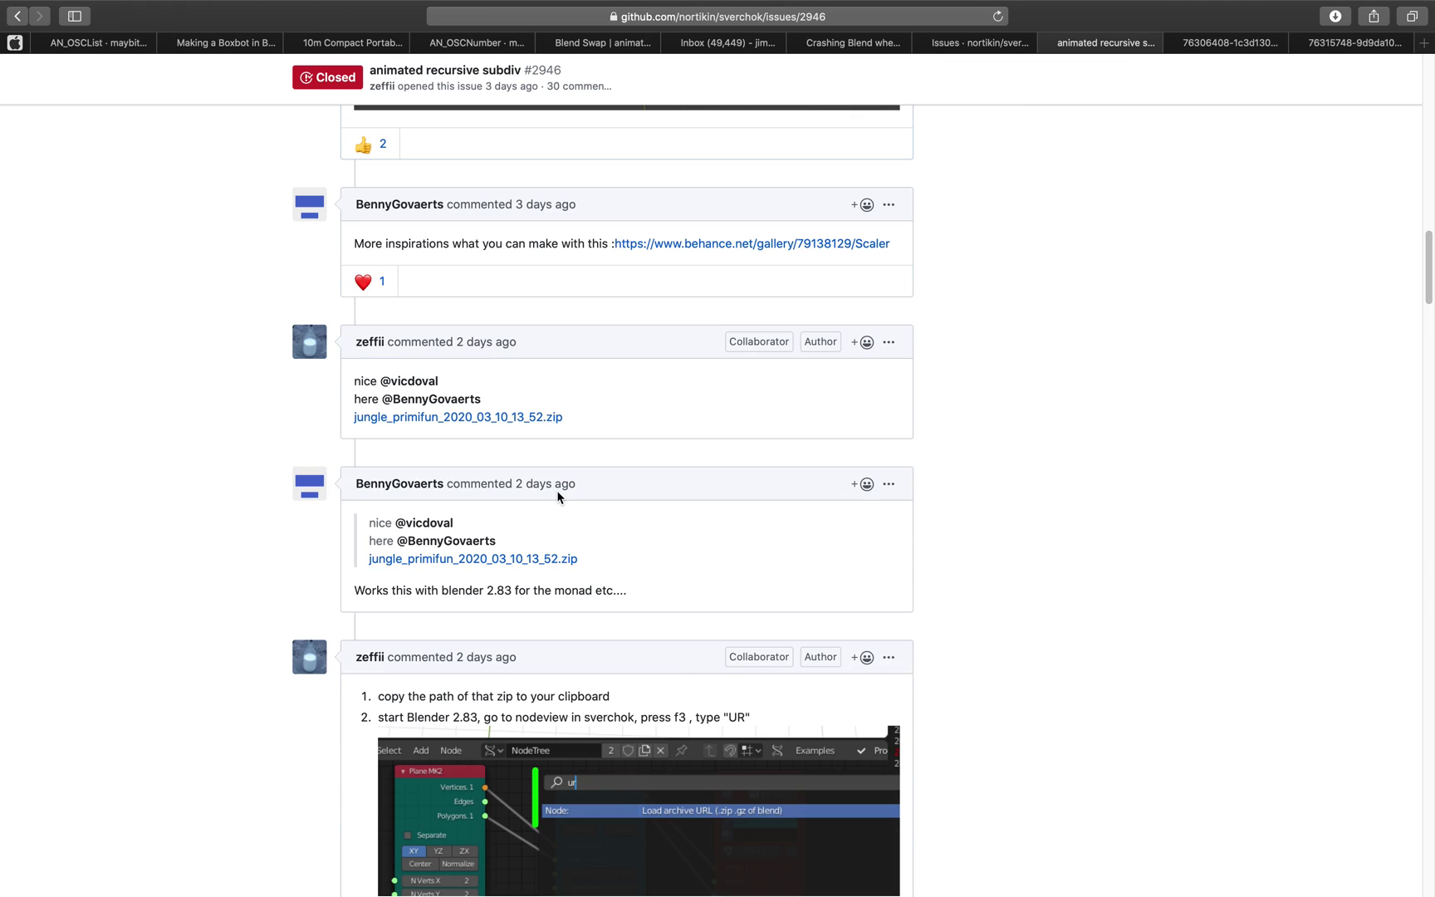
scroll(536, 482, up, 7)
scroll(703, 515, down, 20)
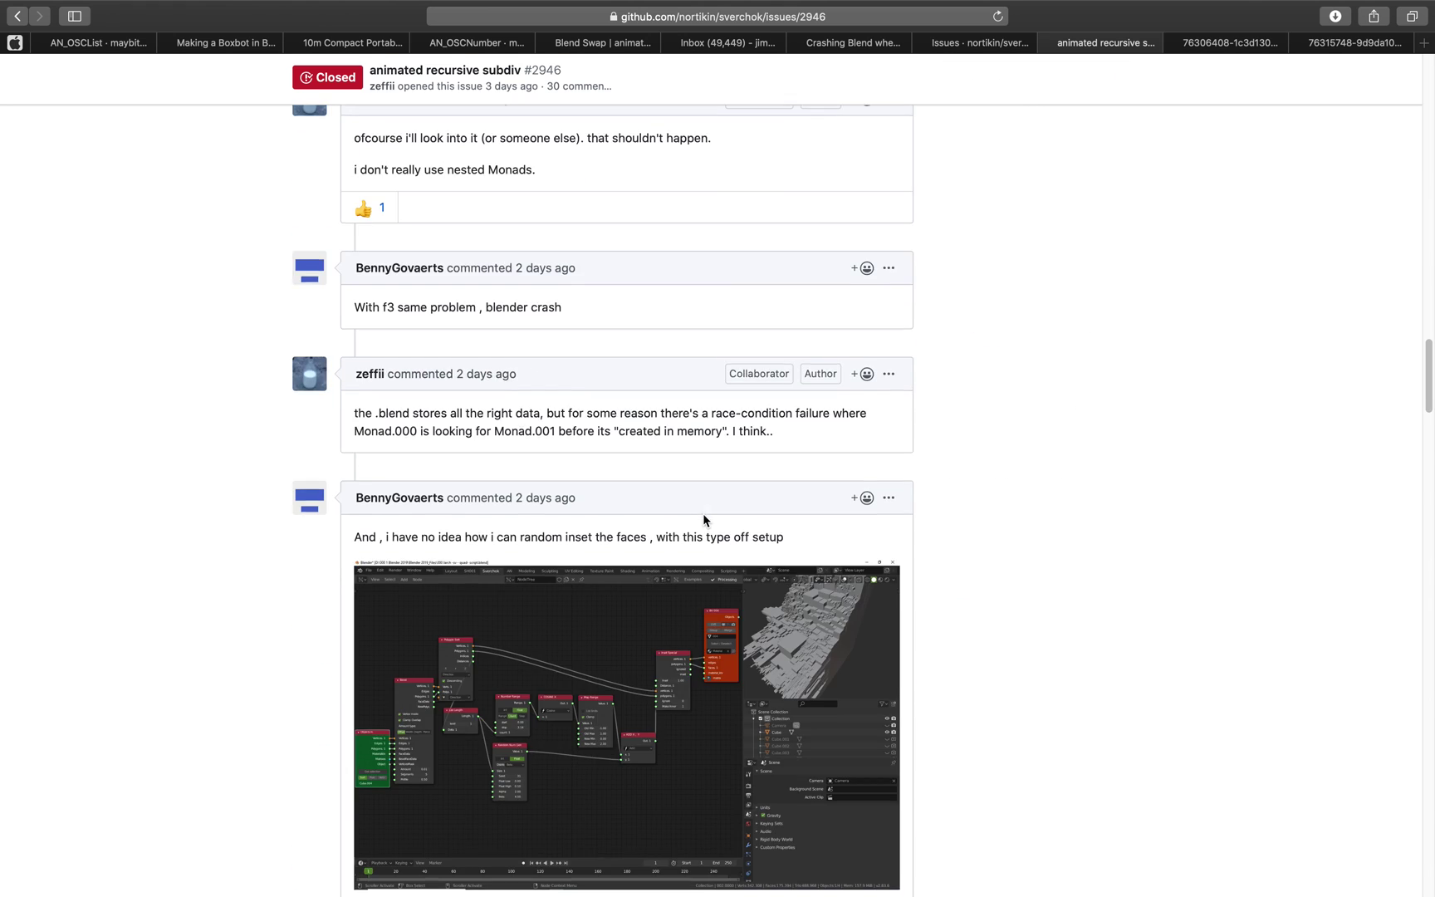
key(ctrl+Left)
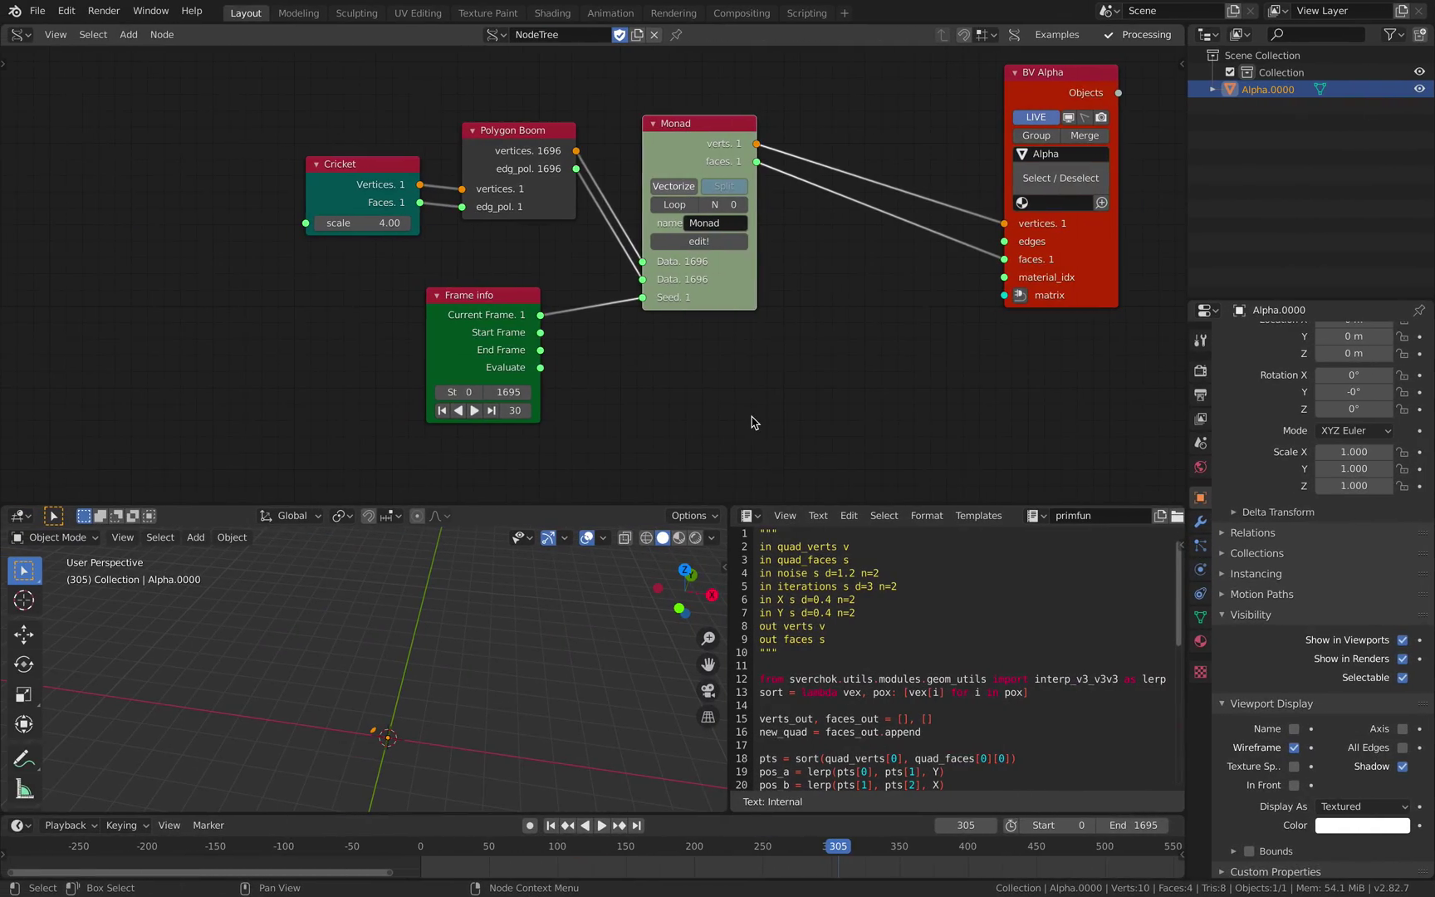
key(ctrl+Left)
key(ctrl+Right)
key(ctrl+Right)
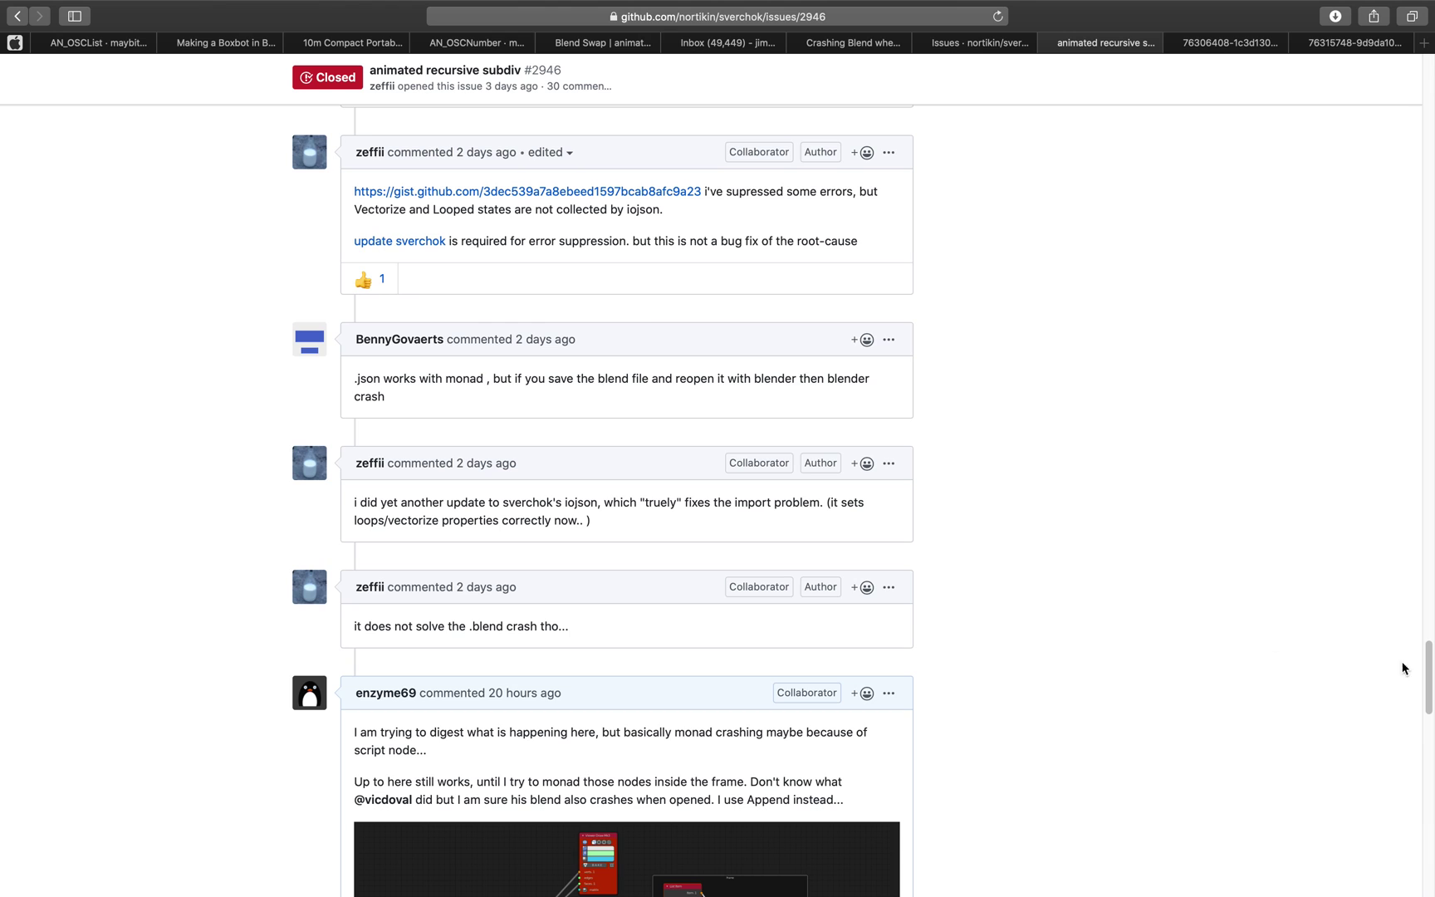
drag(1428, 677, 1422, 876)
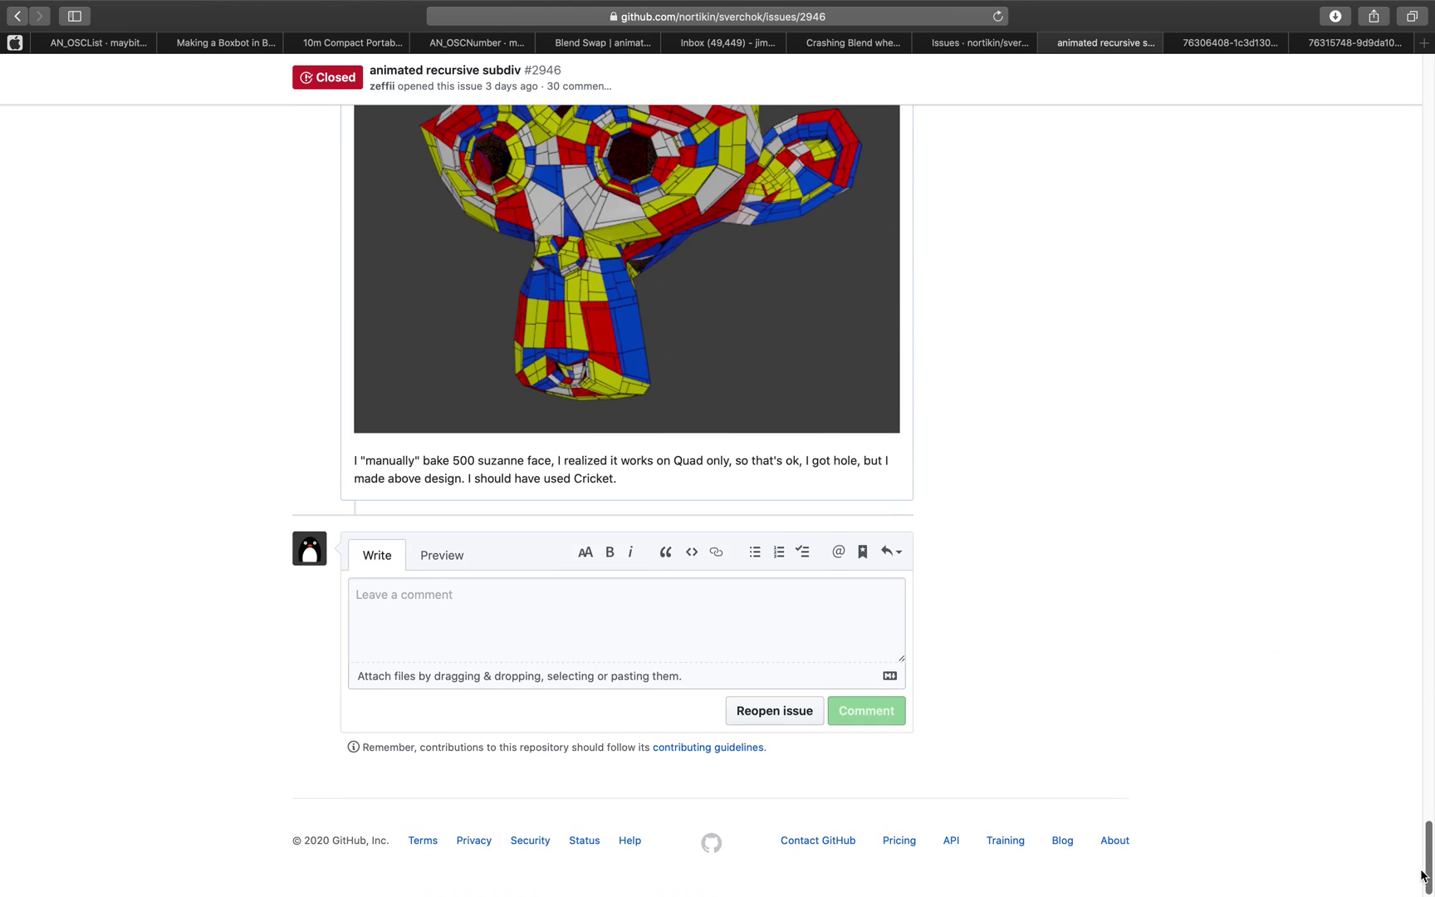
scroll(790, 570, up, 5)
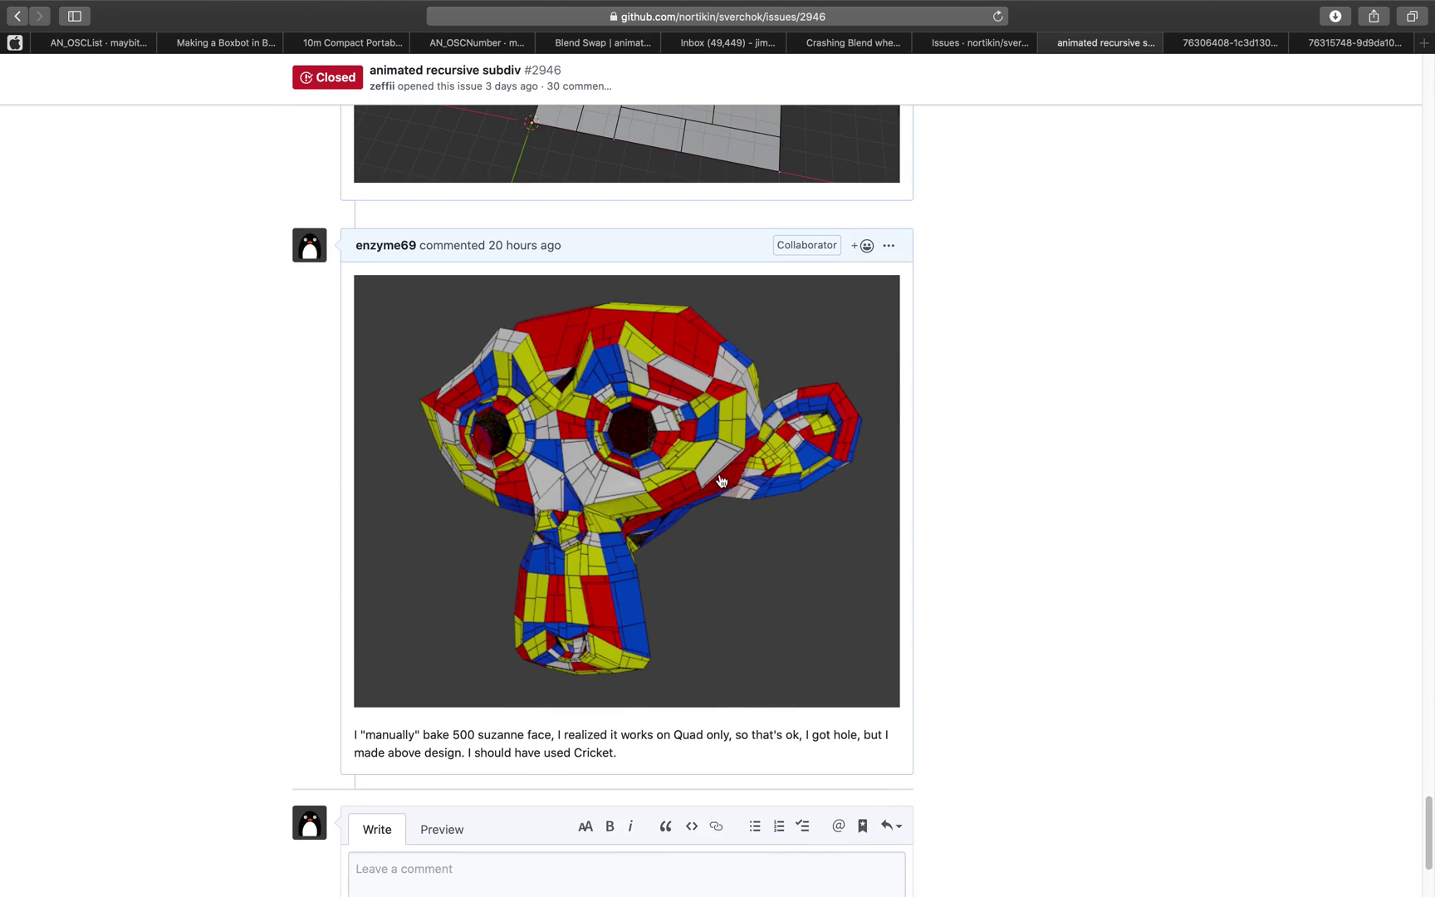
drag(1429, 810, 1419, 60)
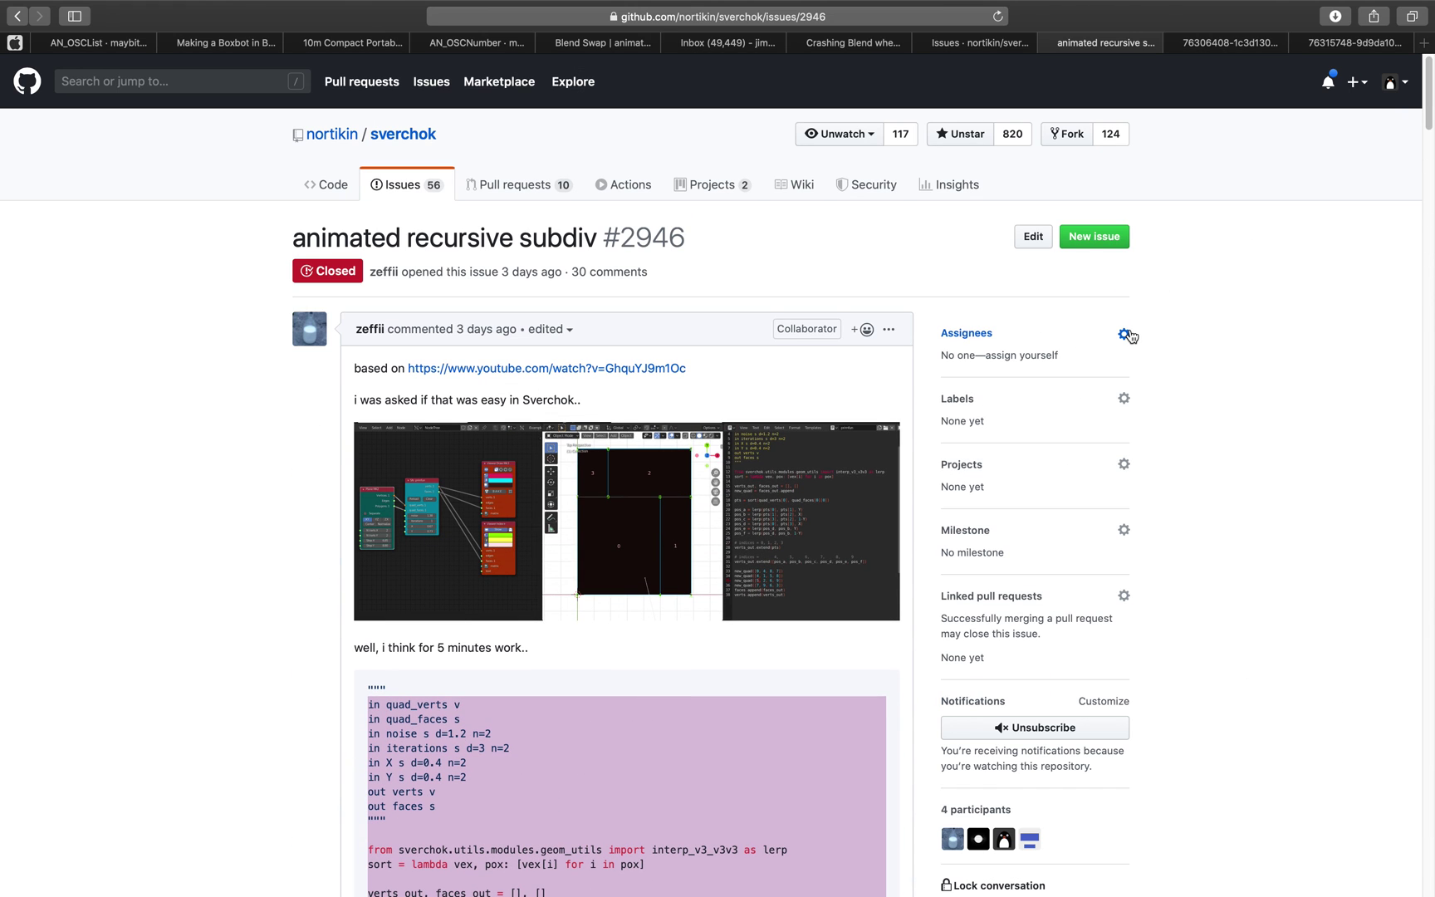